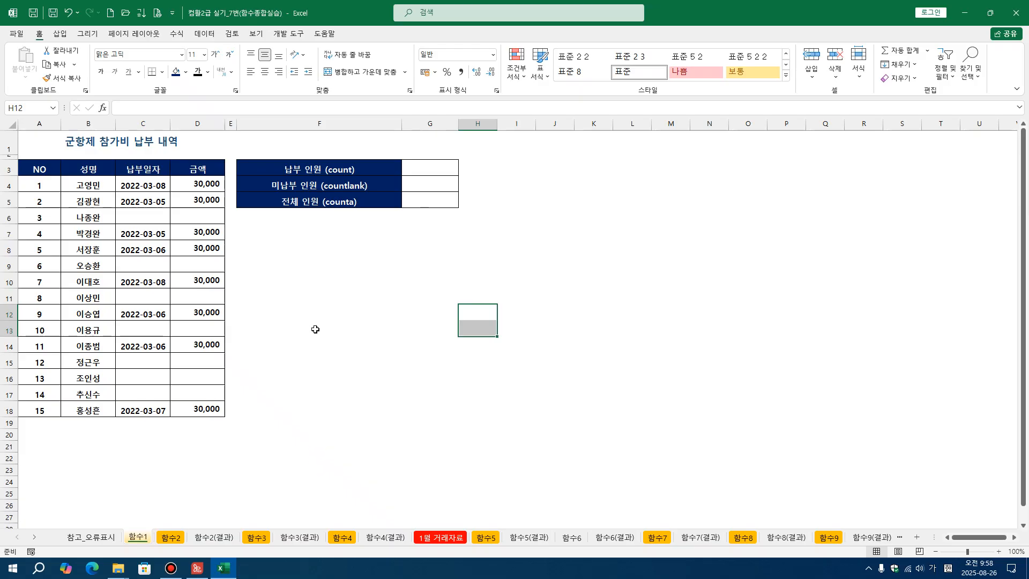
Step: Review the causes and remedies of Excel's error values on the 참고_오류표시 sheet
{"action": "left_click", "coordinate": [81, 538]}
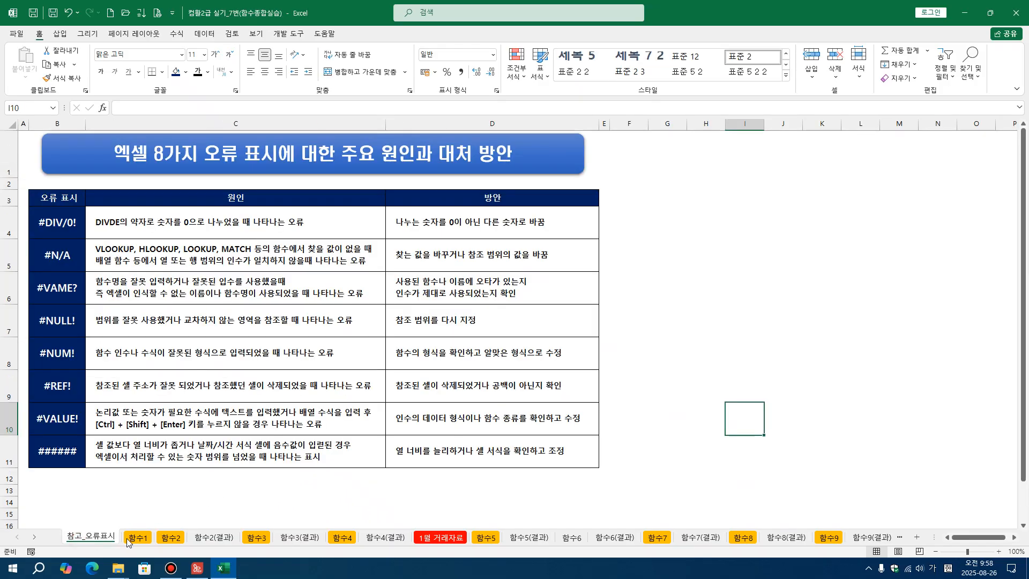
{"action": "left_click", "coordinate": [159, 393]}
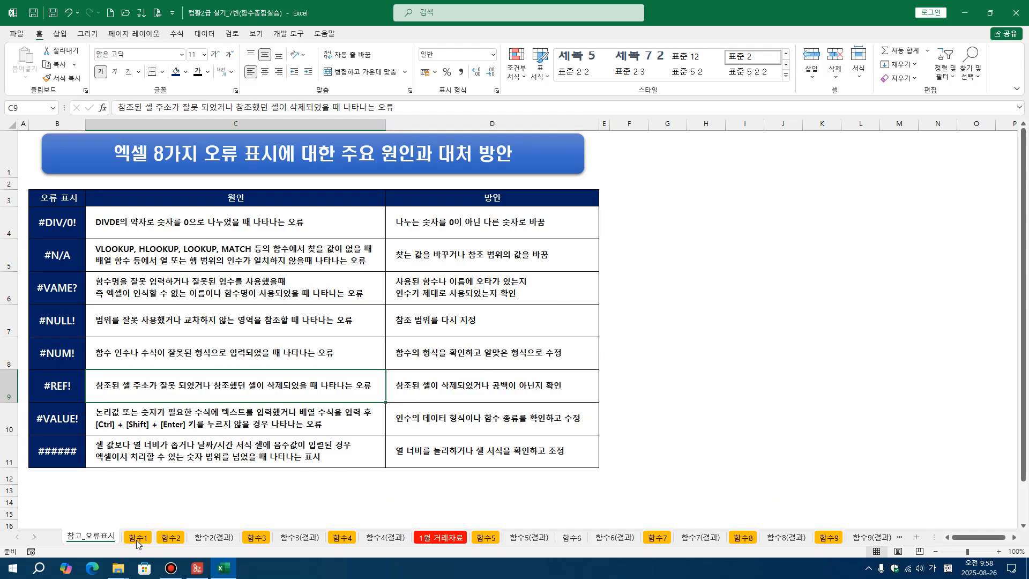
{"action": "left_click", "coordinate": [53, 376]}
{"action": "left_click", "coordinate": [76, 349]}
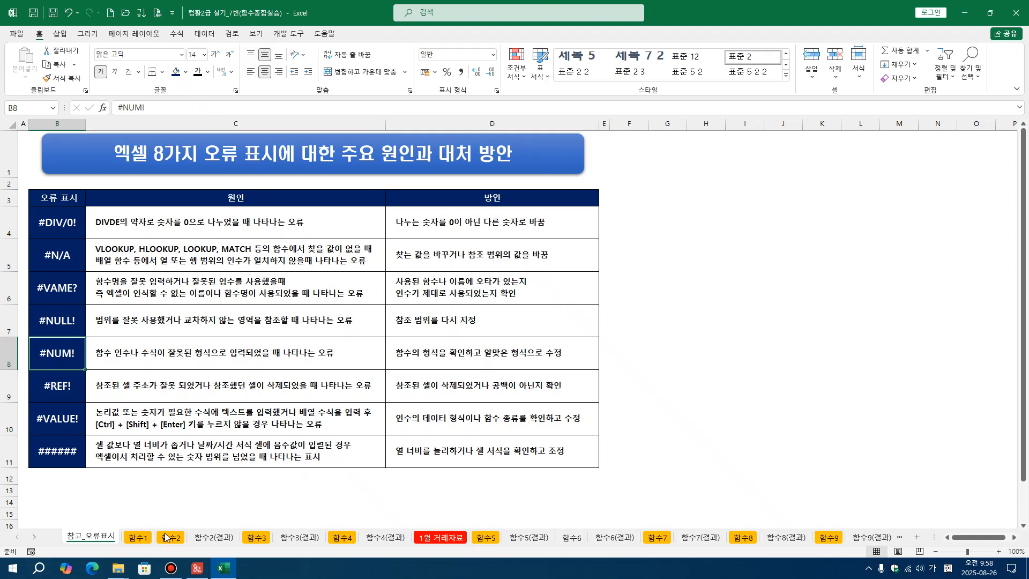
Step: Return to the 함수1 sheet and examine the payment table's title and headings and the summary labels for count, countblank and counta
{"action": "left_click", "coordinate": [137, 537]}
{"action": "left_click", "coordinate": [361, 360]}
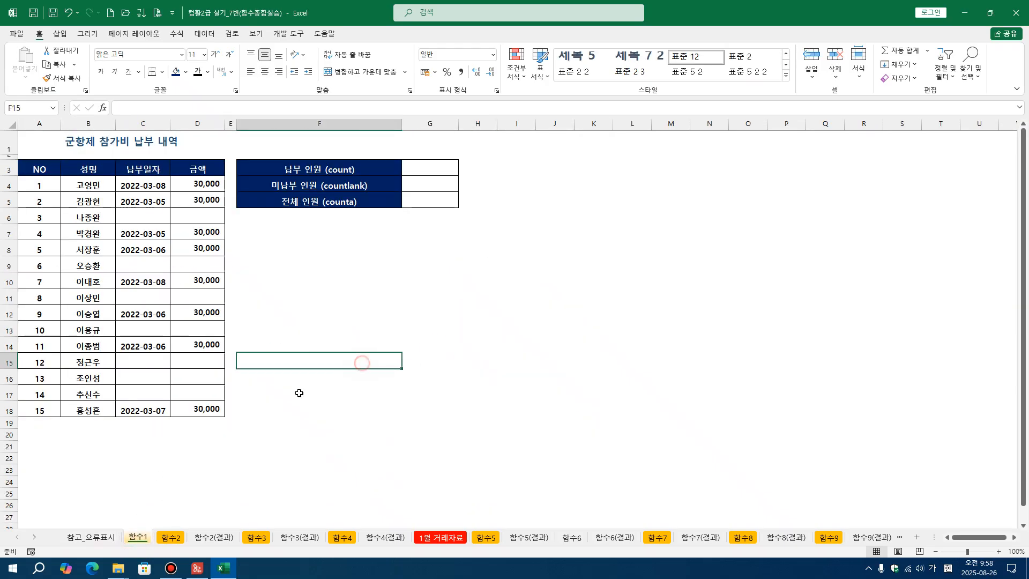
{"action": "left_click", "coordinate": [329, 265]}
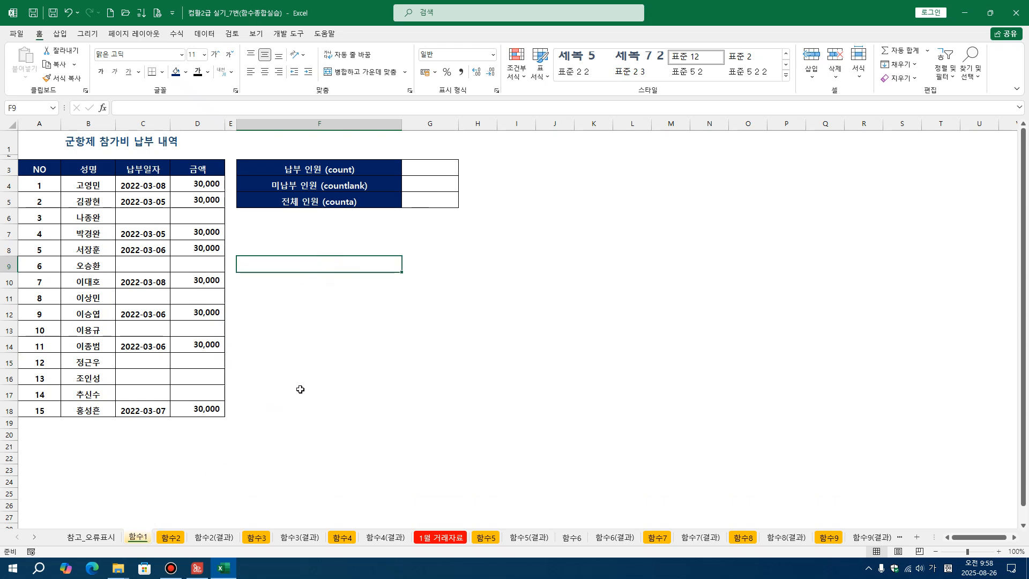
{"action": "left_click", "coordinate": [82, 142]}
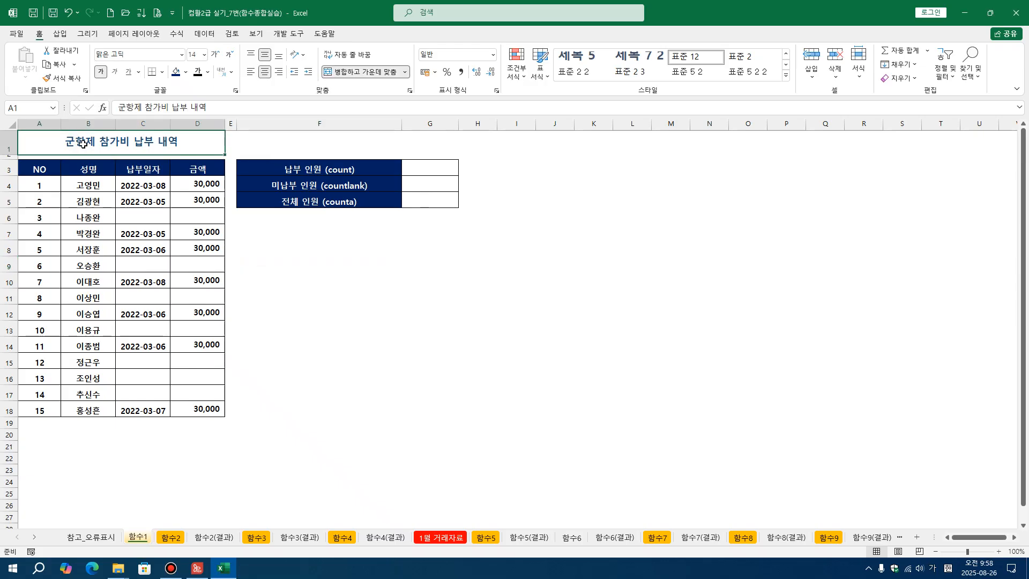
{"action": "left_click", "coordinate": [84, 185]}
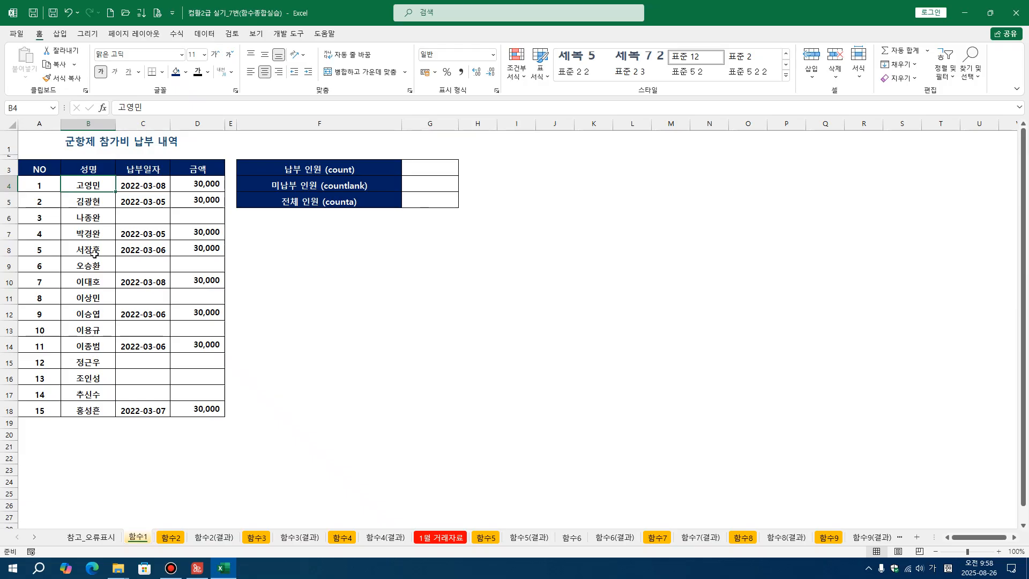
{"action": "left_click", "coordinate": [78, 170]}
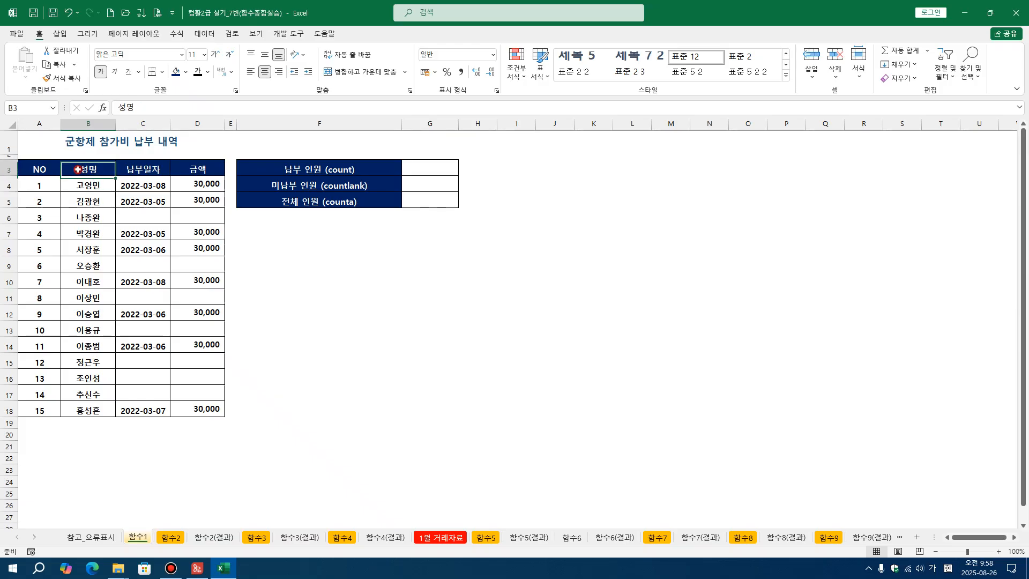
{"action": "left_click", "coordinate": [129, 169]}
{"action": "left_click", "coordinate": [184, 169]}
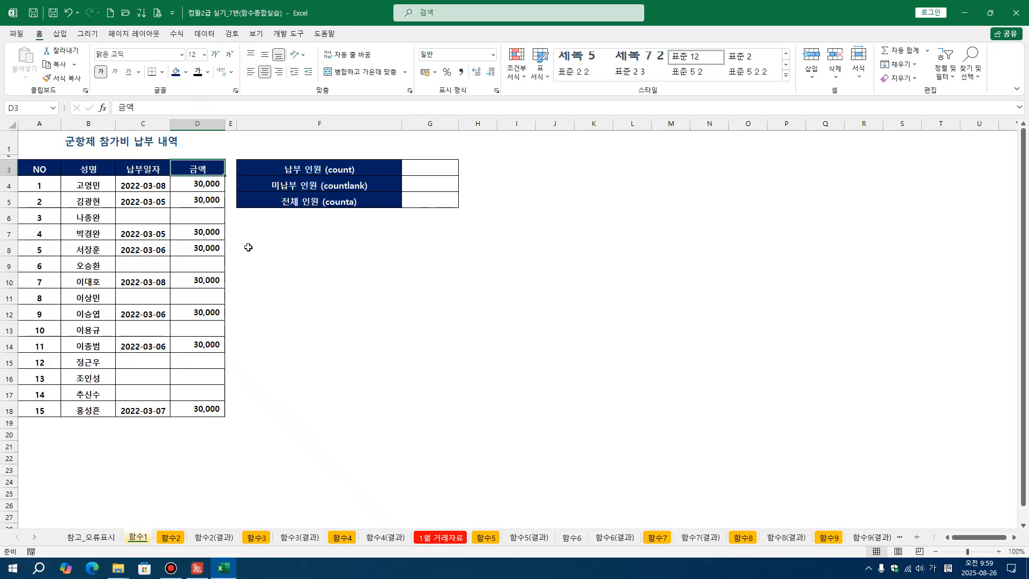
{"action": "left_click", "coordinate": [409, 170]}
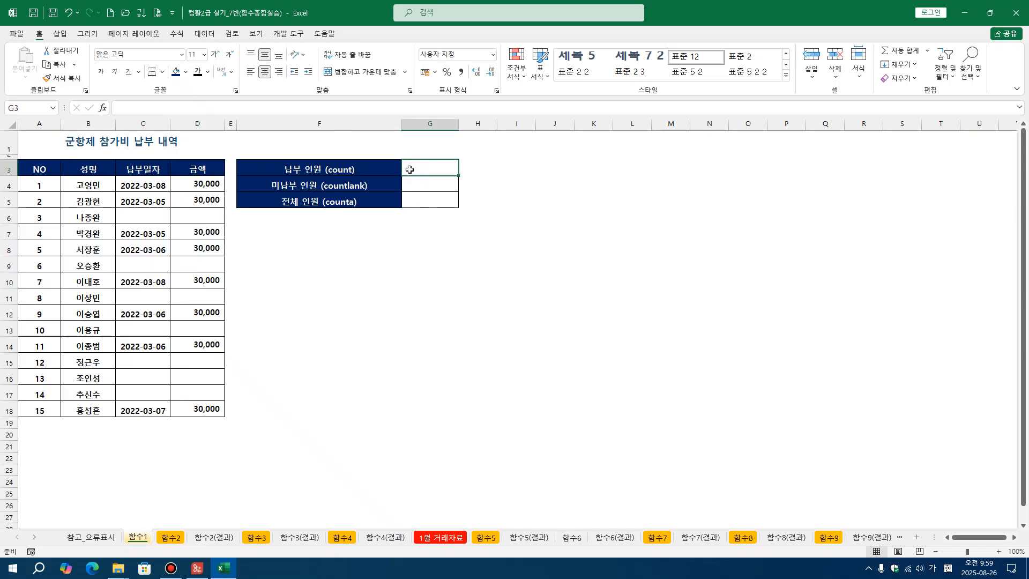
{"action": "left_click", "coordinate": [377, 188]}
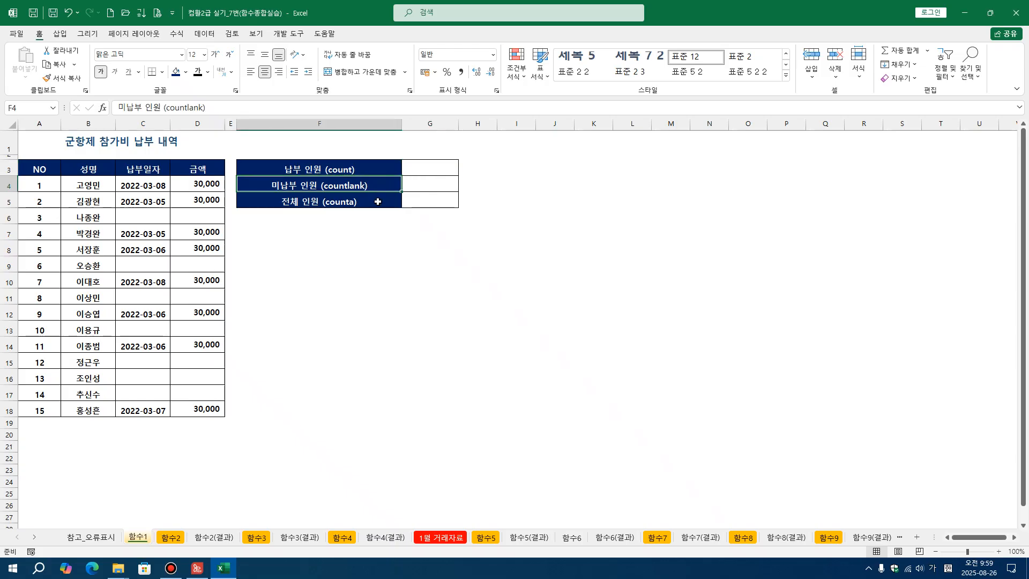
{"action": "left_click", "coordinate": [377, 201]}
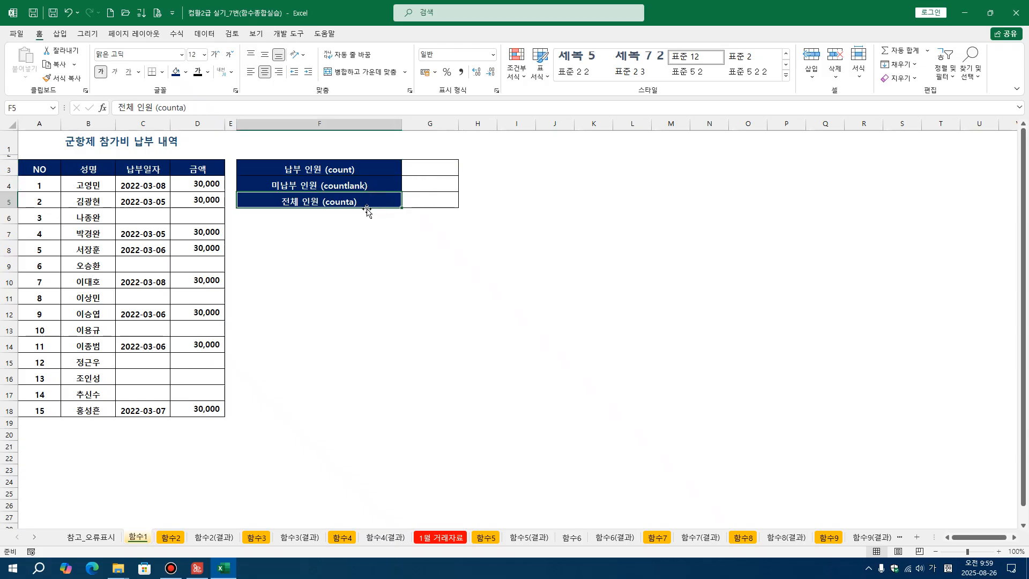
{"action": "left_click", "coordinate": [366, 248]}
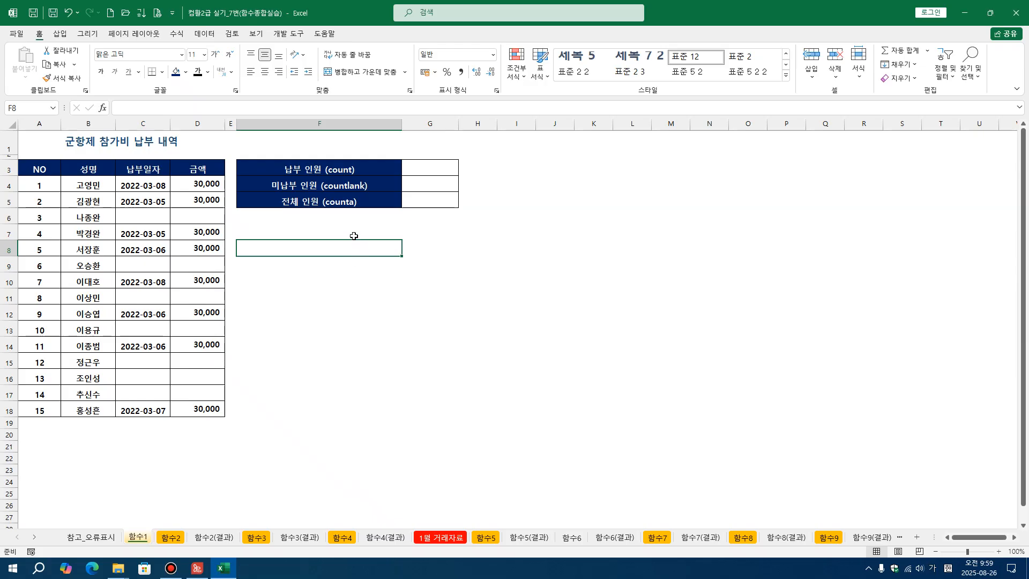
Step: Append "숫자개수" to the 납부 인원 (count) label in F3
{"action": "left_click", "coordinate": [351, 170]}
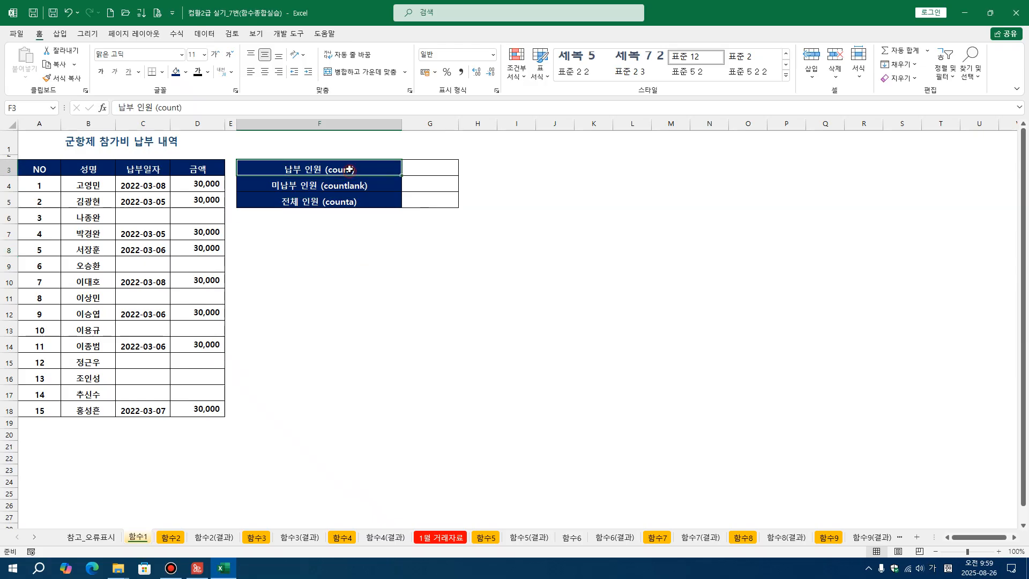
{"action": "double_click", "coordinate": [364, 171]}
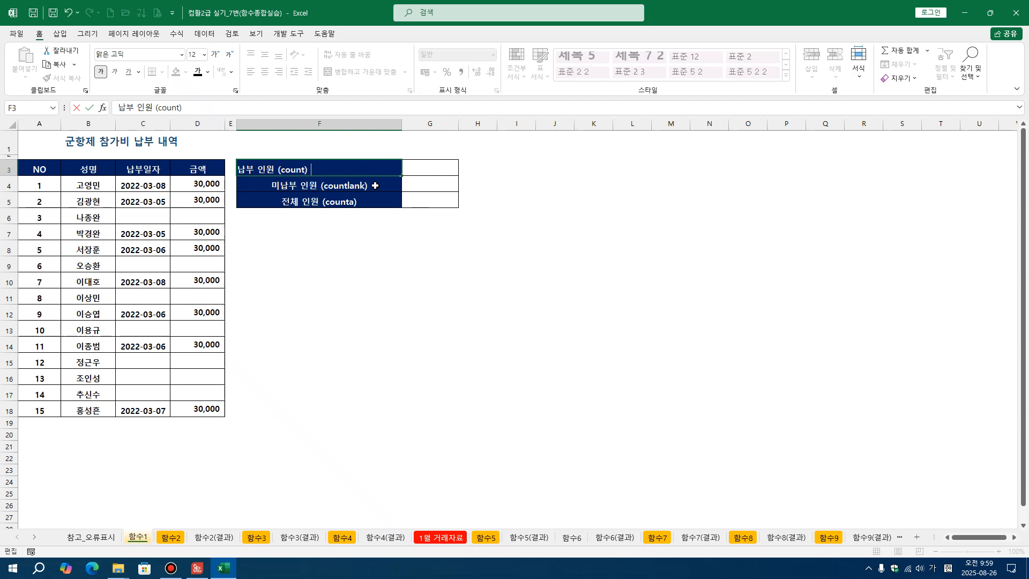
{"action": "type", "text": "숫자개수"}
{"action": "key", "text": "Return"}
{"action": "left_click", "coordinate": [429, 262]}
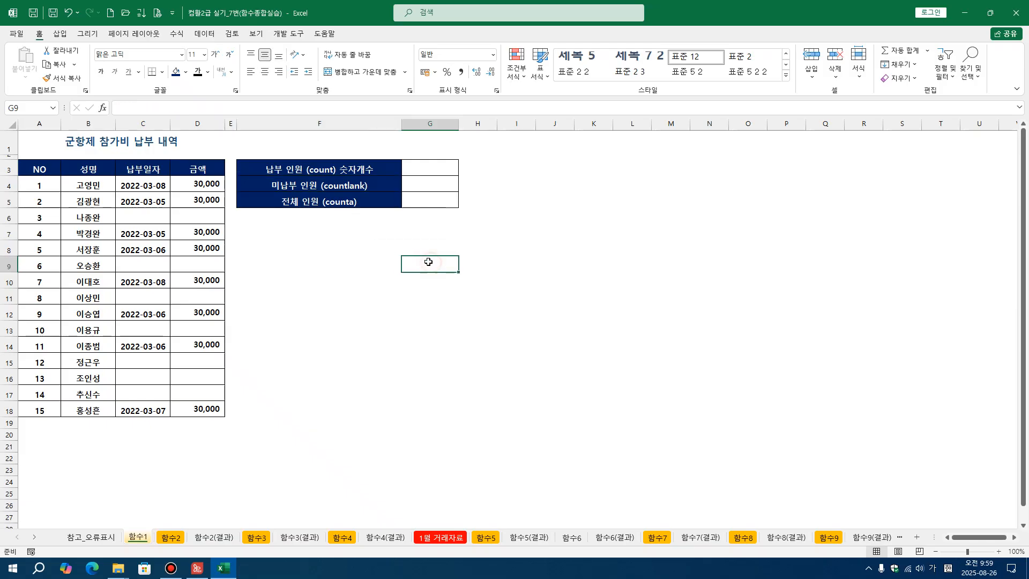
Step: Enter =COUNT(D4:D18) in G3 to count the members who paid, based on the 금액 column
{"action": "left_click_drag", "start_coordinate": [207, 184], "coordinate": [188, 410]}
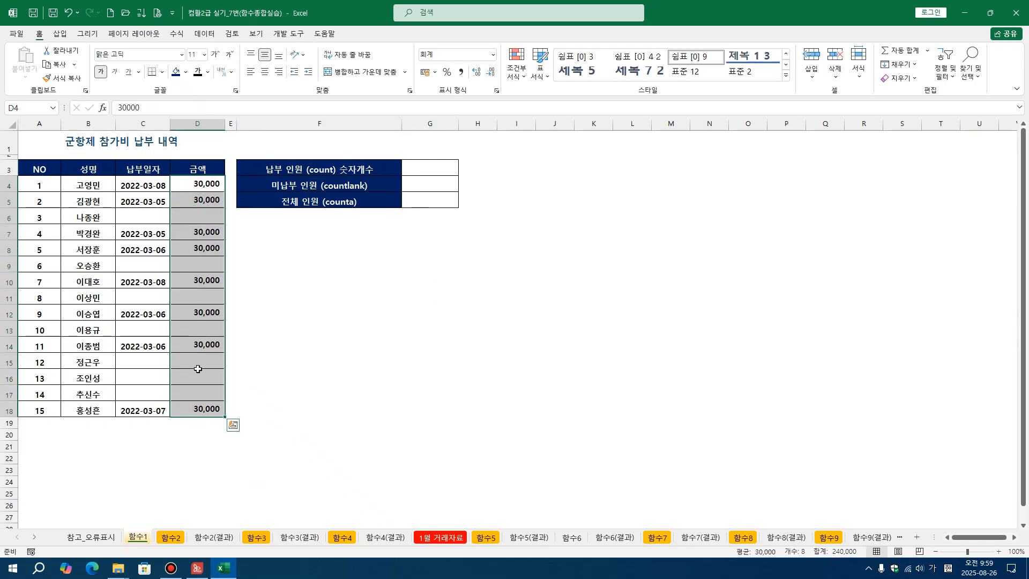
{"action": "left_click", "coordinate": [453, 170]}
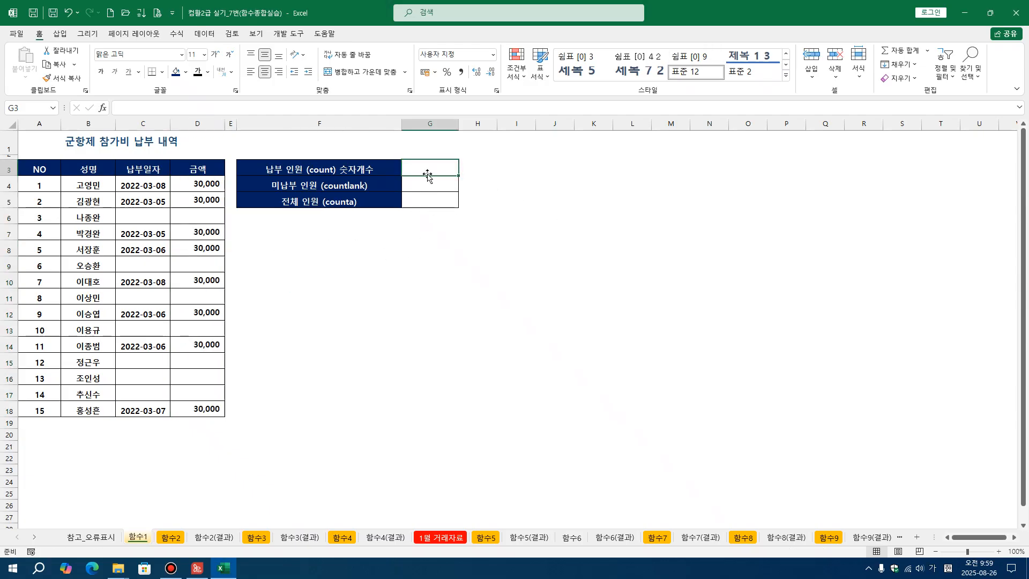
{"action": "type", "text": "=채"}
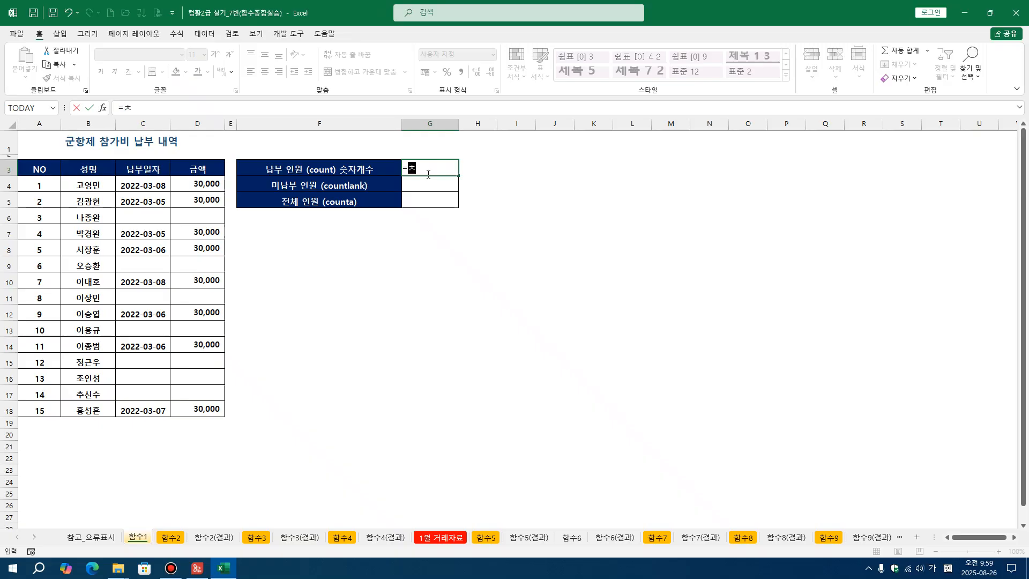
{"action": "key", "text": "BackSpace"}
{"action": "type", "text": "COU"}
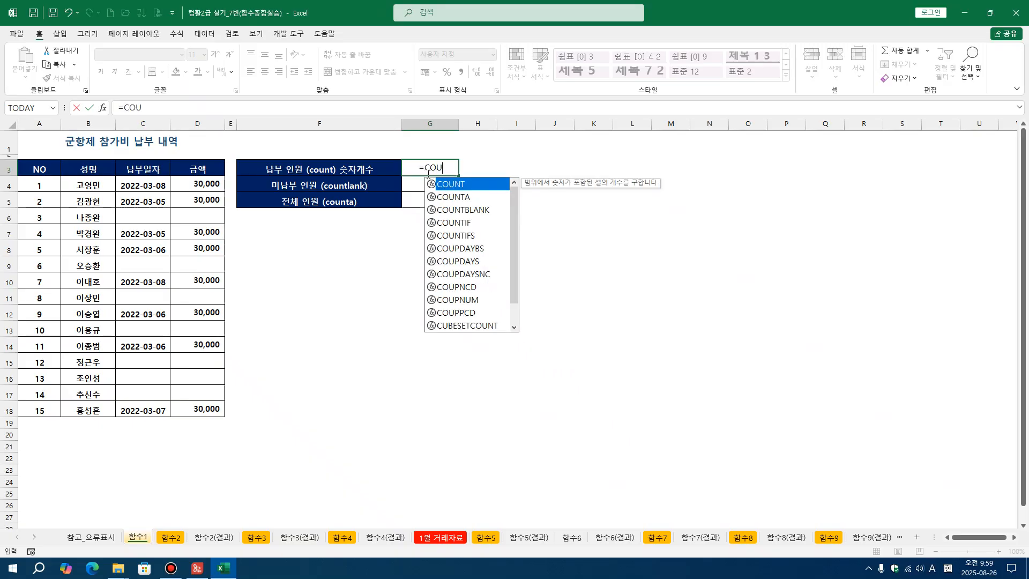
{"action": "key", "text": "Tab"}
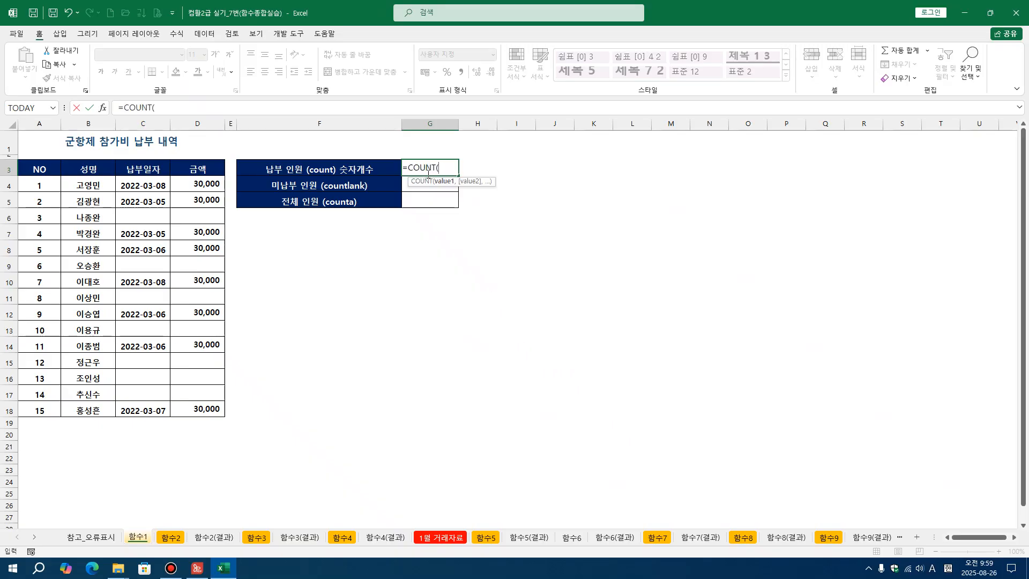
{"action": "left_click_drag", "start_coordinate": [196, 186], "coordinate": [204, 409]}
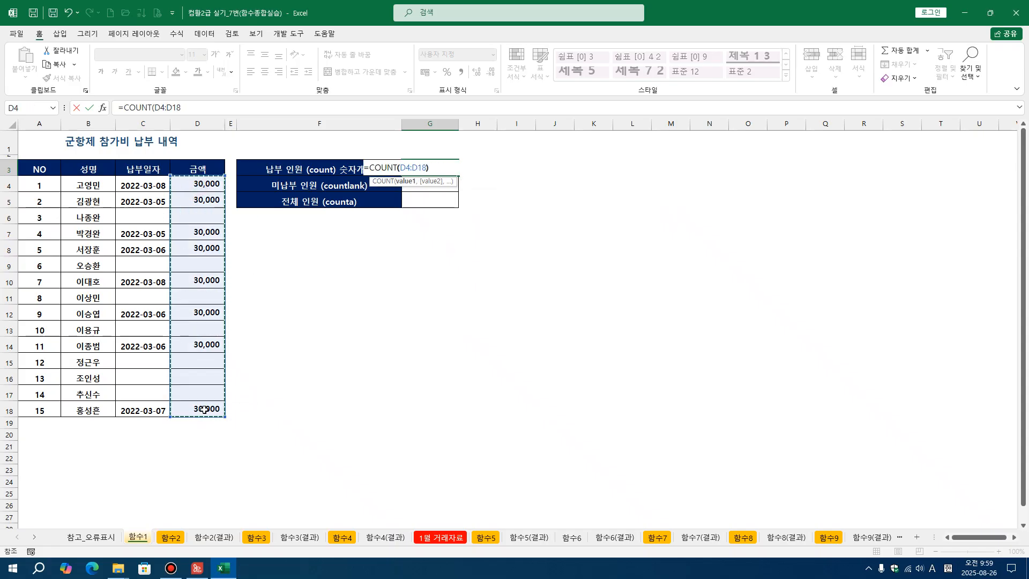
{"action": "type", "text": ")"}
{"action": "key", "text": "Return"}
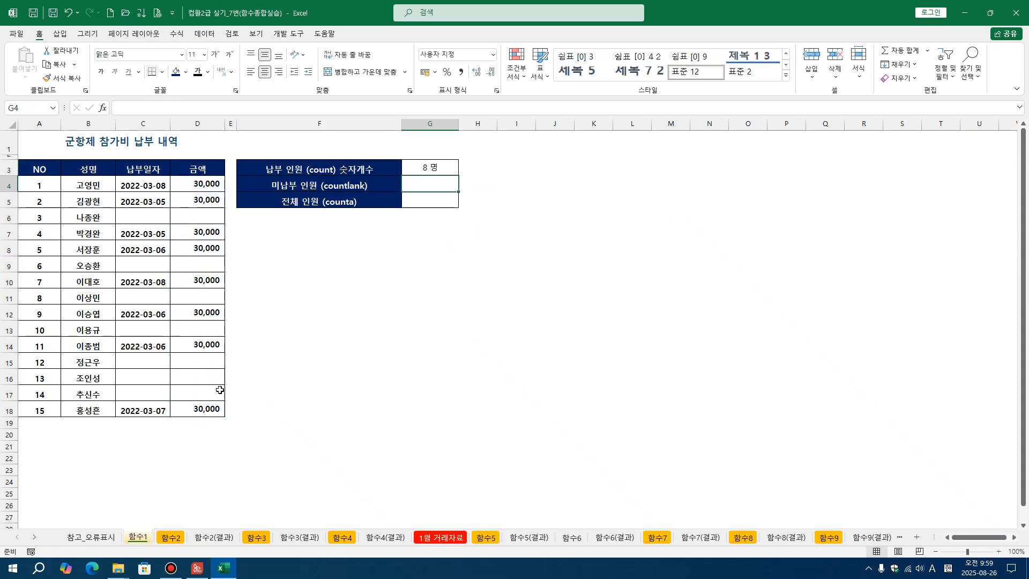
Step: Check the custom number format and centre alignment of the 납부 인원 result in G3
{"action": "left_click", "coordinate": [434, 167]}
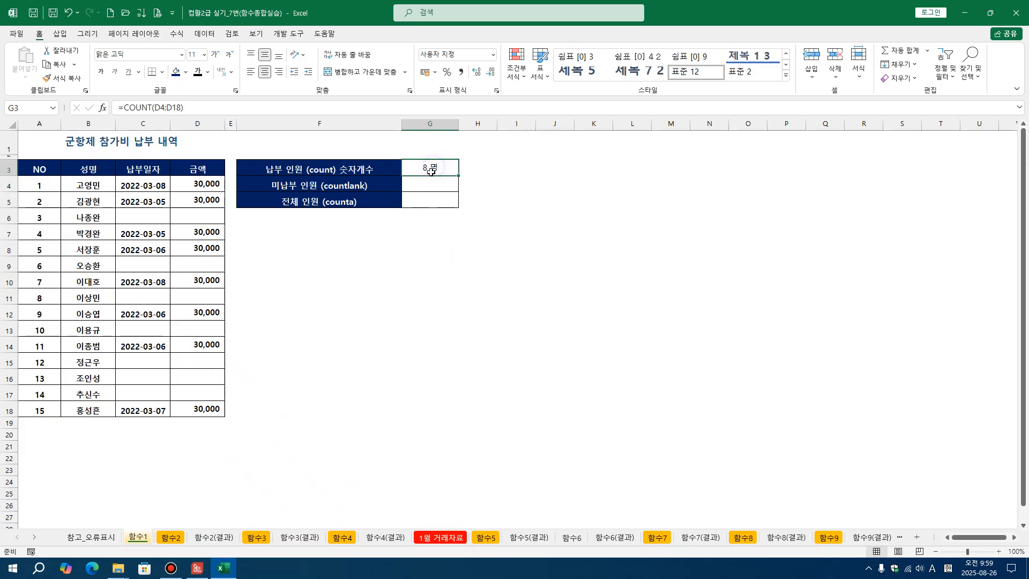
{"action": "right_click", "coordinate": [434, 169]}
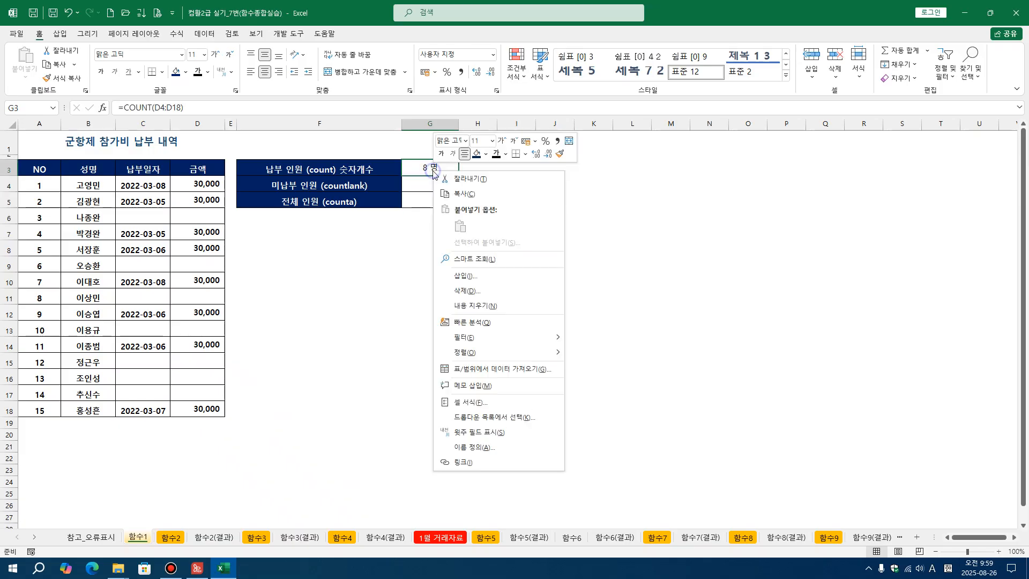
{"action": "left_click", "coordinate": [467, 402]}
{"action": "left_click_drag", "start_coordinate": [454, 254], "coordinate": [598, 153]}
{"action": "left_click", "coordinate": [554, 242]}
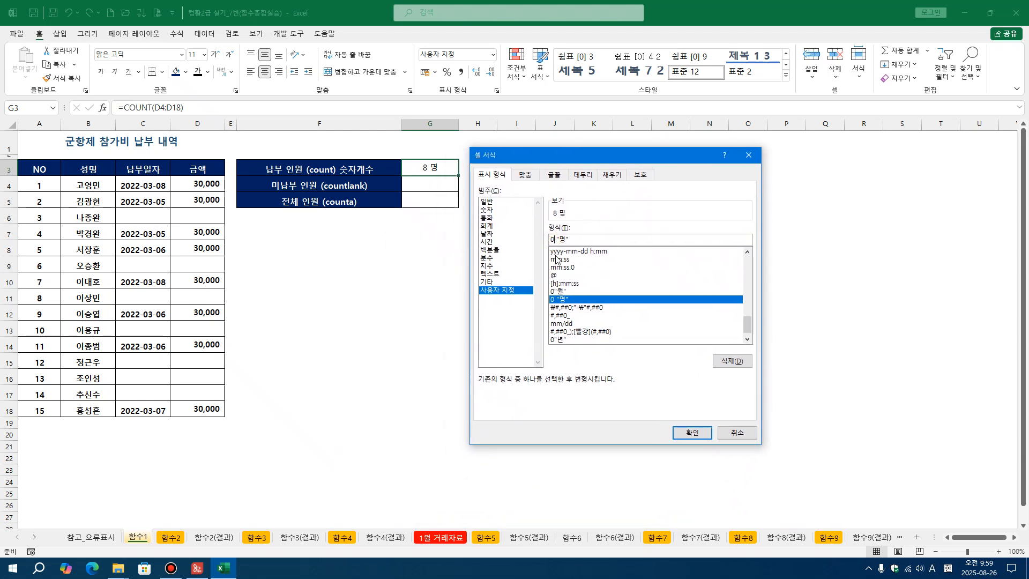
{"action": "left_click_drag", "start_coordinate": [554, 240], "coordinate": [549, 244]}
{"action": "left_click", "coordinate": [556, 241]}
{"action": "left_click", "coordinate": [694, 431]}
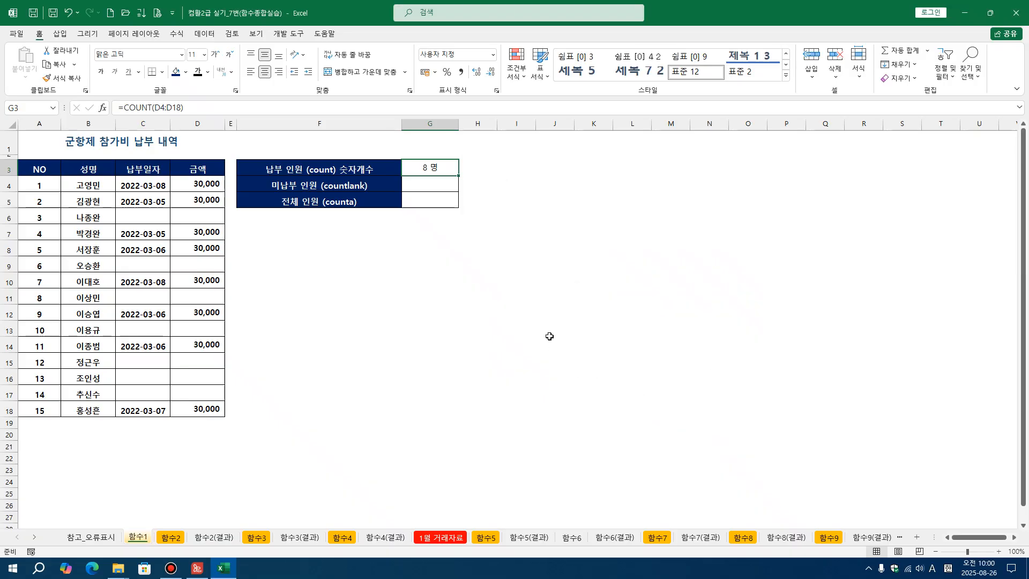
{"action": "left_click", "coordinate": [265, 72]}
{"action": "left_click", "coordinate": [265, 71]}
{"action": "left_click", "coordinate": [517, 222]}
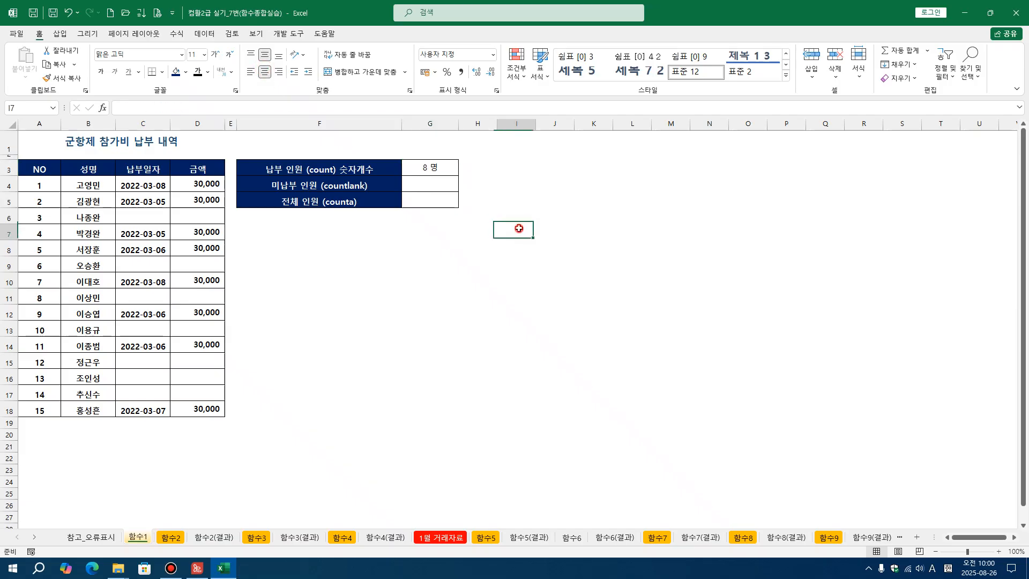
Step: Enter =COUNTBLANK(D4:D18) in G4 to count the members who have not paid, based on the 금액 column
{"action": "left_click", "coordinate": [442, 179]}
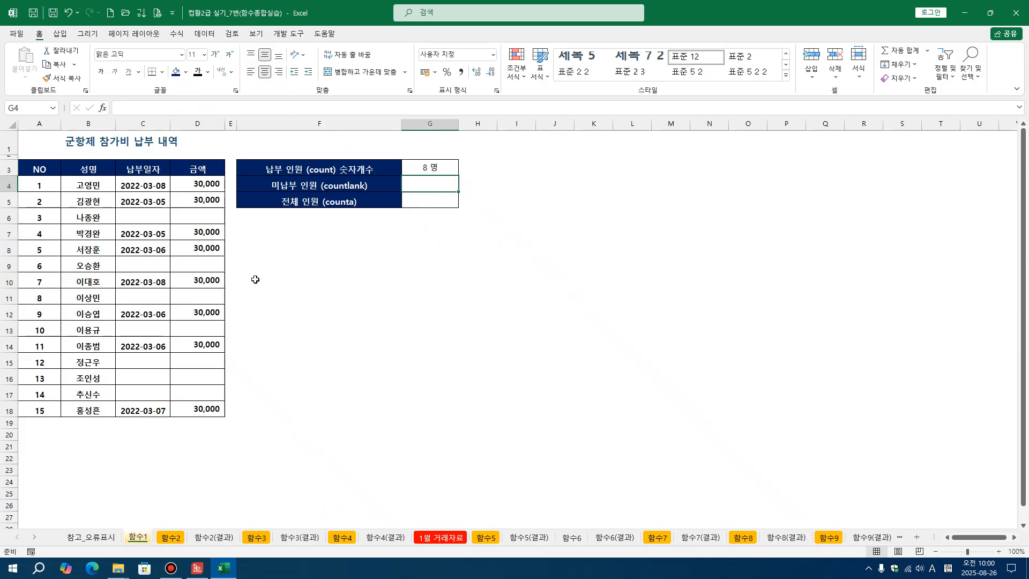
{"action": "left_click_drag", "start_coordinate": [206, 184], "coordinate": [203, 409]}
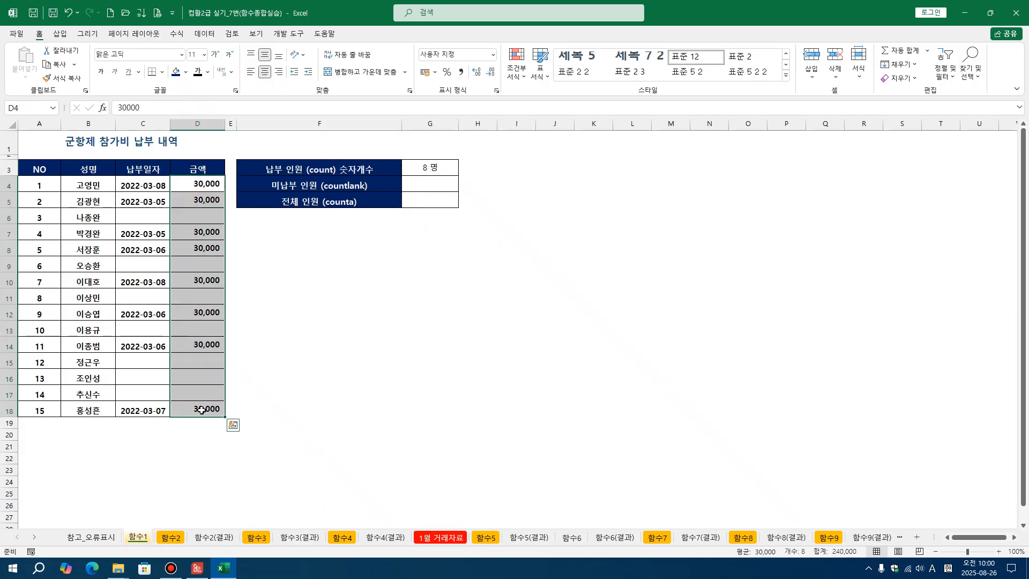
{"action": "left_click_drag", "start_coordinate": [202, 183], "coordinate": [201, 410]}
{"action": "left_click", "coordinate": [350, 278]}
{"action": "left_click", "coordinate": [425, 184]}
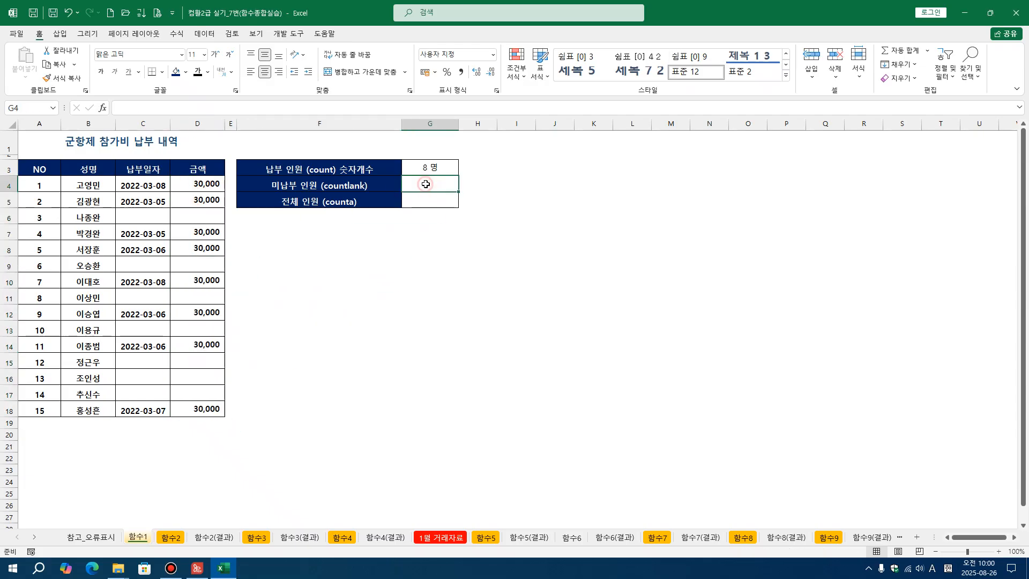
{"action": "type", "text": "="}
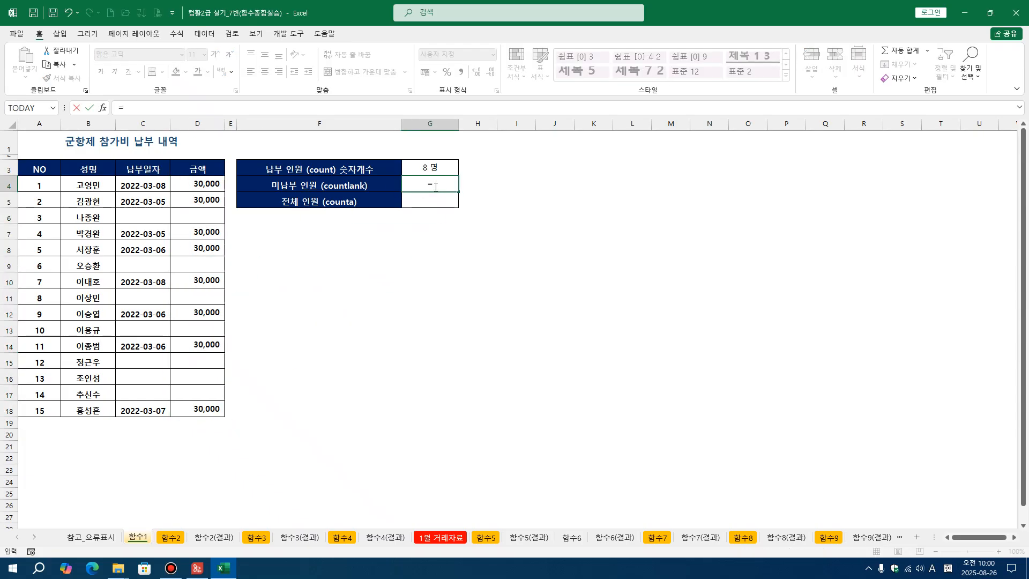
{"action": "type", "text": "COU"}
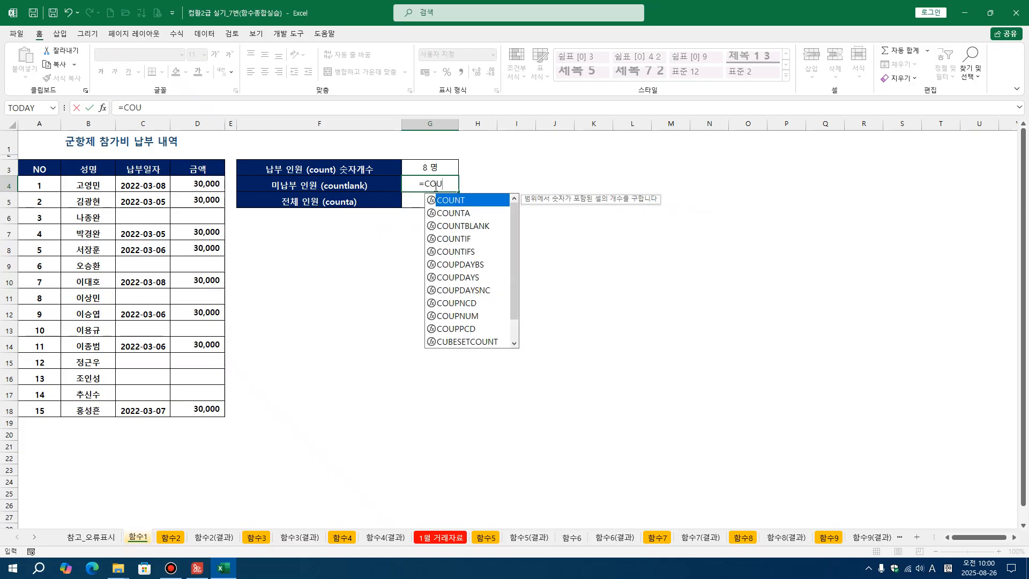
{"action": "key", "text": "Down"}
{"action": "key", "text": "Down"}
{"action": "key", "text": "Tab"}
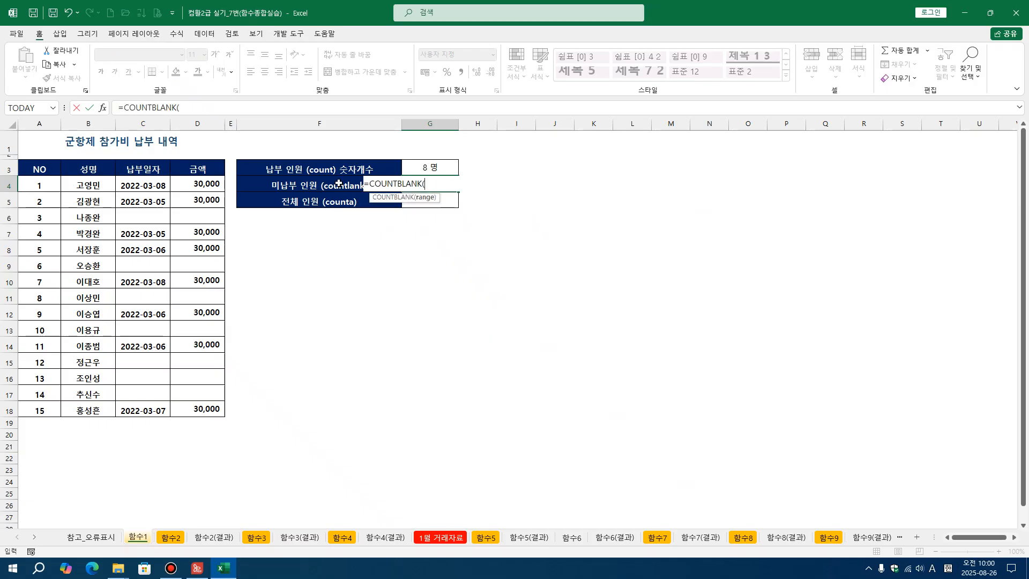
{"action": "left_click_drag", "start_coordinate": [195, 178], "coordinate": [189, 412]}
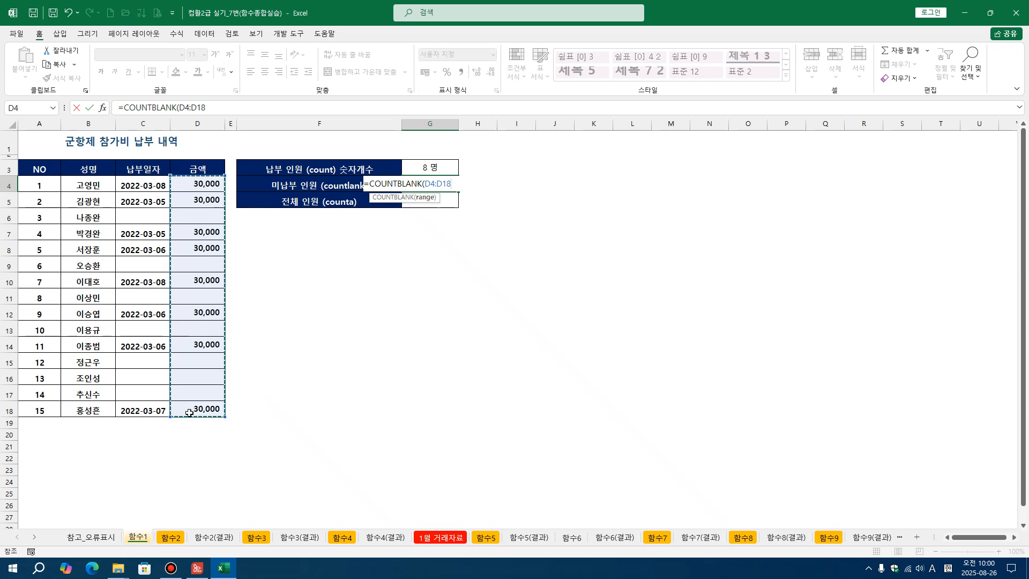
{"action": "key", "text": "Return"}
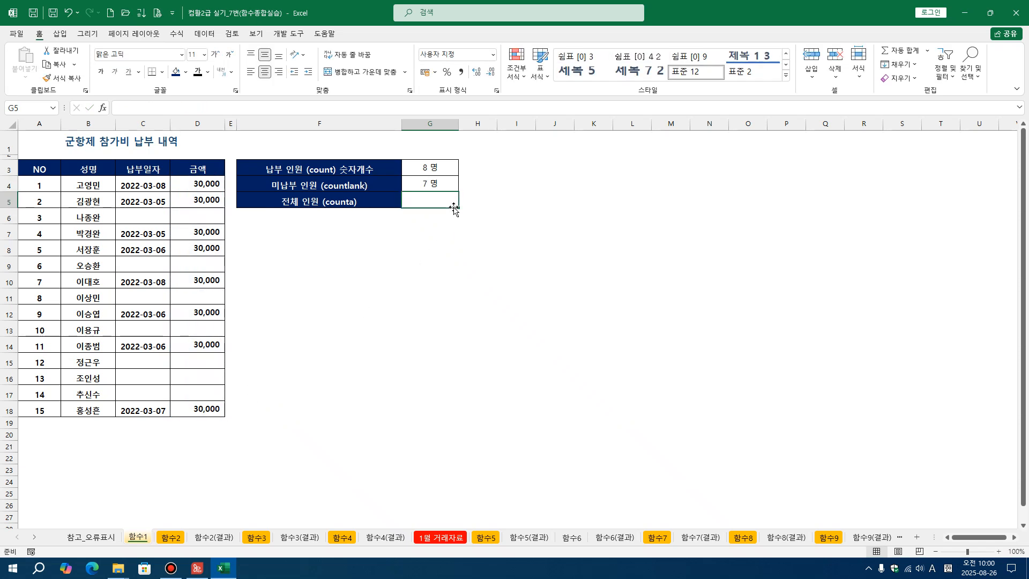
Step: Fill the 납부일자 and 금액 cells C4:D18 with a light gold theme colour
{"action": "left_click", "coordinate": [317, 204]}
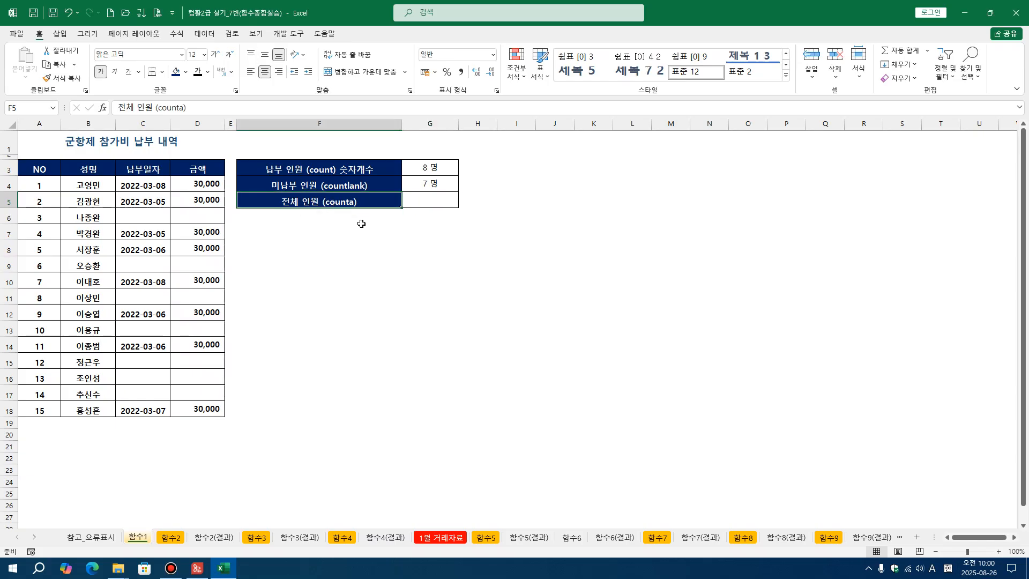
{"action": "left_click", "coordinate": [436, 260]}
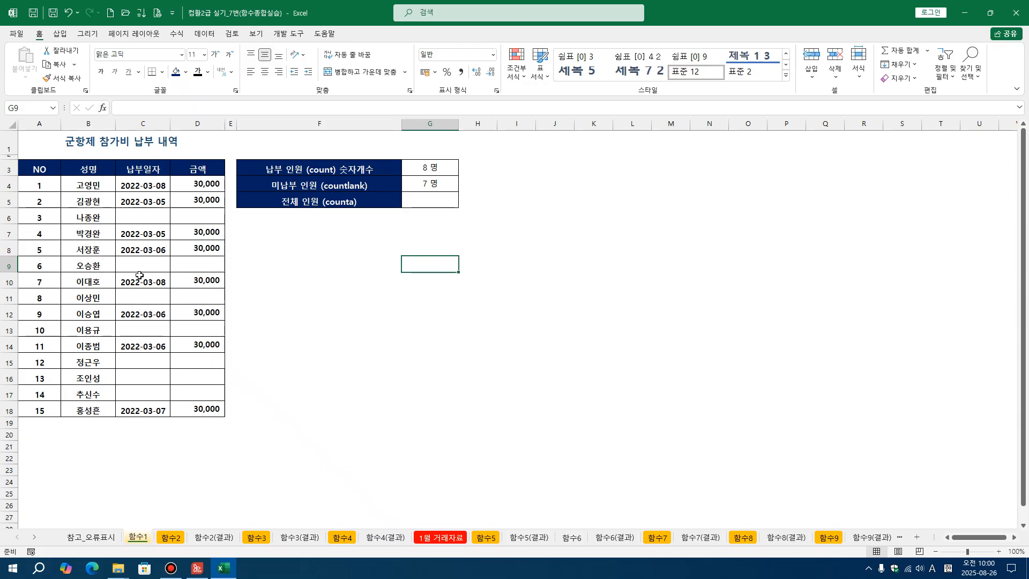
{"action": "left_click_drag", "start_coordinate": [140, 185], "coordinate": [191, 409]}
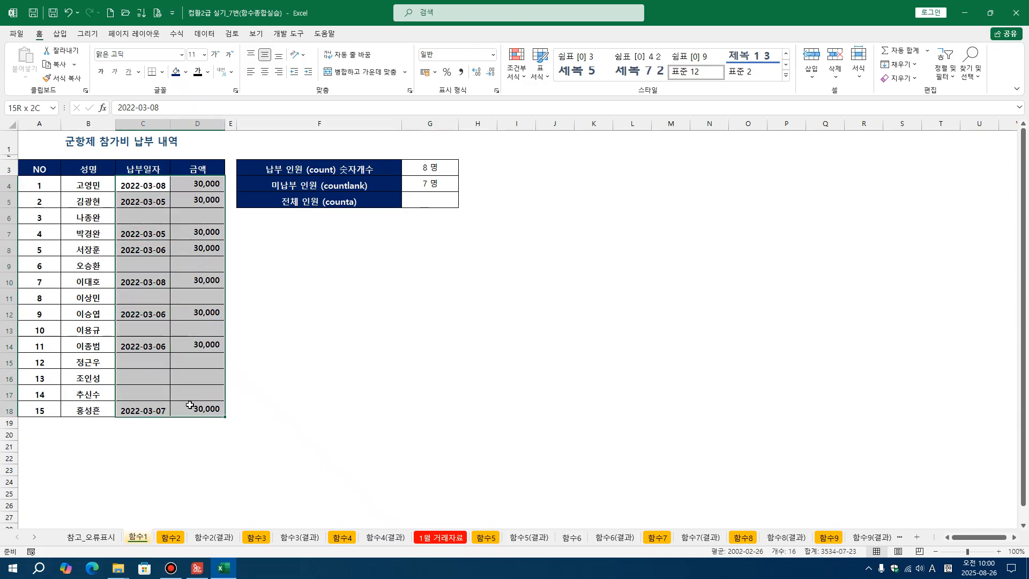
{"action": "left_click", "coordinate": [184, 73]}
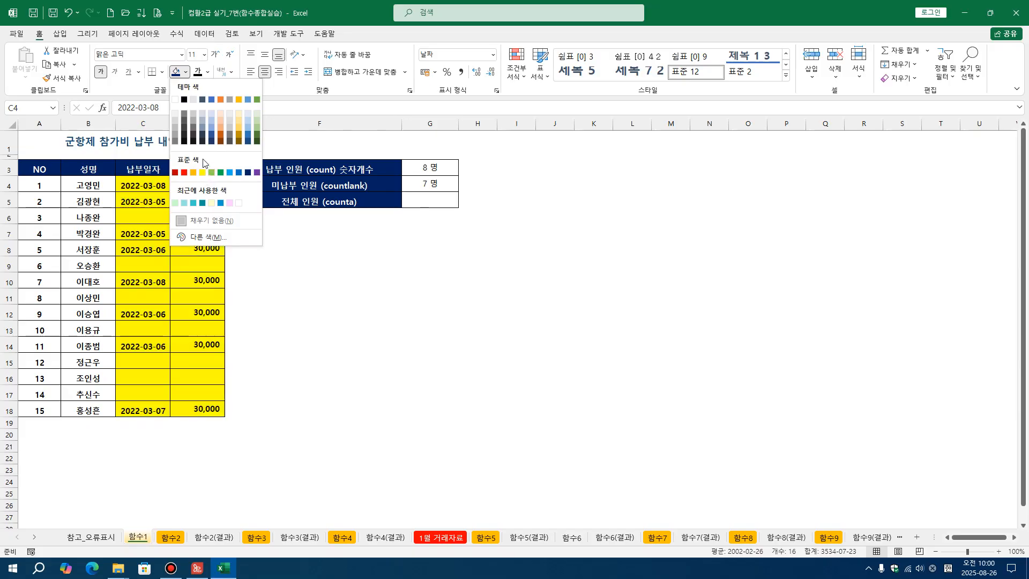
{"action": "left_click", "coordinate": [239, 114]}
{"action": "left_click", "coordinate": [294, 272]}
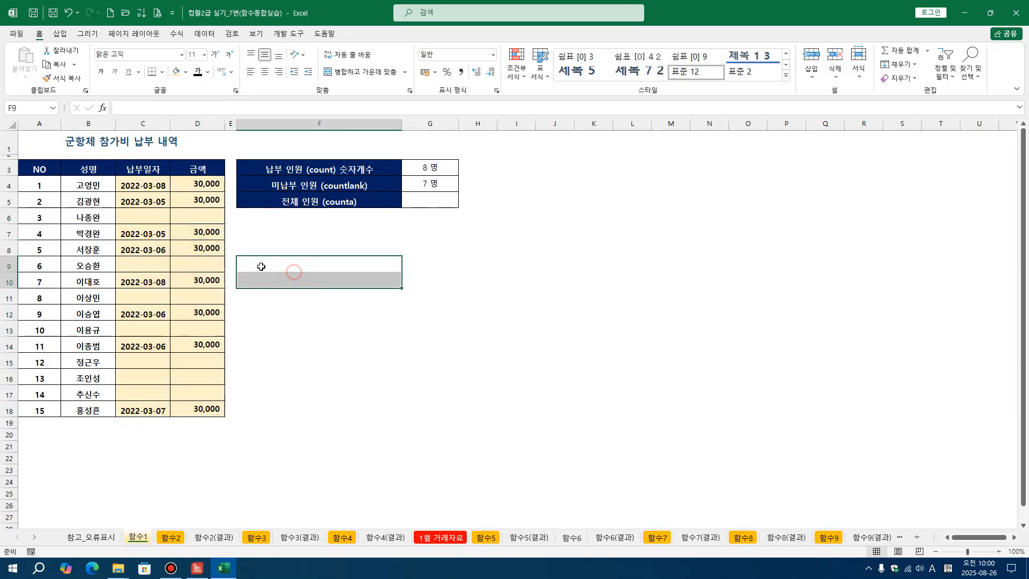
Step: Compare the blank 납부일자 cells with the NO and 성명 columns to find a range suited to counting all members
{"action": "left_click", "coordinate": [150, 214]}
{"action": "left_click", "coordinate": [149, 278]}
{"action": "left_click", "coordinate": [135, 344]}
{"action": "left_click", "coordinate": [137, 379]}
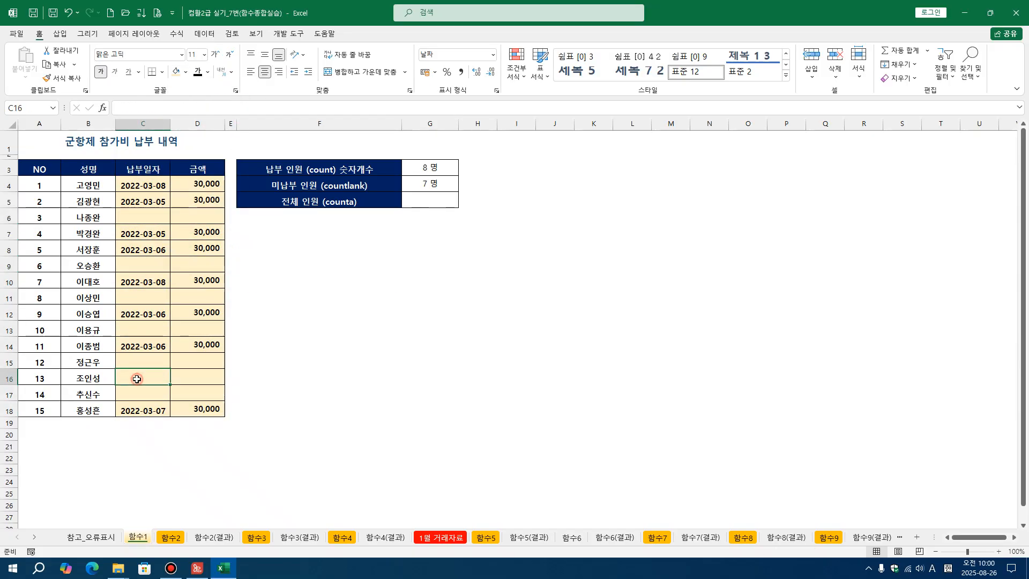
{"action": "left_click_drag", "start_coordinate": [42, 188], "coordinate": [44, 405]}
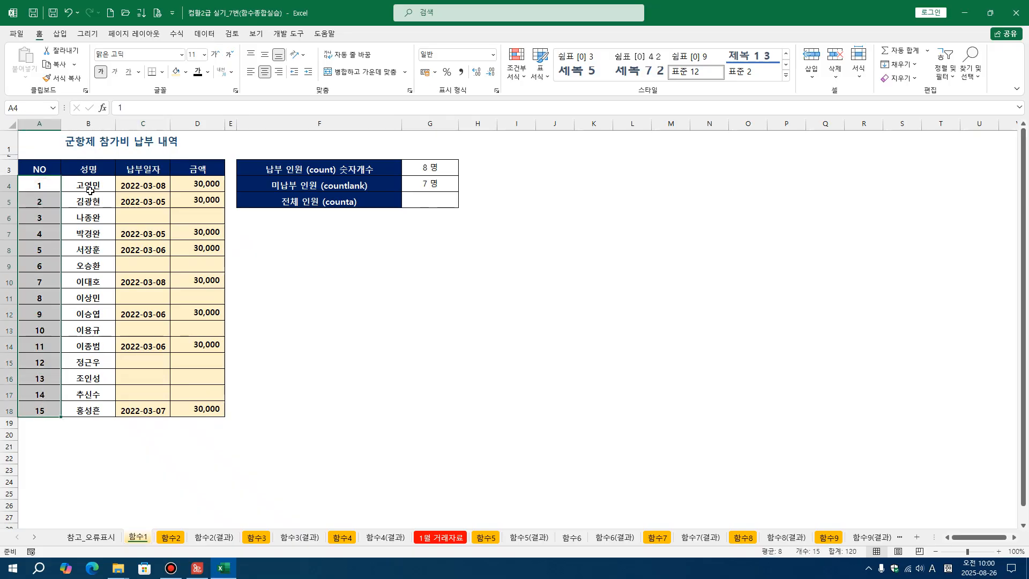
{"action": "left_click_drag", "start_coordinate": [88, 187], "coordinate": [87, 408]}
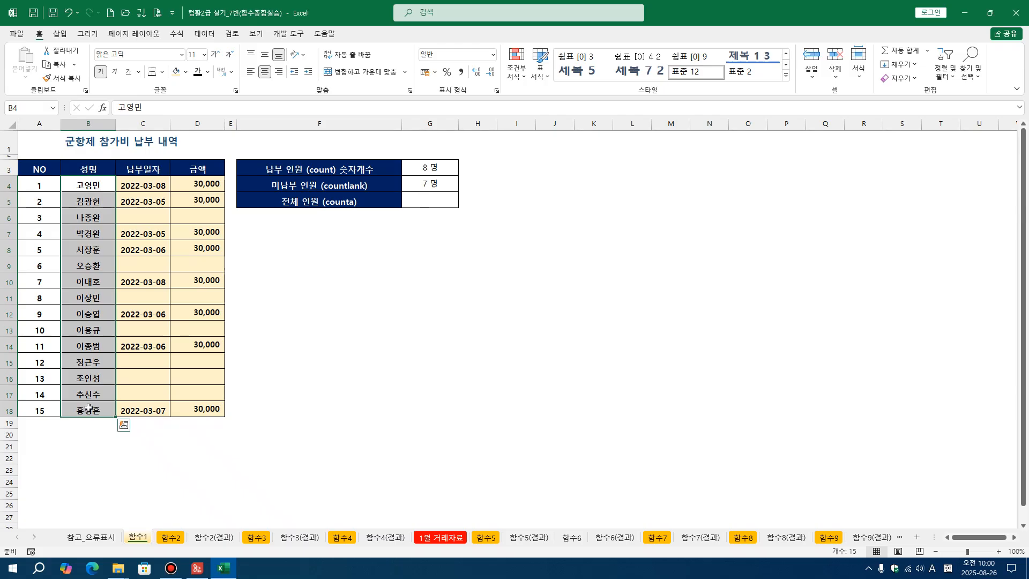
{"action": "left_click", "coordinate": [421, 231]}
Step: Enter =COUNTA(B4:B18) in G5 to count all members from the 성명 column
{"action": "left_click", "coordinate": [435, 204]}
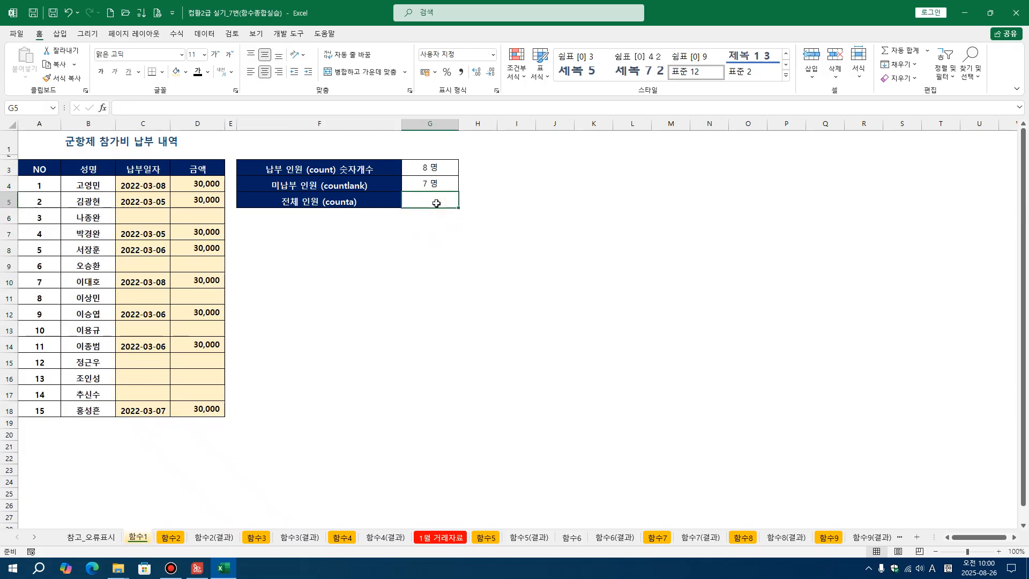
{"action": "type", "text": "="}
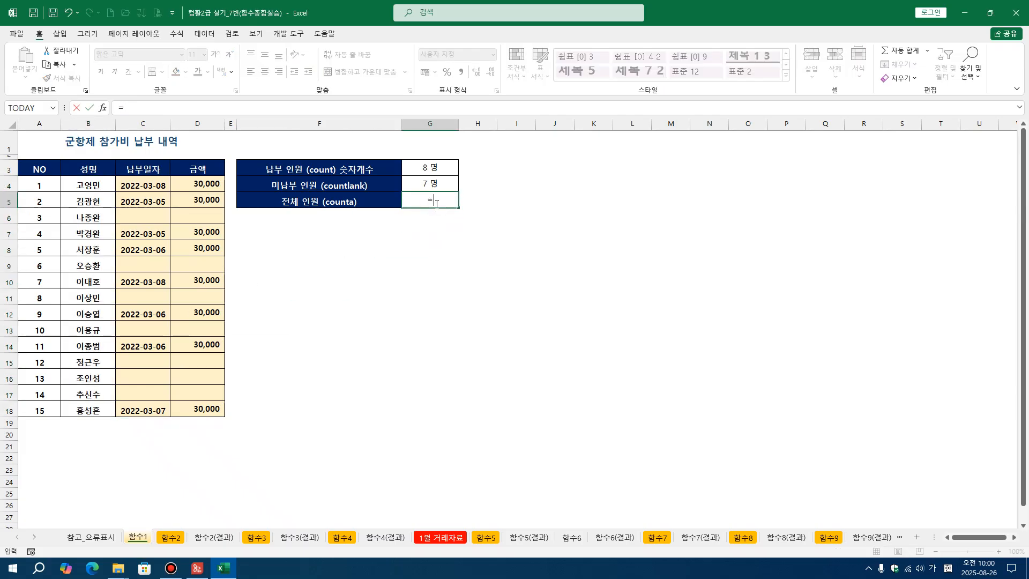
{"action": "type", "text": "ㅊ"}
{"action": "type", "text": "COU"}
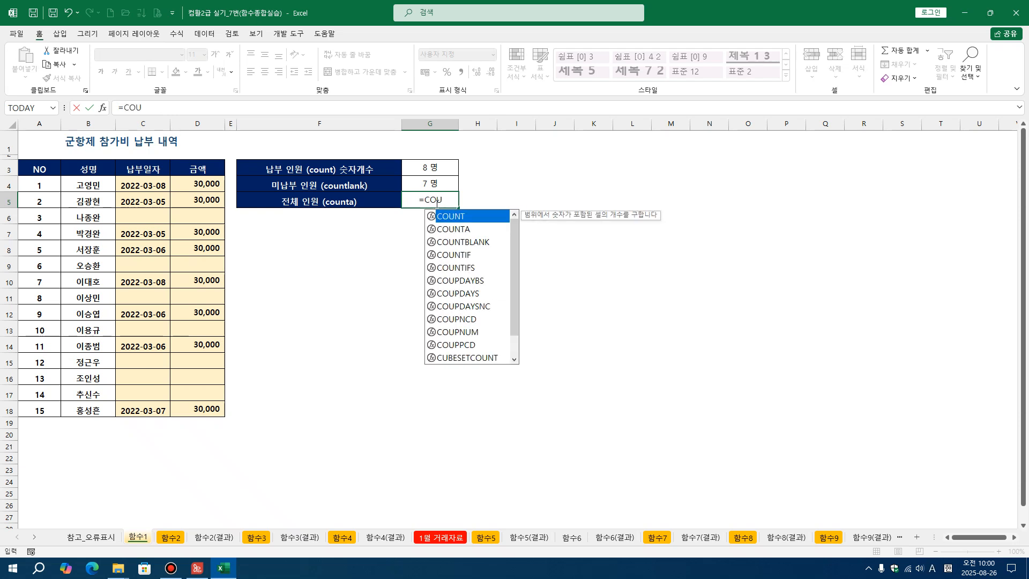
{"action": "key", "text": "Down"}
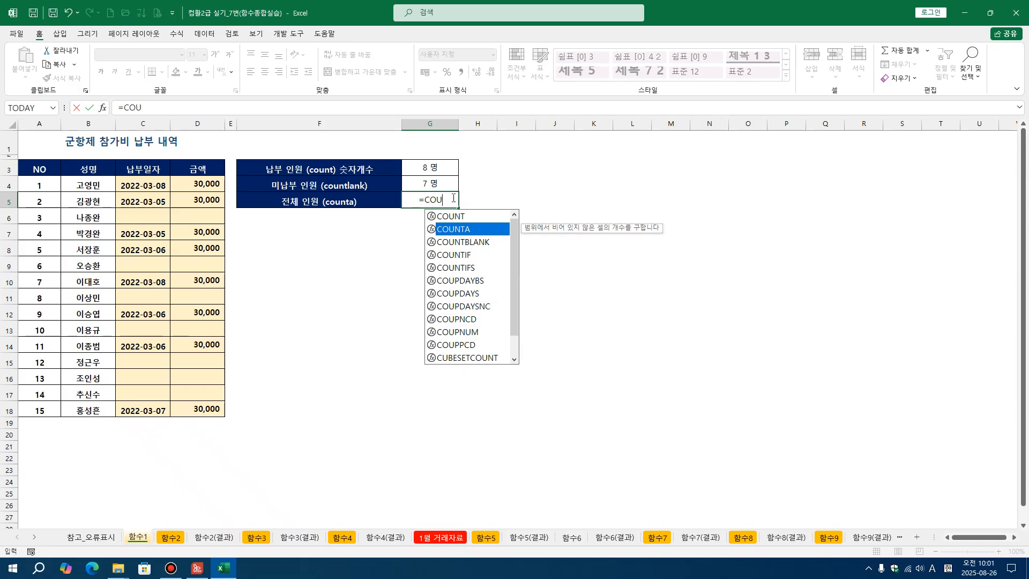
{"action": "double_click", "coordinate": [460, 230]}
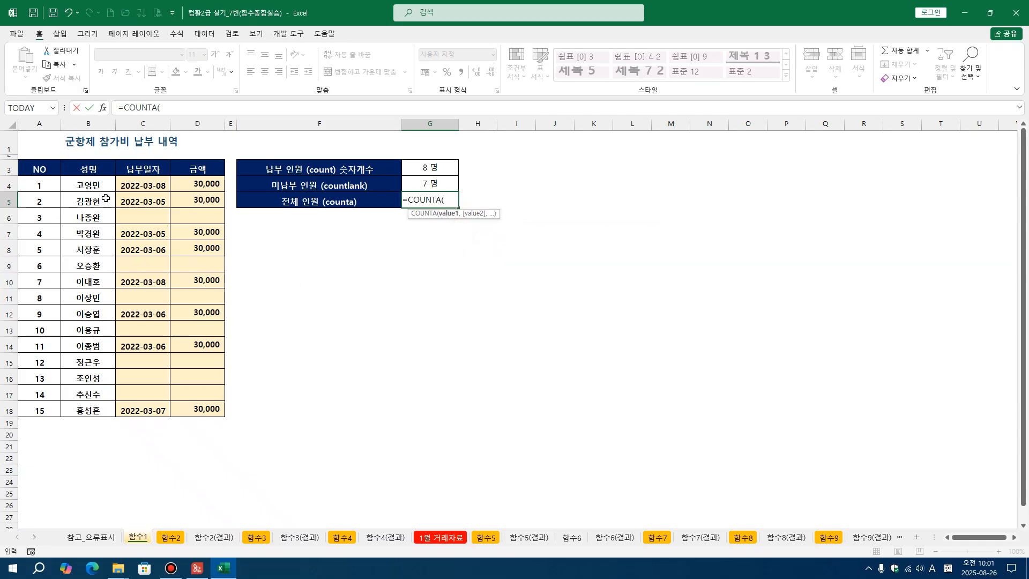
{"action": "left_click_drag", "start_coordinate": [92, 184], "coordinate": [104, 404]}
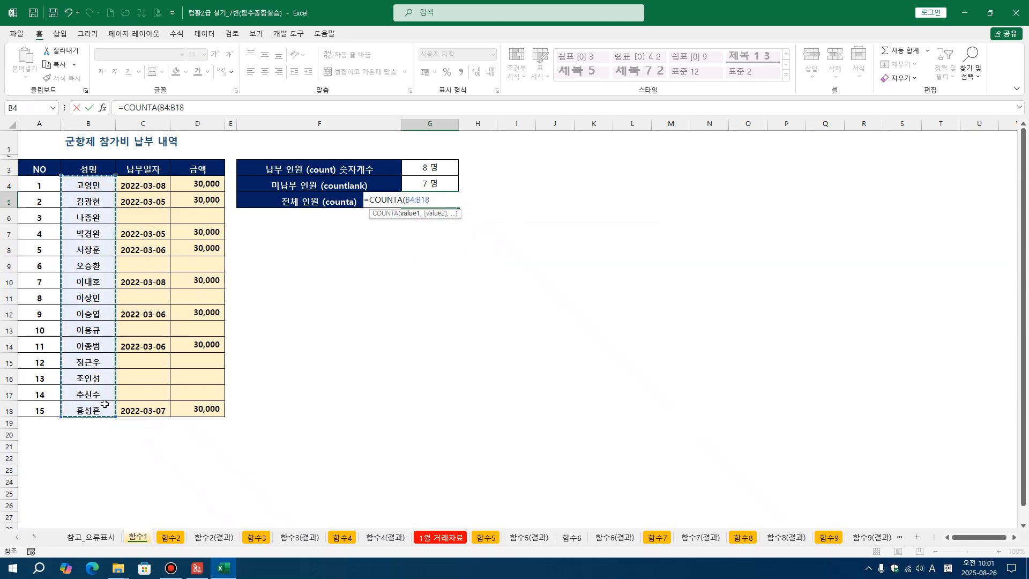
{"action": "key", "text": "Return"}
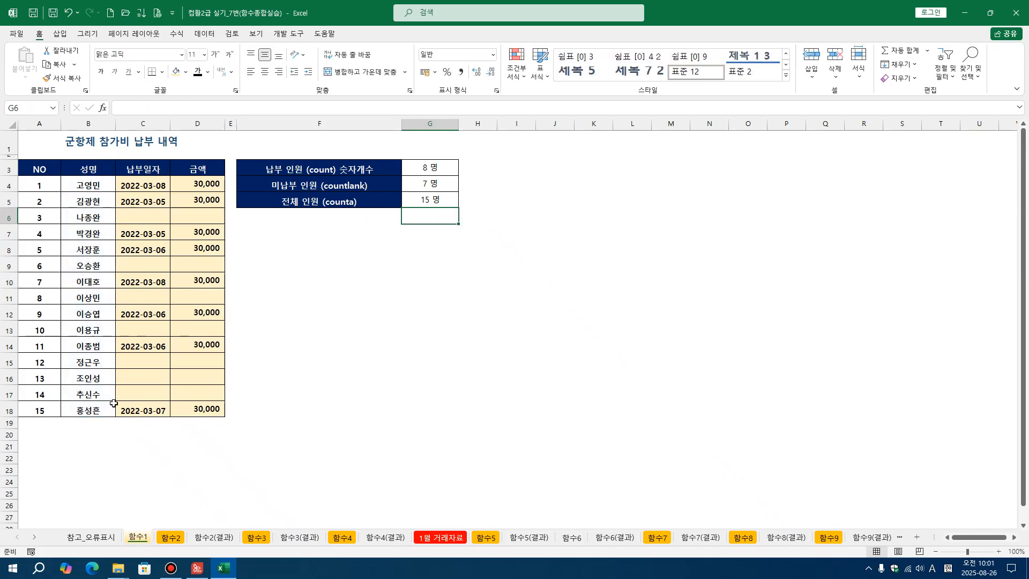
Step: Enter =COUNTA(A4:A18) in G6 to count all members from the NO column, and check the formula
{"action": "type", "text": "=COUN"}
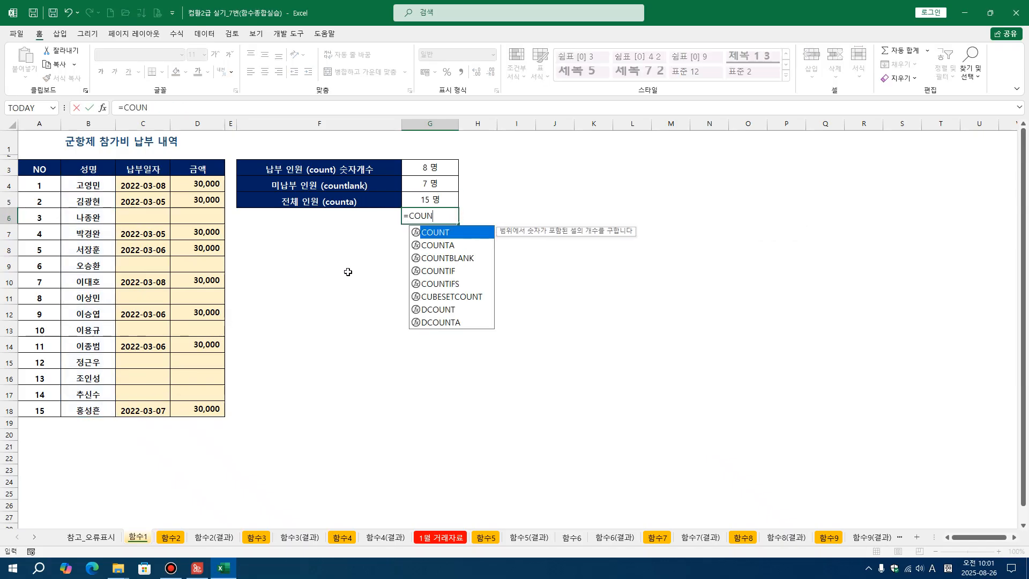
{"action": "key", "text": "Down"}
{"action": "key", "text": "Tab"}
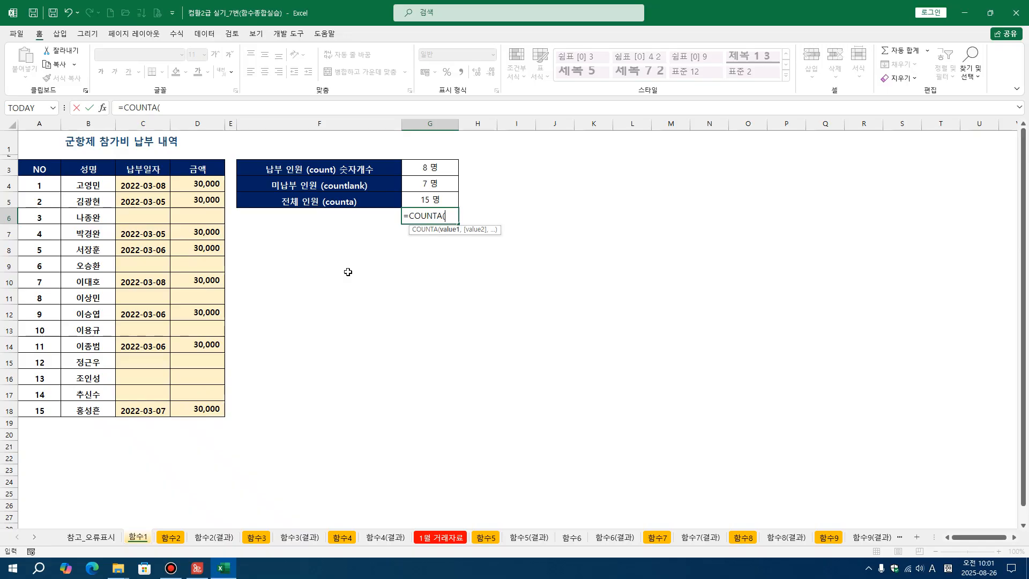
{"action": "left_click_drag", "start_coordinate": [40, 185], "coordinate": [52, 406]}
{"action": "key", "text": "Return"}
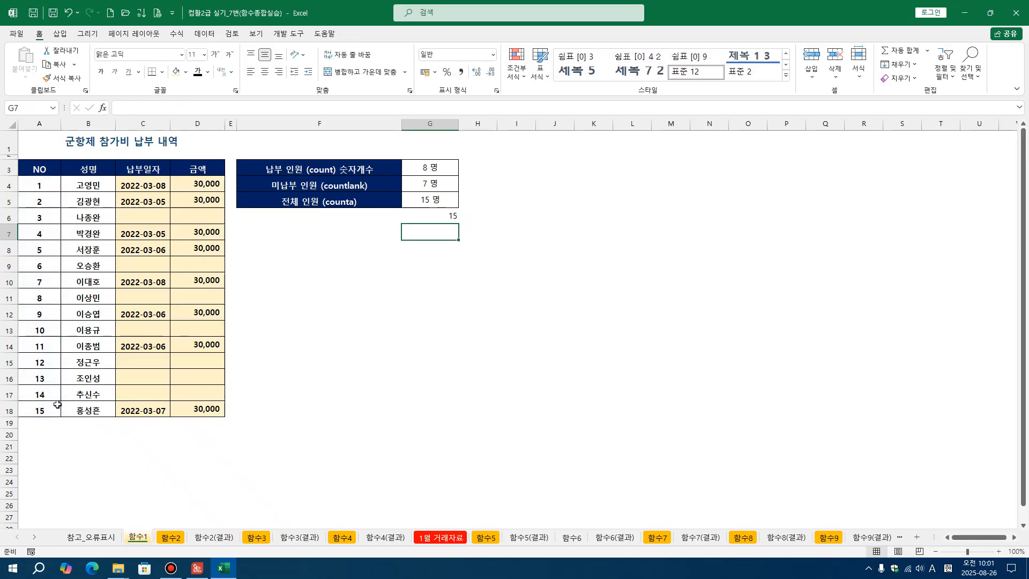
{"action": "left_click", "coordinate": [432, 217]}
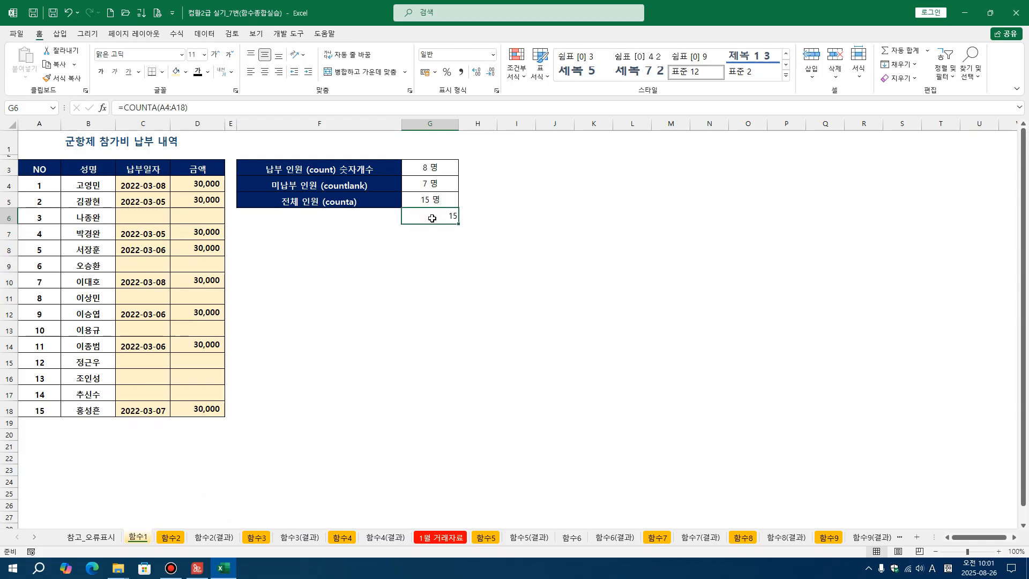
{"action": "left_click", "coordinate": [437, 248]}
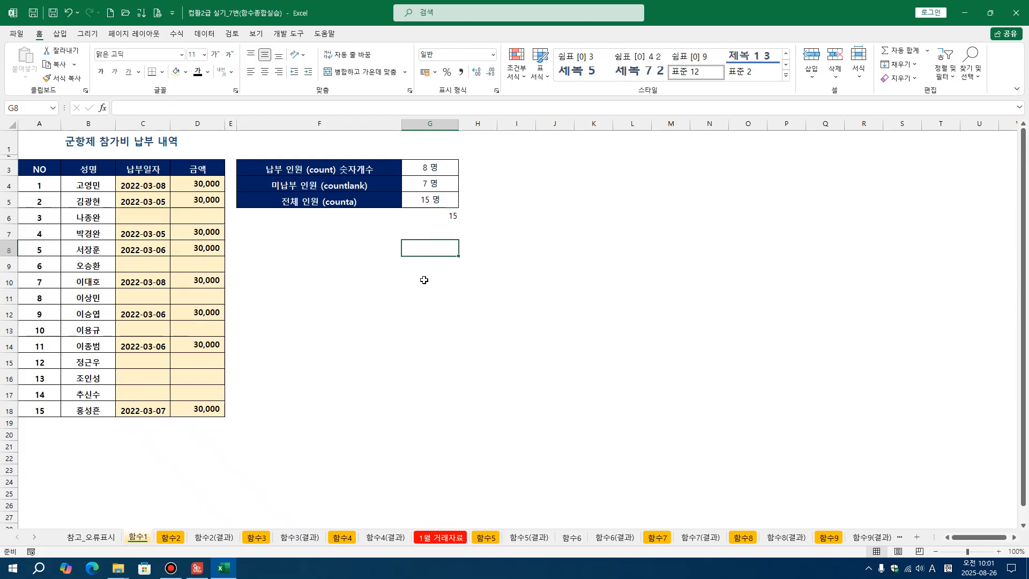
Step: Switch to the 함수2 sheet and examine the numbered column marks, the four task instructions and the answer rows of 사원별 성과표
{"action": "key", "text": "ctrl+Page_Down"}
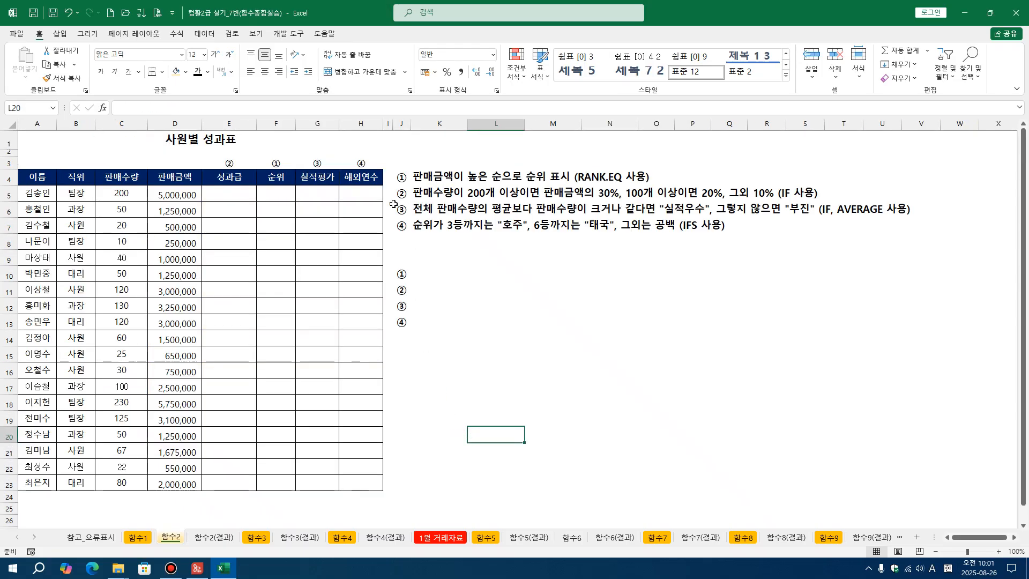
{"action": "left_click", "coordinate": [290, 210]}
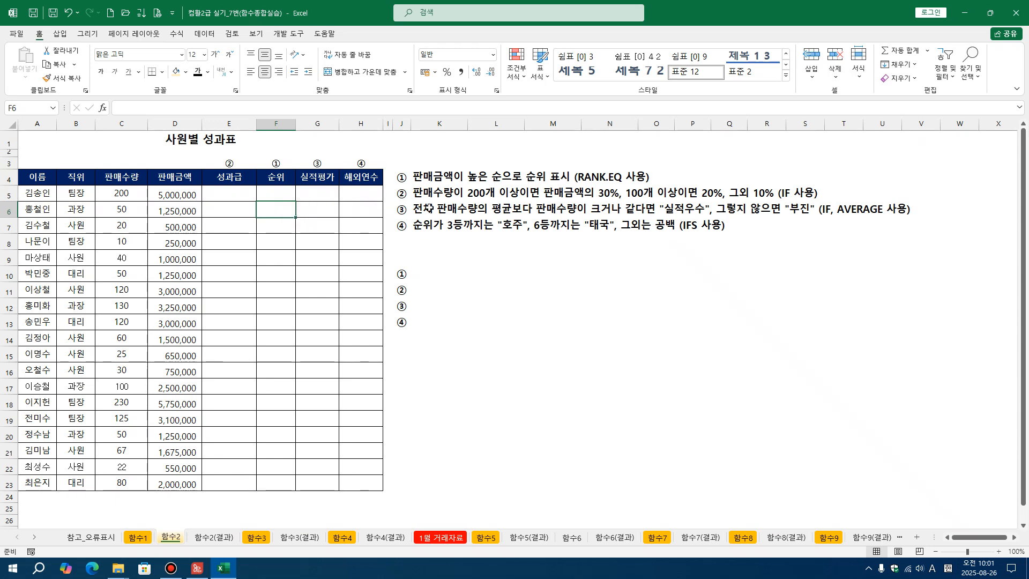
{"action": "left_click_drag", "start_coordinate": [247, 166], "coordinate": [362, 164]}
{"action": "left_click", "coordinate": [482, 252]}
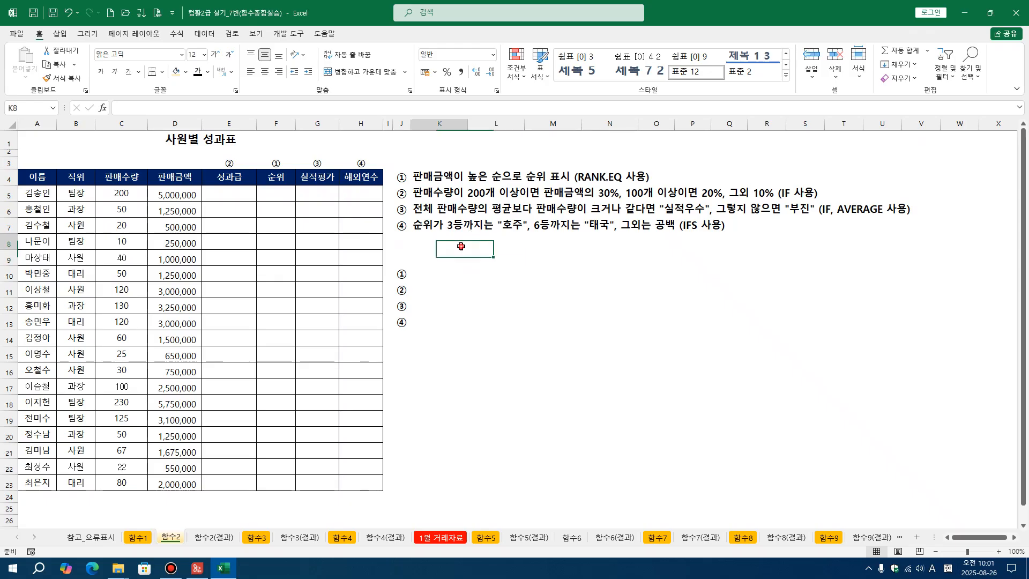
{"action": "left_click_drag", "start_coordinate": [426, 274], "coordinate": [427, 321]}
{"action": "left_click", "coordinate": [422, 358]}
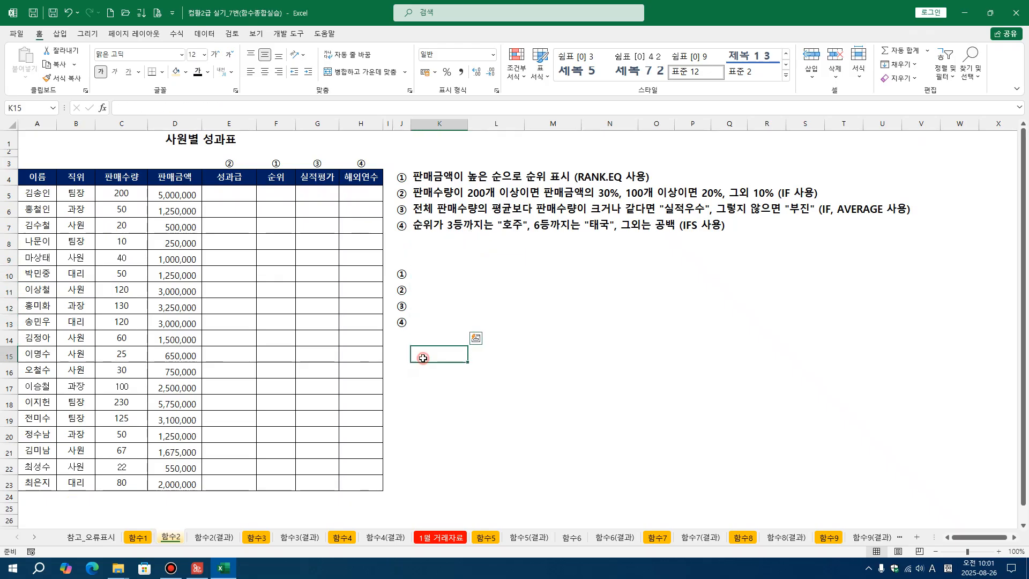
{"action": "left_click", "coordinate": [428, 278]}
{"action": "left_click", "coordinate": [437, 233]}
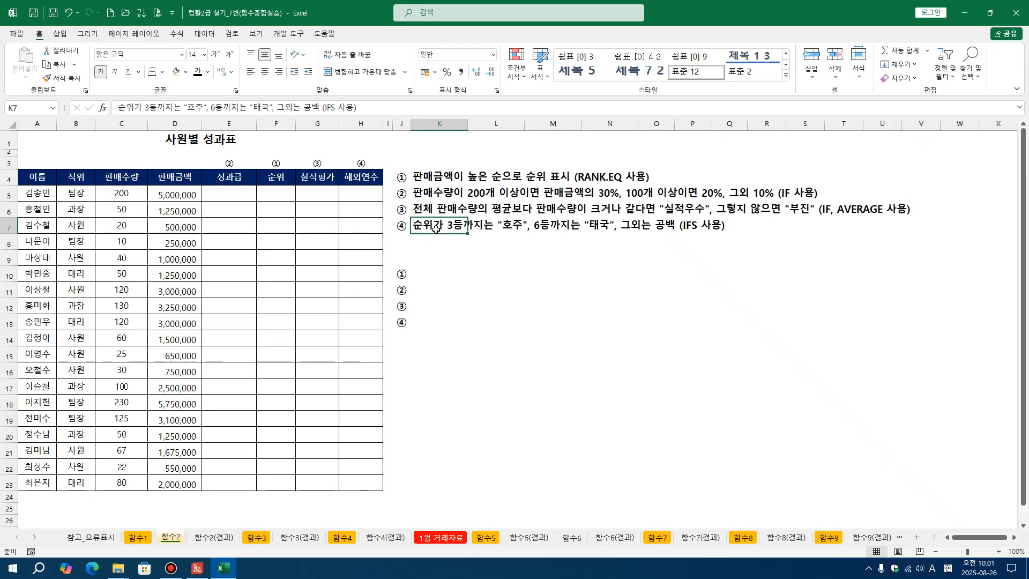
Step: View the completed table on the 함수2(결과) sheet, and return to the task instructions on 함수2
{"action": "left_click", "coordinate": [207, 538]}
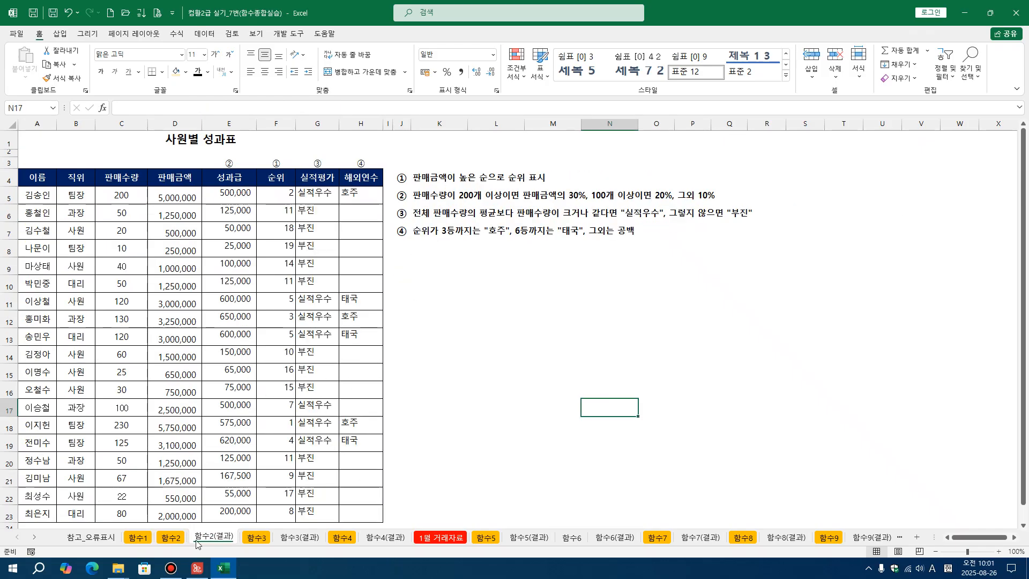
{"action": "left_click", "coordinate": [179, 539]}
{"action": "left_click", "coordinate": [488, 188]}
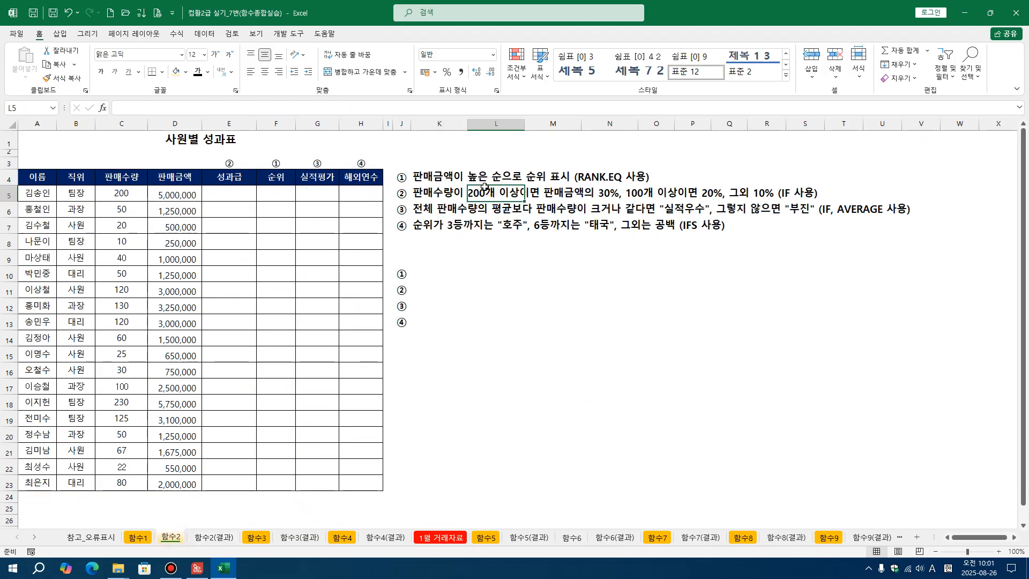
Step: Review task ① and start a syntax note in K15 reading =RANK.EQ(순위구할값,범위, for the function's first two arguments
{"action": "left_click", "coordinate": [453, 174]}
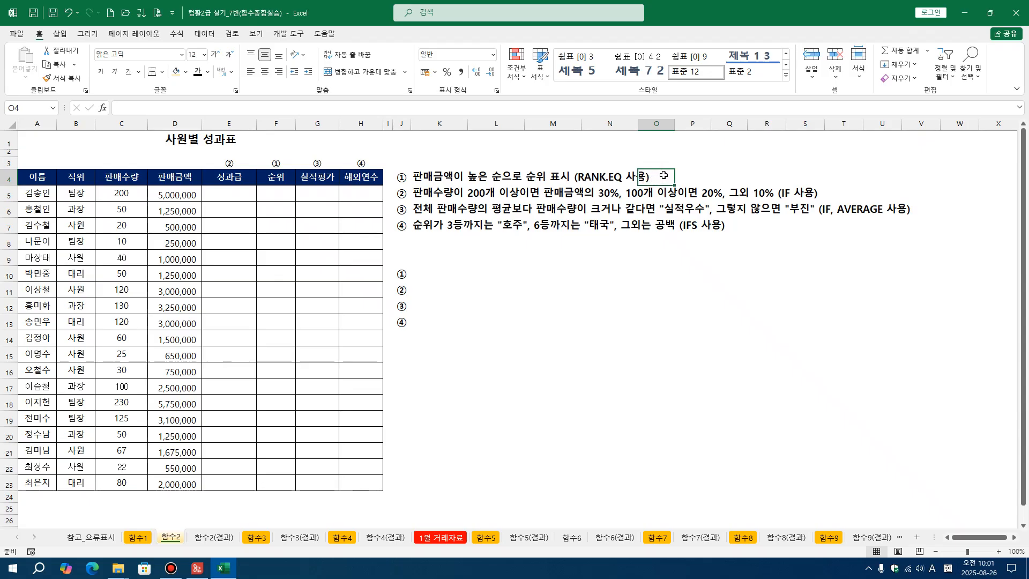
{"action": "left_click", "coordinate": [683, 177]}
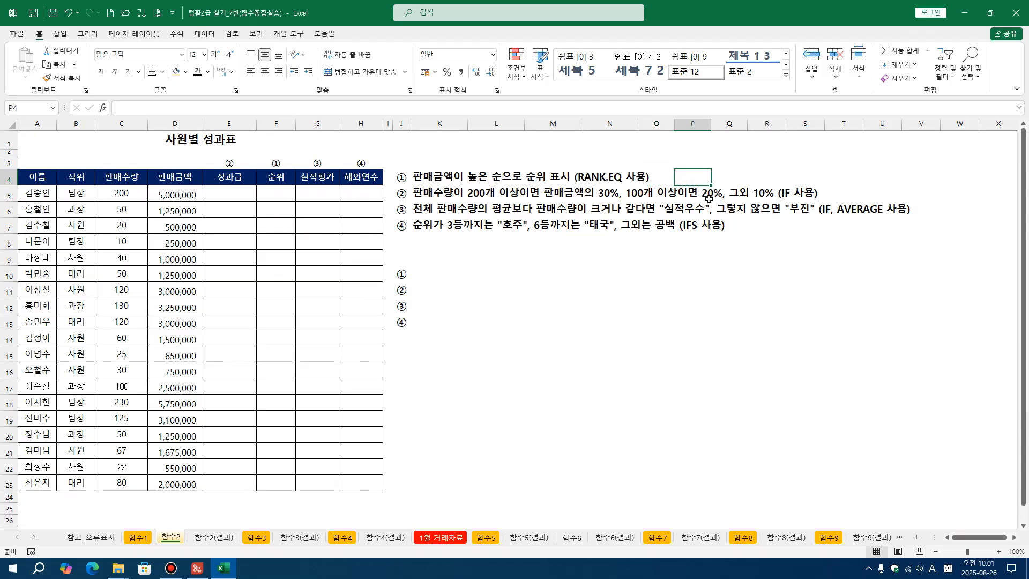
{"action": "left_click", "coordinate": [428, 355]}
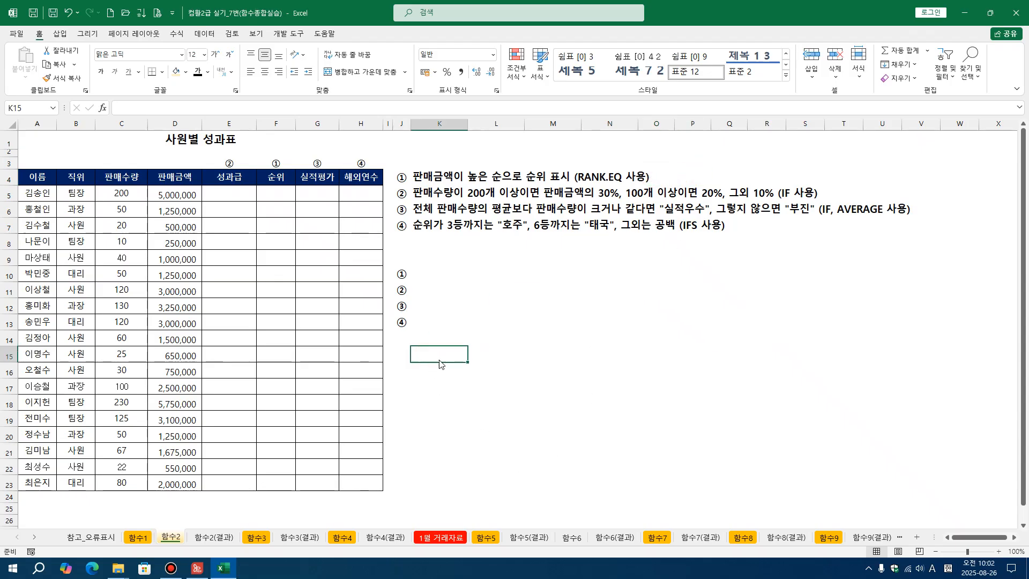
{"action": "type", "text": "=RANK."}
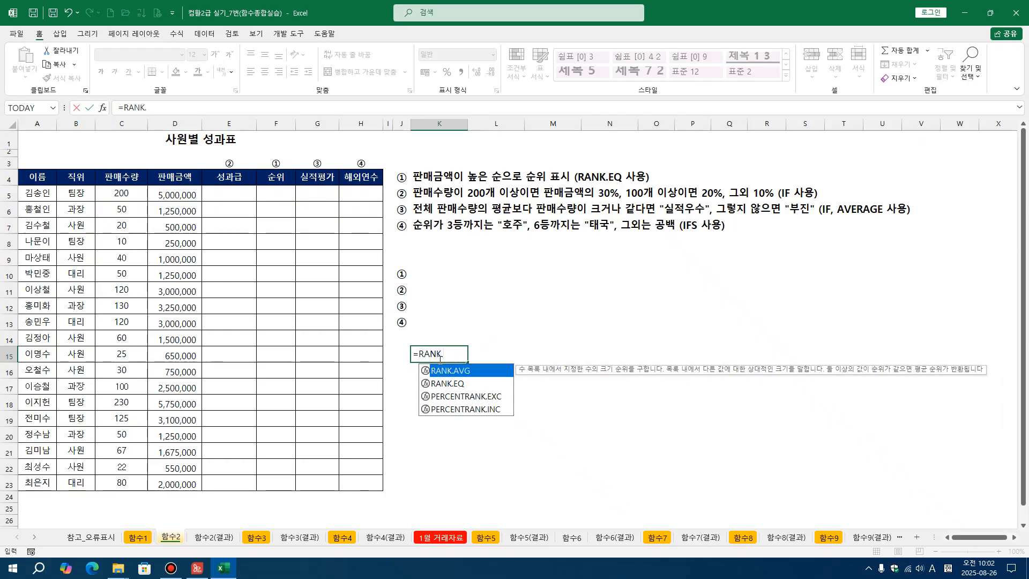
{"action": "key", "text": "Down"}
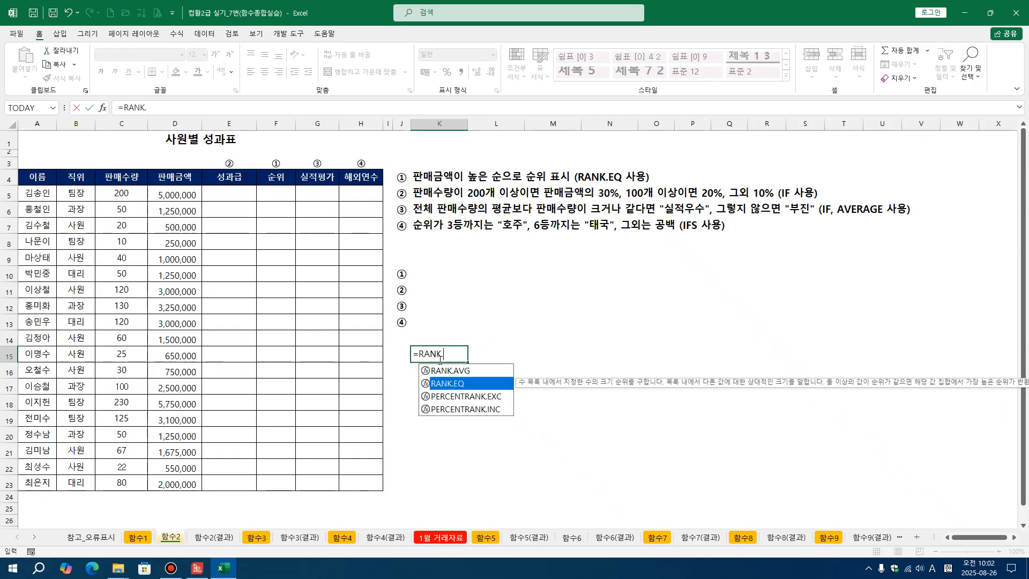
{"action": "key", "text": "Tab"}
{"action": "type", "text": "순위"}
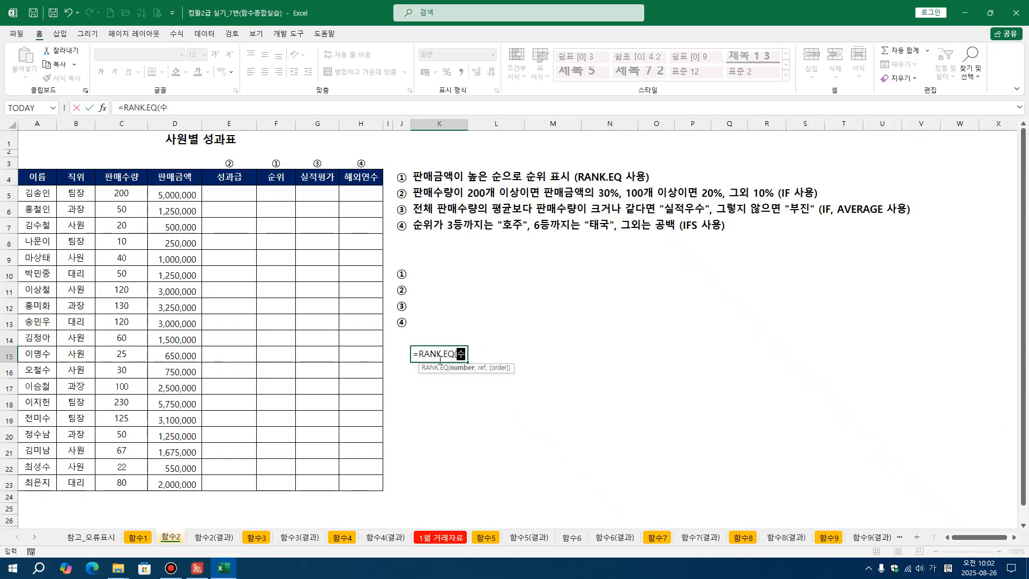
{"action": "type", "text": "ㄱ"}
{"action": "type", "text": "구할값,"}
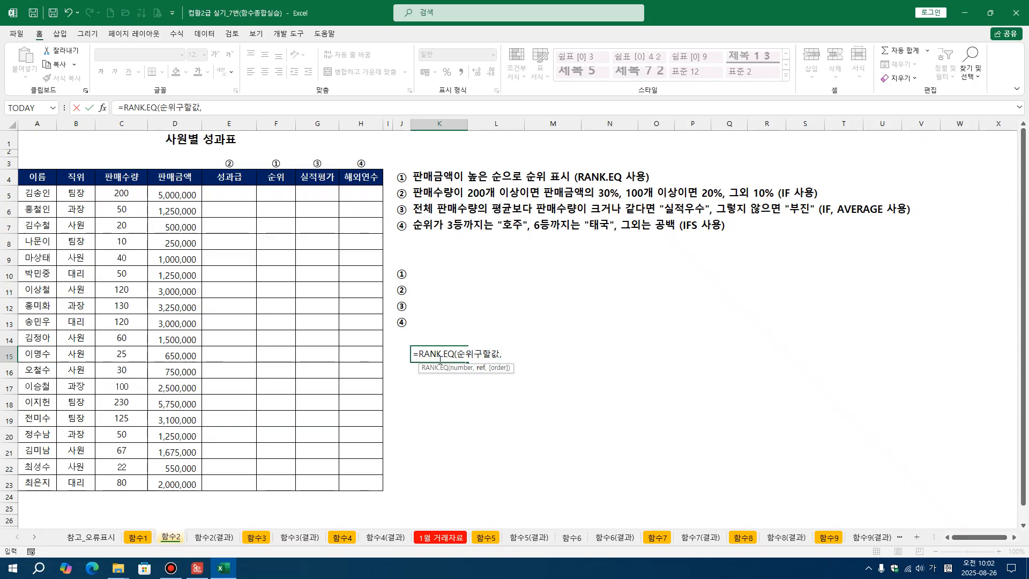
{"action": "type", "text": "범위,"}
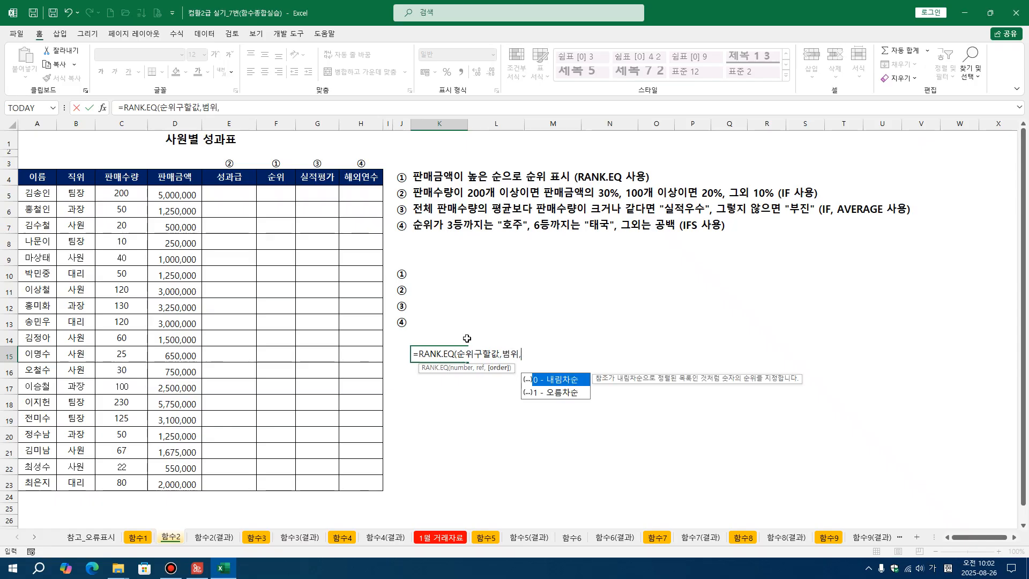
Step: Finish the K15 note with the argument 방법 and a closing parenthesis, and store it as text with a leading apostrophe
{"action": "left_click_drag", "start_coordinate": [507, 356], "coordinate": [510, 354]}
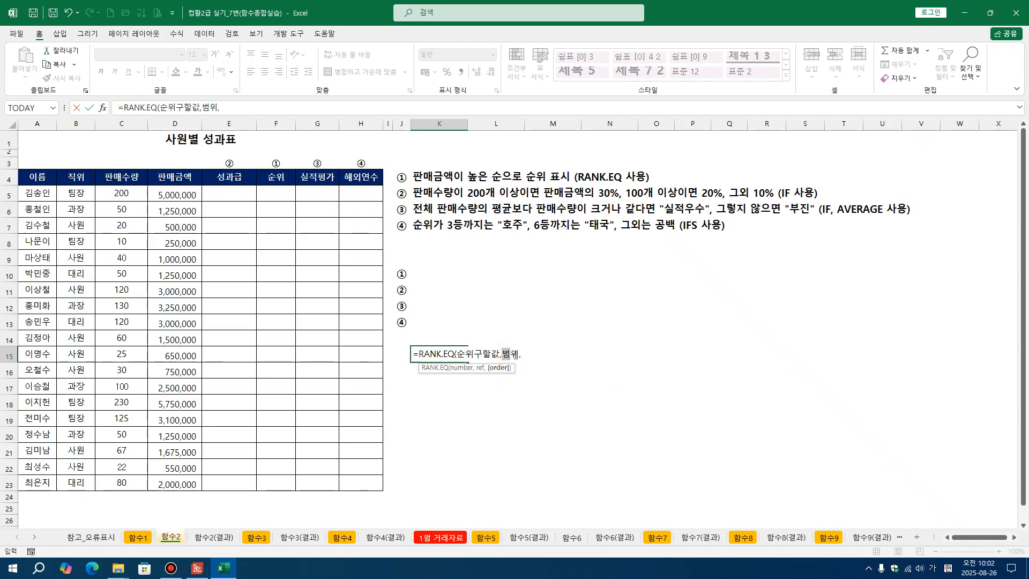
{"action": "left_click", "coordinate": [516, 354]}
{"action": "left_click", "coordinate": [524, 353]}
{"action": "type", "text": "방법)"}
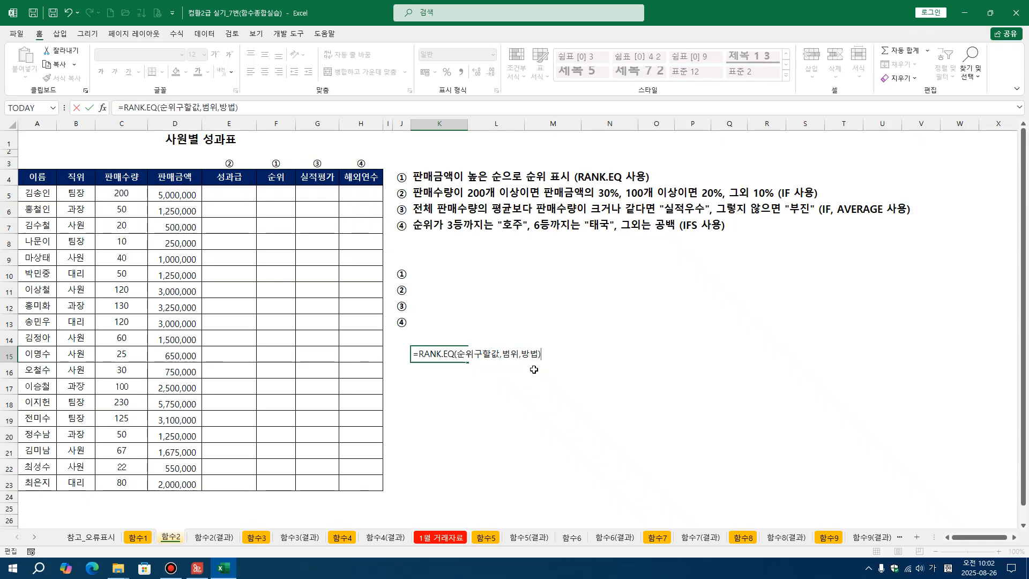
{"action": "left_click", "coordinate": [415, 356]}
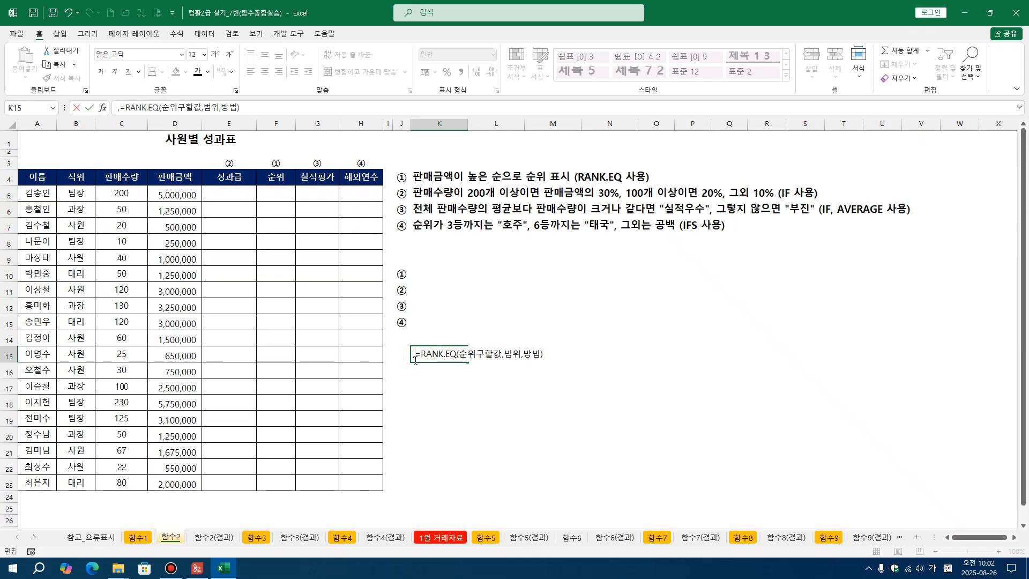
{"action": "type", "text": "'"}
{"action": "key", "text": "Return"}
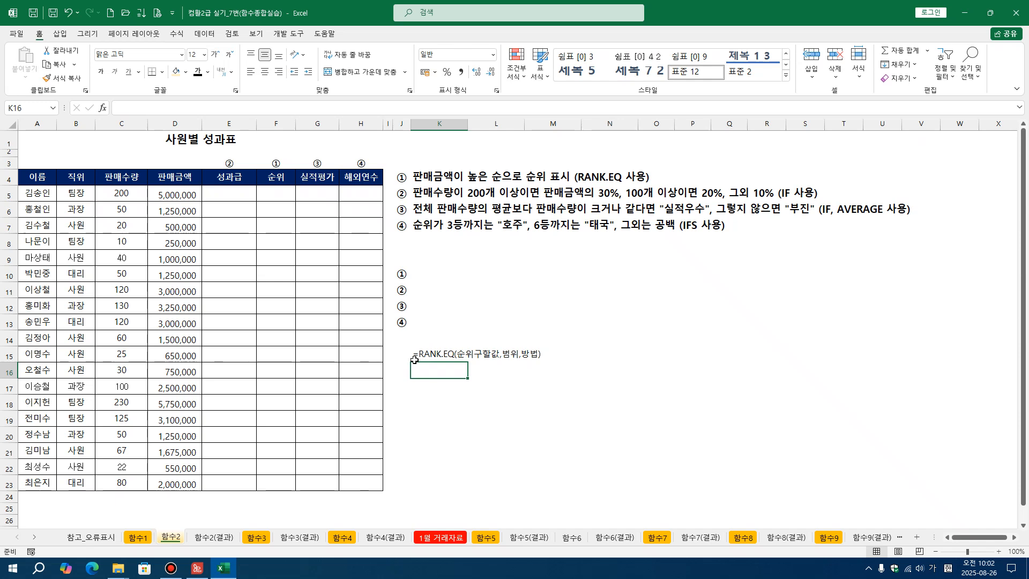
Step: Make the first 순위 cell F5 bold and start a RANK.EQ formula in it
{"action": "left_click", "coordinate": [267, 197]}
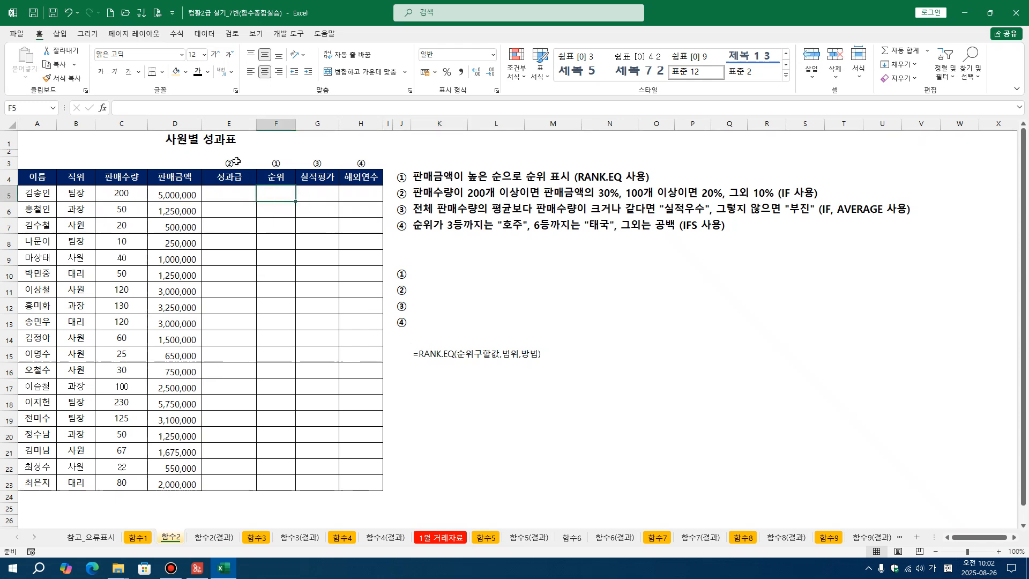
{"action": "left_click", "coordinate": [101, 71]}
{"action": "type", "text": "="}
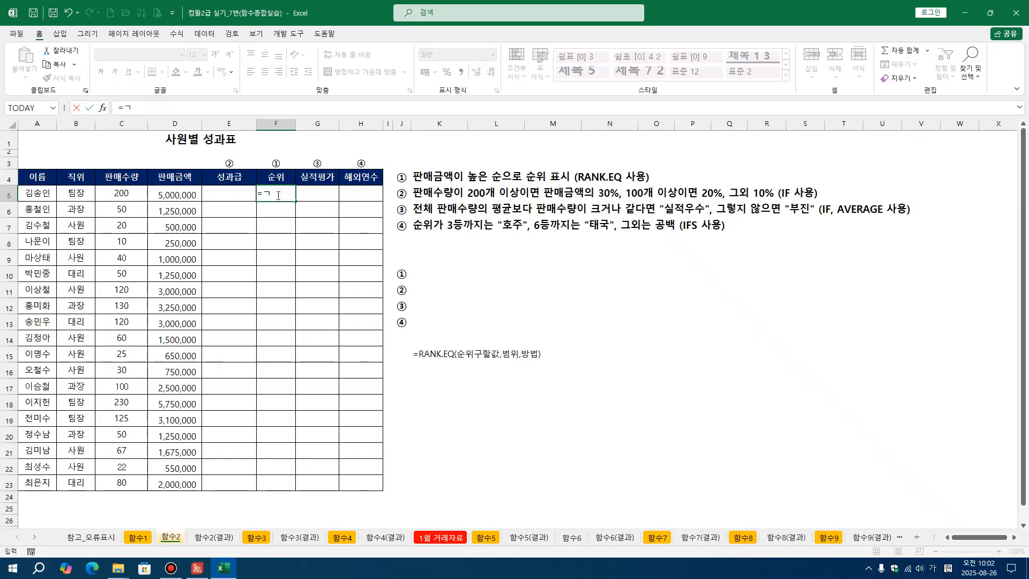
{"action": "key", "text": "Hangul"}
{"action": "type", "text": "RANK"}
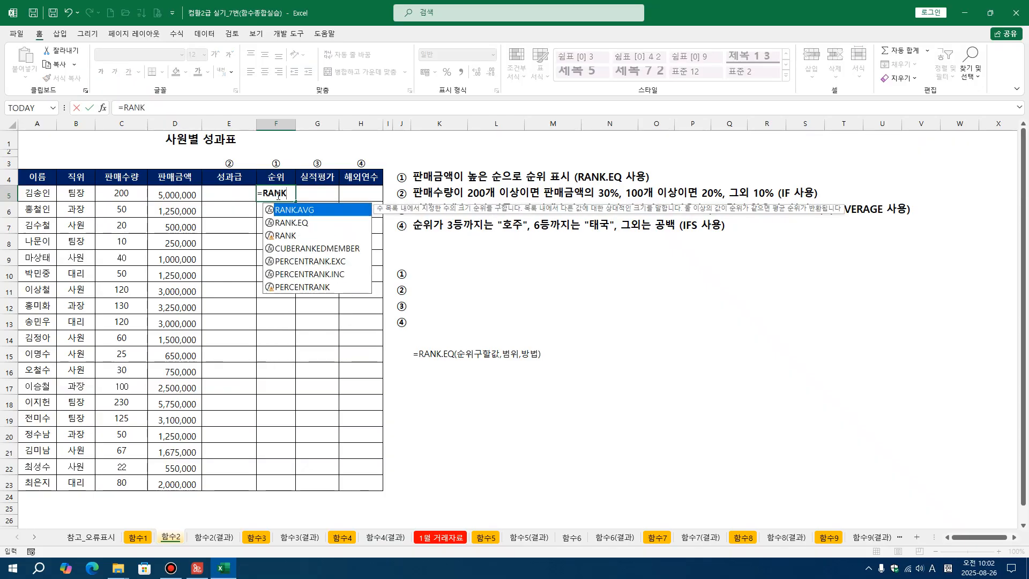
{"action": "key", "text": "Down"}
{"action": "key", "text": "Tab"}
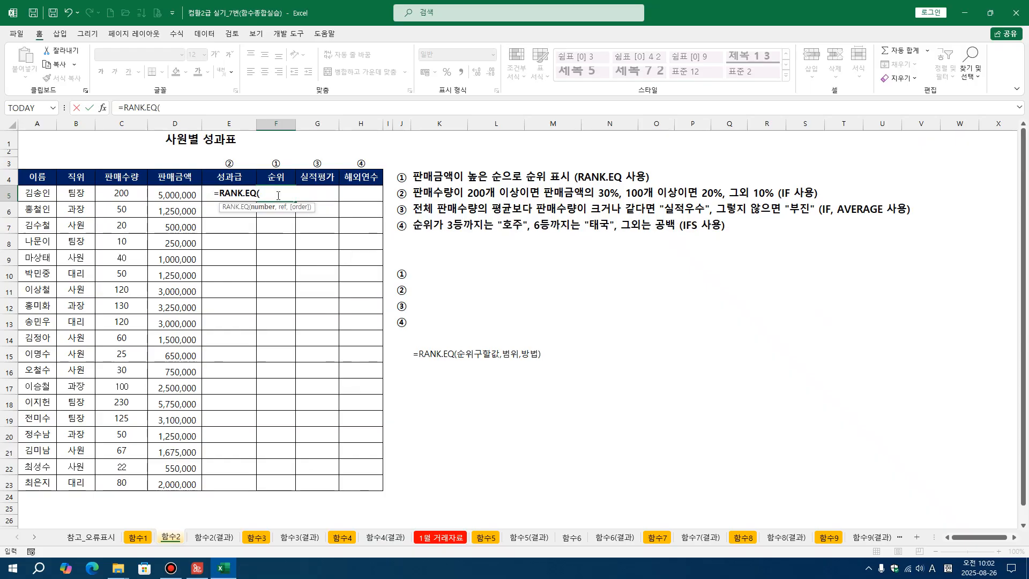
Step: Complete the F5 formula as =RANK.EQ(D5,$D$5:$D$23,0) to rank the 판매금액 in descending order
{"action": "left_click", "coordinate": [188, 196]}
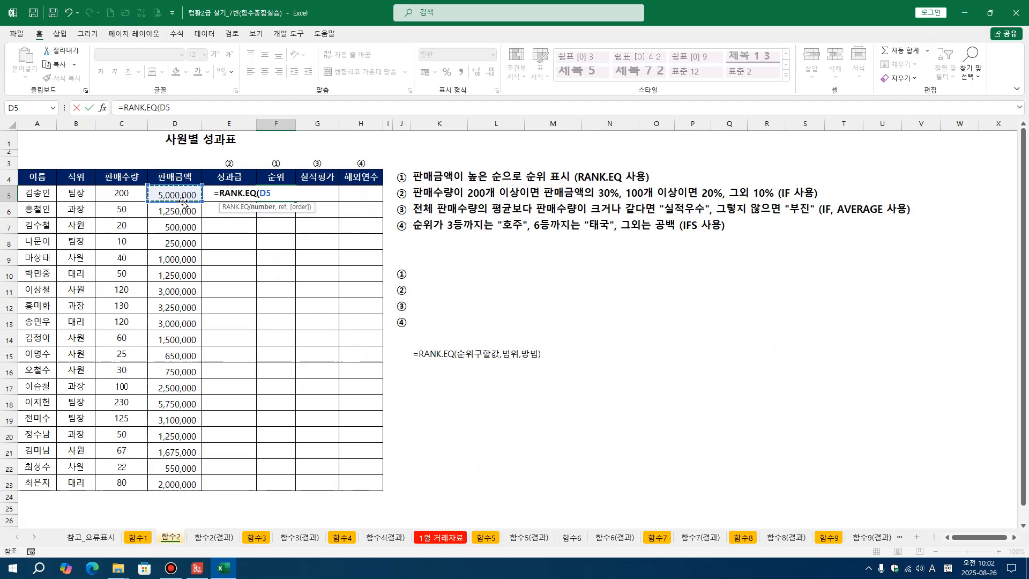
{"action": "type", "text": ","}
{"action": "left_click_drag", "start_coordinate": [177, 197], "coordinate": [178, 483]}
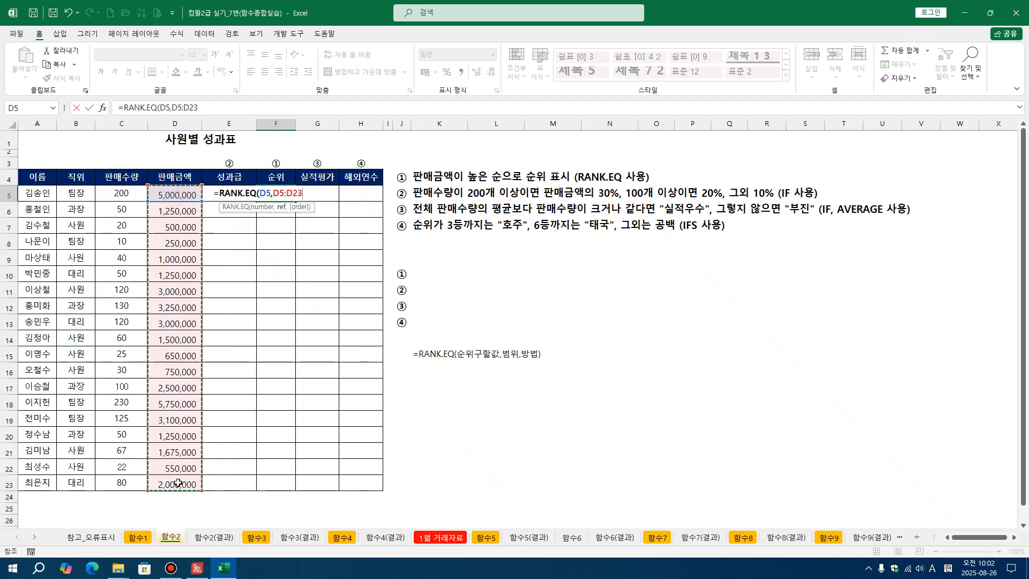
{"action": "key", "text": "F4"}
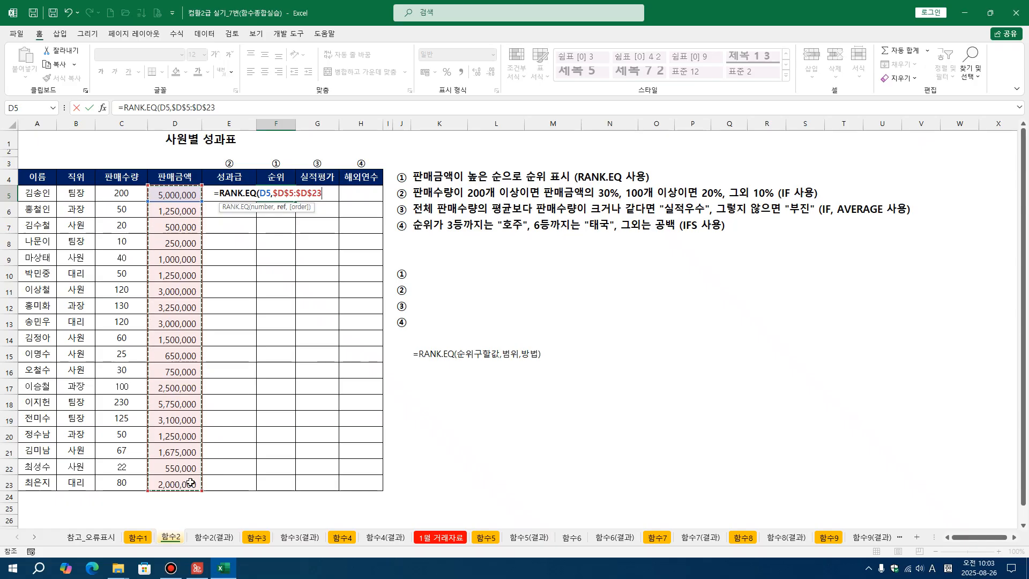
{"action": "type", "text": ","}
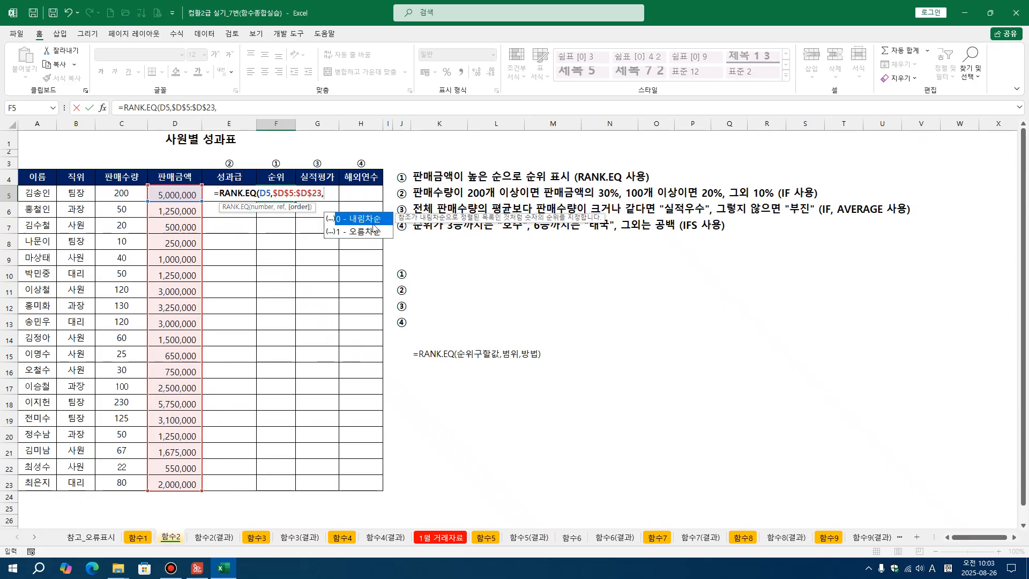
{"action": "double_click", "coordinate": [371, 219]}
{"action": "type", "text": ")"}
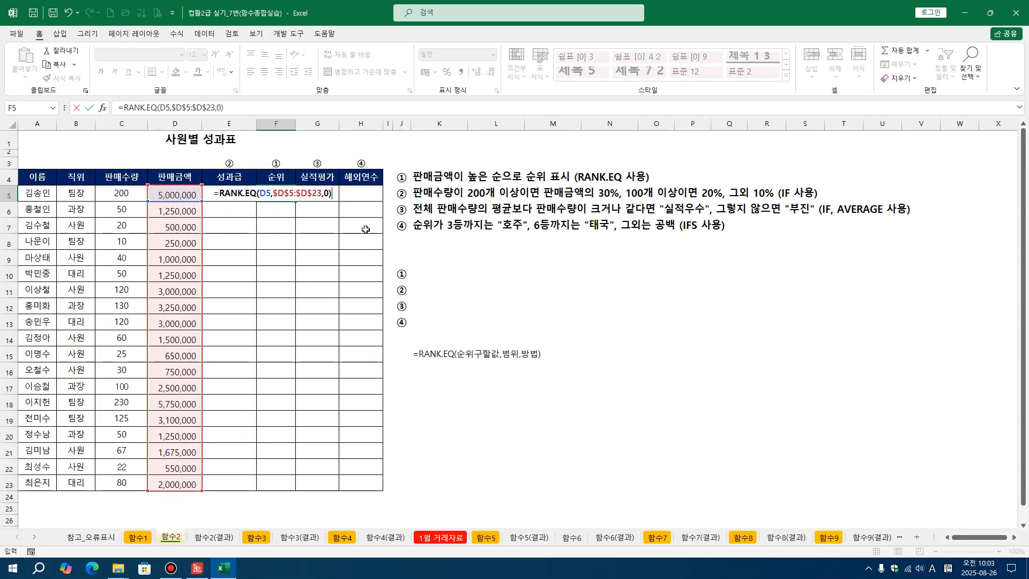
{"action": "key", "text": "Return"}
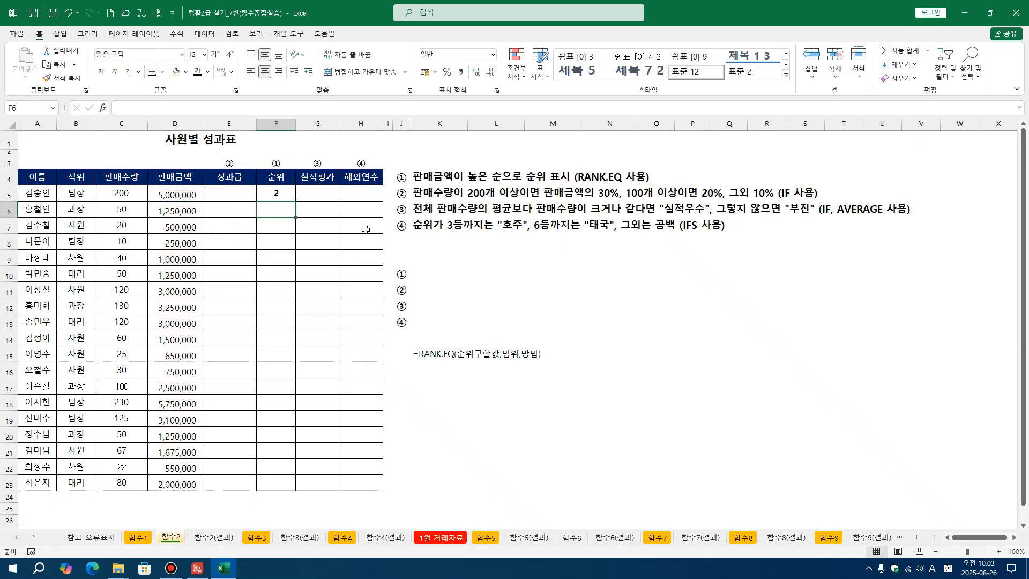
Step: Fill the F5 rank formula down to F23 and compare the ranks in F6 and F20
{"action": "left_click", "coordinate": [282, 197]}
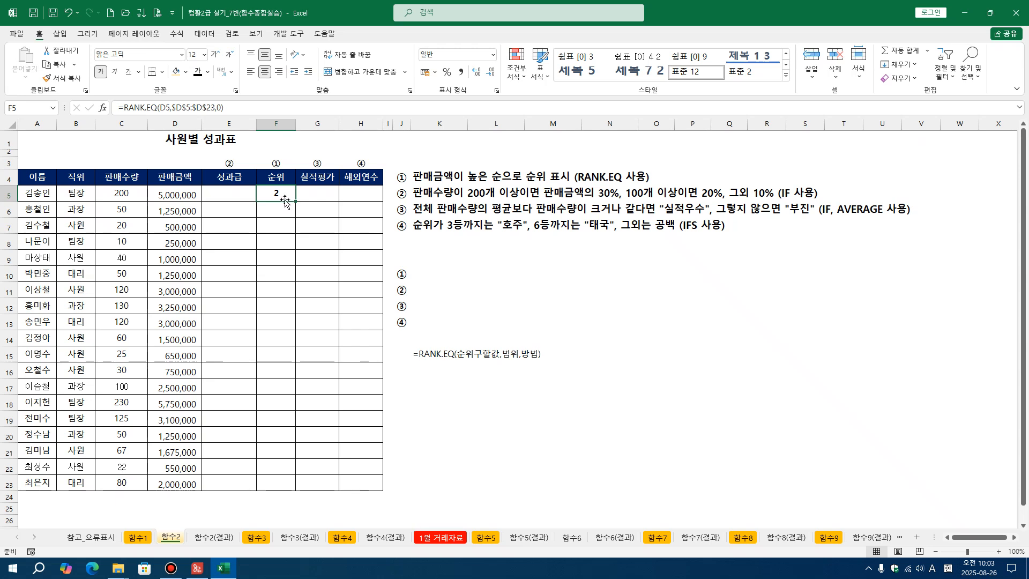
{"action": "double_click", "coordinate": [296, 201]}
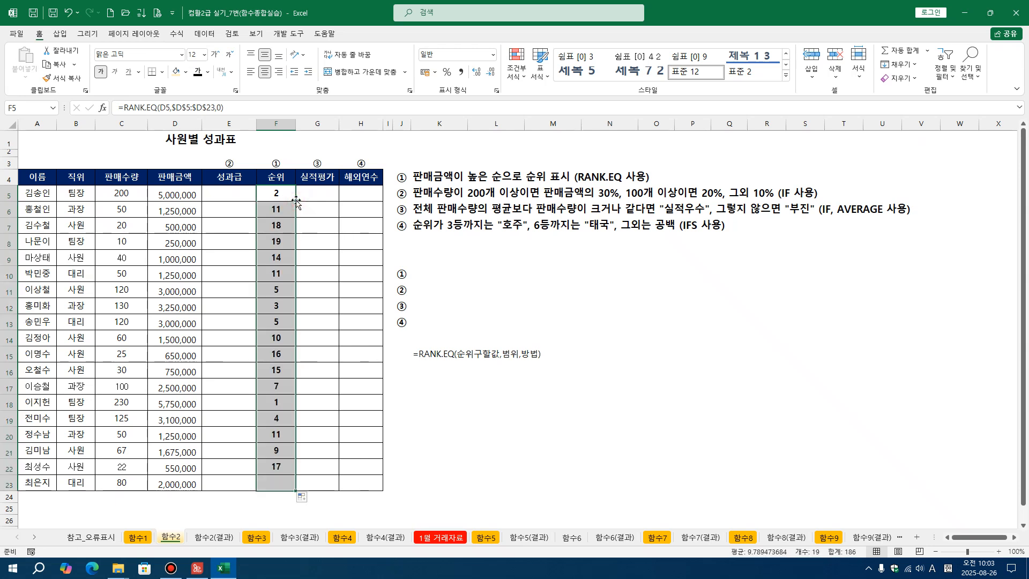
{"action": "left_click_drag", "start_coordinate": [275, 435], "coordinate": [276, 450]}
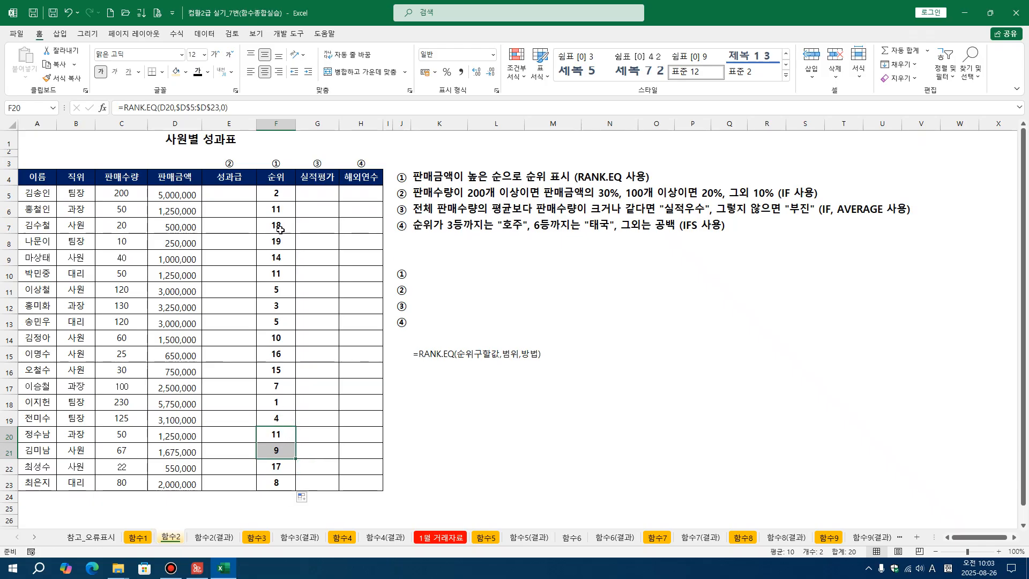
{"action": "left_click", "coordinate": [279, 209]}
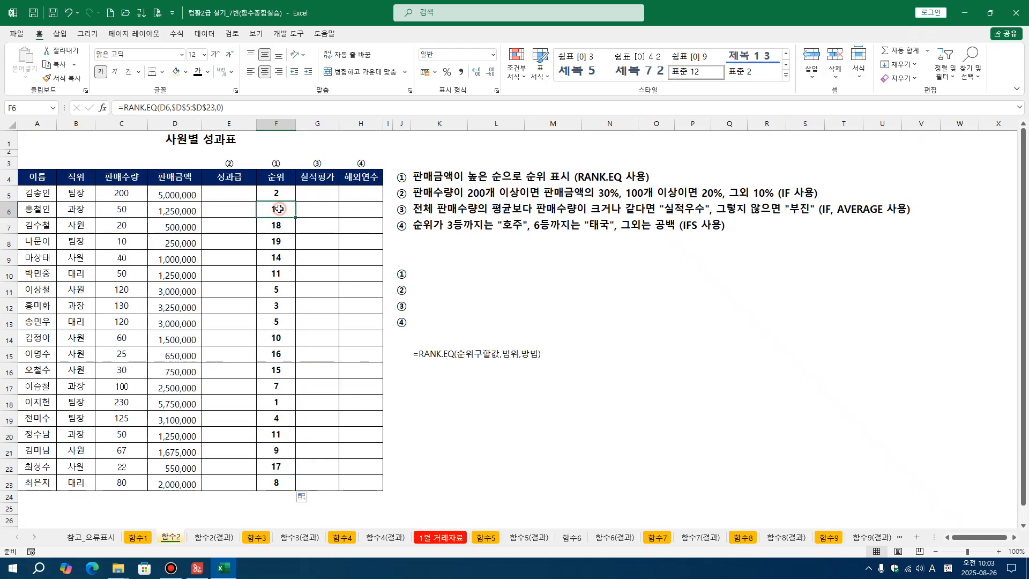
{"action": "left_click", "coordinate": [272, 438], "text": "ctrl"}
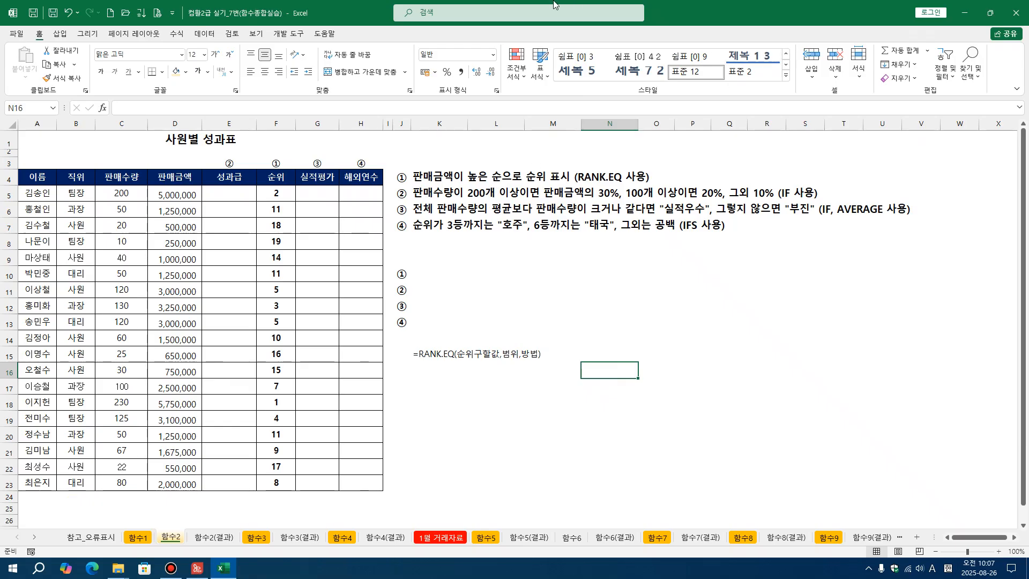
Step: Mark task ② in red pen: underline the 200개 이상 condition and IF, circle D5, 30%, 20% and 10%, and tick E5
{"action": "mouse_move", "coordinate": [610, 1]}
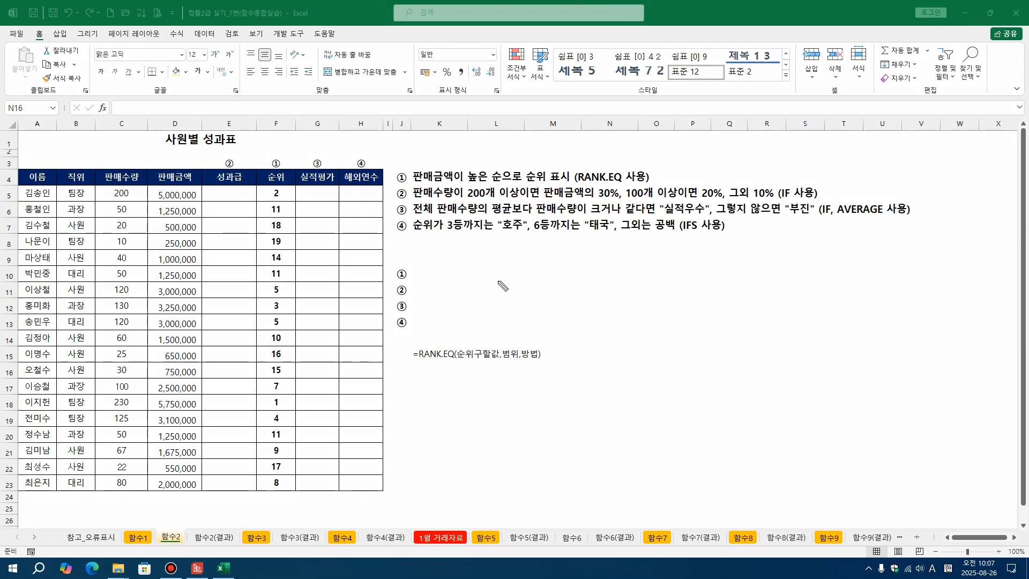
{"action": "left_click_drag", "start_coordinate": [414, 196], "coordinate": [512, 200]}
{"action": "mouse_move", "coordinate": [196, 201]}
{"action": "left_mouse_down"}
{"action": "mouse_move", "coordinate": [185, 210]}
{"action": "mouse_move", "coordinate": [190, 181]}
{"action": "mouse_move", "coordinate": [197, 204]}
{"action": "mouse_move", "coordinate": [238, 183]}
{"action": "left_mouse_up"}
{"action": "mouse_move", "coordinate": [621, 204]}
{"action": "left_mouse_down"}
{"action": "mouse_move", "coordinate": [610, 181]}
{"action": "mouse_move", "coordinate": [617, 210]}
{"action": "left_mouse_up"}
{"action": "mouse_move", "coordinate": [716, 187]}
{"action": "left_mouse_down"}
{"action": "mouse_move", "coordinate": [709, 199]}
{"action": "mouse_move", "coordinate": [714, 189]}
{"action": "mouse_move", "coordinate": [720, 203]}
{"action": "left_mouse_up"}
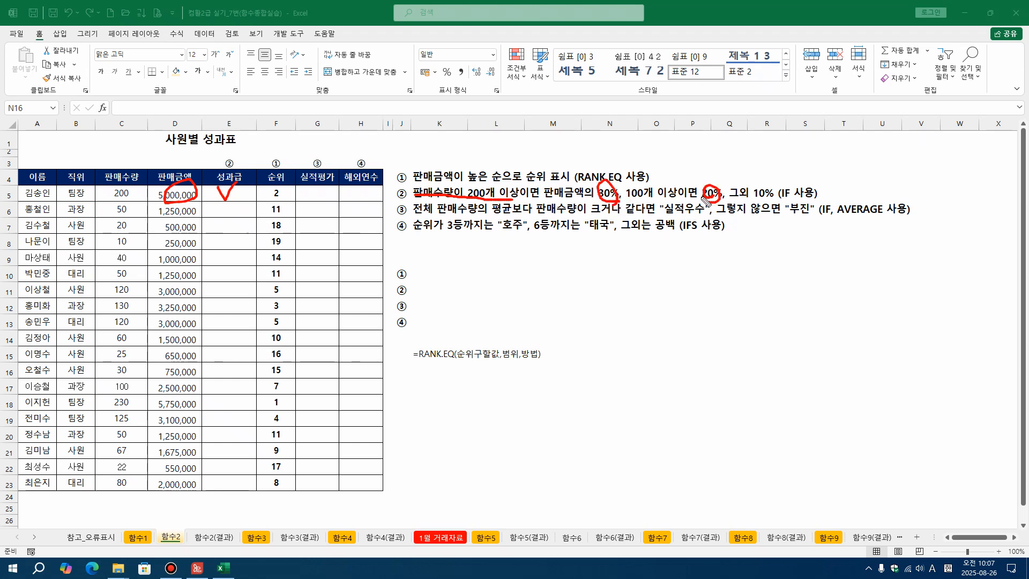
{"action": "mouse_move", "coordinate": [778, 186]}
{"action": "left_mouse_down"}
{"action": "mouse_move", "coordinate": [777, 203]}
{"action": "mouse_move", "coordinate": [756, 197]}
{"action": "mouse_move", "coordinate": [808, 203]}
{"action": "left_mouse_up"}
Step: Examine the 성과급 condition of task ② and the 판매금액 in D5, and select the answer cell E5
{"action": "left_click", "coordinate": [319, 205]}
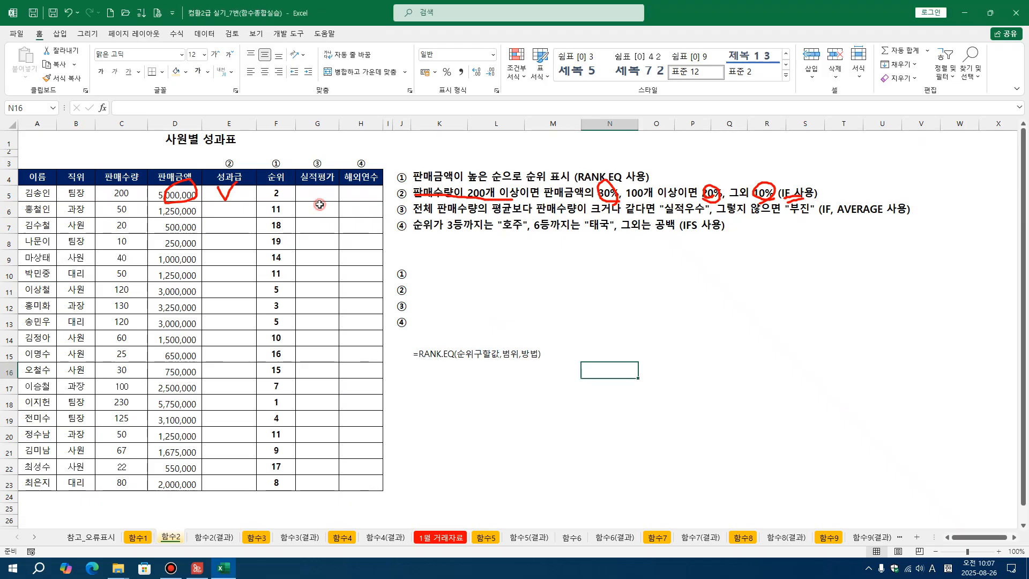
{"action": "left_click", "coordinate": [599, 196]}
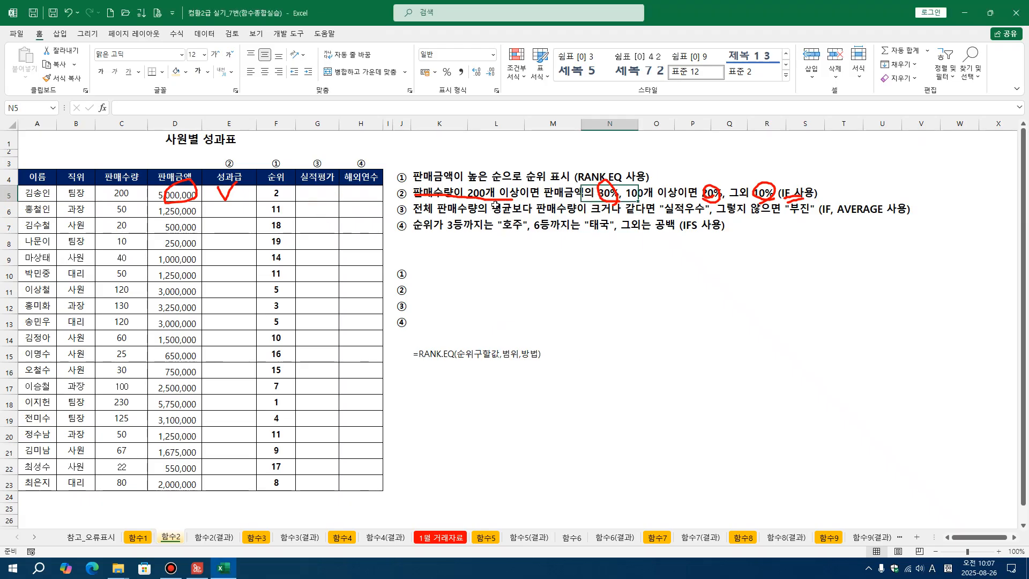
{"action": "left_click", "coordinate": [176, 188]}
{"action": "left_click", "coordinate": [222, 195]}
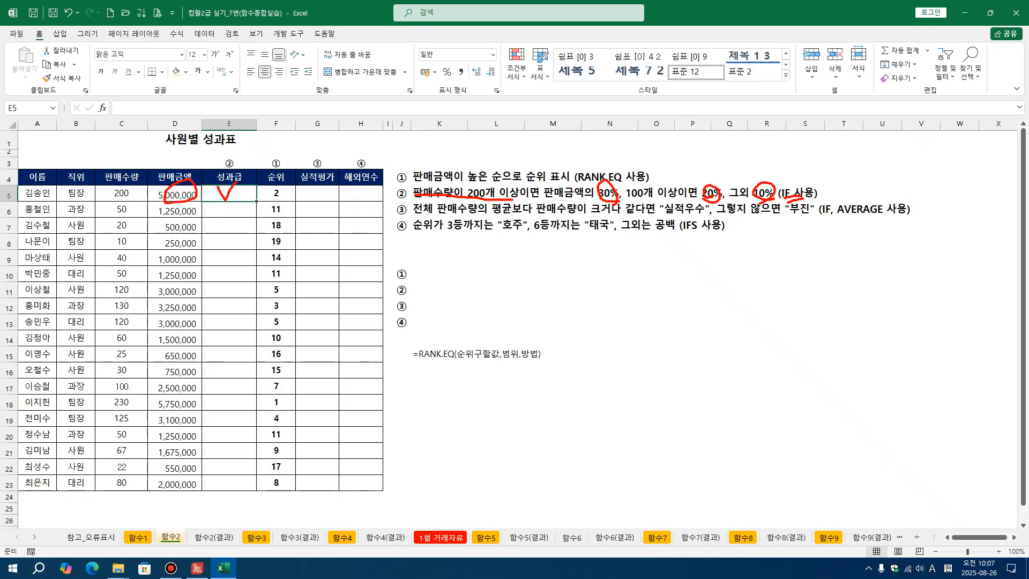
Step: Erase the red pen marks from the 성과표 table and the text of task ②
{"action": "left_click", "coordinate": [926, 155]}
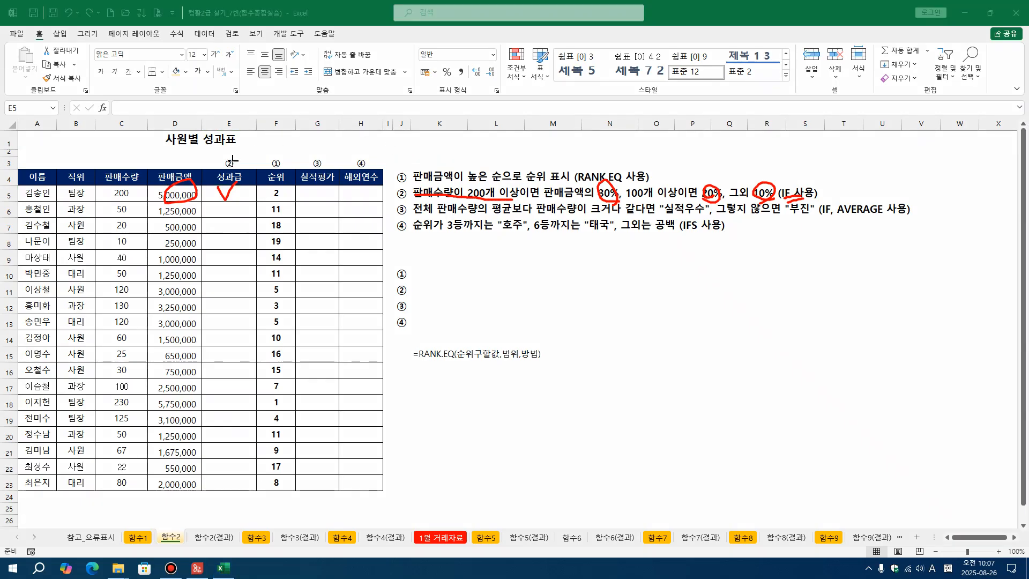
{"action": "left_click_drag", "start_coordinate": [134, 165], "coordinate": [278, 225]}
{"action": "mouse_move", "coordinate": [568, 171]}
{"action": "left_mouse_down"}
{"action": "mouse_move", "coordinate": [674, 231]}
{"action": "mouse_move", "coordinate": [720, 209]}
{"action": "mouse_move", "coordinate": [834, 211]}
{"action": "left_mouse_up"}
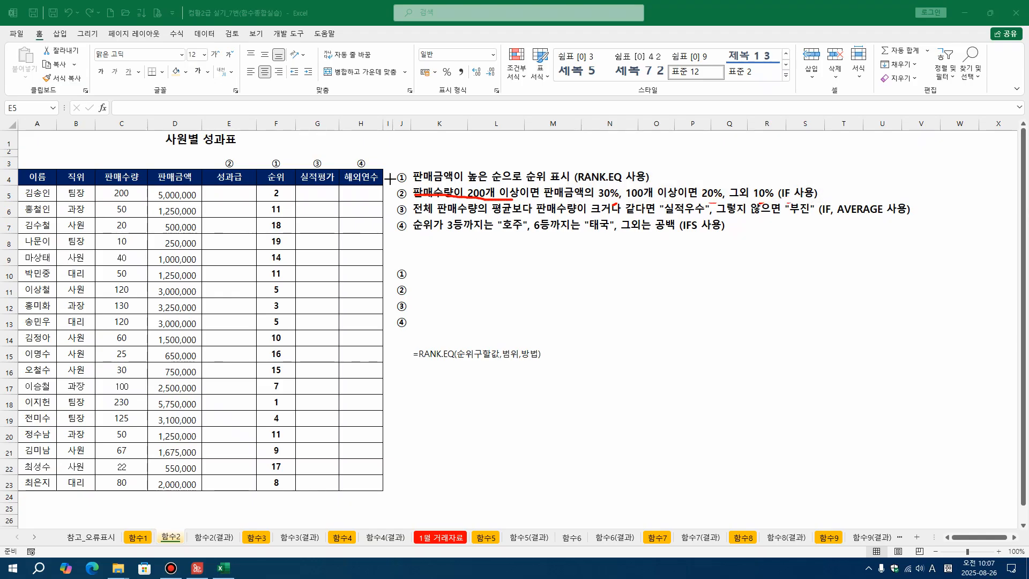
{"action": "mouse_move", "coordinate": [389, 179]}
{"action": "left_mouse_down"}
{"action": "mouse_move", "coordinate": [589, 248]}
{"action": "mouse_move", "coordinate": [871, 258]}
{"action": "left_mouse_up"}
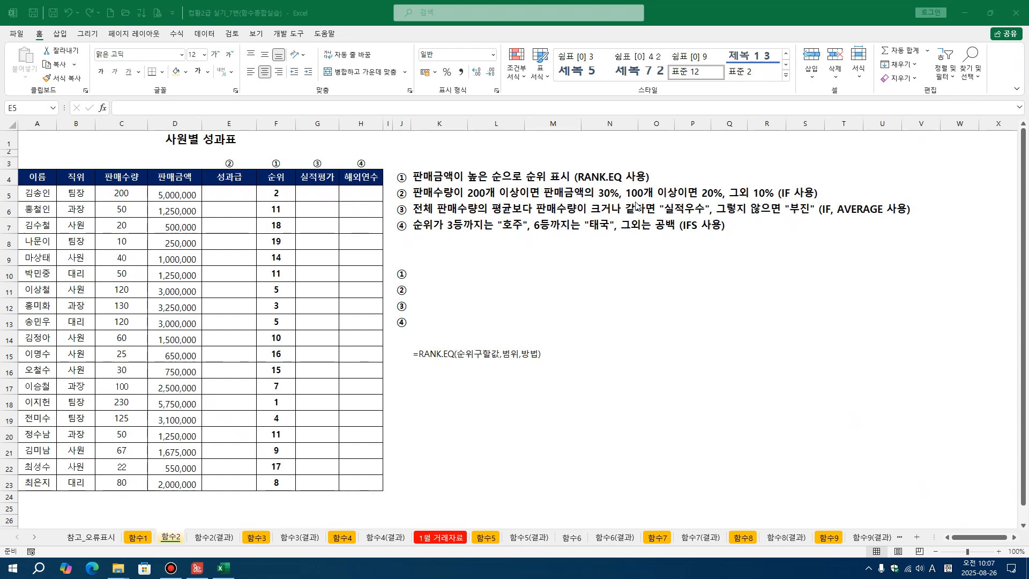
Step: Widen the empty column I and begin an IF formula in I5 that gives 30% when C5>=200
{"action": "left_click", "coordinate": [315, 193]}
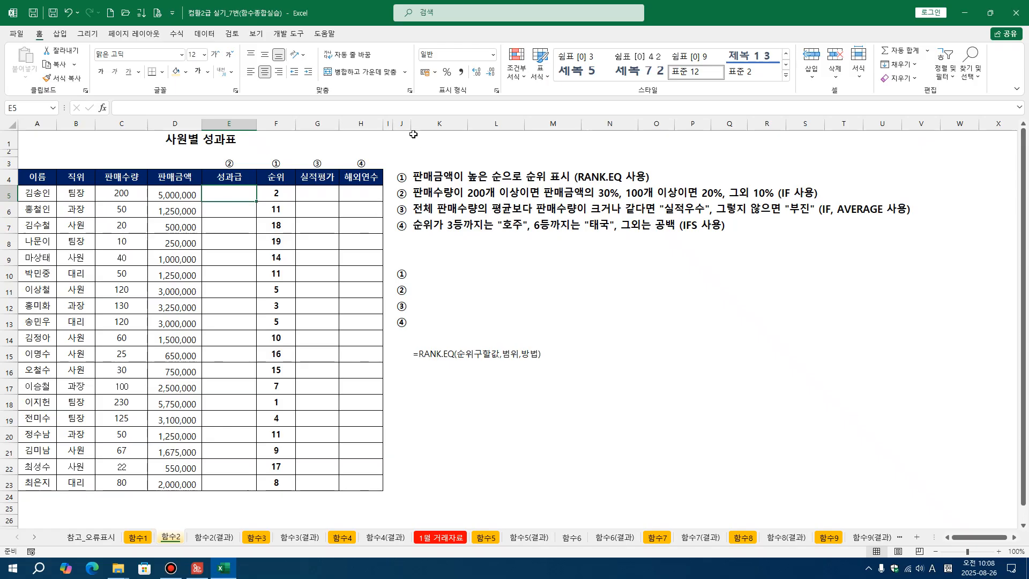
{"action": "left_click_drag", "start_coordinate": [412, 125], "coordinate": [439, 125]}
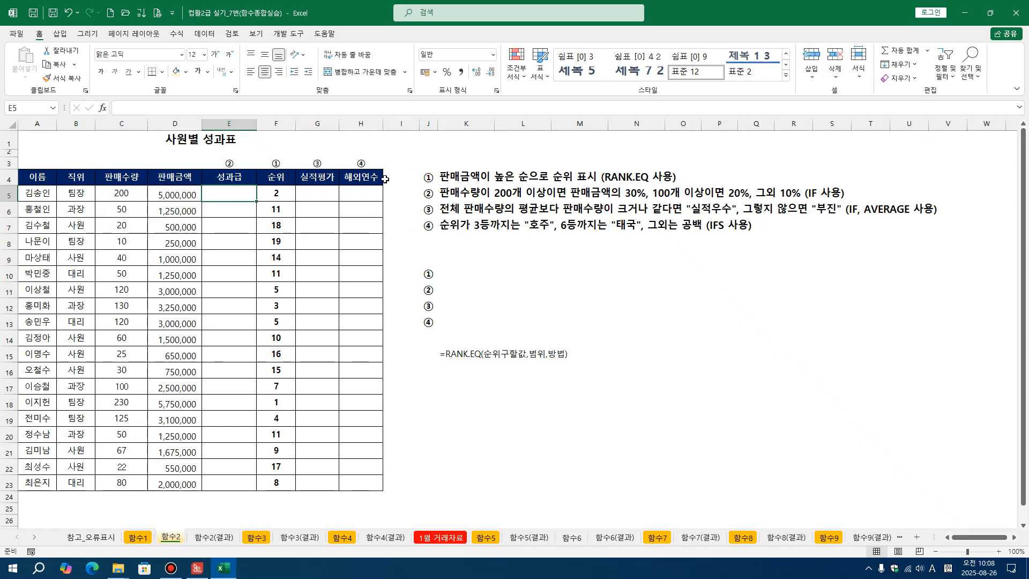
{"action": "left_click", "coordinate": [401, 195]}
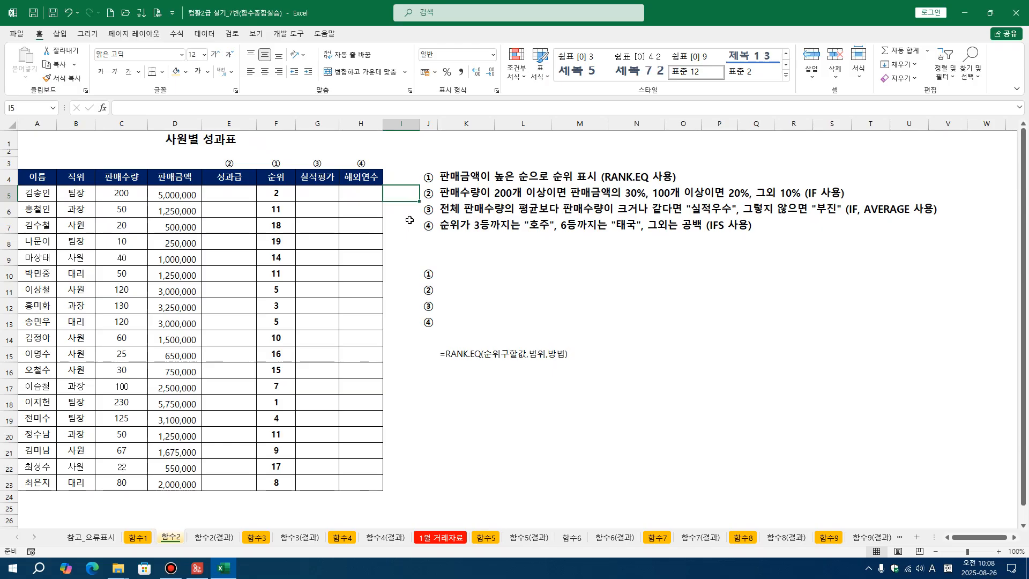
{"action": "type", "text": "=I"}
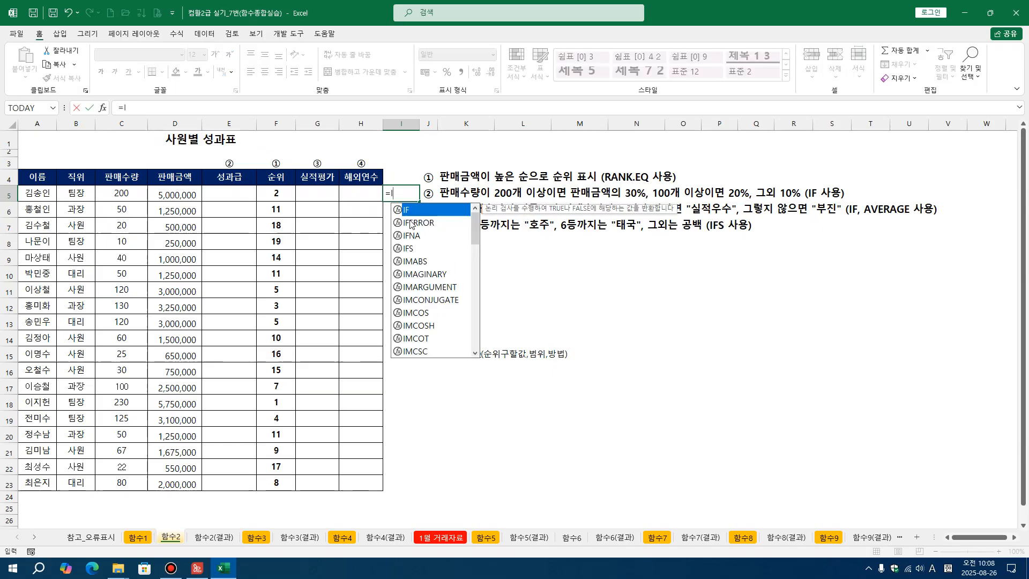
{"action": "key", "text": "BackSpace"}
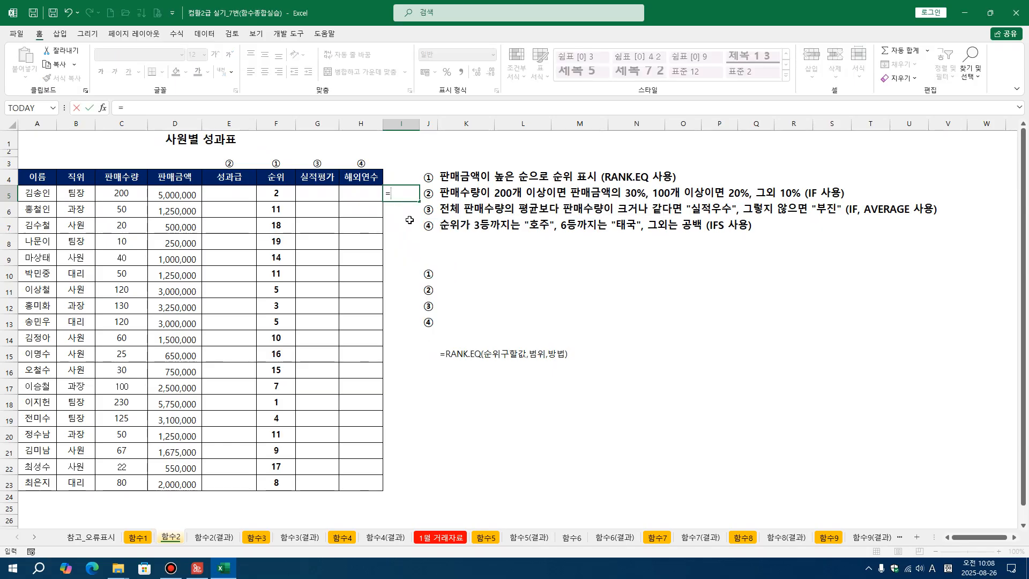
{"action": "type", "text": "IF("}
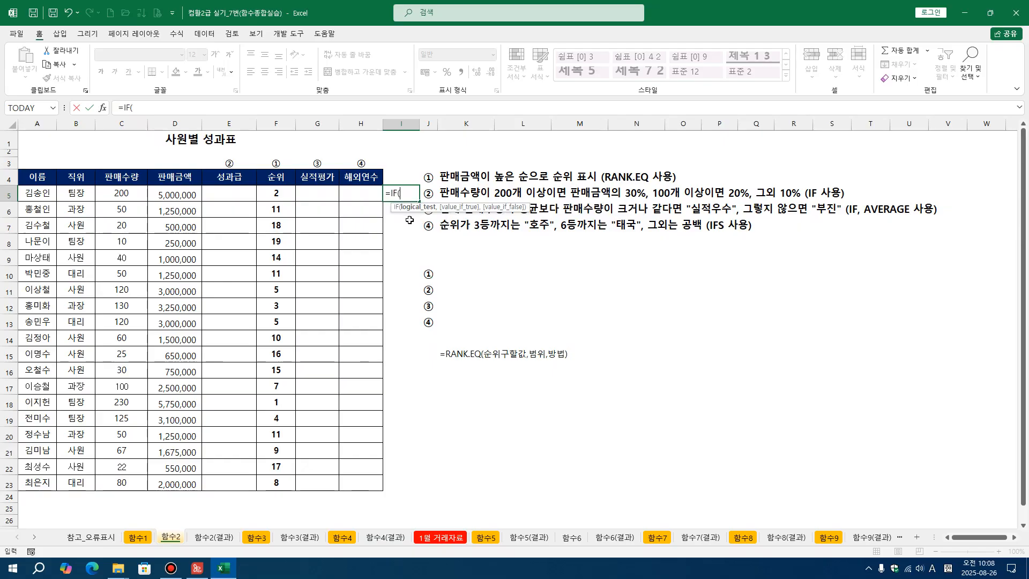
{"action": "left_click", "coordinate": [140, 196]}
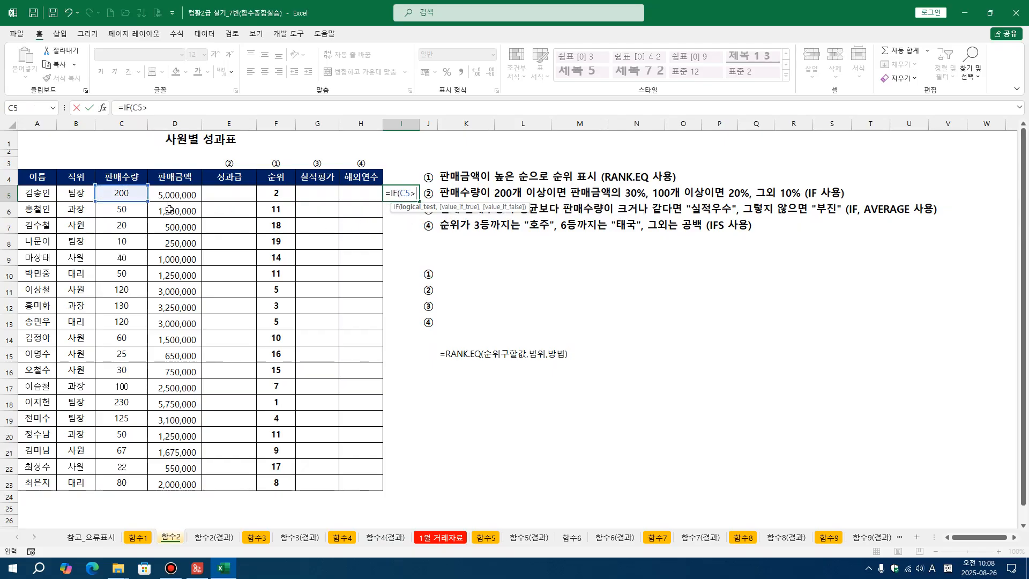
{"action": "type", "text": ">=200"}
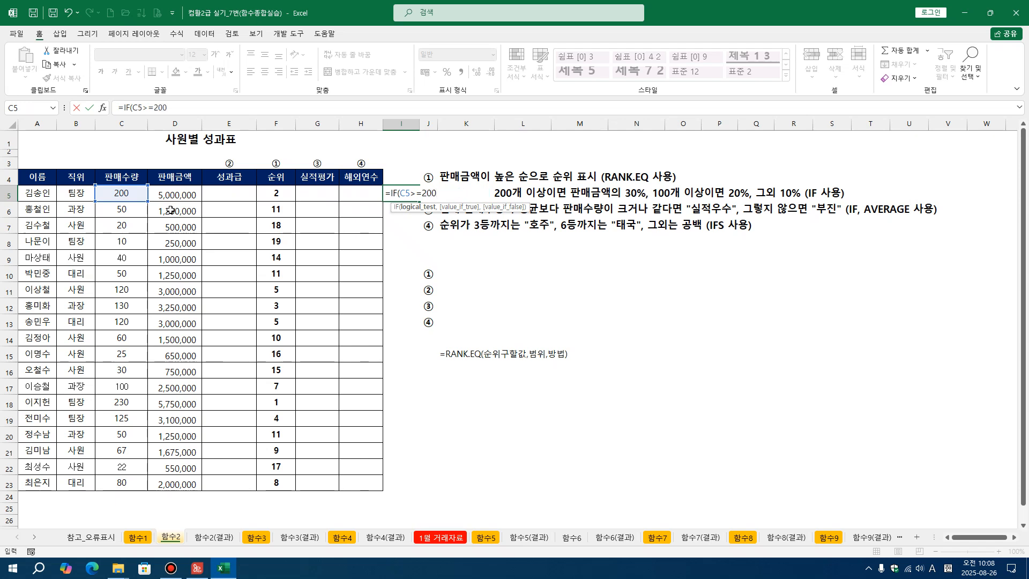
{"action": "type", "text": ",30%"}
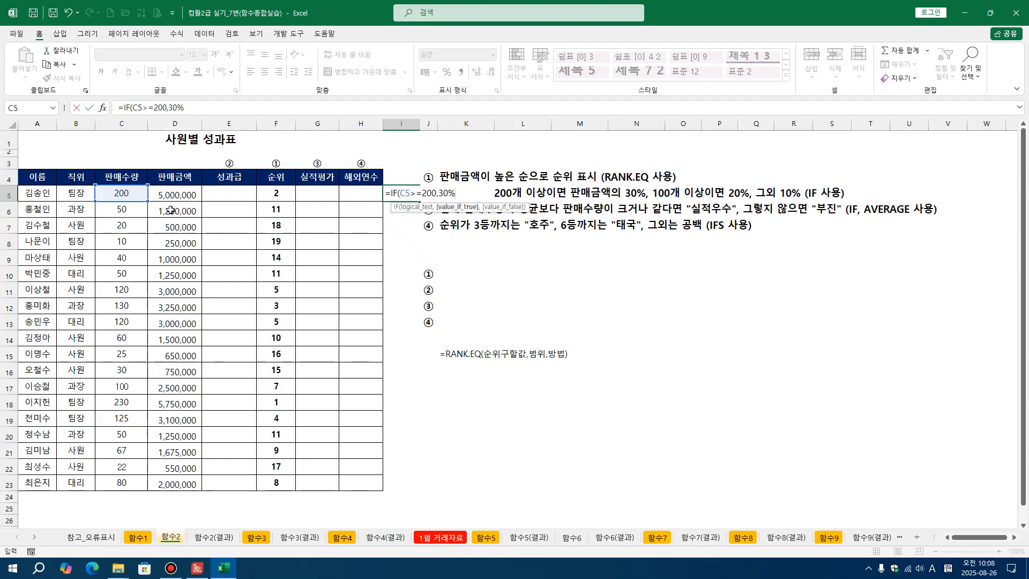
Step: Complete the I5 formula with a nested IF(C5>=100,20%,10%) as its false value
{"action": "type", "text": ",IF"}
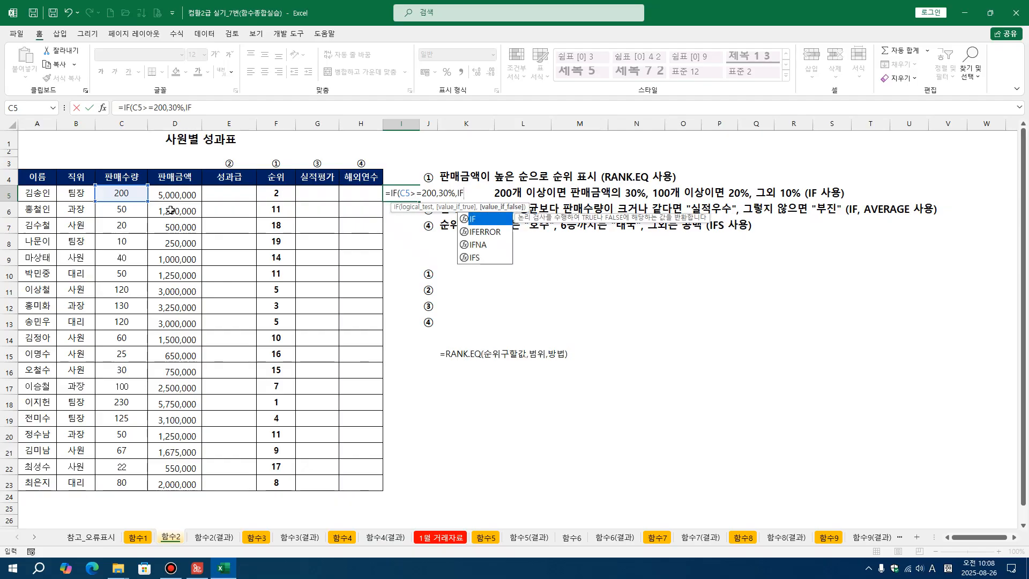
{"action": "type", "text": "("}
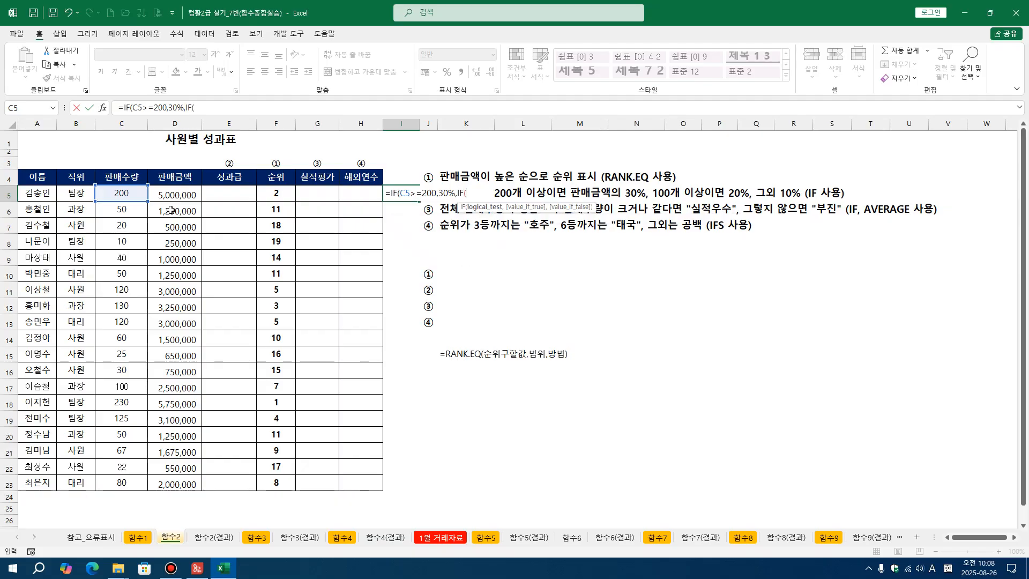
{"action": "left_click", "coordinate": [117, 197]}
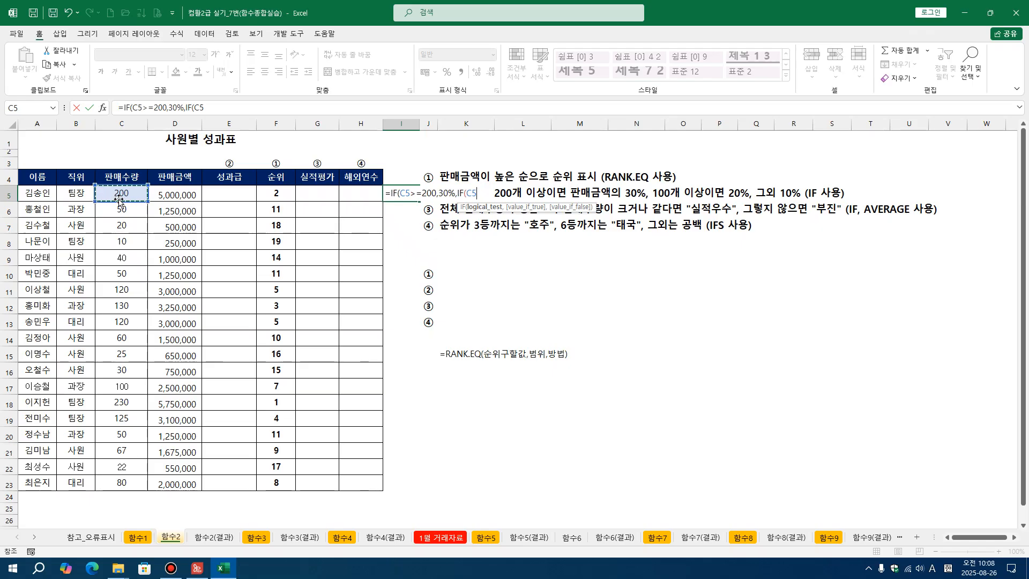
{"action": "type", "text": ">=100"}
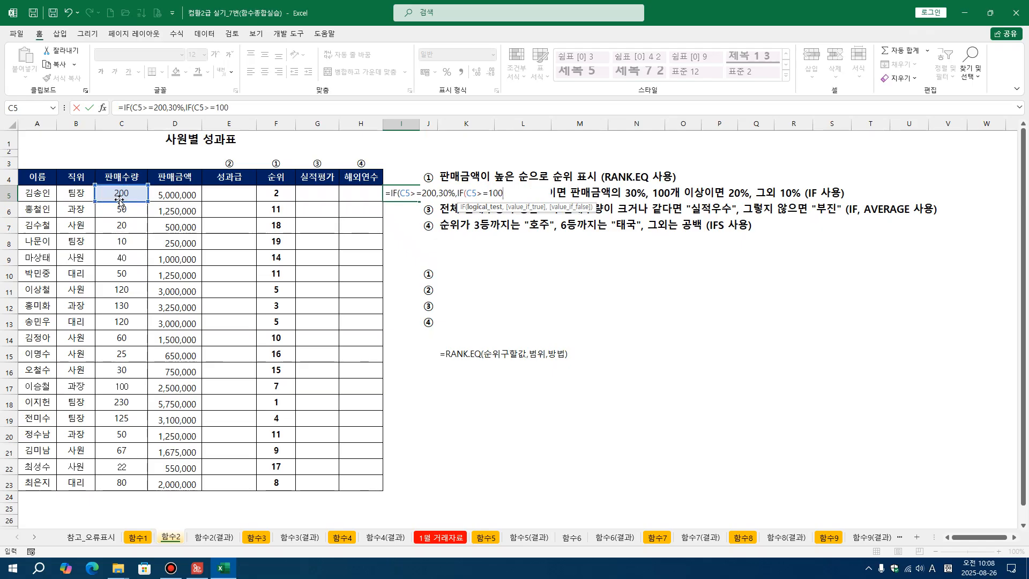
{"action": "type", "text": ",20%"}
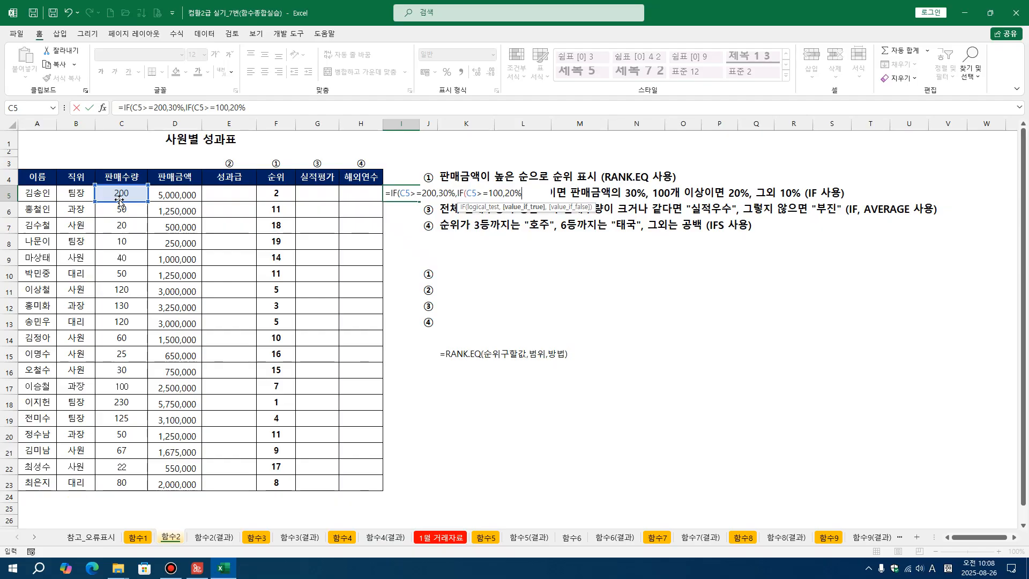
{"action": "type", "text": ","}
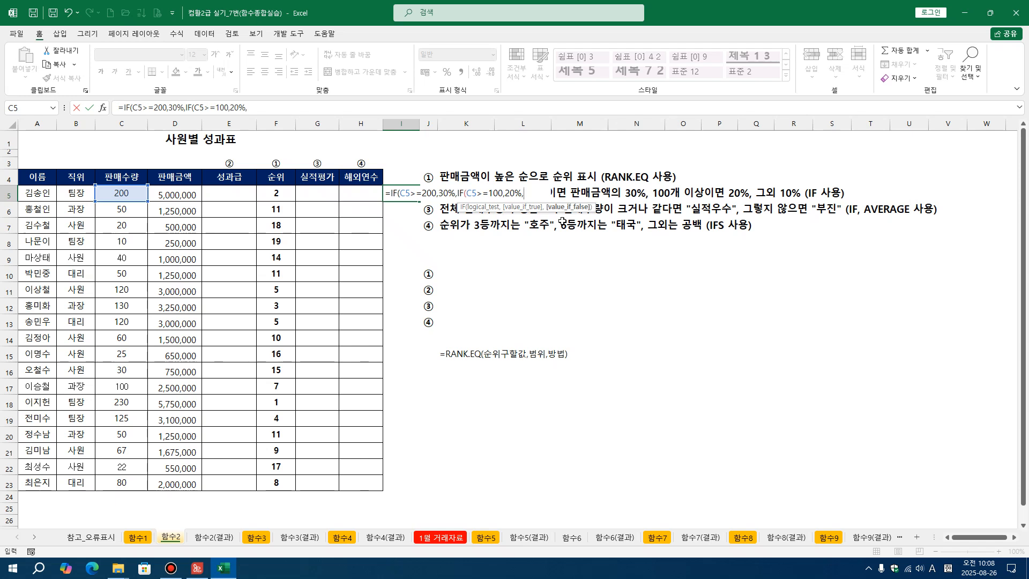
{"action": "type", "text": "10%))"}
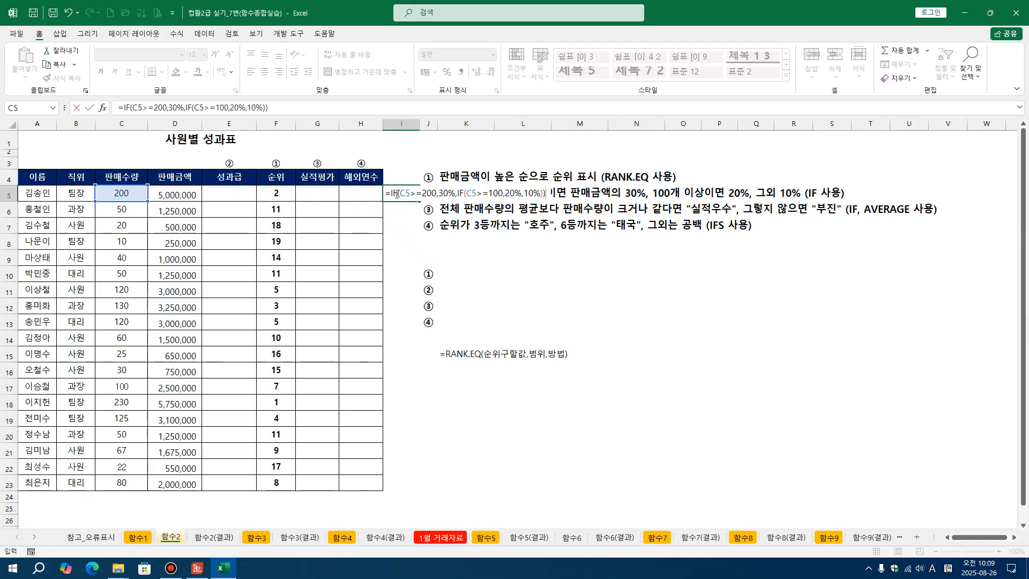
{"action": "key", "text": "Return"}
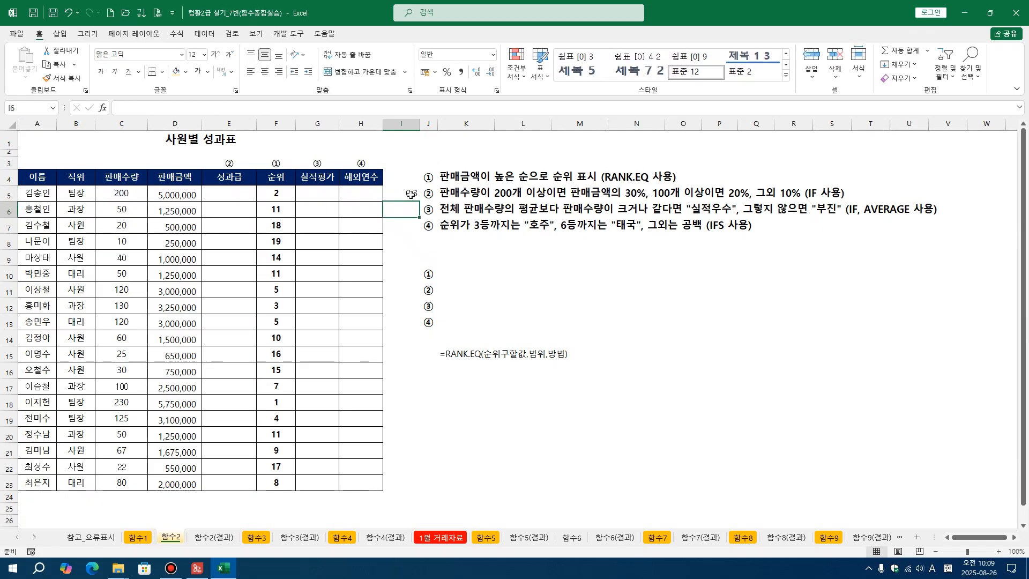
Step: Format I5 as a percentage and fill its formula down to I23
{"action": "left_click", "coordinate": [410, 194]}
{"action": "left_click", "coordinate": [447, 71]}
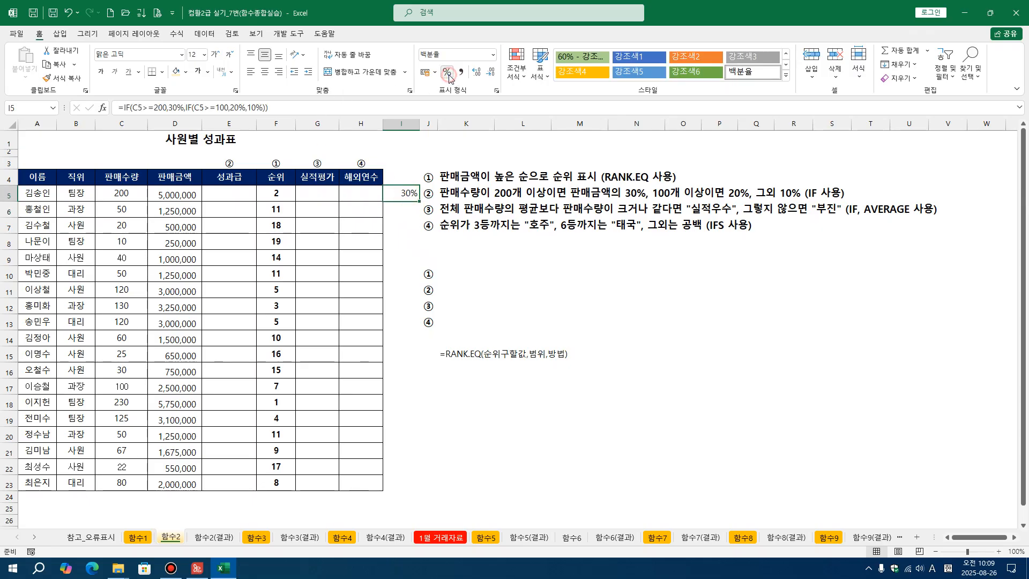
{"action": "left_click_drag", "start_coordinate": [419, 202], "coordinate": [417, 492]}
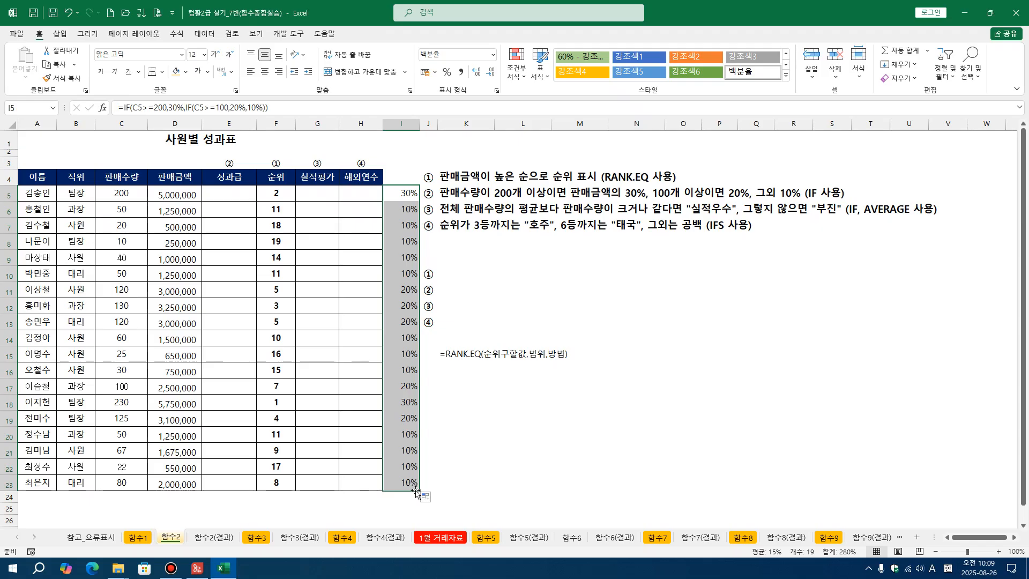
Step: Compare the 판매금액 values in D5 and D6 with the matching rates in column I
{"action": "left_click", "coordinate": [405, 402]}
{"action": "left_click", "coordinate": [410, 196]}
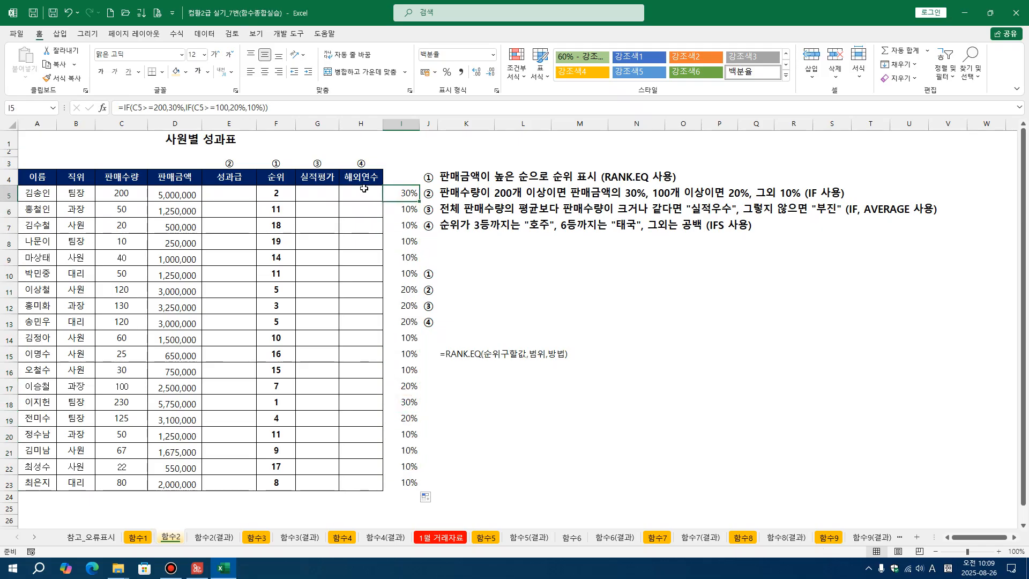
{"action": "left_click", "coordinate": [163, 197]}
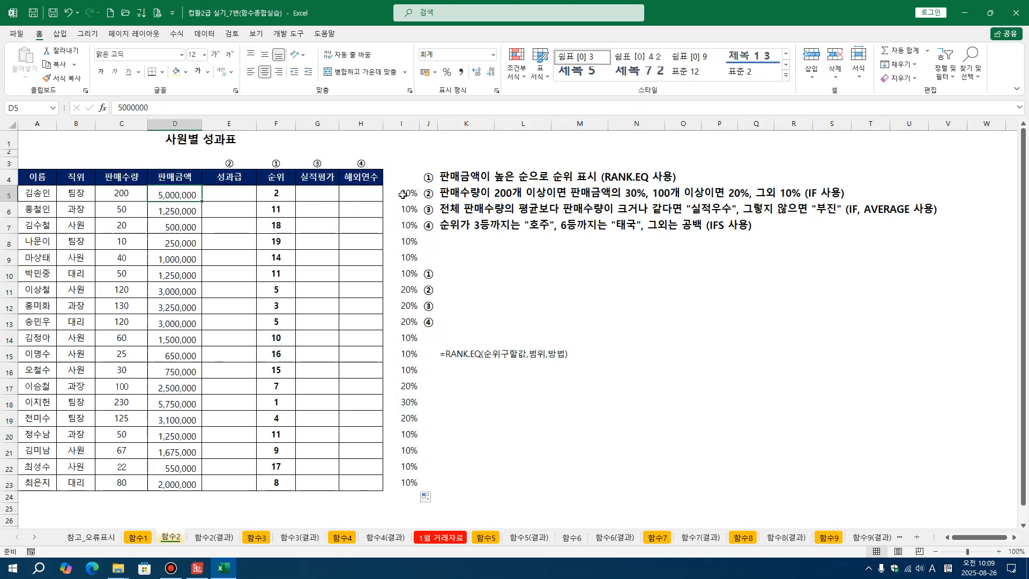
{"action": "left_click", "coordinate": [402, 195]}
{"action": "left_click", "coordinate": [185, 213]}
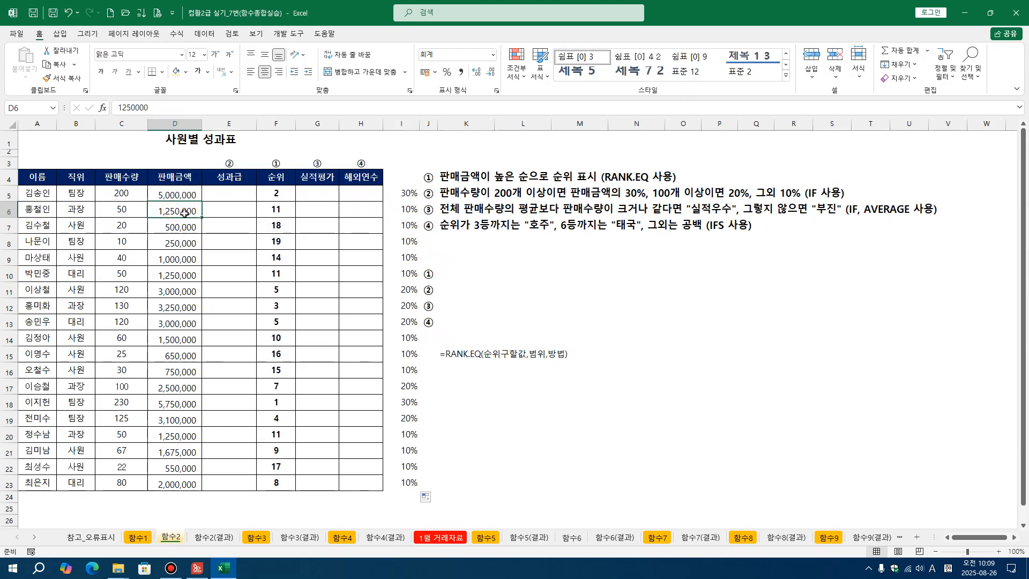
{"action": "left_click", "coordinate": [416, 210]}
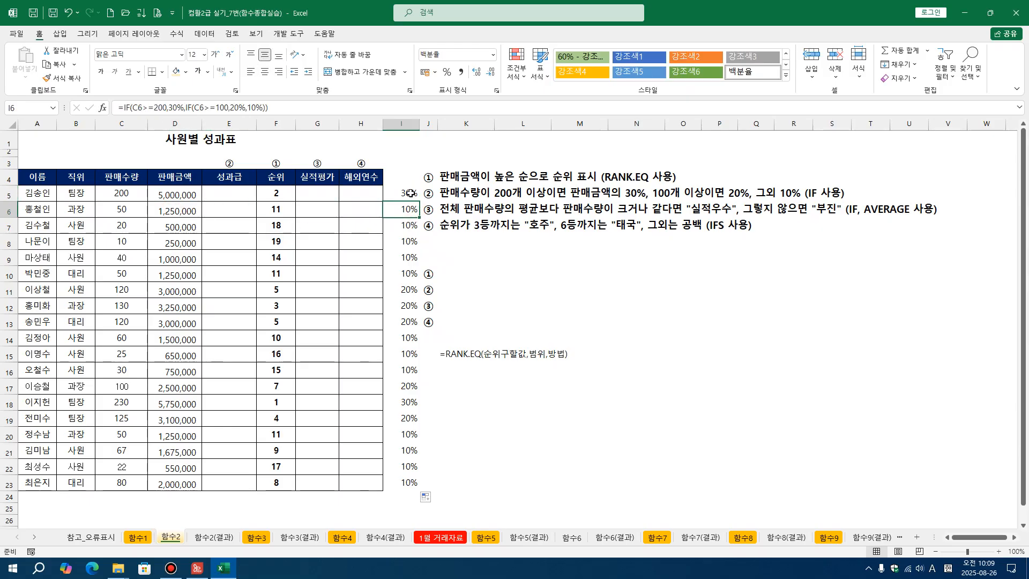
{"action": "left_click_drag", "start_coordinate": [411, 193], "coordinate": [411, 419]}
{"action": "left_click", "coordinate": [465, 385]}
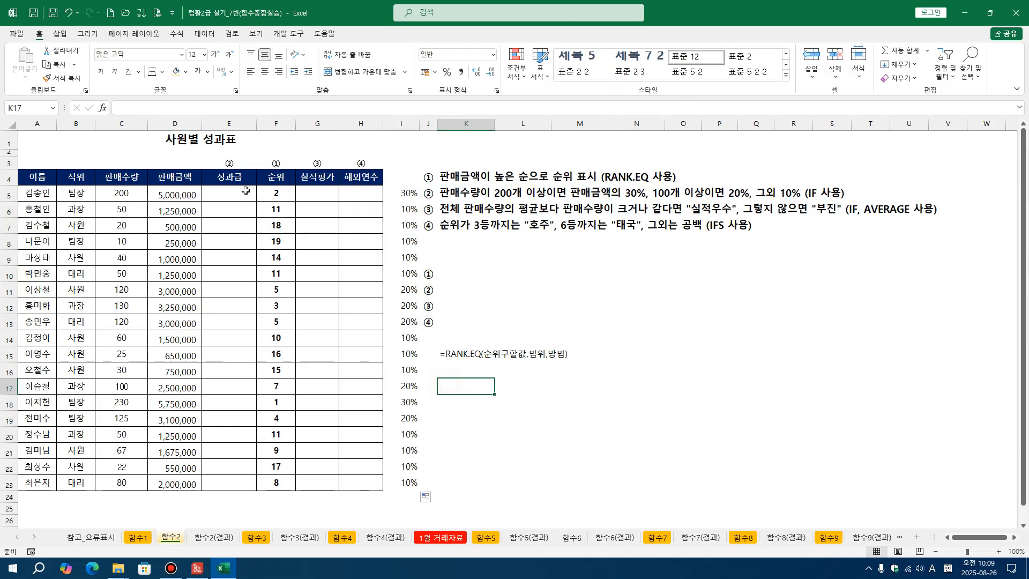
Step: Begin the 성과급 formula in E5 with =D5*IF(C5>=200,30%, so the sales amount is multiplied by the conditional rate
{"action": "left_click", "coordinate": [245, 191]}
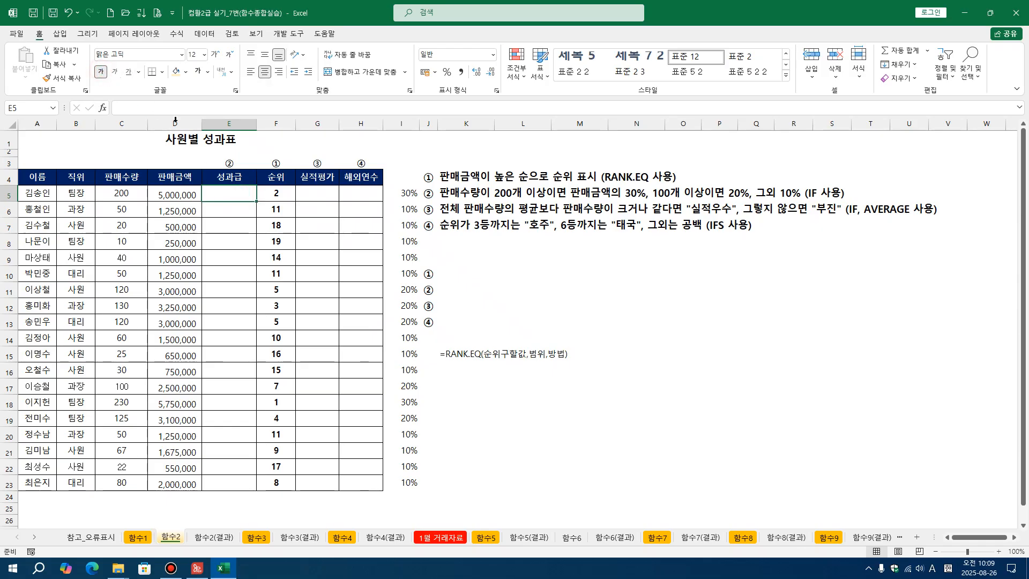
{"action": "type", "text": "="}
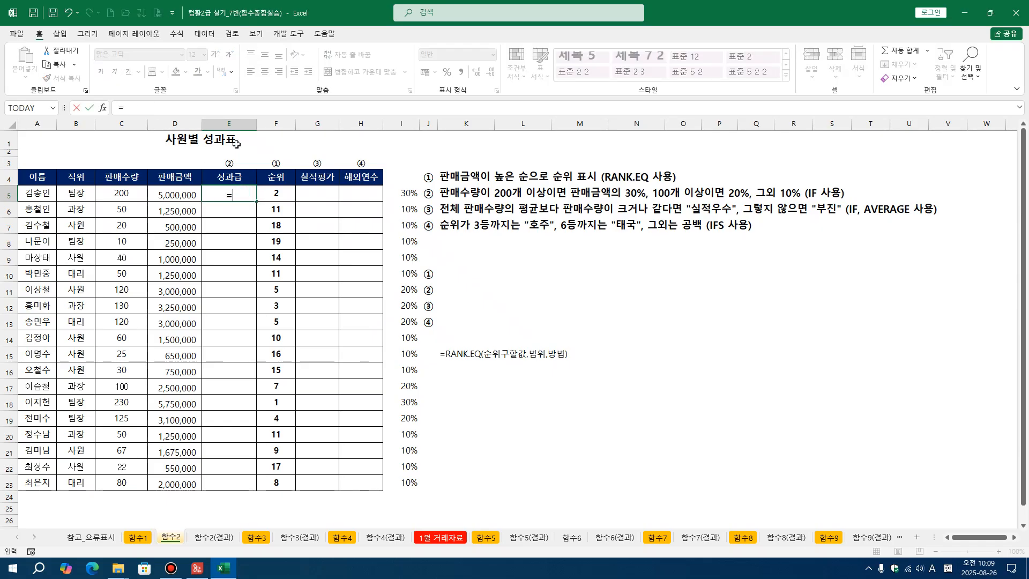
{"action": "left_click", "coordinate": [176, 194]}
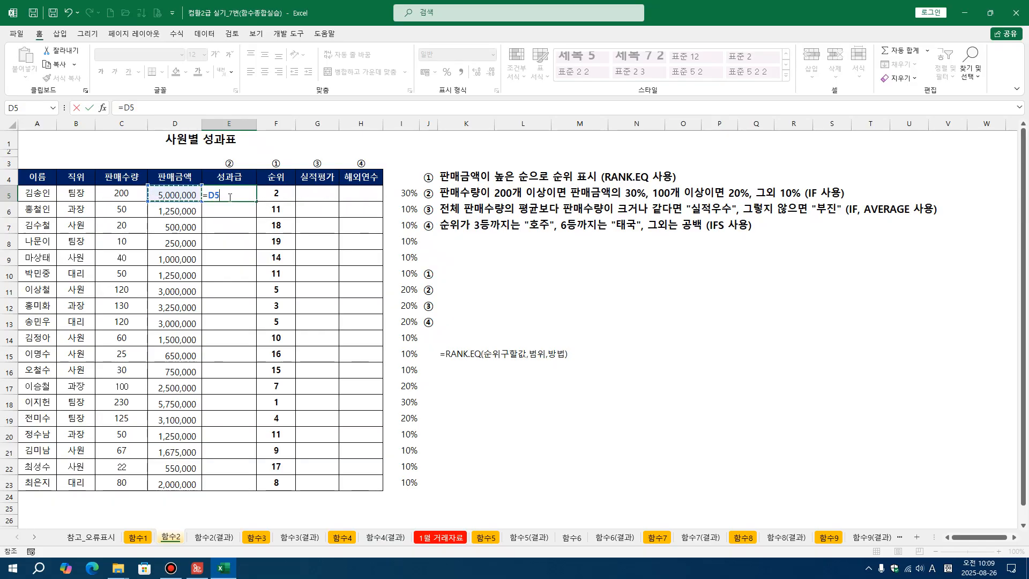
{"action": "type", "text": "*IF("}
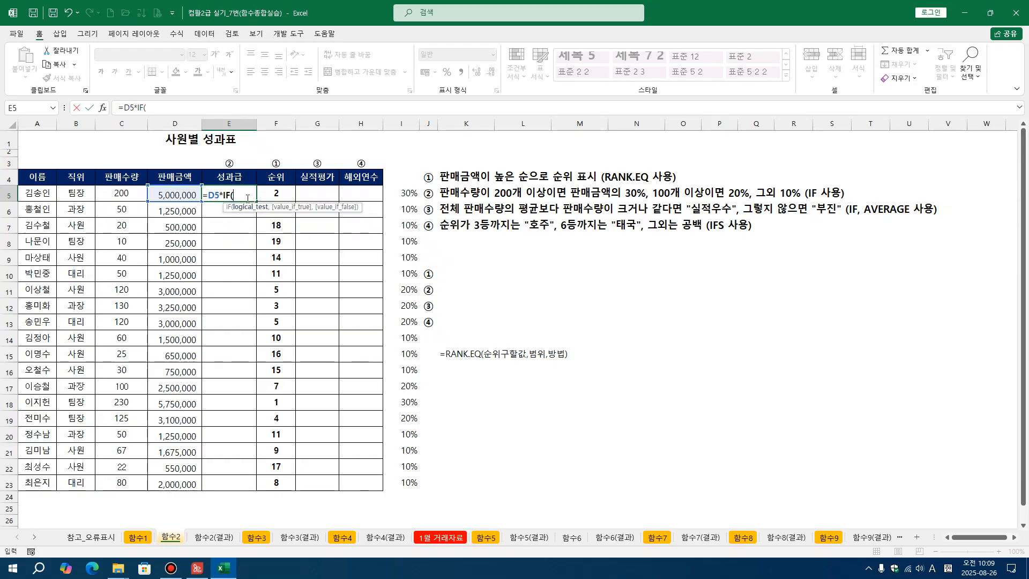
{"action": "left_click", "coordinate": [117, 195]}
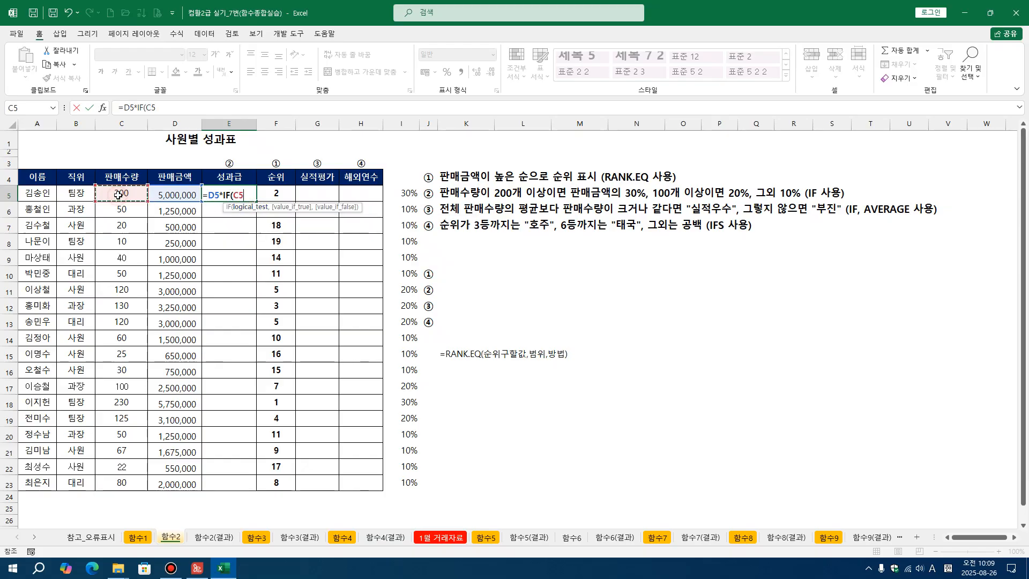
{"action": "type", "text": ">=200,"}
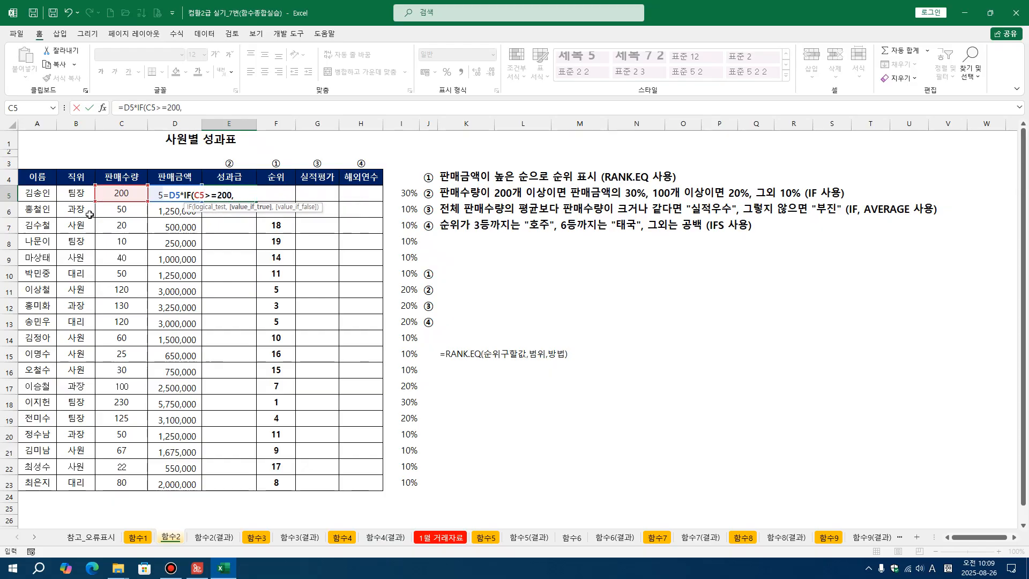
{"action": "type", "text": "30%,"}
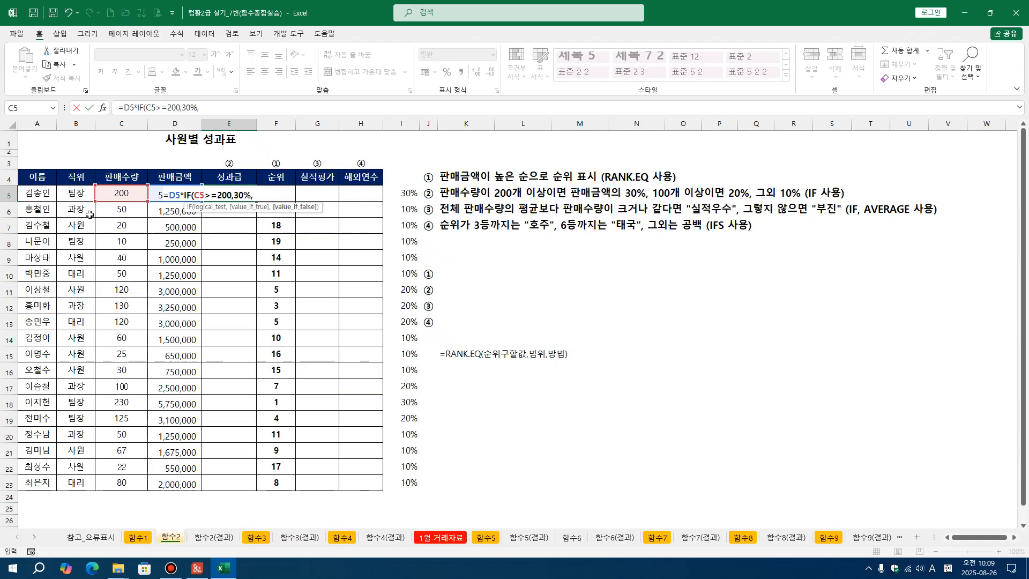
Step: Complete the E5 formula with the nested IF(C5>=-100,20%,10%) as the false value
{"action": "type", "text": "IF("}
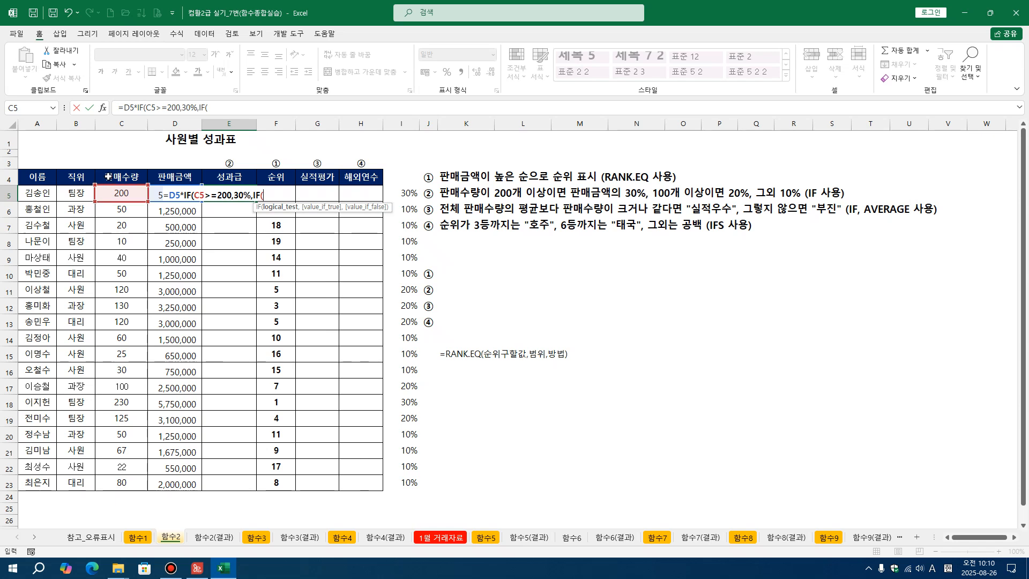
{"action": "left_click", "coordinate": [122, 197]}
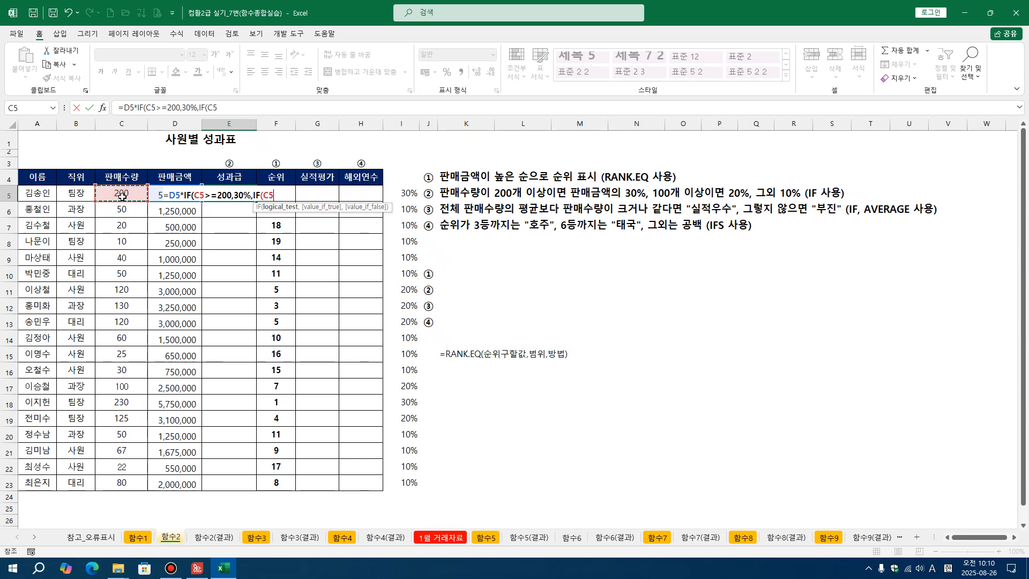
{"action": "type", "text": ">=-100,20"}
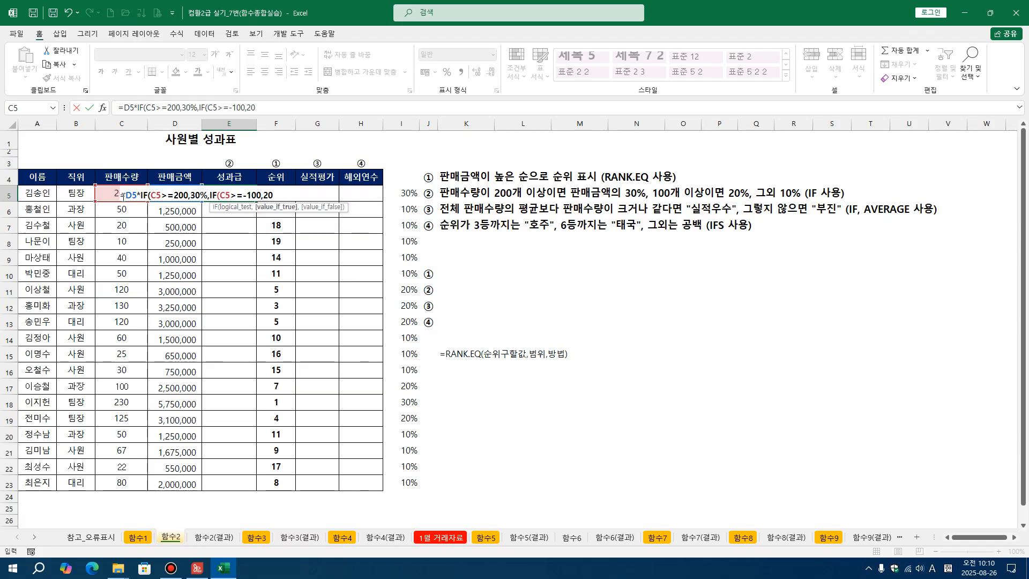
{"action": "type", "text": "%,"}
{"action": "type", "text": "10%"}
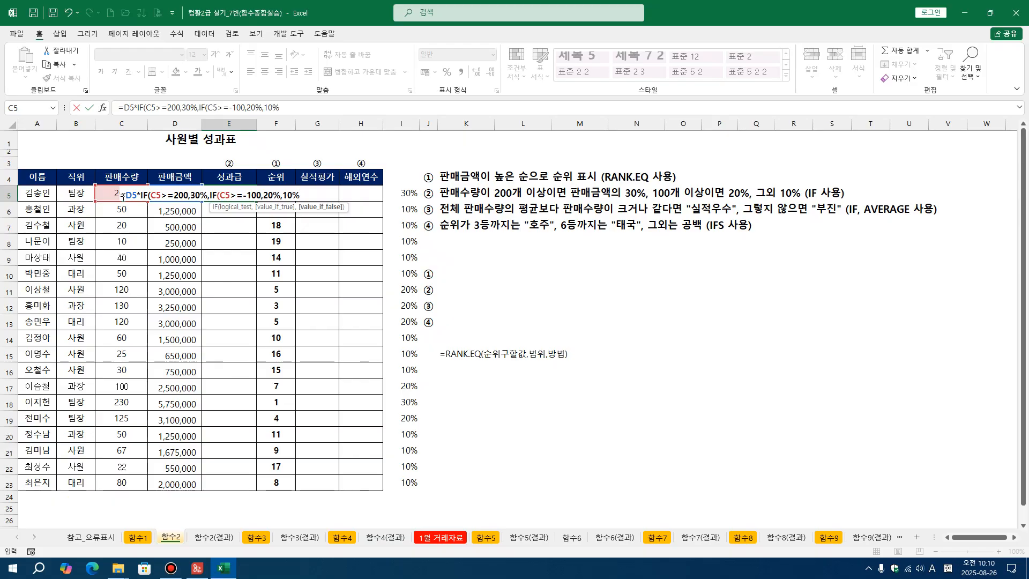
{"action": "type", "text": ")"}
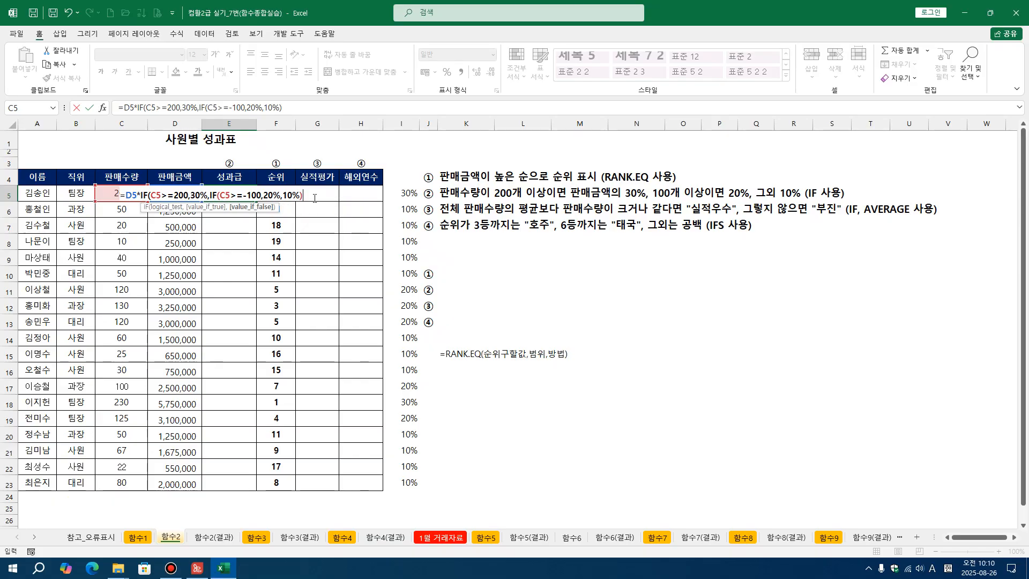
{"action": "type", "text": ")"}
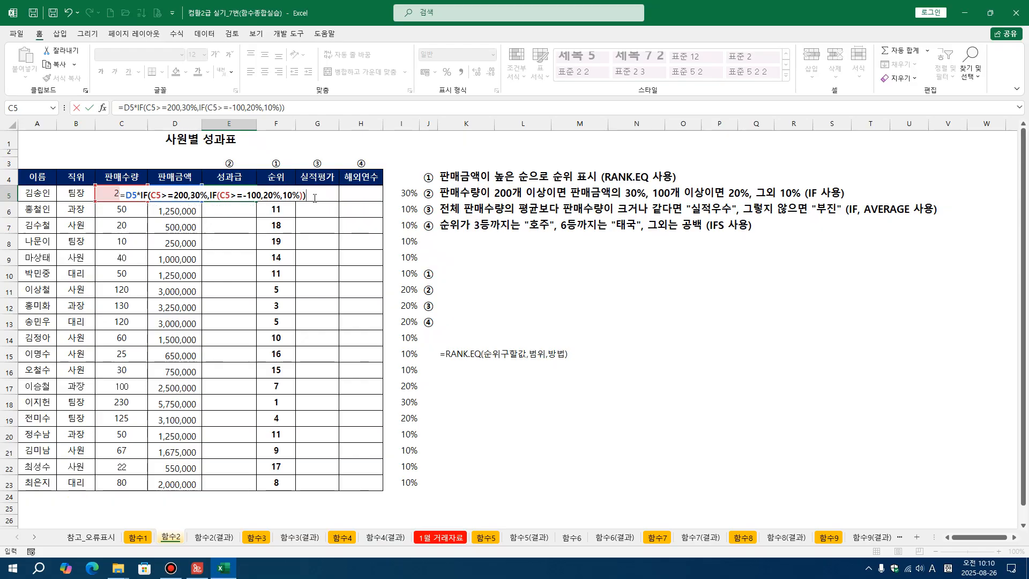
{"action": "key", "text": "Return"}
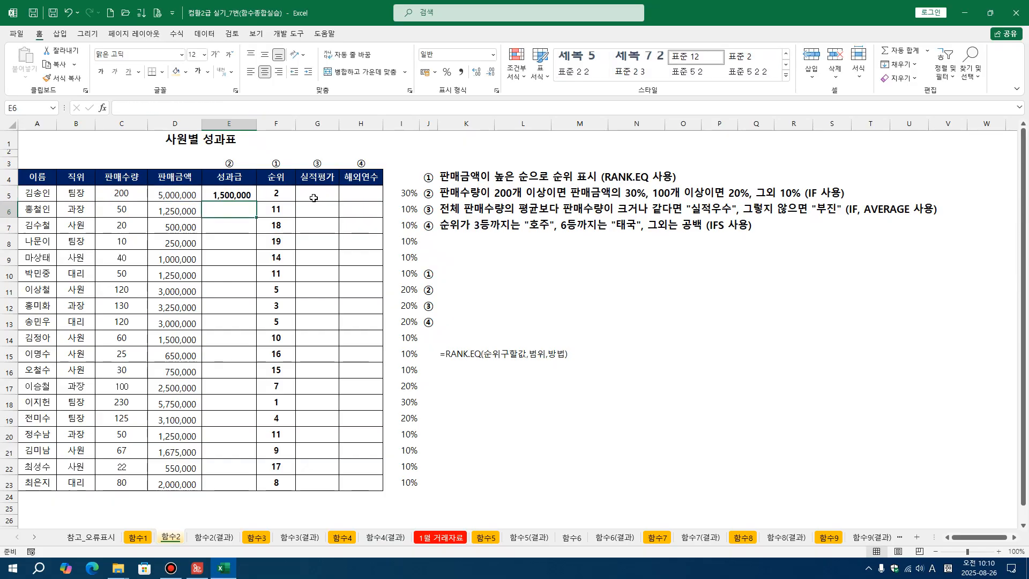
Step: Fill the E5 formula down to E23 and clear the helper rates in I5:I23
{"action": "left_click", "coordinate": [251, 197]}
{"action": "double_click", "coordinate": [256, 200]}
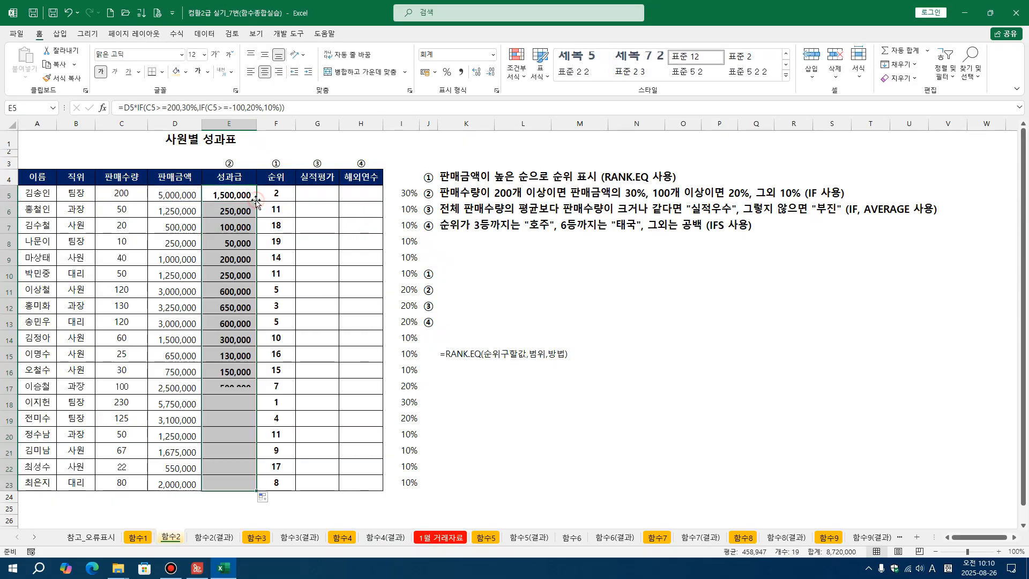
{"action": "left_click_drag", "start_coordinate": [399, 197], "coordinate": [406, 489]}
{"action": "key", "text": "Delete"}
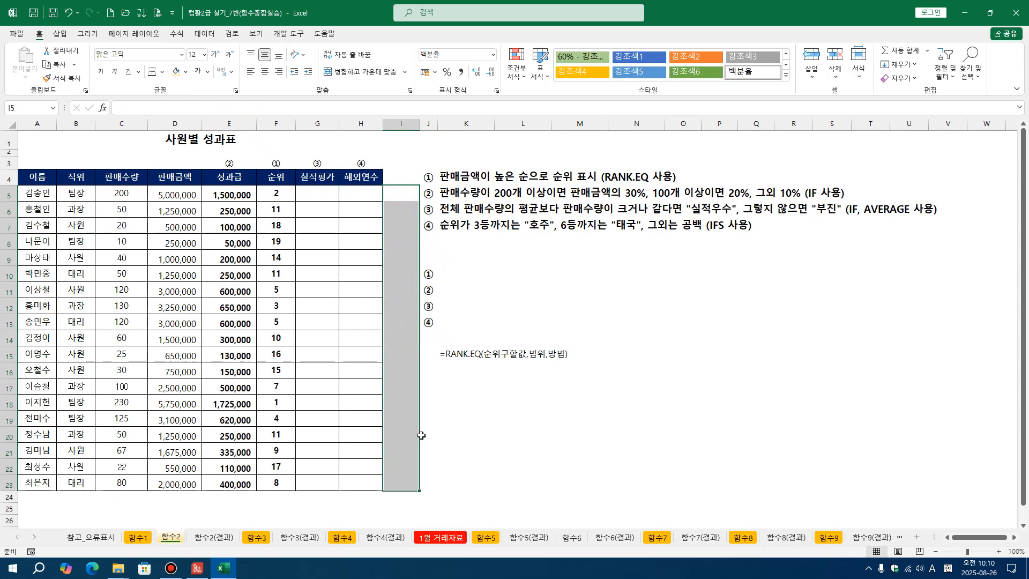
{"action": "left_click", "coordinate": [531, 269]}
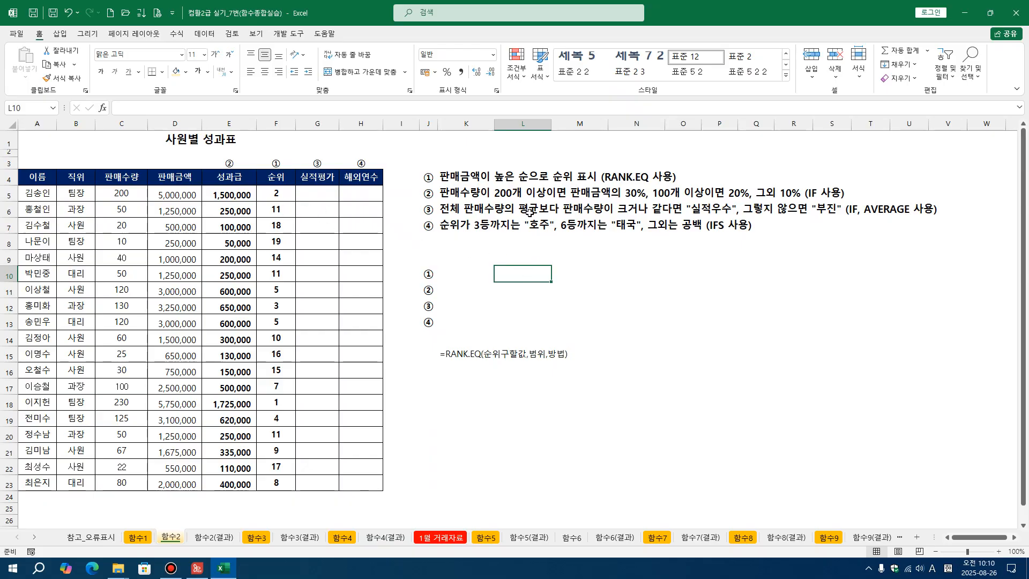
Step: Mark up task ③ in red: circle "전체 판매수량의 평균", box C5:C23, and draw an arrow from the box to a handwritten "Ave"
{"action": "left_click", "coordinate": [499, 210]}
{"action": "left_click", "coordinate": [455, 210]}
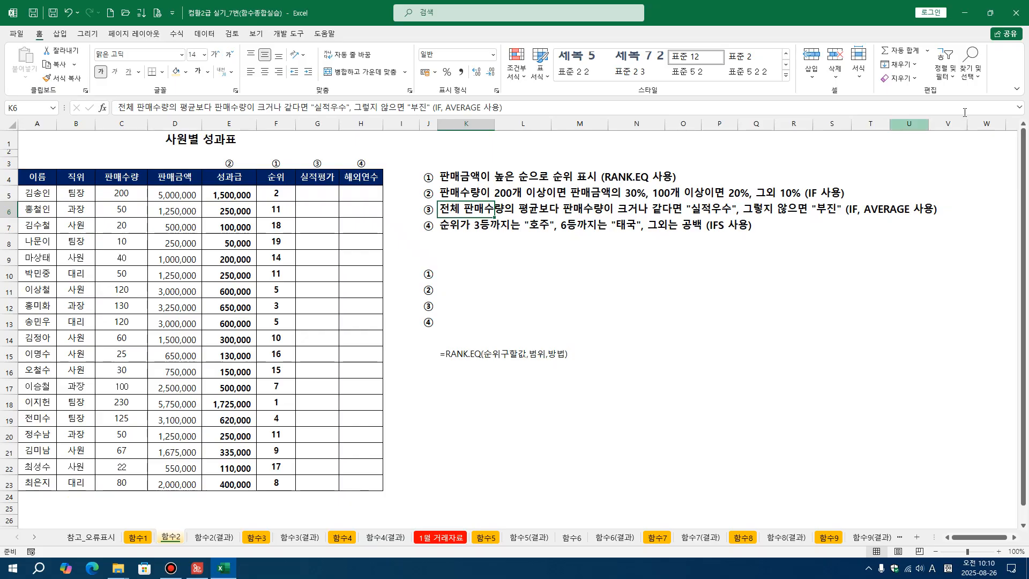
{"action": "left_click", "coordinate": [1014, 64]}
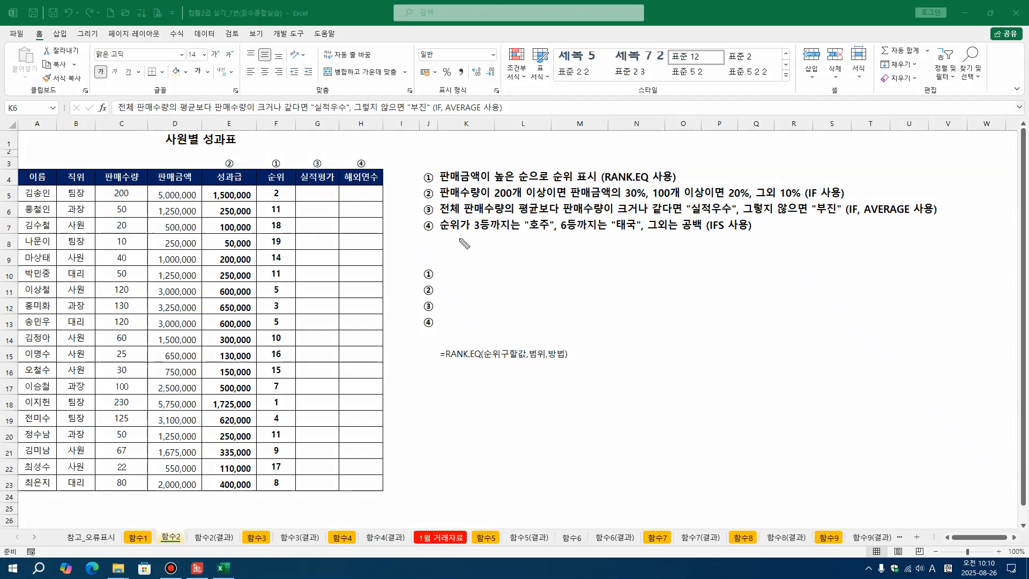
{"action": "mouse_move", "coordinate": [444, 216]}
{"action": "left_mouse_down"}
{"action": "mouse_move", "coordinate": [509, 219]}
{"action": "mouse_move", "coordinate": [538, 201]}
{"action": "mouse_move", "coordinate": [472, 200]}
{"action": "mouse_move", "coordinate": [440, 205]}
{"action": "mouse_move", "coordinate": [442, 215]}
{"action": "left_mouse_up"}
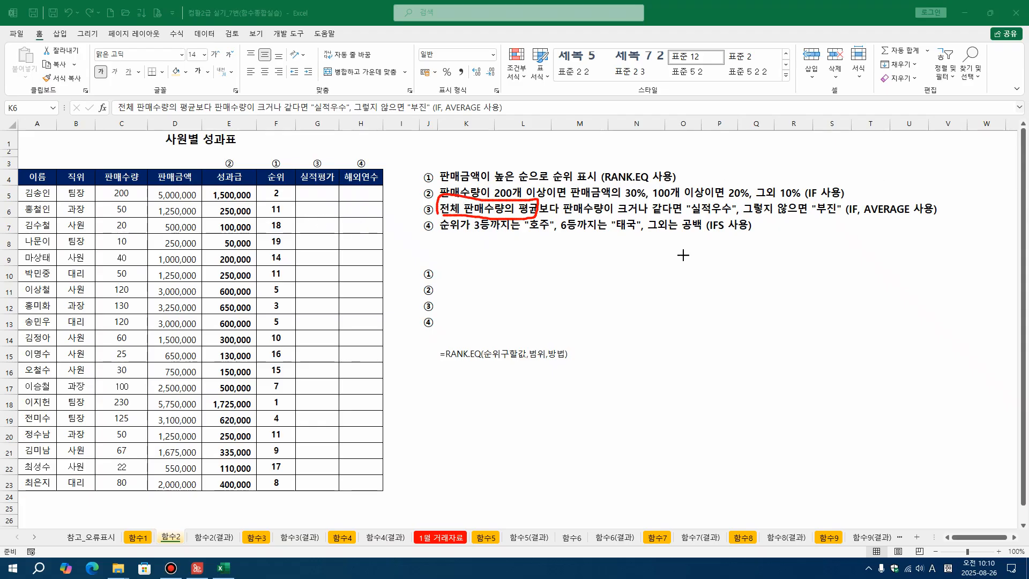
{"action": "mouse_move", "coordinate": [100, 189]}
{"action": "left_mouse_down"}
{"action": "mouse_move", "coordinate": [119, 236]}
{"action": "mouse_move", "coordinate": [156, 454]}
{"action": "mouse_move", "coordinate": [155, 495]}
{"action": "mouse_move", "coordinate": [146, 498]}
{"action": "left_mouse_up"}
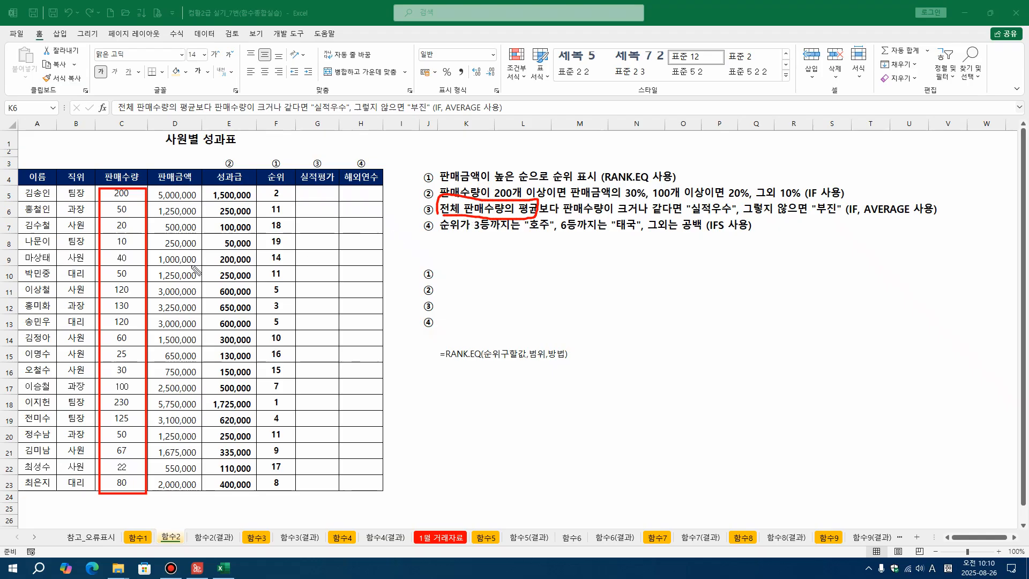
{"action": "mouse_move", "coordinate": [120, 492]}
{"action": "left_mouse_down"}
{"action": "mouse_move", "coordinate": [167, 518]}
{"action": "mouse_move", "coordinate": [271, 528]}
{"action": "mouse_move", "coordinate": [269, 515]}
{"action": "mouse_move", "coordinate": [286, 513]}
{"action": "mouse_move", "coordinate": [291, 529]}
{"action": "mouse_move", "coordinate": [307, 527]}
{"action": "left_mouse_up"}
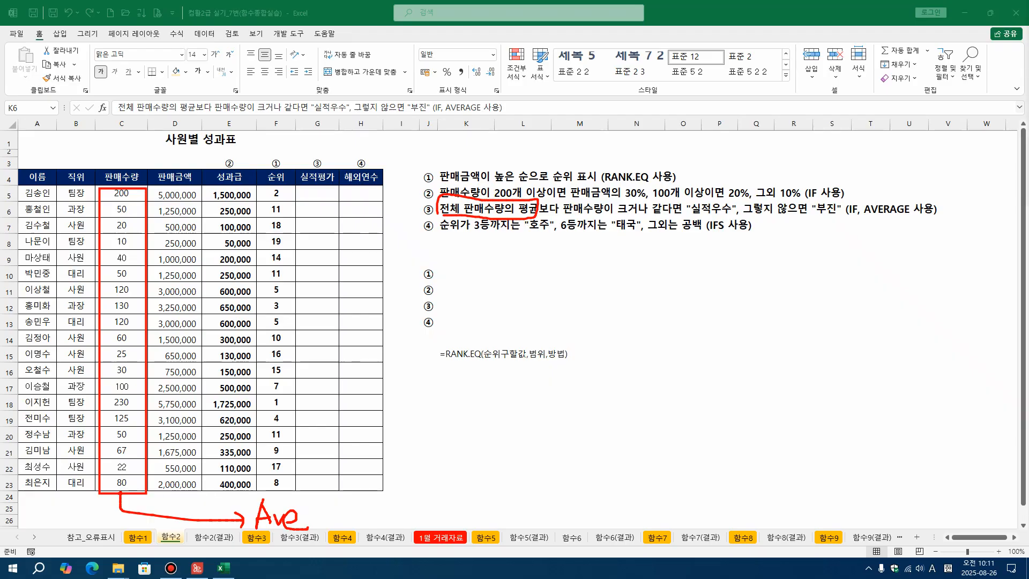
Step: Annotate in blue: circle C5 with ">=Ave", underline task ③'s comparison condition, circle 실적우수 and 부진, and link them with an arc
{"action": "mouse_move", "coordinate": [133, 198]}
{"action": "left_mouse_down"}
{"action": "mouse_move", "coordinate": [116, 197]}
{"action": "mouse_move", "coordinate": [125, 183]}
{"action": "mouse_move", "coordinate": [132, 199]}
{"action": "left_mouse_up"}
{"action": "mouse_move", "coordinate": [137, 200]}
{"action": "left_mouse_down"}
{"action": "mouse_move", "coordinate": [148, 189]}
{"action": "mouse_move", "coordinate": [179, 203]}
{"action": "mouse_move", "coordinate": [194, 192]}
{"action": "mouse_move", "coordinate": [210, 204]}
{"action": "left_mouse_up"}
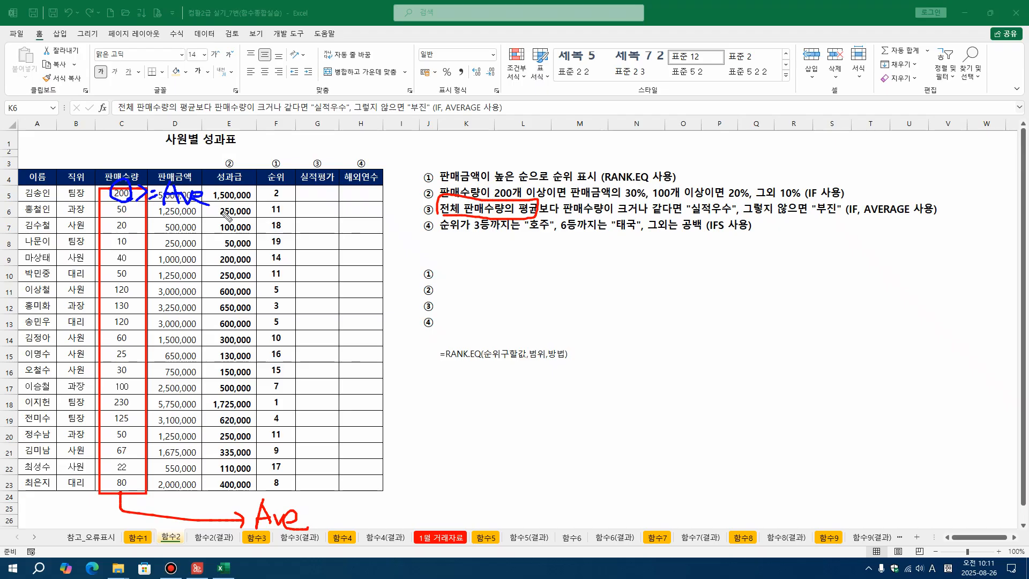
{"action": "left_click_drag", "start_coordinate": [561, 217], "coordinate": [667, 219]}
{"action": "mouse_move", "coordinate": [735, 210]}
{"action": "left_mouse_down"}
{"action": "mouse_move", "coordinate": [678, 212]}
{"action": "mouse_move", "coordinate": [736, 211]}
{"action": "left_mouse_up"}
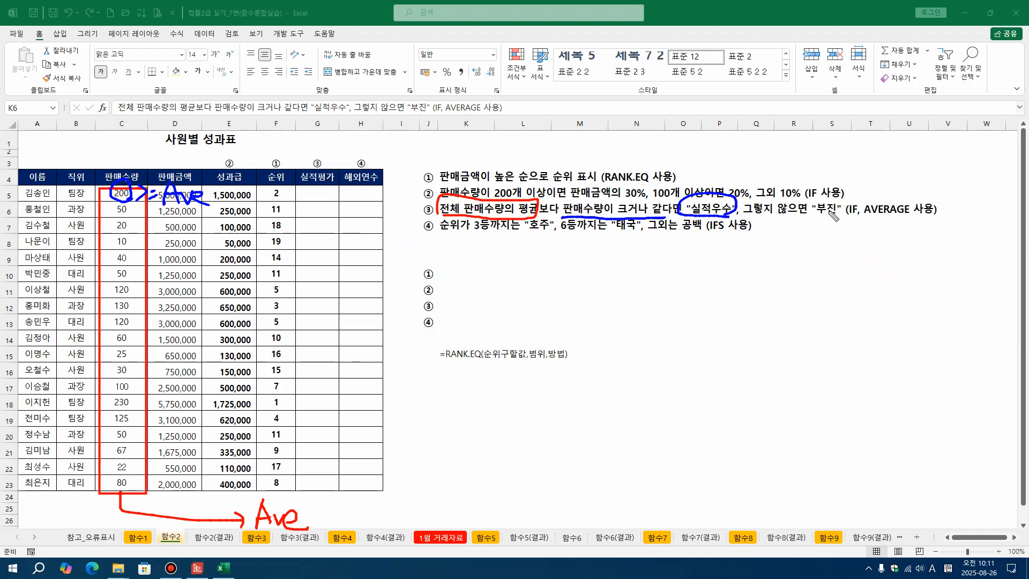
{"action": "mouse_move", "coordinate": [830, 216]}
{"action": "left_mouse_down"}
{"action": "mouse_move", "coordinate": [821, 217]}
{"action": "mouse_move", "coordinate": [839, 202]}
{"action": "mouse_move", "coordinate": [831, 219]}
{"action": "left_mouse_up"}
{"action": "mouse_move", "coordinate": [729, 202]}
{"action": "left_mouse_down"}
{"action": "mouse_move", "coordinate": [821, 196]}
{"action": "mouse_move", "coordinate": [827, 214]}
{"action": "left_mouse_up"}
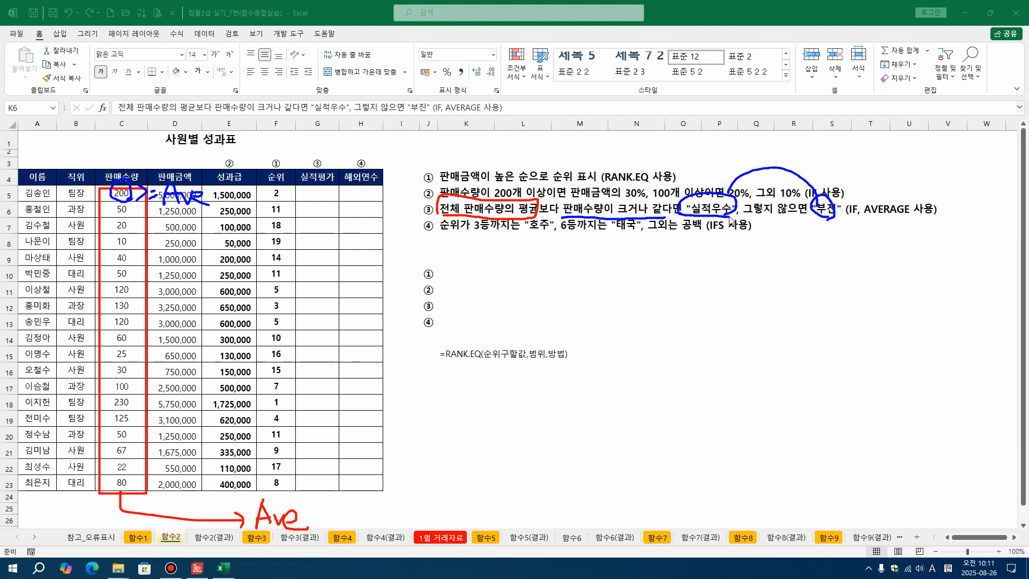
Step: Add the text annotation =IF(조건,"실적우수","부진") below the RANK.EQ syntax note
{"action": "left_click_drag", "start_coordinate": [493, 381], "coordinate": [520, 395]}
{"action": "left_click", "coordinate": [1011, 187]}
{"action": "left_click", "coordinate": [502, 384]}
{"action": "type", "text": "=IF(조건,"}
{"action": "key", "text": "BackSpace"}
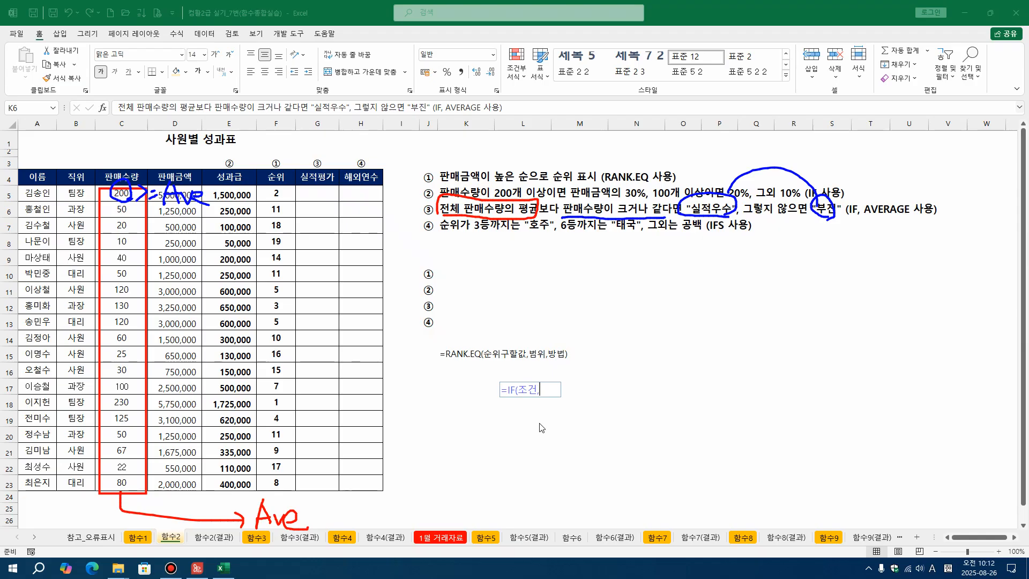
{"action": "type", "text": "\""}
{"action": "key", "text": "Hangul"}
{"action": "type", "text": "실적ㅇ"}
{"action": "type", "text": "우수\","}
{"action": "type", "text": "\""}
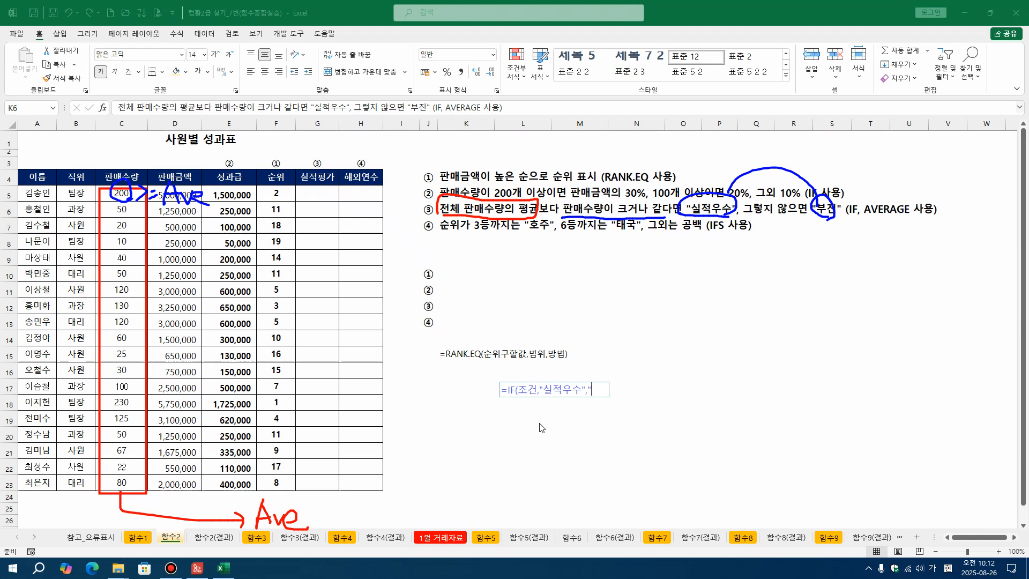
{"action": "type", "text": "부진\")"}
{"action": "left_click", "coordinate": [542, 413]}
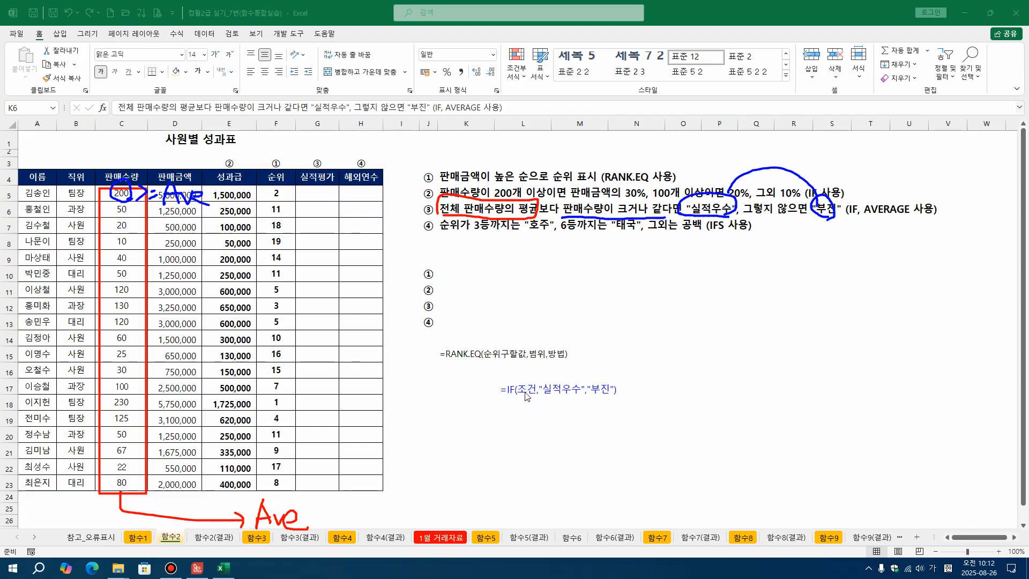
Step: Start a text annotation below the IF note with "조건 ---" and a second line "전체평균 : AVERAGE("
{"action": "left_click", "coordinate": [509, 412]}
{"action": "type", "text": "ㅈ"}
{"action": "type", "text": "건"}
{"action": "type", "text": " ---"}
{"action": "key", "text": "Return"}
{"action": "type", "text": "ㅈ체평ㄱ"}
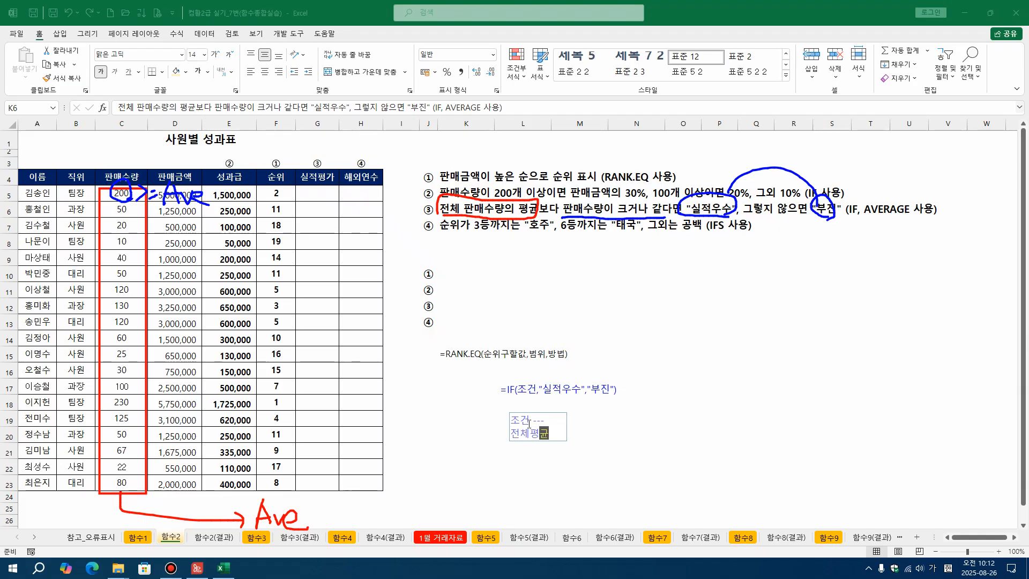
{"action": "type", "text": " :"}
{"action": "key", "text": "Hangul"}
{"action": "type", "text": "AVR"}
{"action": "type", "text": "RA"}
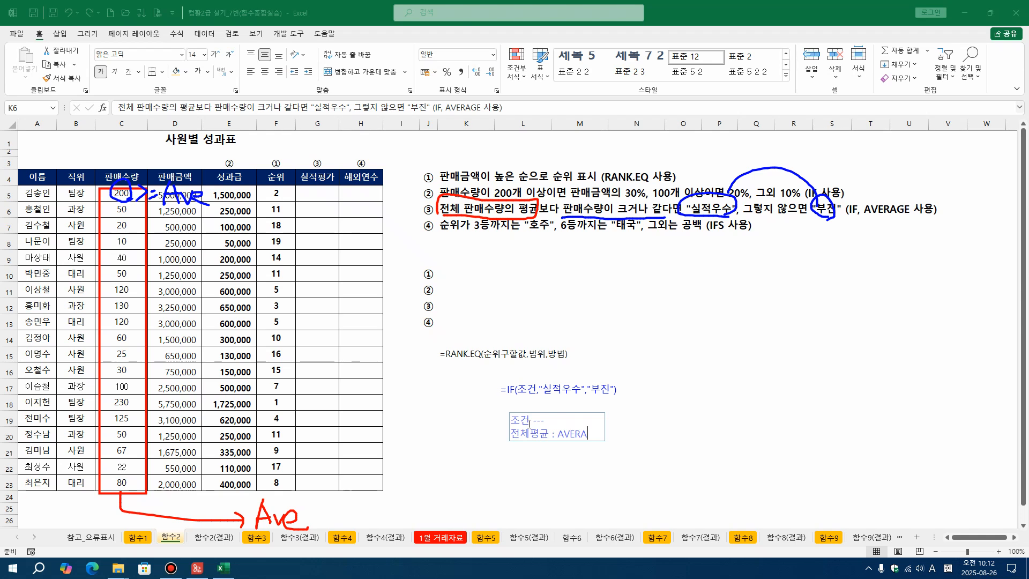
{"action": "type", "text": "GE("}
{"action": "type", "text": "("}
Step: Complete the AVERAGE annotation with the absolute range $C$5:$C$23 and shift the note slightly
{"action": "type", "text": "$"}
{"action": "type", "text": "C"}
{"action": "type", "text": "$"}
{"action": "type", "text": "5:"}
{"action": "type", "text": "$"}
{"action": "type", "text": "C"}
{"action": "type", "text": "$"}
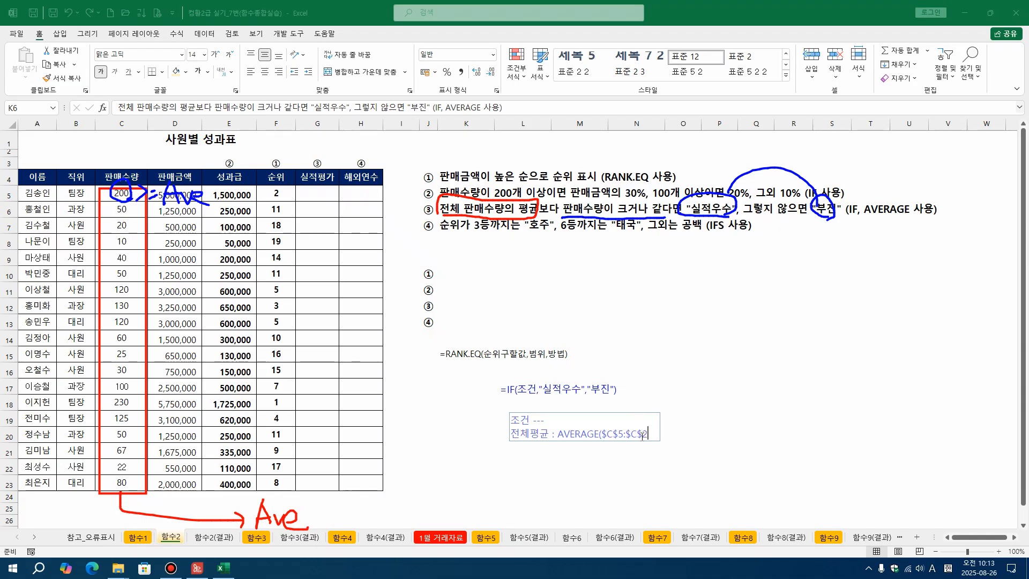
{"action": "type", "text": "23)("}
{"action": "left_click_drag", "start_coordinate": [655, 432], "coordinate": [660, 436]}
{"action": "left_click", "coordinate": [558, 425]}
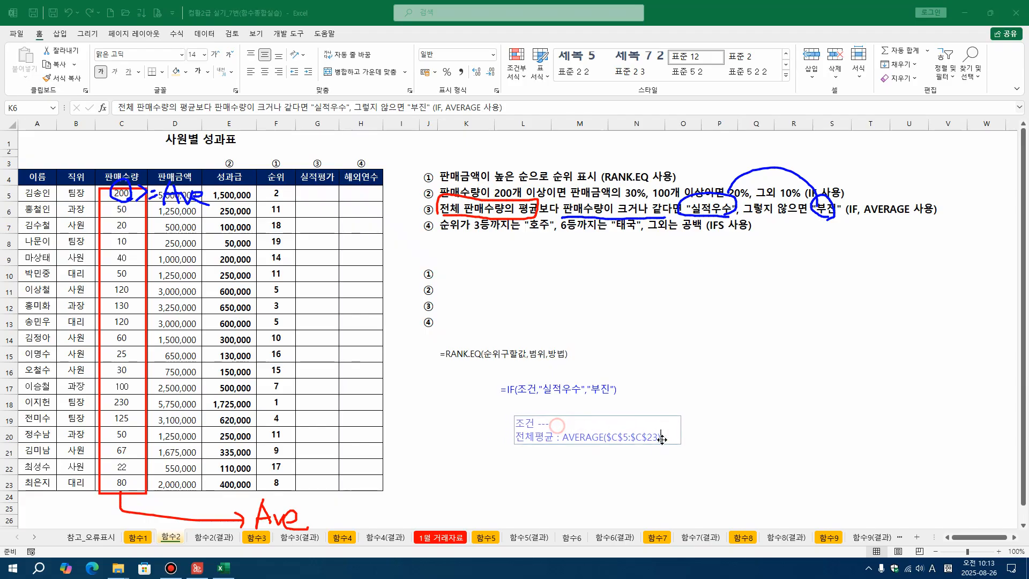
{"action": "left_click", "coordinate": [688, 445]}
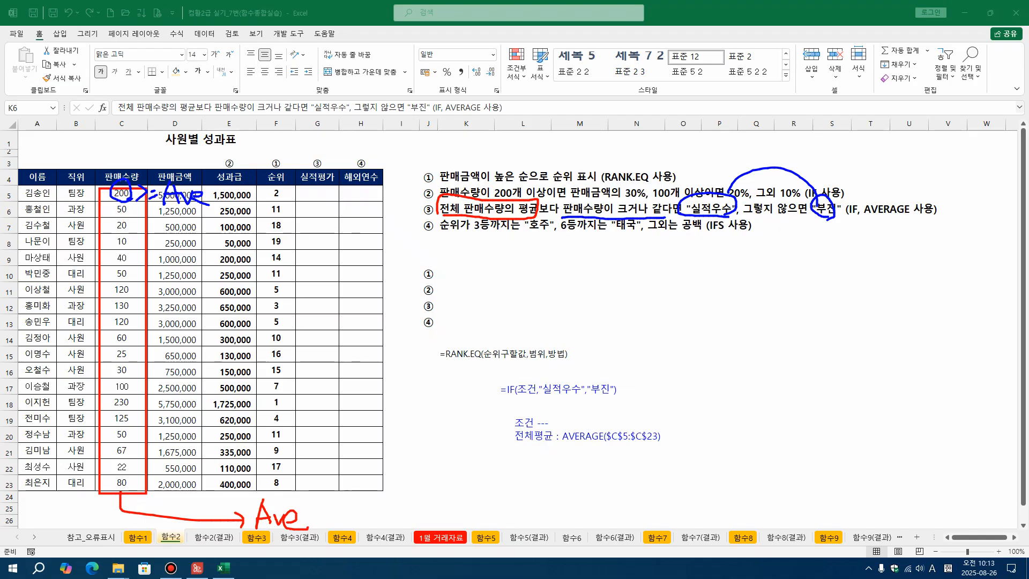
Step: Add the annotation "C5>=전체평균" beside "조건 ---" and draw a red arrow from it to 조건 in the IF note
{"action": "left_click", "coordinate": [559, 423]}
{"action": "left_click_drag", "start_coordinate": [562, 422], "coordinate": [563, 411]}
{"action": "type", "text": "="}
{"action": "key", "text": "BackSpace"}
{"action": "type", "text": "5>=전체평"}
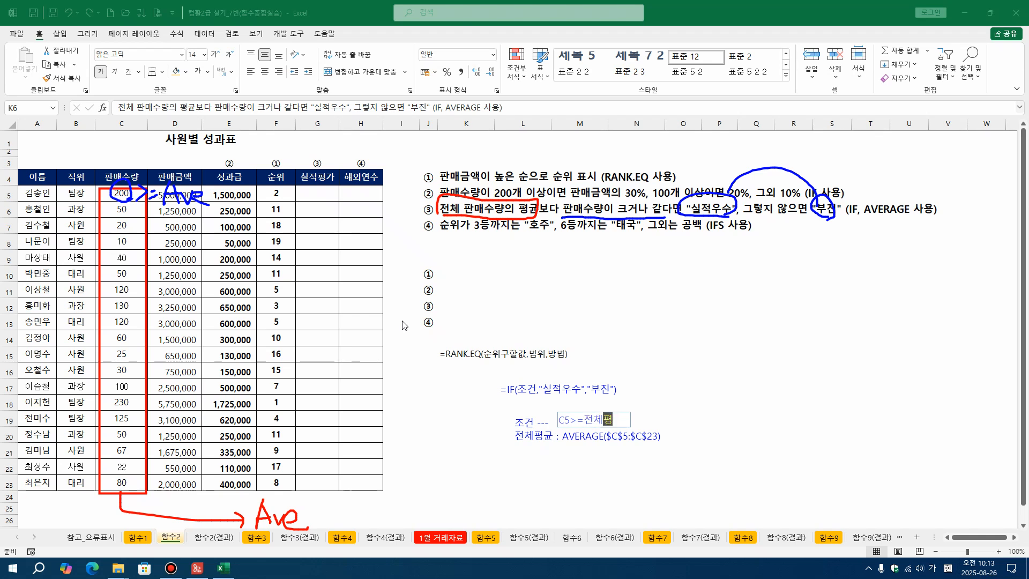
{"action": "type", "text": "균"}
{"action": "left_click", "coordinate": [1016, 112]}
{"action": "left_click_drag", "start_coordinate": [571, 413], "coordinate": [530, 397]}
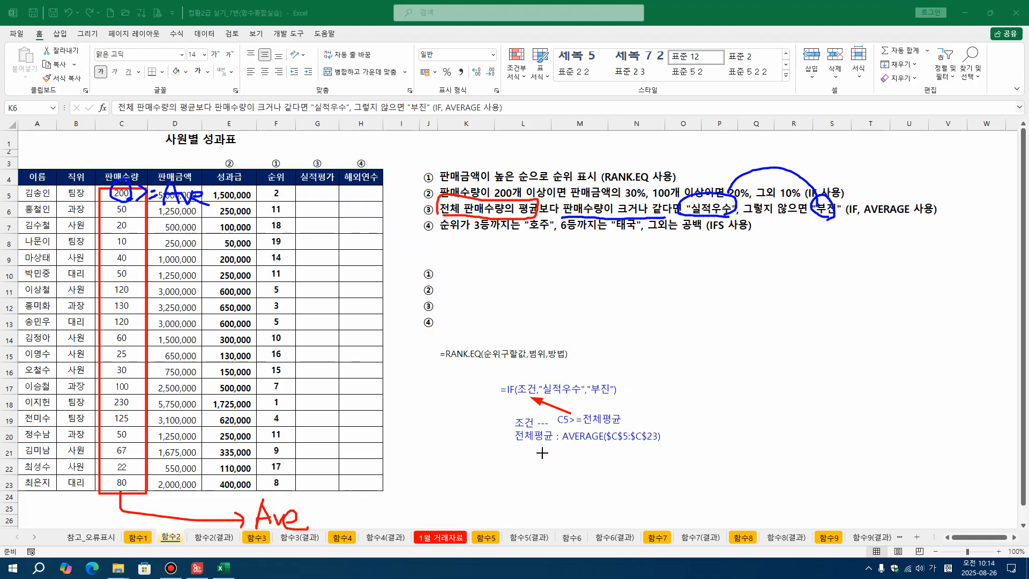
Step: Draw a red arrow beneath the AVERAGE annotation and arrows to it from 판매수량 cells C5, C6 and C7, and clear the annotations
{"action": "left_click_drag", "start_coordinate": [556, 443], "coordinate": [673, 445]}
{"action": "left_click_drag", "start_coordinate": [134, 200], "coordinate": [567, 441]}
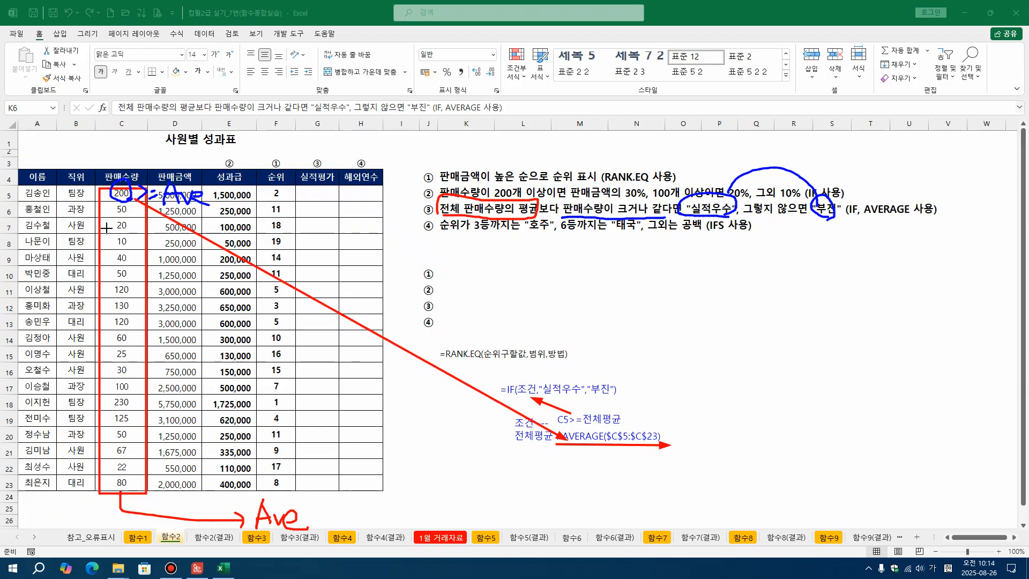
{"action": "mouse_move", "coordinate": [124, 216]}
{"action": "left_mouse_down"}
{"action": "mouse_move", "coordinate": [436, 391]}
{"action": "mouse_move", "coordinate": [552, 431]}
{"action": "left_mouse_up"}
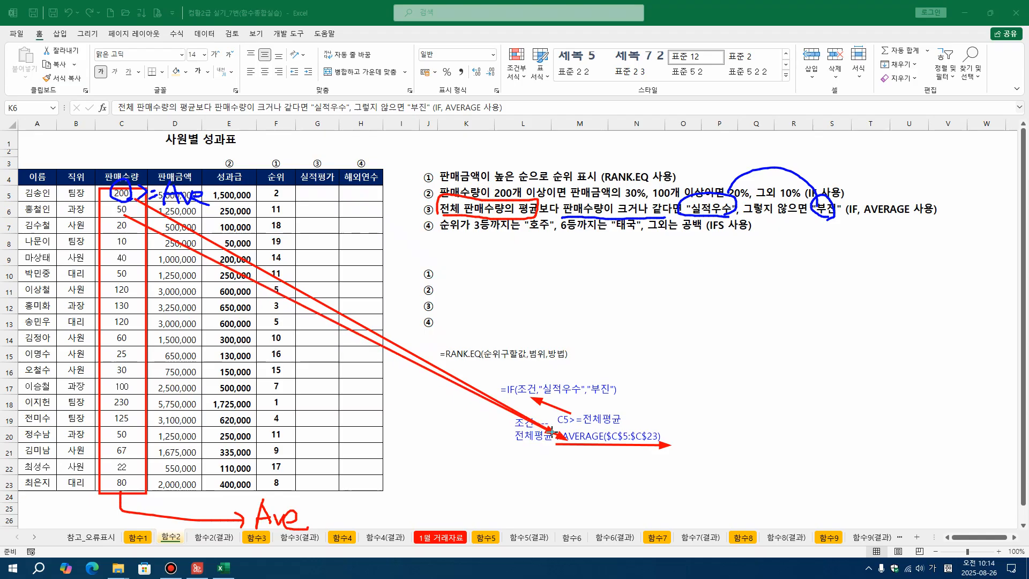
{"action": "left_click_drag", "start_coordinate": [129, 232], "coordinate": [562, 443]}
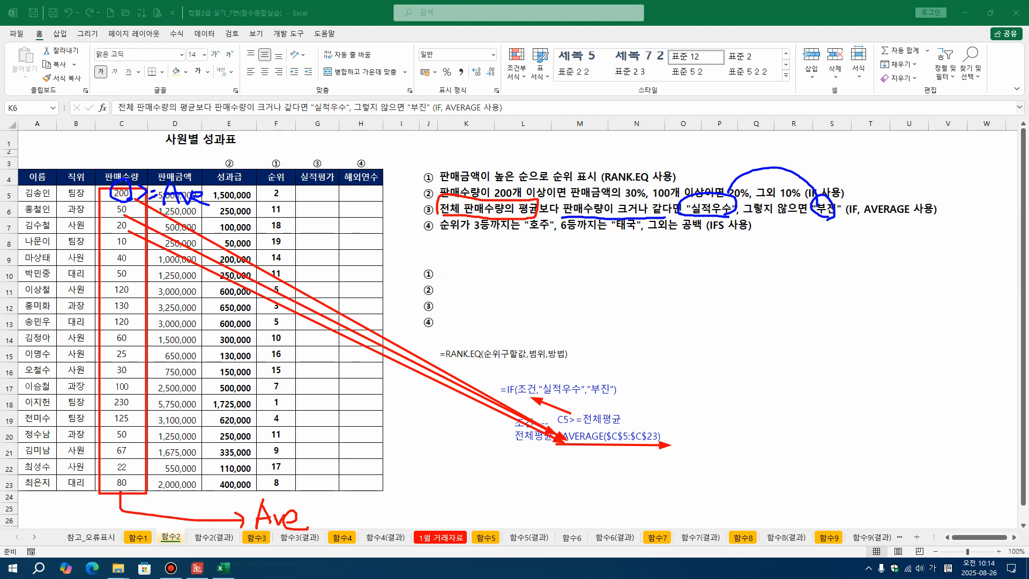
{"action": "mouse_move", "coordinate": [3, 100]}
{"action": "left_mouse_down"}
{"action": "mouse_move", "coordinate": [491, 539]}
{"action": "mouse_move", "coordinate": [856, 548]}
{"action": "left_mouse_up"}
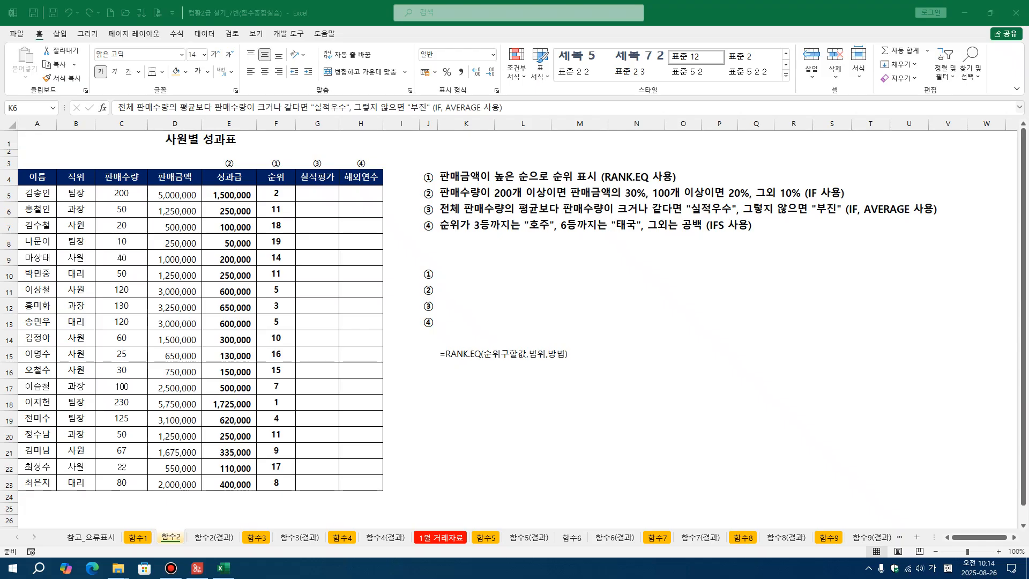
{"action": "left_click", "coordinate": [691, 204]}
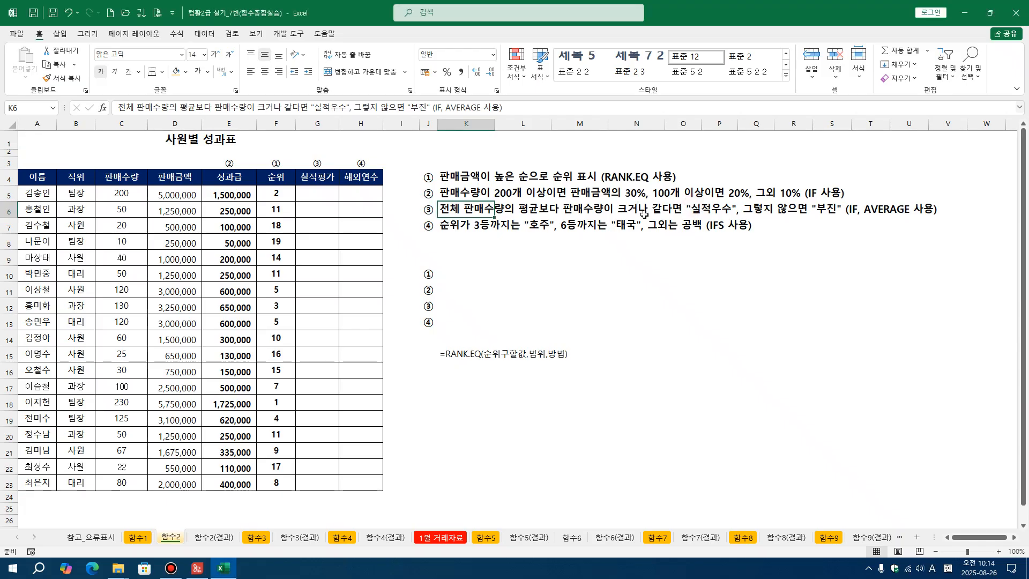
{"action": "left_click", "coordinate": [466, 242]}
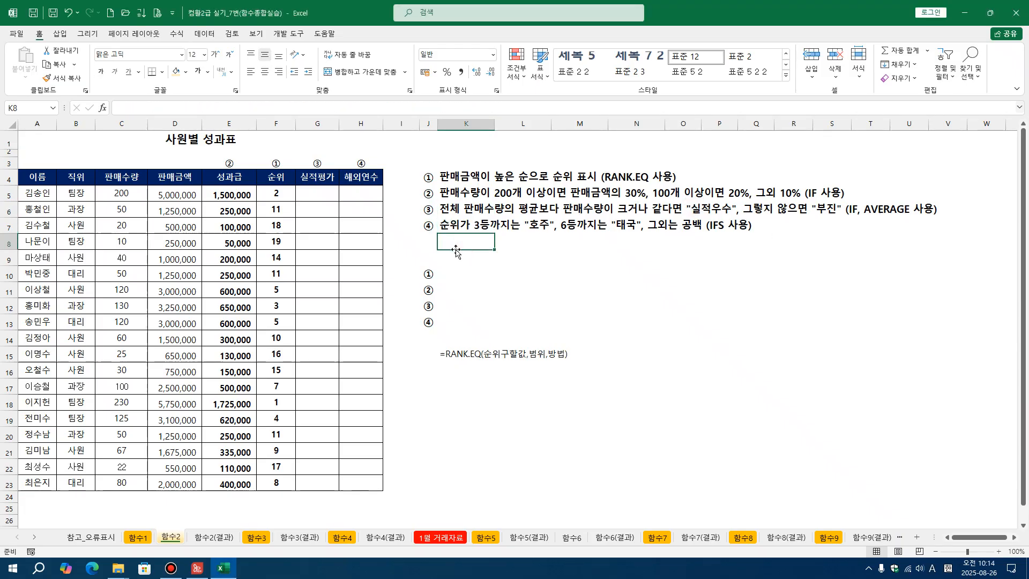
Step: Make 실적평가 cell G5 bold and start its formula with =IF(C5>=AVERAGE($C$5:$C$23) using an absolute range
{"action": "left_click", "coordinate": [310, 192]}
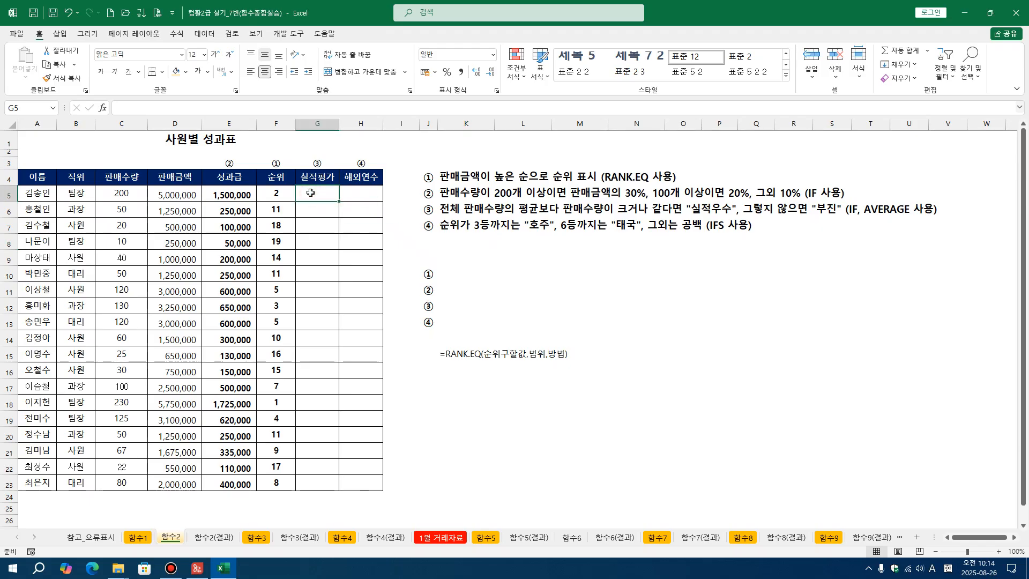
{"action": "left_click", "coordinate": [102, 74]}
{"action": "type", "text": "=I"}
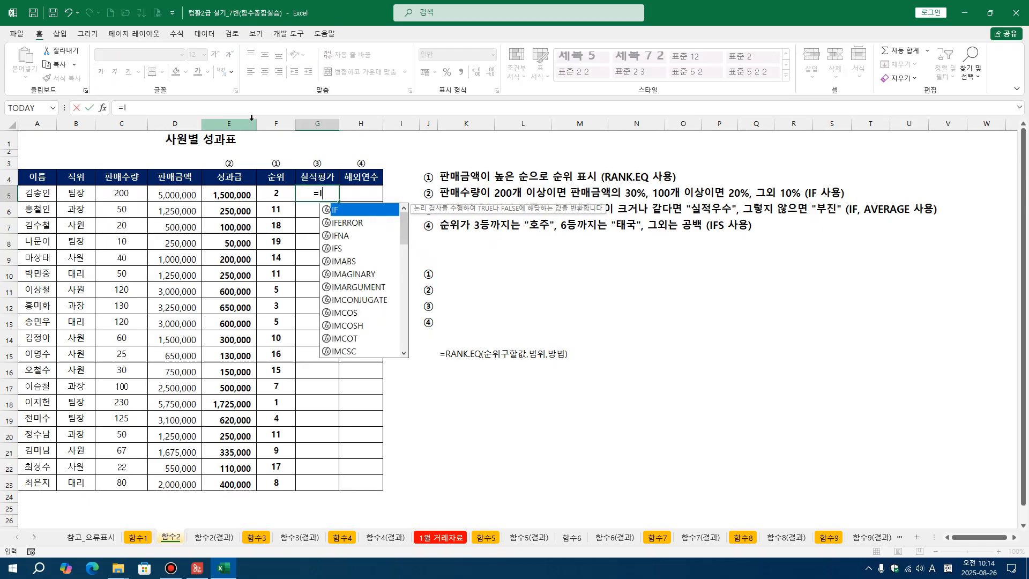
{"action": "type", "text": "F("}
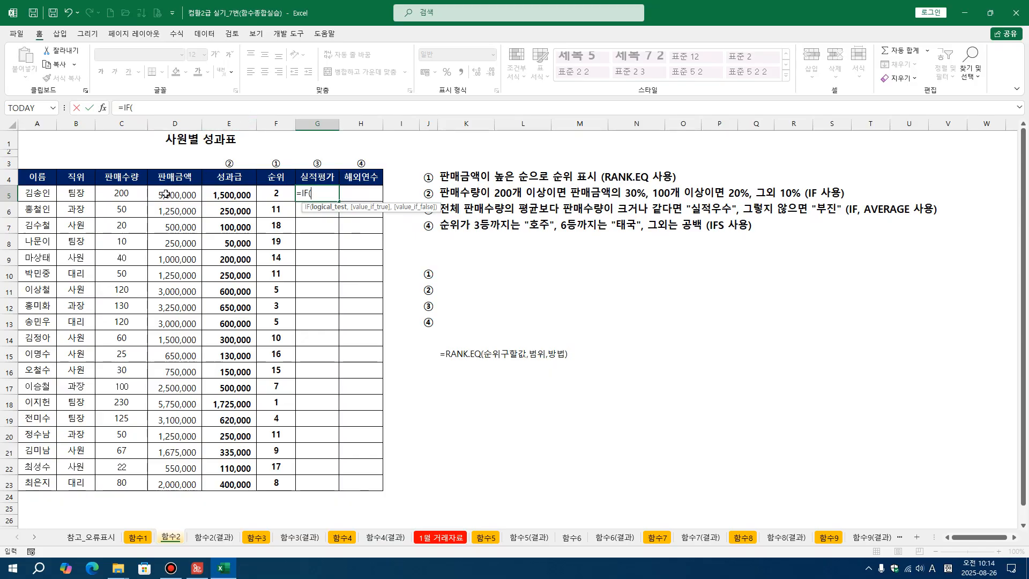
{"action": "left_click", "coordinate": [118, 198]}
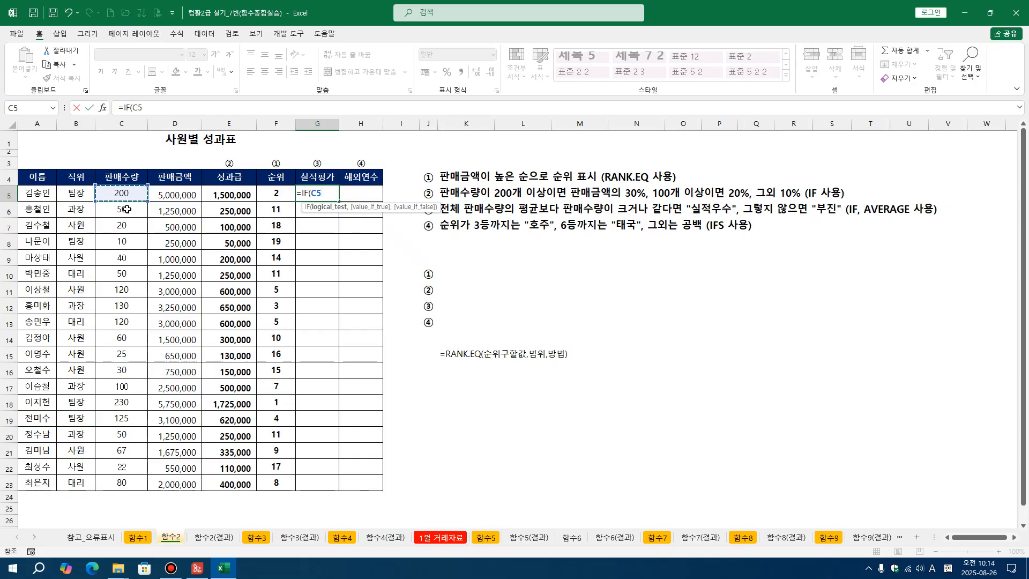
{"action": "type", "text": ">=AVE"}
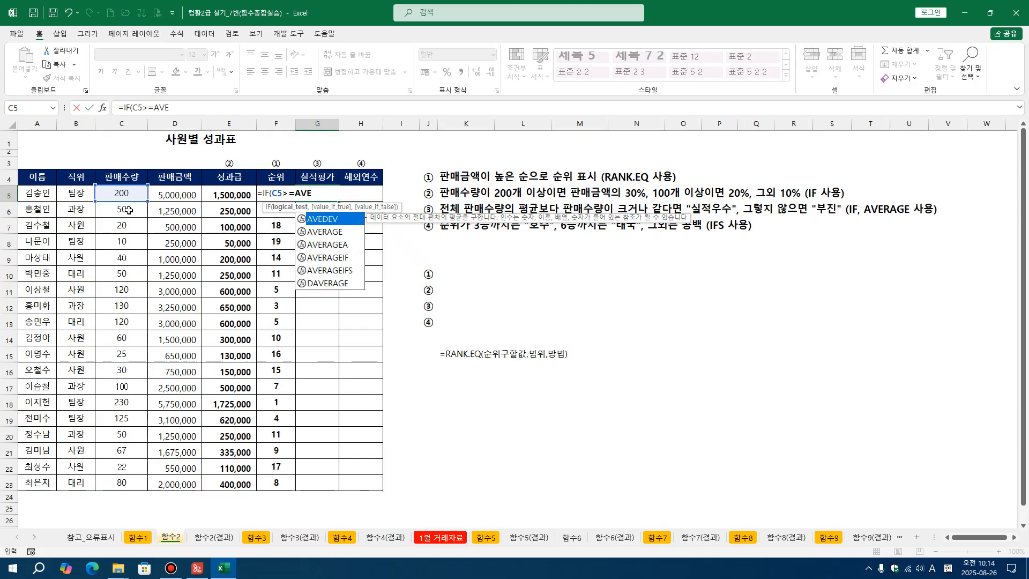
{"action": "key", "text": "Down"}
{"action": "key", "text": "Tab"}
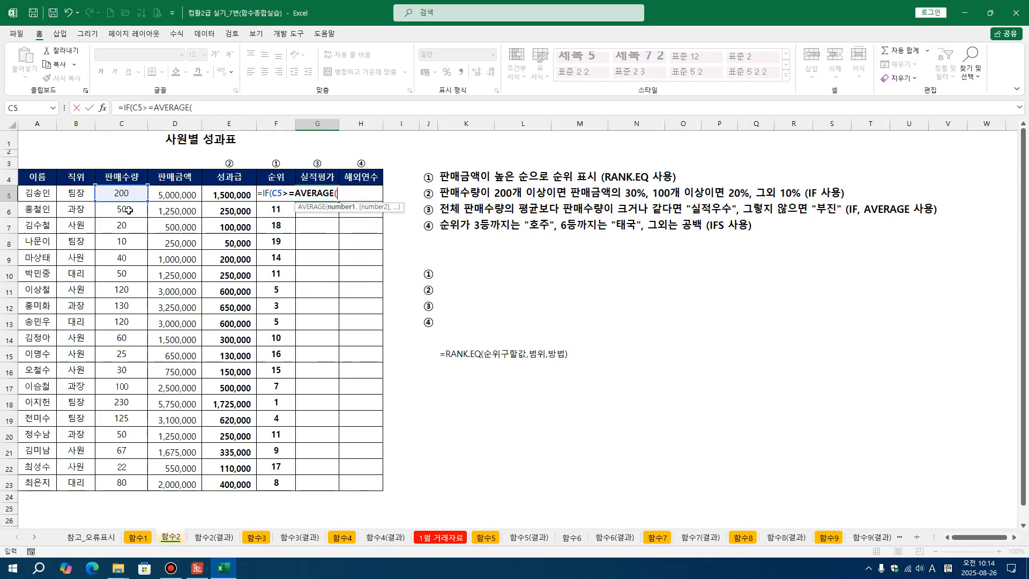
{"action": "left_click_drag", "start_coordinate": [125, 198], "coordinate": [122, 486]}
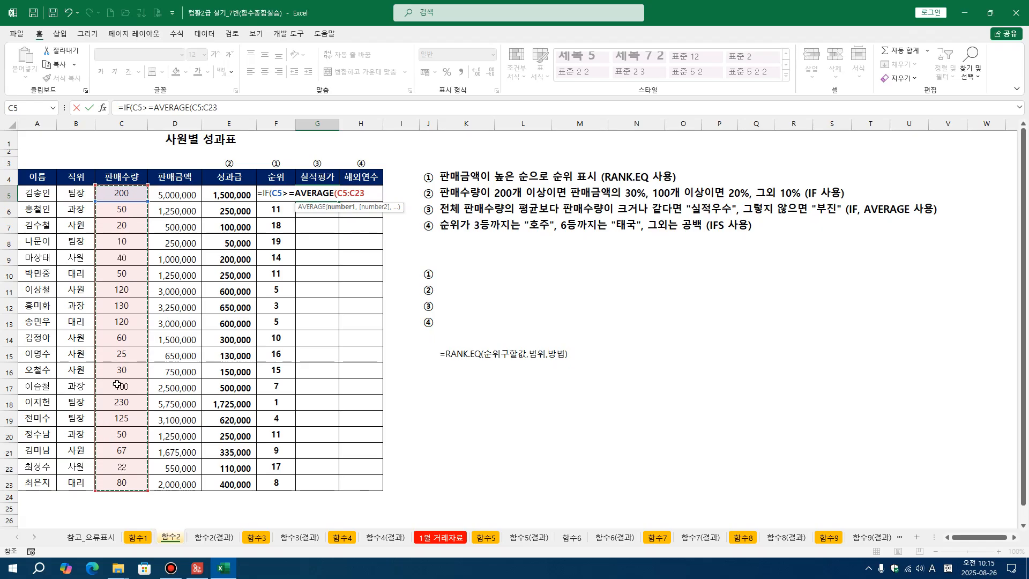
{"action": "key", "text": "F4"}
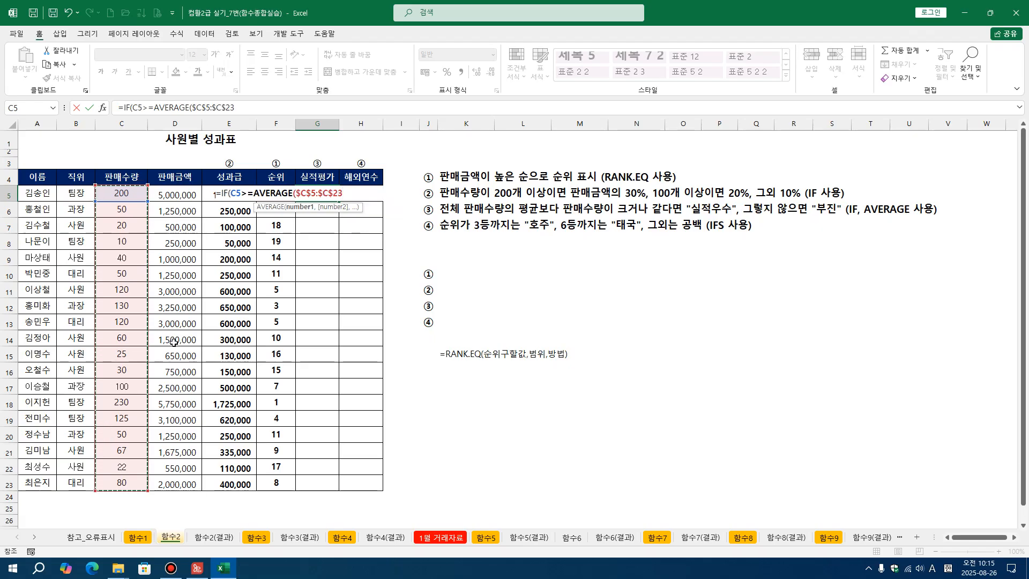
{"action": "type", "text": ")"}
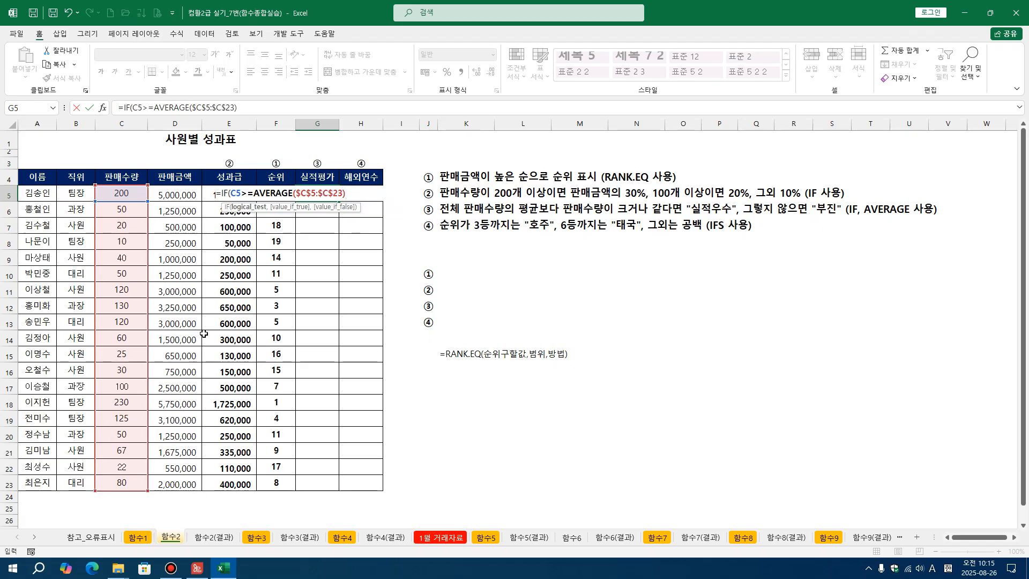
Step: Complete the G5 IF formula with "실적우수" as the true value and "부진" as the false value
{"action": "left_click_drag", "start_coordinate": [235, 193], "coordinate": [358, 195]}
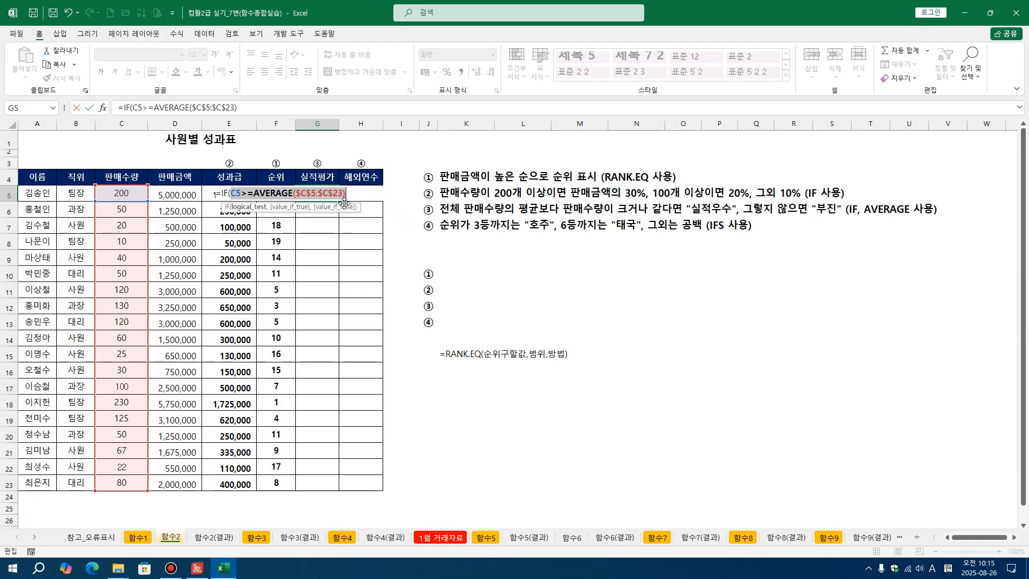
{"action": "left_click", "coordinate": [360, 194]}
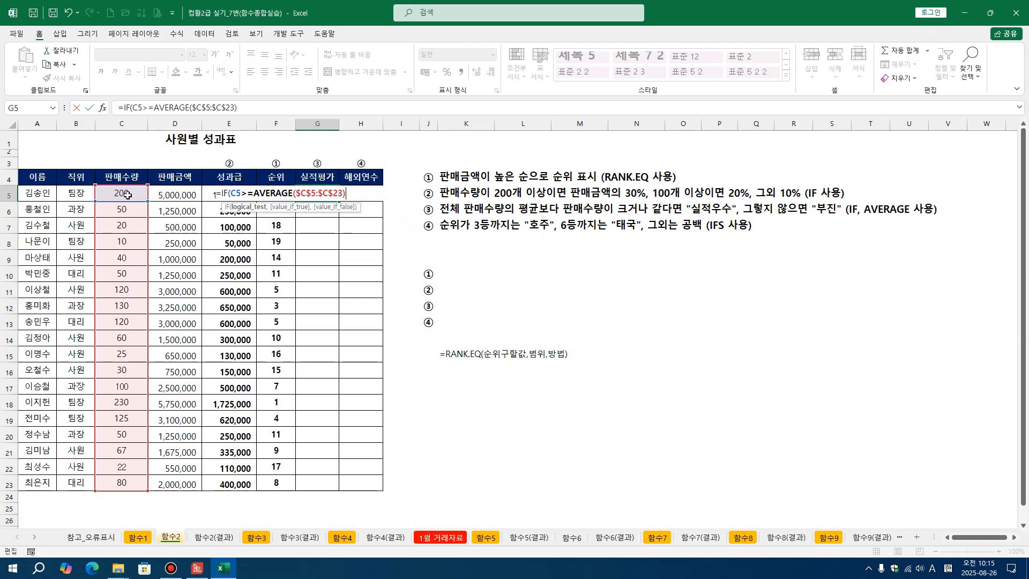
{"action": "type", "text": ","}
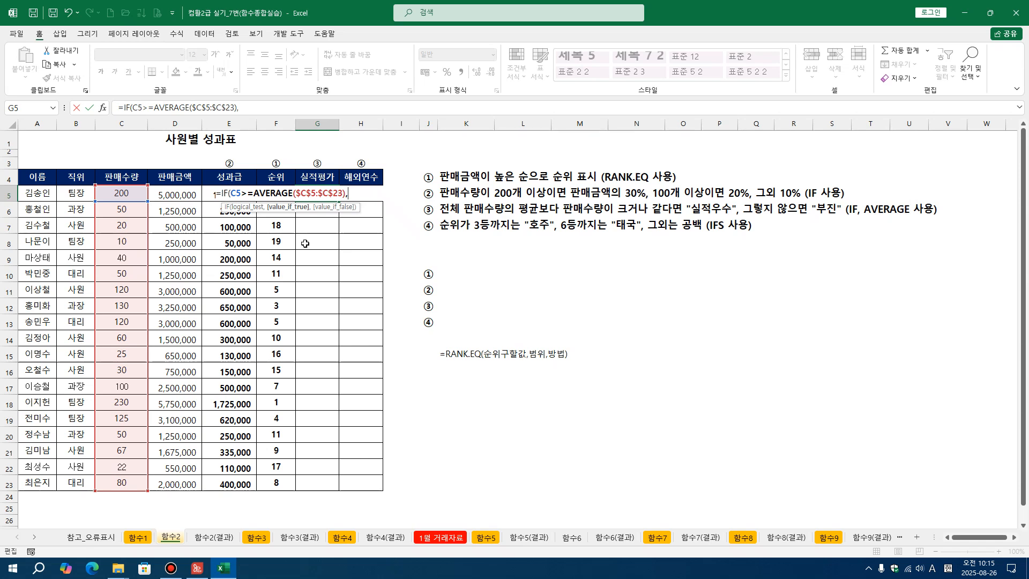
{"action": "type", "text": "\""}
{"action": "type", "text": "실적우수"}
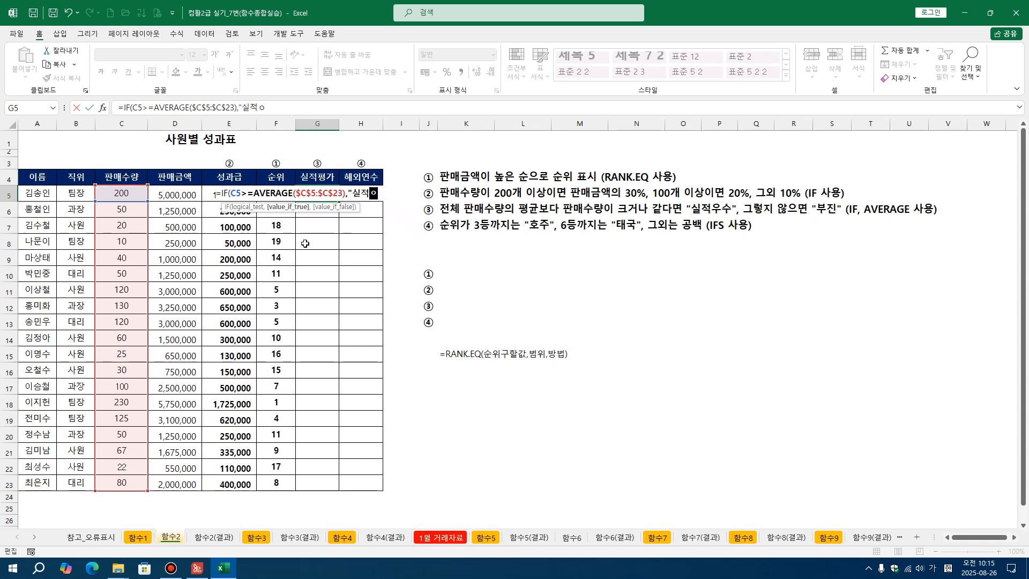
{"action": "type", "text": "\","}
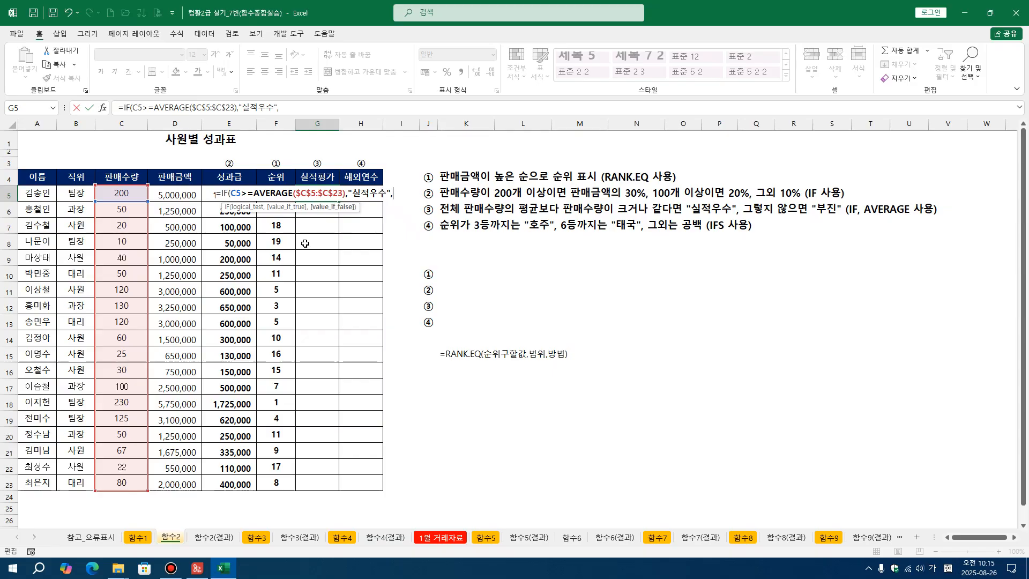
{"action": "type", "text": "\"부진\")"}
{"action": "key", "text": "Return"}
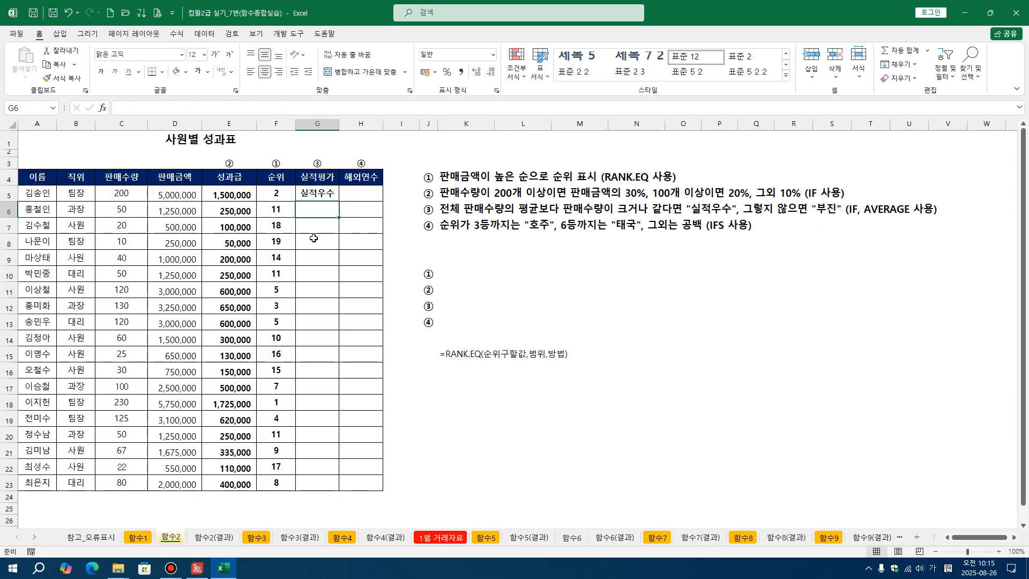
Step: Calculate the average of the 판매수량 range C5:C23 in cell K16, below the RANK.EQ syntax note
{"action": "left_click", "coordinate": [456, 375]}
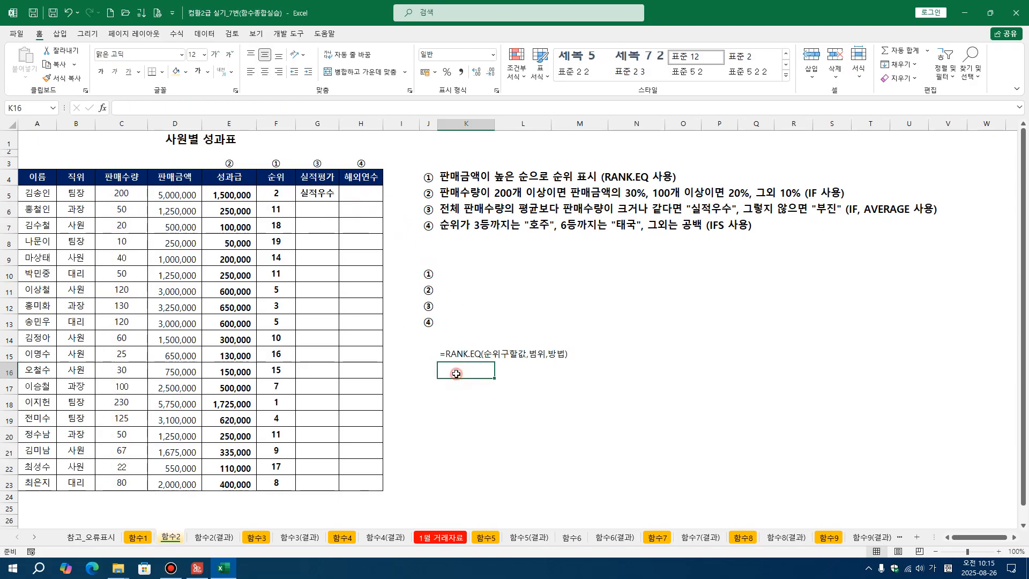
{"action": "type", "text": "="}
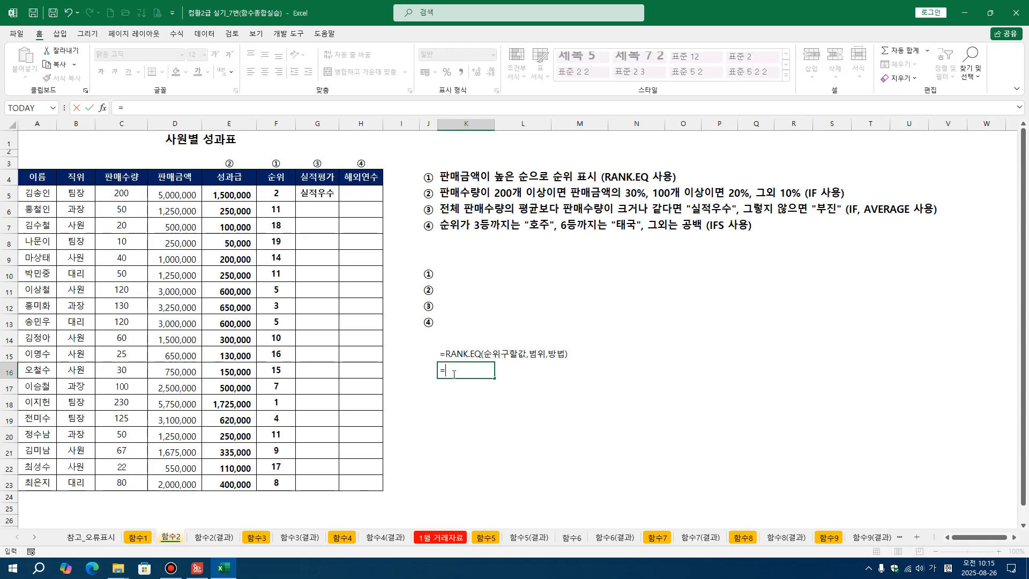
{"action": "type", "text": "ㅁ"}
{"action": "type", "text": "AV"}
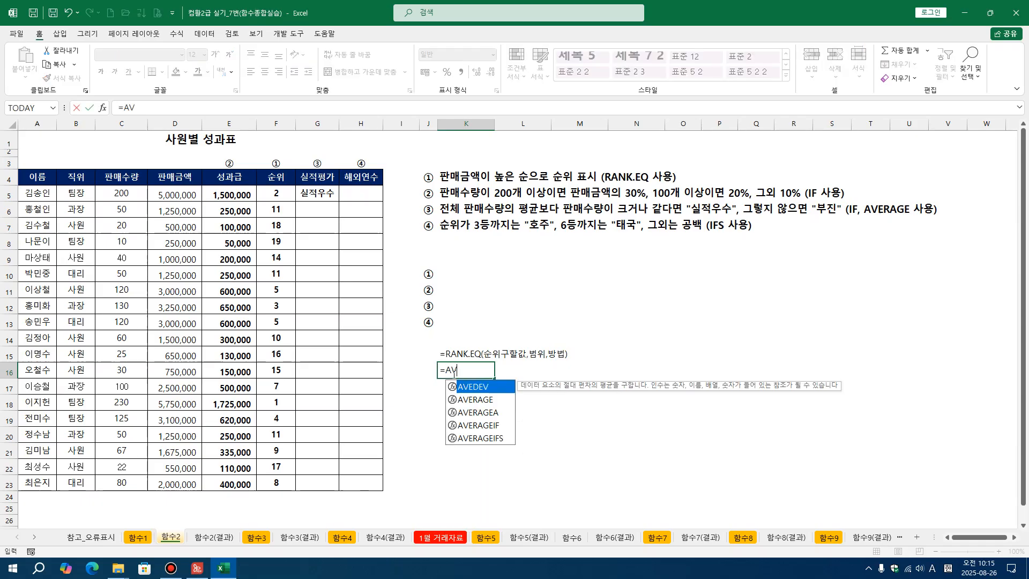
{"action": "key", "text": "Down"}
{"action": "key", "text": "Tab"}
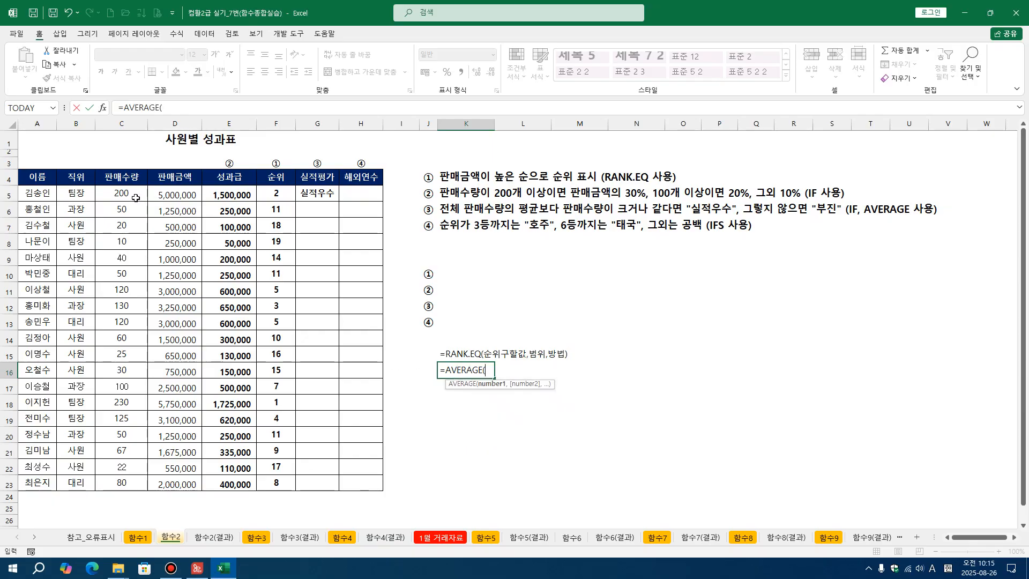
{"action": "left_click_drag", "start_coordinate": [135, 198], "coordinate": [130, 486]}
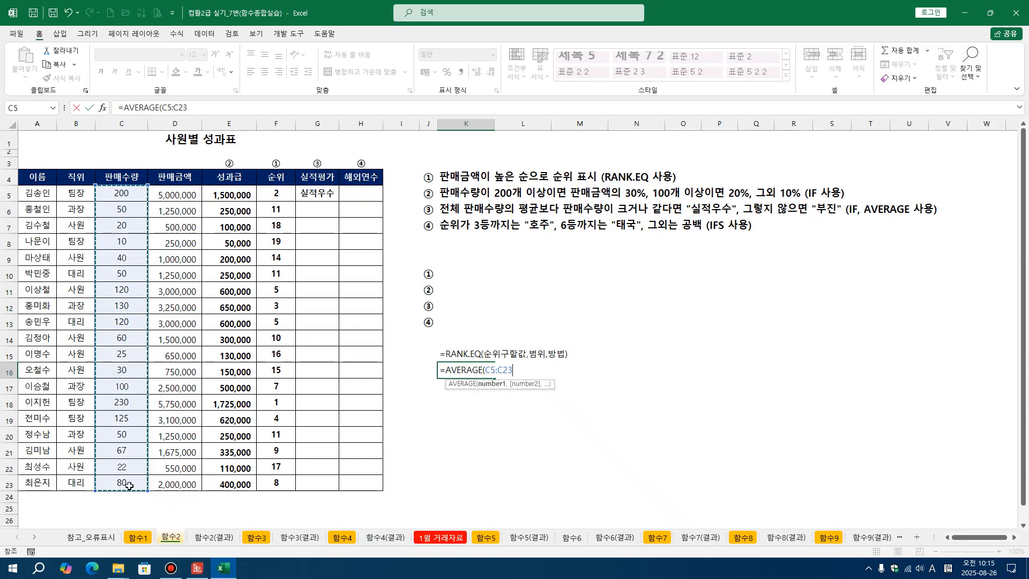
{"action": "key", "text": "Return"}
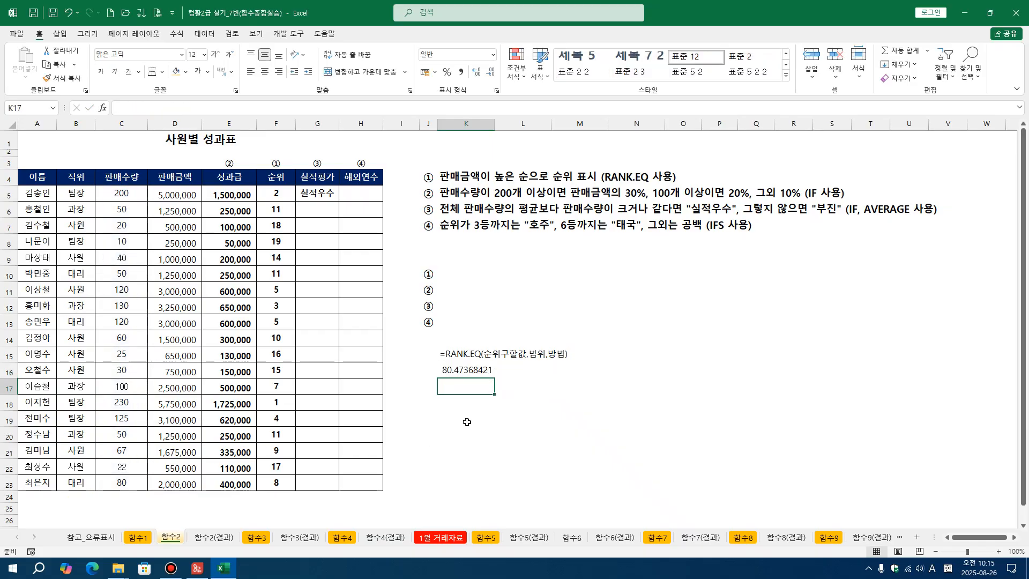
{"action": "left_click", "coordinate": [454, 373]}
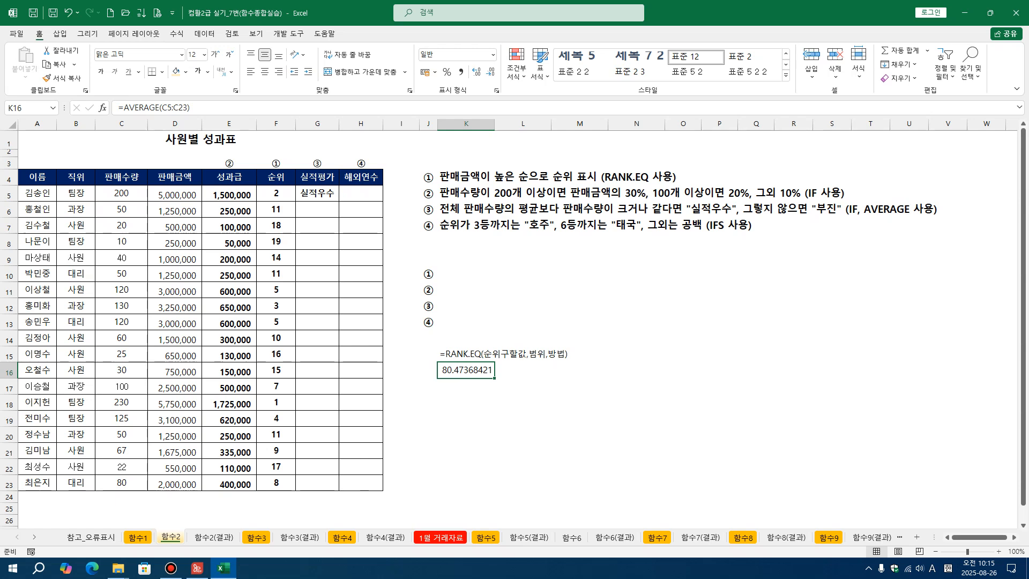
Step: Draw red arrows from 판매수량 cells C5, C6, C11, C12 and C13 toward the average in K16, and clear them
{"action": "key", "text": "ctrl+2"}
{"action": "left_click_drag", "start_coordinate": [134, 193], "coordinate": [437, 366]}
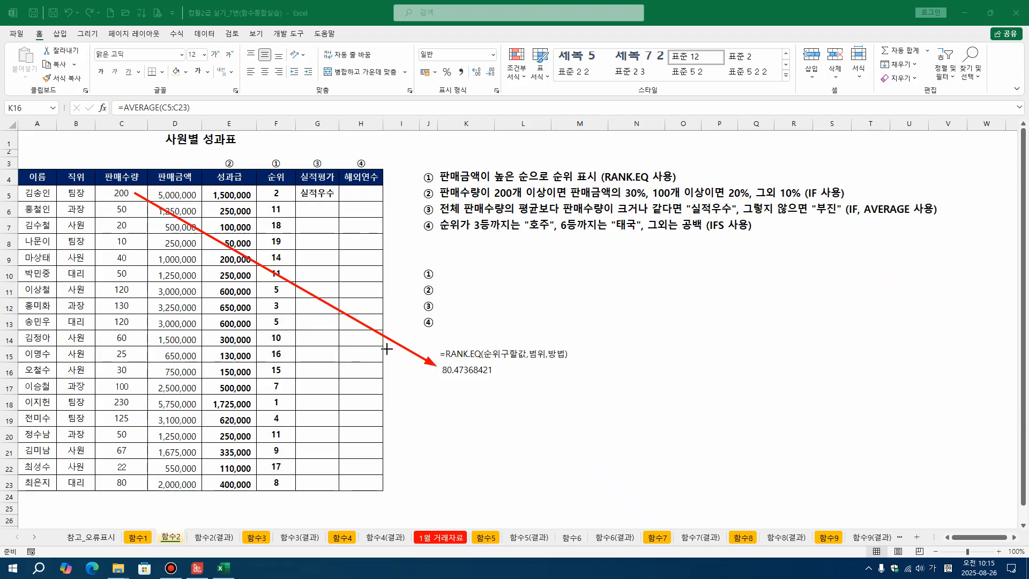
{"action": "mouse_move", "coordinate": [134, 211]}
{"action": "left_mouse_down"}
{"action": "mouse_move", "coordinate": [215, 270]}
{"action": "mouse_move", "coordinate": [405, 300]}
{"action": "mouse_move", "coordinate": [426, 369]}
{"action": "left_mouse_up"}
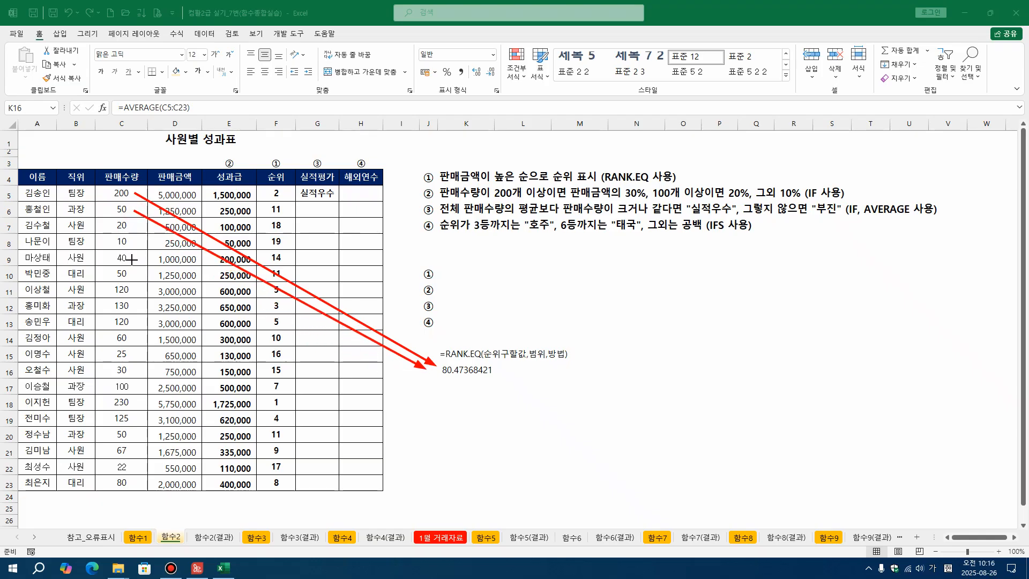
{"action": "mouse_move", "coordinate": [131, 289]}
{"action": "left_mouse_down"}
{"action": "mouse_move", "coordinate": [297, 354]}
{"action": "mouse_move", "coordinate": [420, 376]}
{"action": "left_mouse_up"}
{"action": "left_click_drag", "start_coordinate": [131, 309], "coordinate": [405, 378]}
{"action": "left_click_drag", "start_coordinate": [135, 324], "coordinate": [407, 385]}
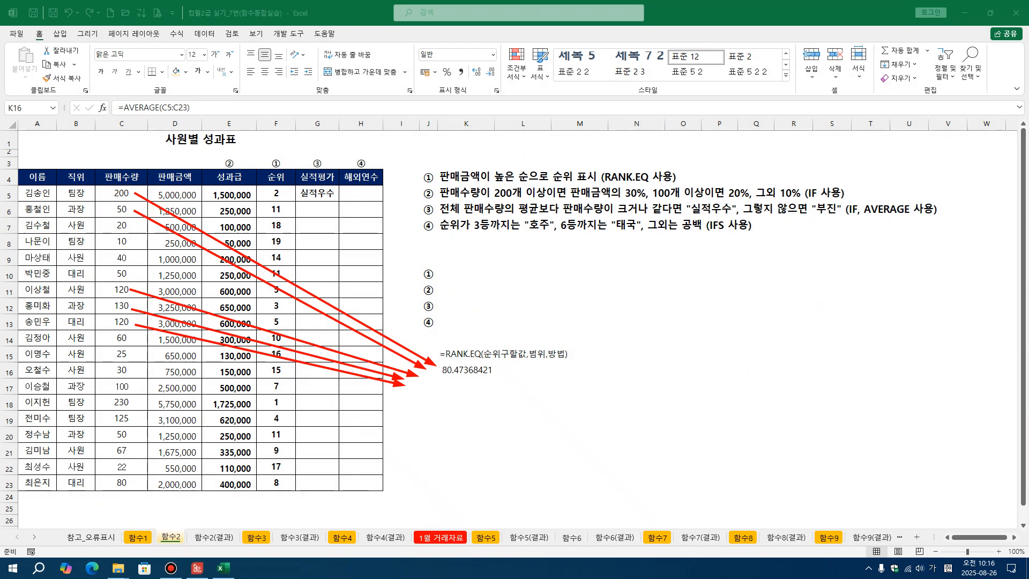
{"action": "left_click_drag", "start_coordinate": [24, 139], "coordinate": [549, 423]}
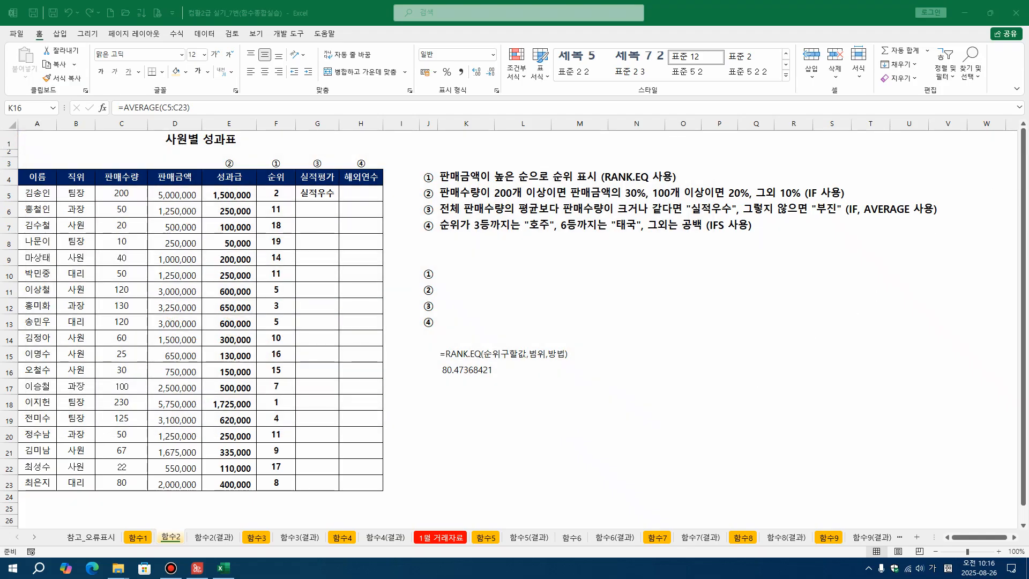
Step: Fill the G5 formula down the 실적평가 column to G23 and select 판매수량 cells C6:C10 for comparison
{"action": "left_click", "coordinate": [329, 197]}
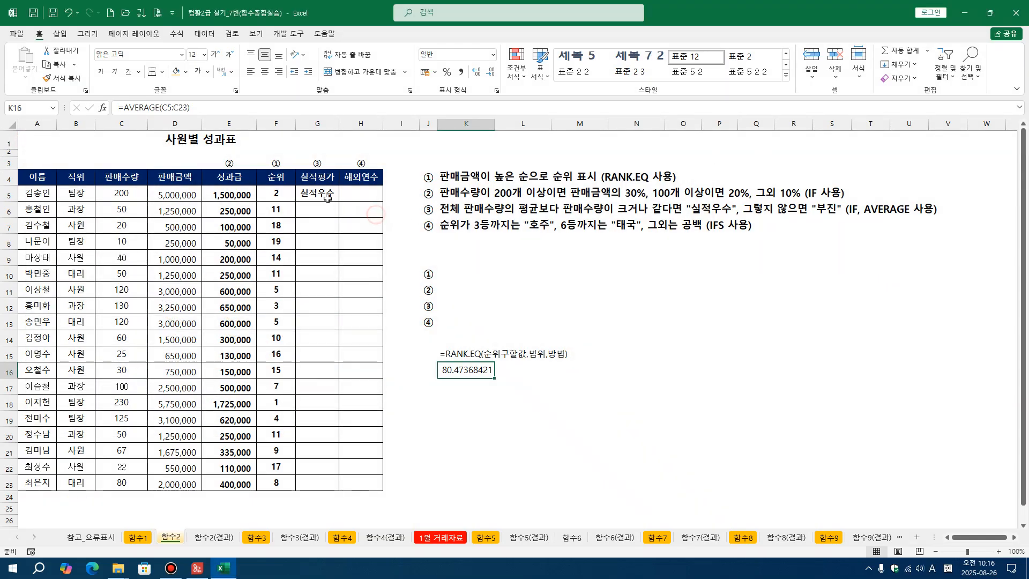
{"action": "double_click", "coordinate": [339, 200]}
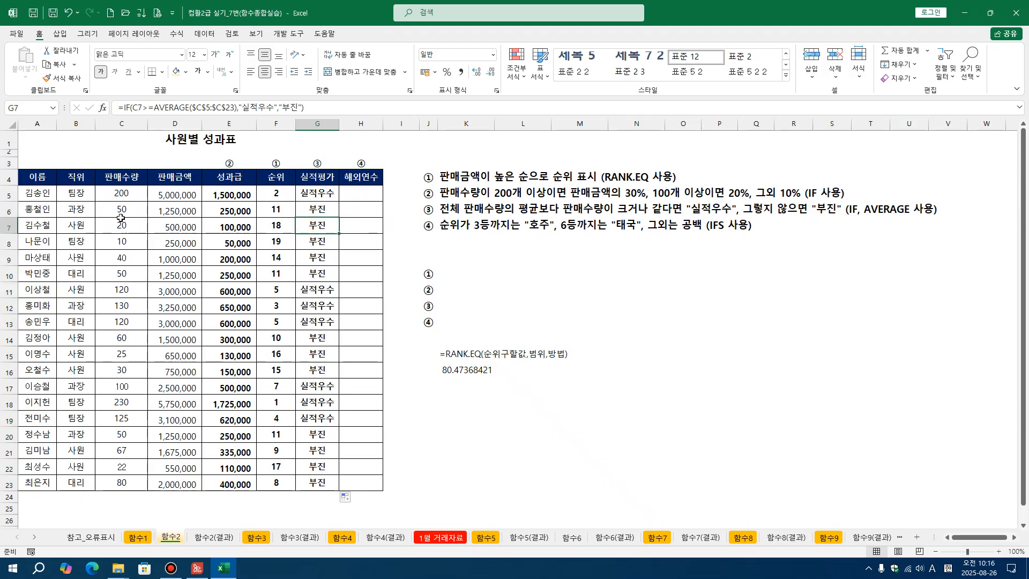
{"action": "left_click_drag", "start_coordinate": [121, 211], "coordinate": [115, 275]}
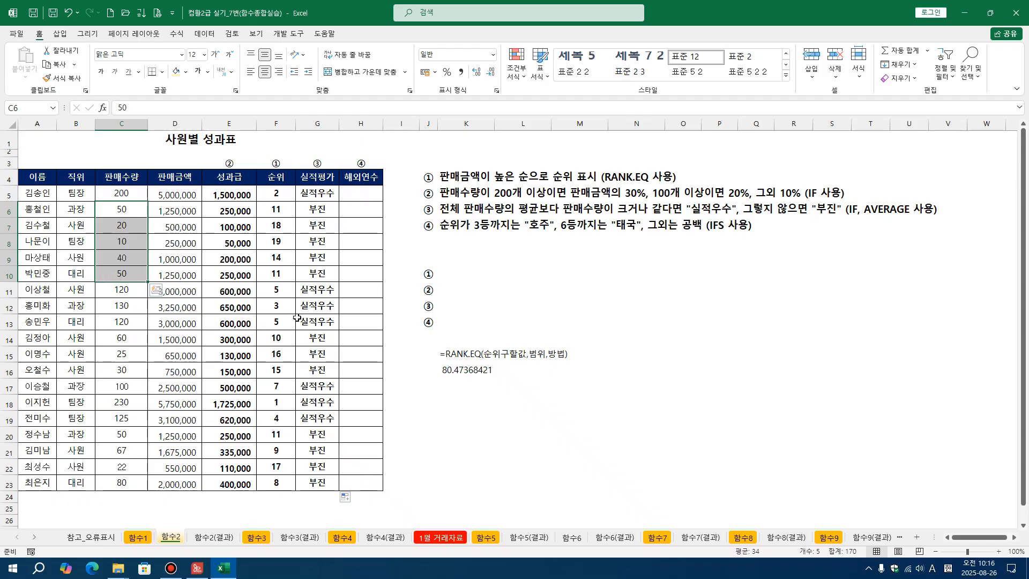
Step: Compare the 실적평가 results in G6:G10 with the 판매수량 average formula in K16
{"action": "left_click_drag", "start_coordinate": [320, 211], "coordinate": [320, 274]}
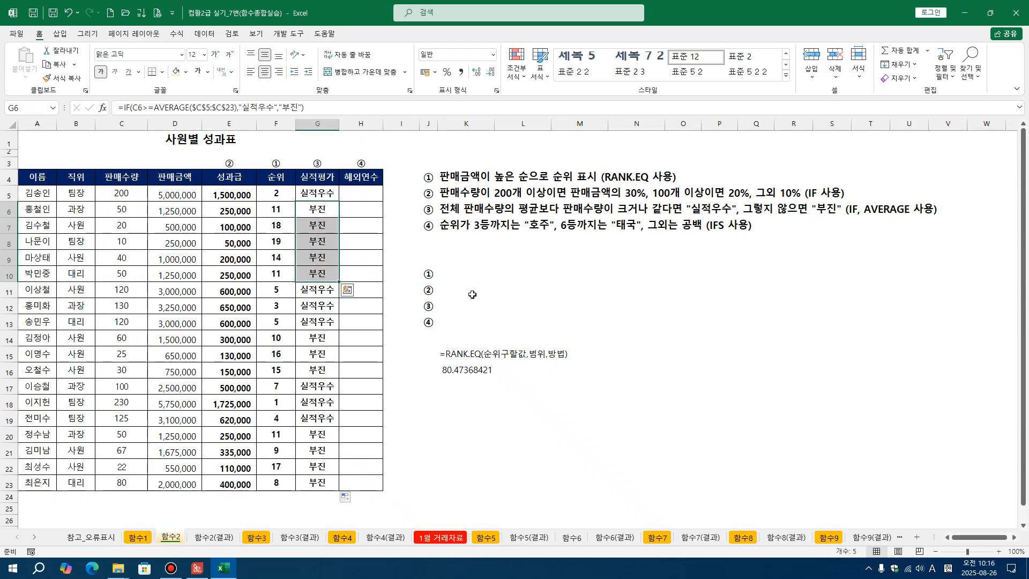
{"action": "left_click", "coordinate": [522, 305]}
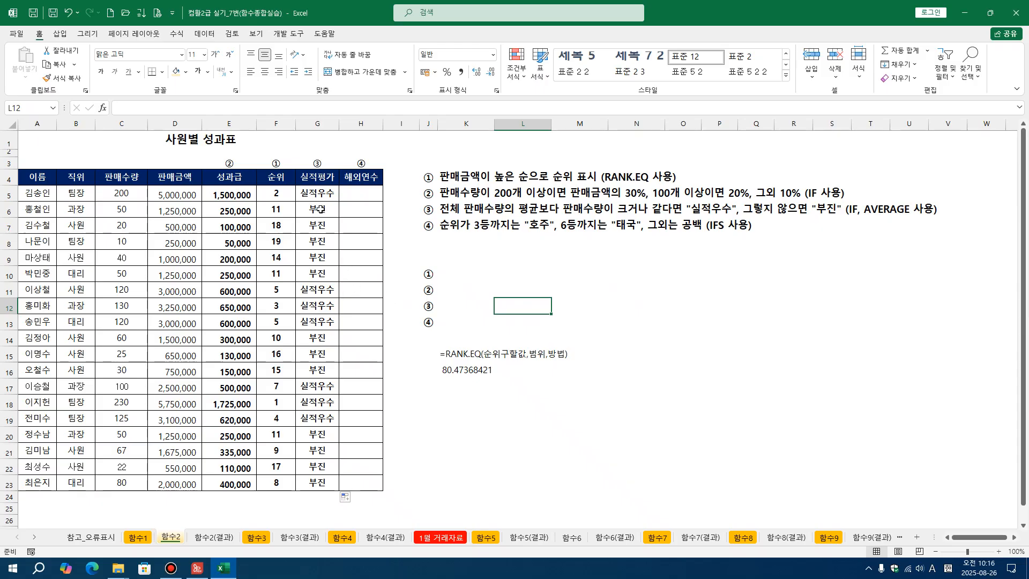
{"action": "left_click", "coordinate": [655, 273]}
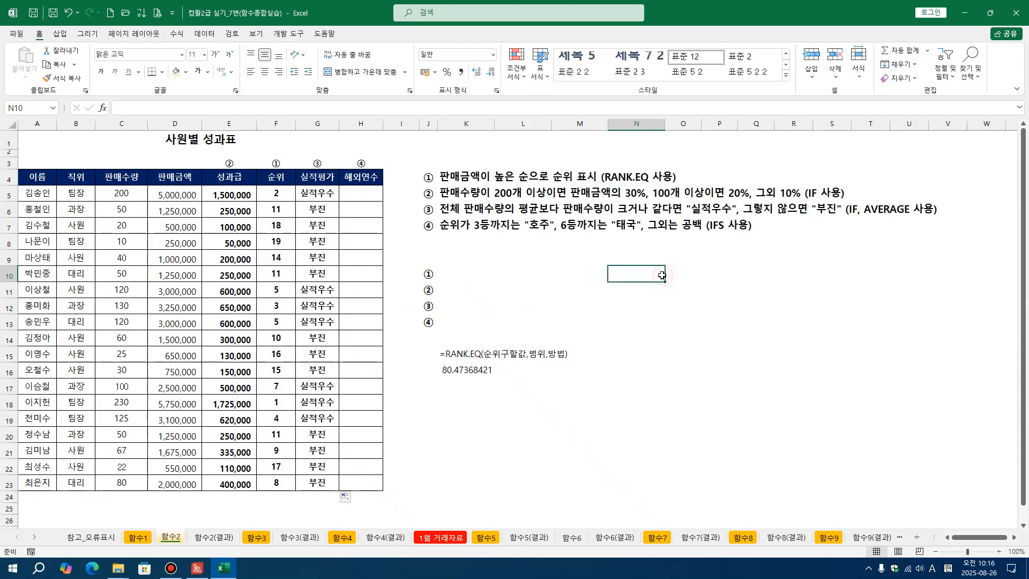
{"action": "left_click", "coordinate": [474, 369]}
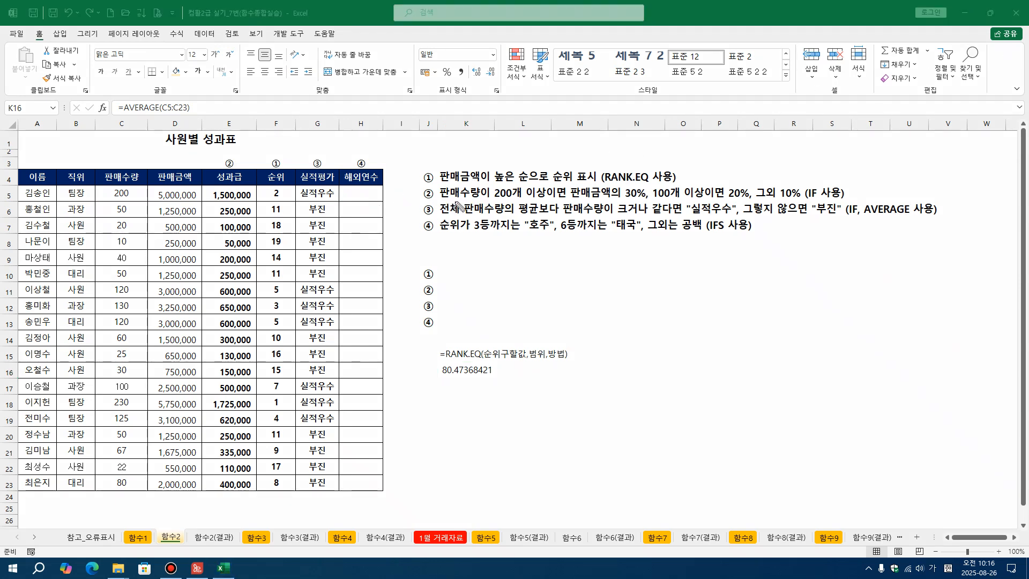
Step: Underline the 판매수량 average condition in task ③, circle C5 and the K16 average, link them with G5 and G6 in blue, and clear the markup
{"action": "left_click_drag", "start_coordinate": [443, 194], "coordinate": [475, 205]}
{"action": "mouse_move", "coordinate": [127, 186]}
{"action": "left_mouse_down"}
{"action": "mouse_move", "coordinate": [121, 200]}
{"action": "mouse_move", "coordinate": [138, 197]}
{"action": "left_mouse_up"}
{"action": "mouse_move", "coordinate": [68, 119]}
{"action": "left_mouse_down"}
{"action": "mouse_move", "coordinate": [257, 220]}
{"action": "mouse_move", "coordinate": [744, 310]}
{"action": "left_mouse_up"}
{"action": "left_click_drag", "start_coordinate": [440, 213], "coordinate": [532, 217]}
{"action": "mouse_move", "coordinate": [493, 378]}
{"action": "left_mouse_down"}
{"action": "mouse_move", "coordinate": [471, 383]}
{"action": "mouse_move", "coordinate": [437, 364]}
{"action": "mouse_move", "coordinate": [487, 383]}
{"action": "left_mouse_up"}
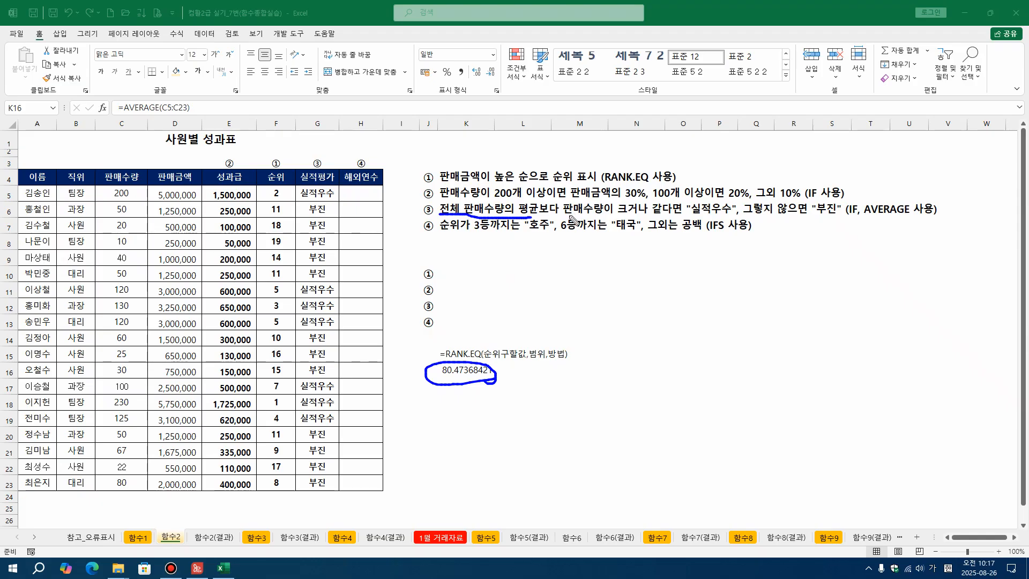
{"action": "left_click_drag", "start_coordinate": [569, 218], "coordinate": [603, 217]}
{"action": "mouse_move", "coordinate": [130, 187]}
{"action": "left_mouse_down"}
{"action": "mouse_move", "coordinate": [114, 199]}
{"action": "mouse_move", "coordinate": [134, 186]}
{"action": "mouse_move", "coordinate": [322, 324]}
{"action": "mouse_move", "coordinate": [425, 373]}
{"action": "mouse_move", "coordinate": [347, 251]}
{"action": "mouse_move", "coordinate": [339, 197]}
{"action": "left_mouse_up"}
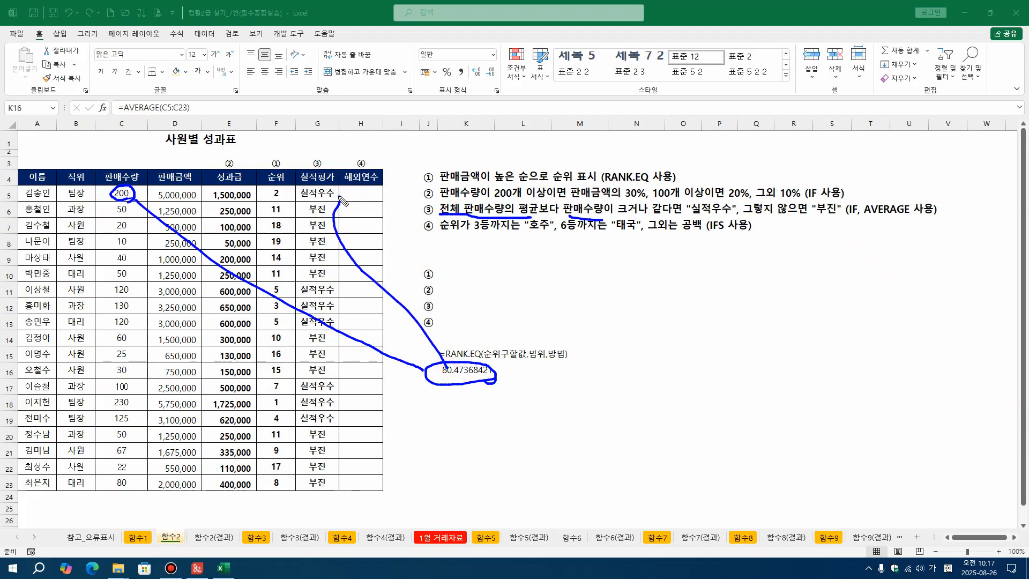
{"action": "mouse_move", "coordinate": [442, 370]}
{"action": "left_mouse_down"}
{"action": "mouse_move", "coordinate": [393, 339]}
{"action": "mouse_move", "coordinate": [312, 215]}
{"action": "left_mouse_up"}
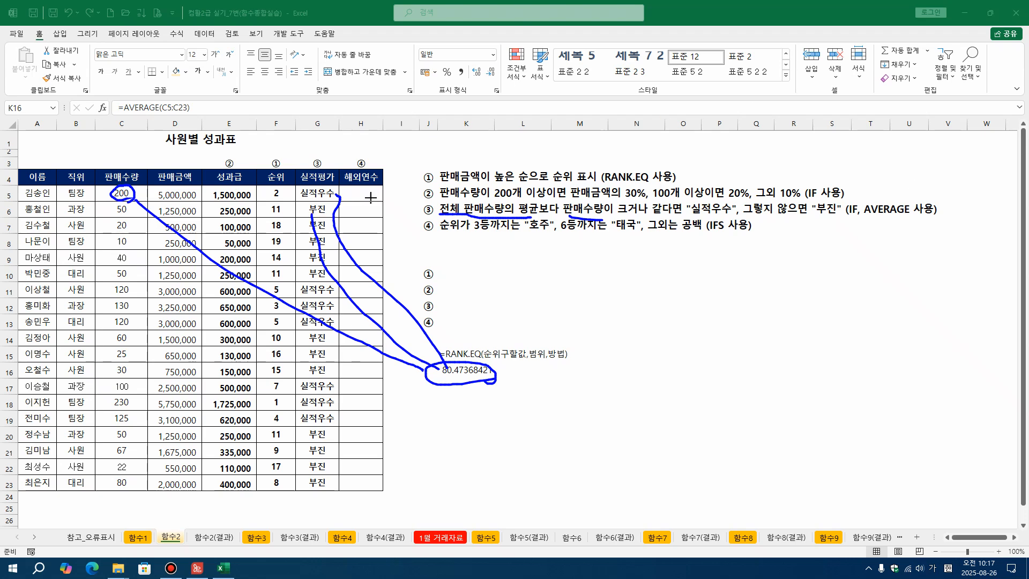
{"action": "key", "text": "Escape"}
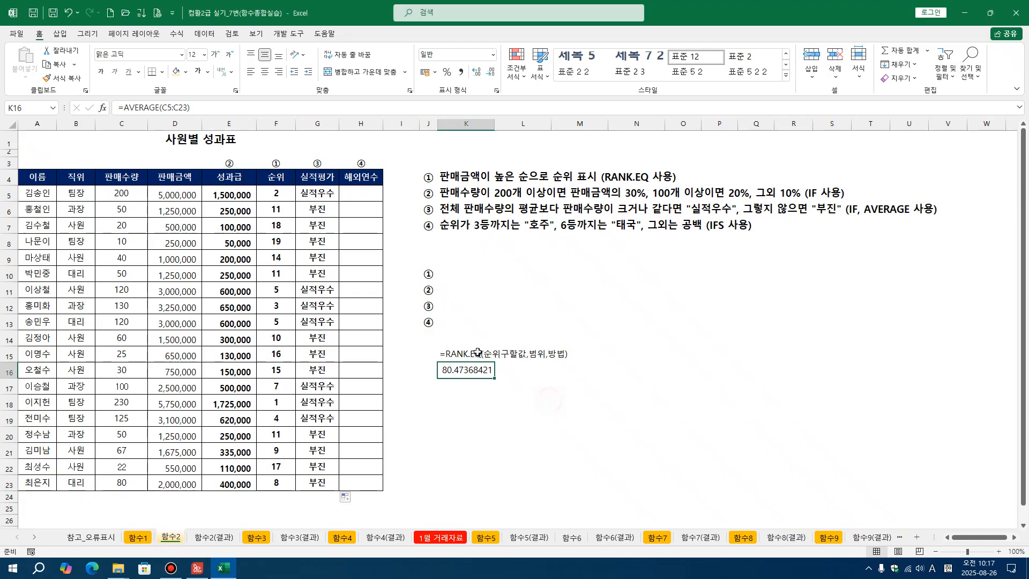
Step: Delete the RANK.EQ syntax note and the average formula from K15:K16
{"action": "left_click_drag", "start_coordinate": [465, 353], "coordinate": [467, 370]}
{"action": "key", "text": "Delete"}
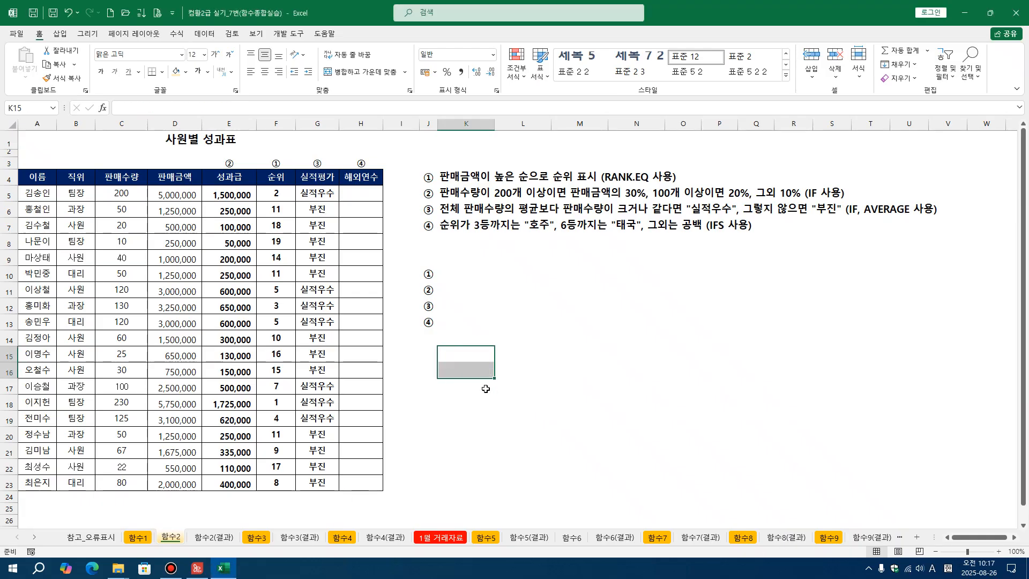
{"action": "left_click", "coordinate": [529, 382]}
Step: Read the task ④ condition for the 해외연수 column part by part, including the required IFS function
{"action": "left_click", "coordinate": [471, 212]}
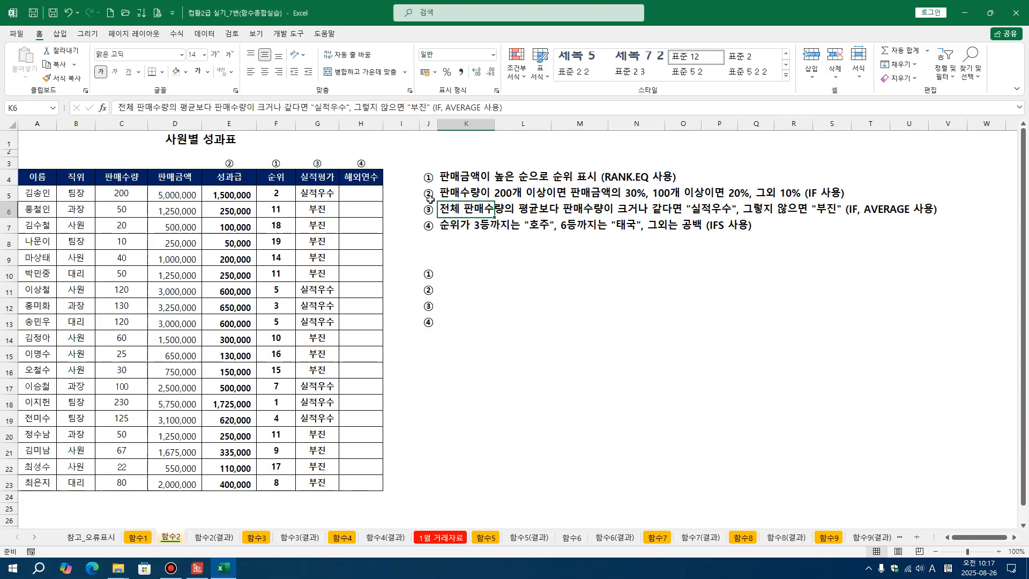
{"action": "left_click", "coordinate": [373, 194]}
{"action": "left_click", "coordinate": [464, 224]}
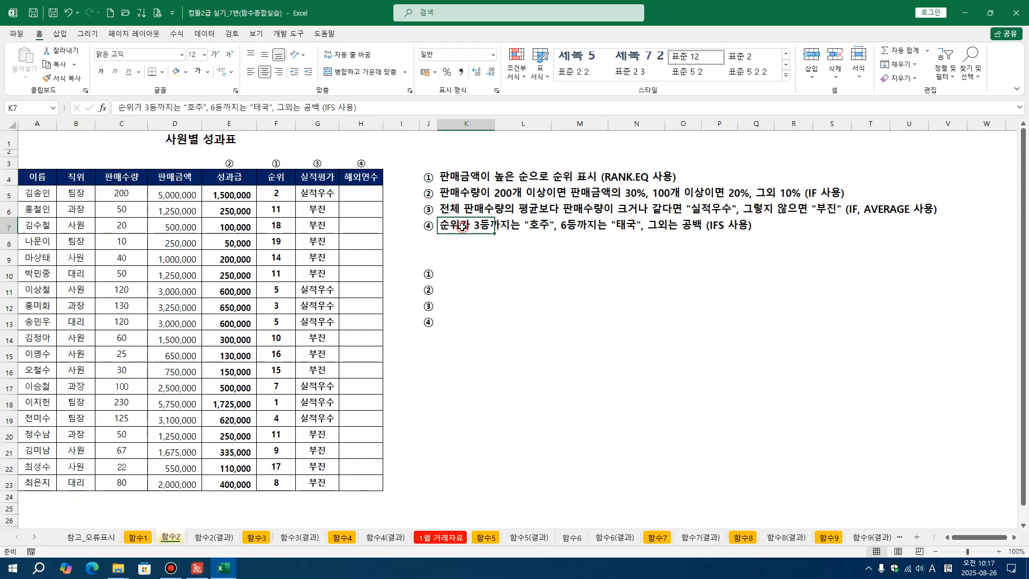
{"action": "left_click", "coordinate": [529, 225]}
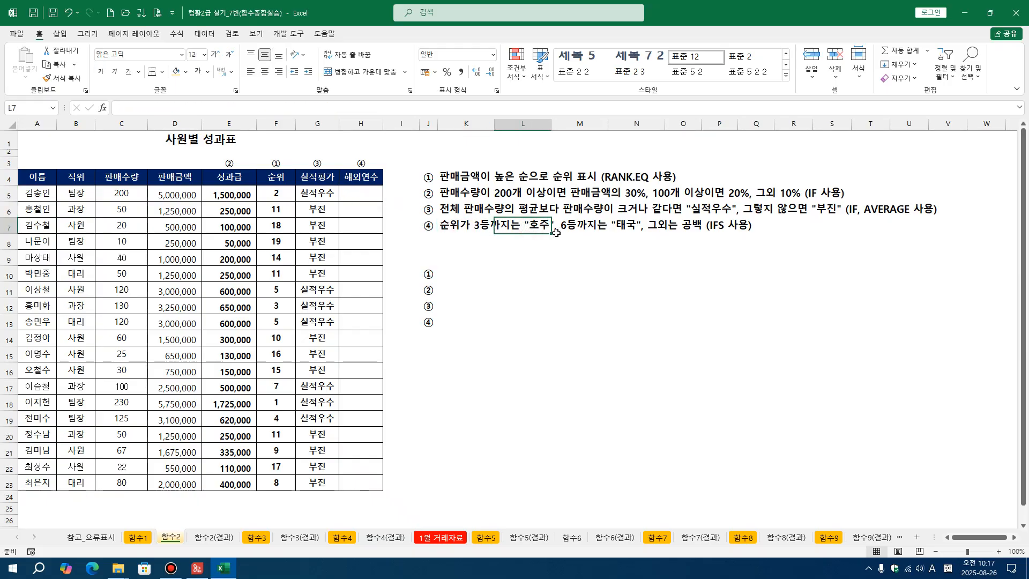
{"action": "left_click", "coordinate": [567, 236]}
{"action": "left_click", "coordinate": [574, 227]}
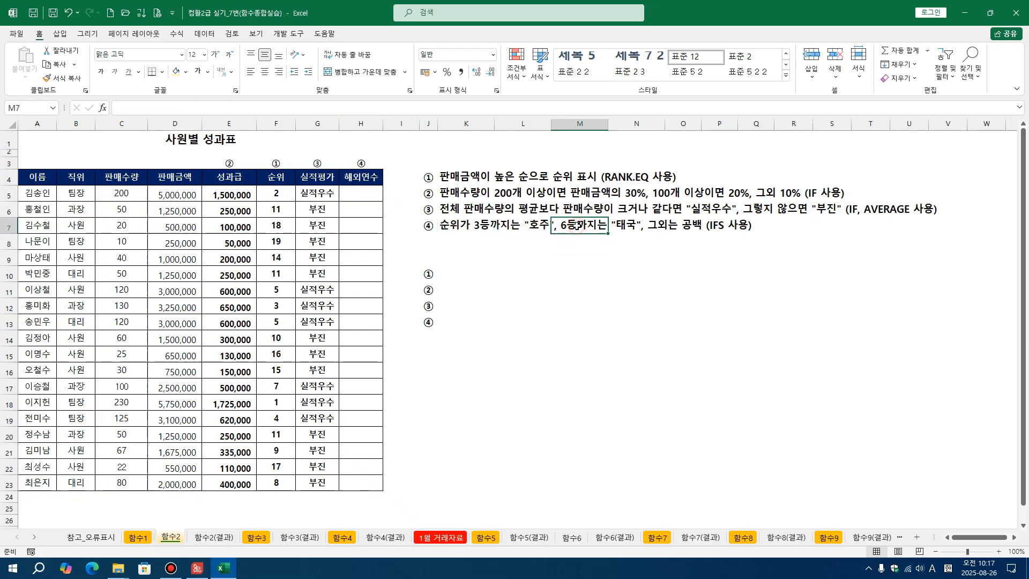
{"action": "left_click", "coordinate": [636, 225]}
{"action": "left_click", "coordinate": [674, 227]}
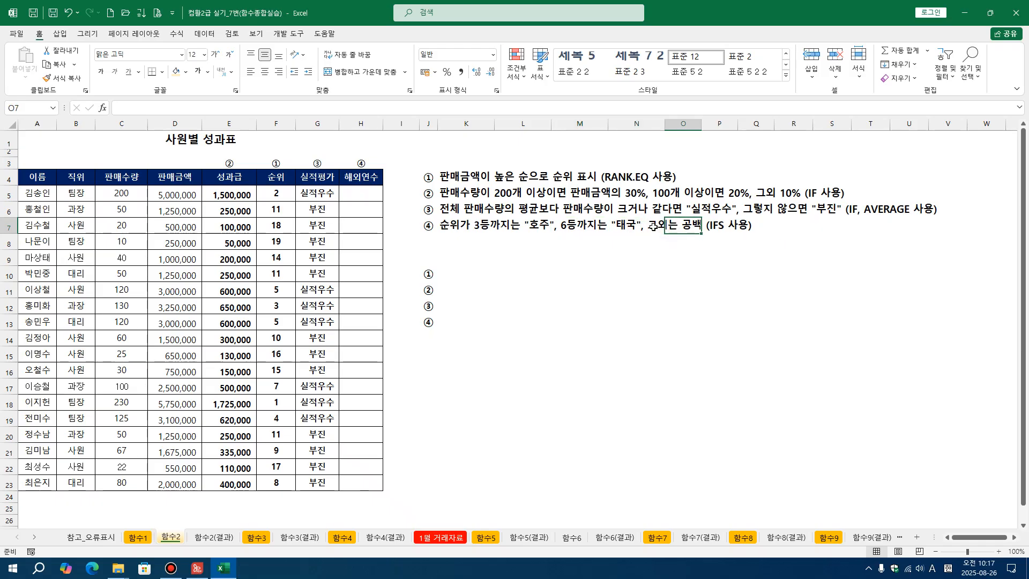
{"action": "left_click", "coordinate": [654, 227]}
{"action": "left_click", "coordinate": [716, 227]}
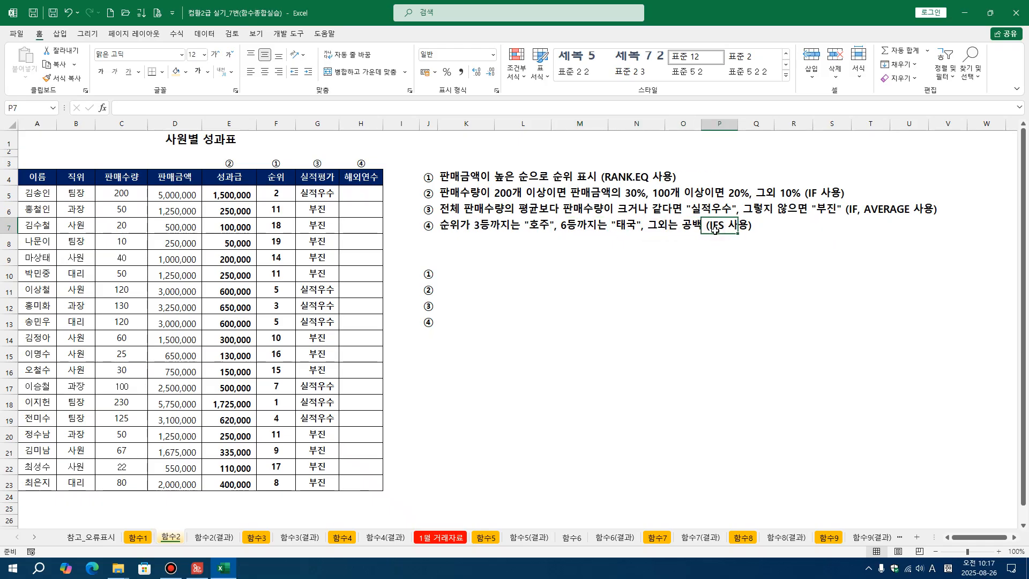
{"action": "left_click", "coordinate": [462, 229]}
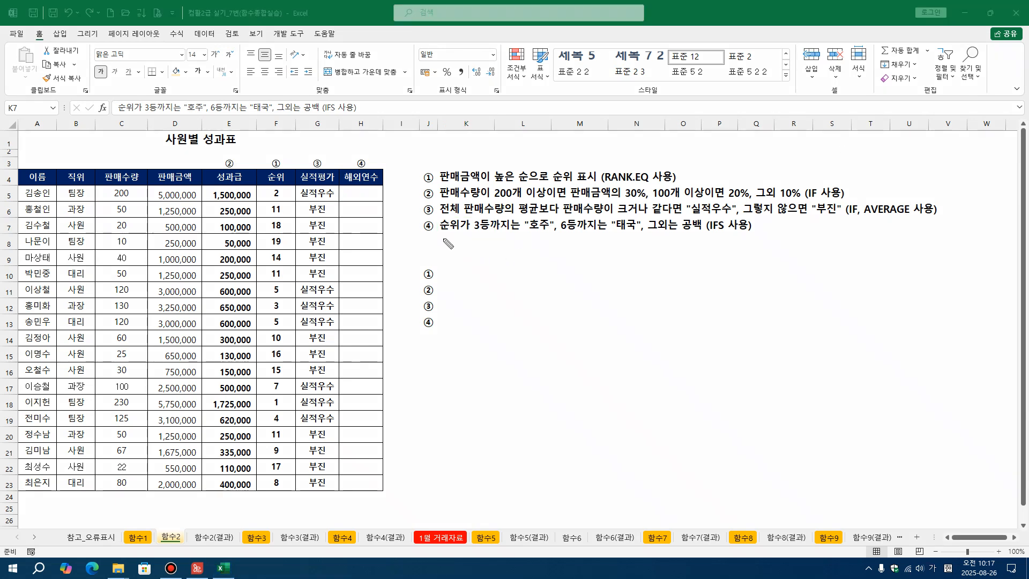
Step: Underline the 3등 and 6등 conditions in task ④ and write ranks 1, 2, 3 and 4, 5, 6 beneath them in blue
{"action": "mouse_move", "coordinate": [437, 232]}
{"action": "left_mouse_down"}
{"action": "mouse_move", "coordinate": [489, 232]}
{"action": "mouse_move", "coordinate": [459, 255]}
{"action": "mouse_move", "coordinate": [459, 338]}
{"action": "left_mouse_up"}
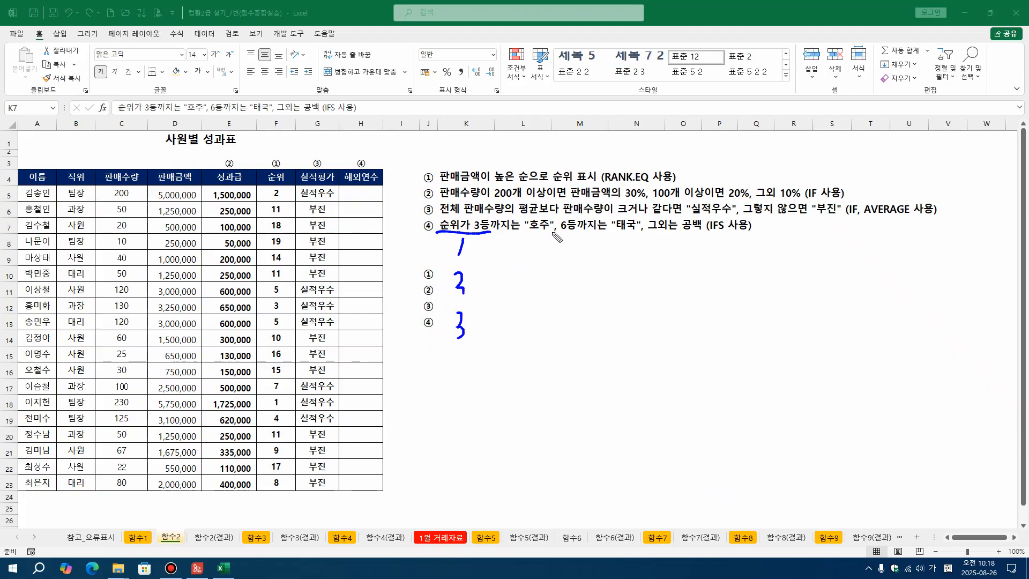
{"action": "mouse_move", "coordinate": [552, 233]}
{"action": "left_mouse_down"}
{"action": "mouse_move", "coordinate": [583, 231]}
{"action": "mouse_move", "coordinate": [561, 250]}
{"action": "mouse_move", "coordinate": [586, 246]}
{"action": "mouse_move", "coordinate": [569, 266]}
{"action": "left_mouse_up"}
{"action": "mouse_move", "coordinate": [570, 275]}
{"action": "left_mouse_down"}
{"action": "mouse_move", "coordinate": [571, 292]}
{"action": "mouse_move", "coordinate": [580, 276]}
{"action": "left_mouse_up"}
{"action": "left_click_drag", "start_coordinate": [575, 321], "coordinate": [568, 344]}
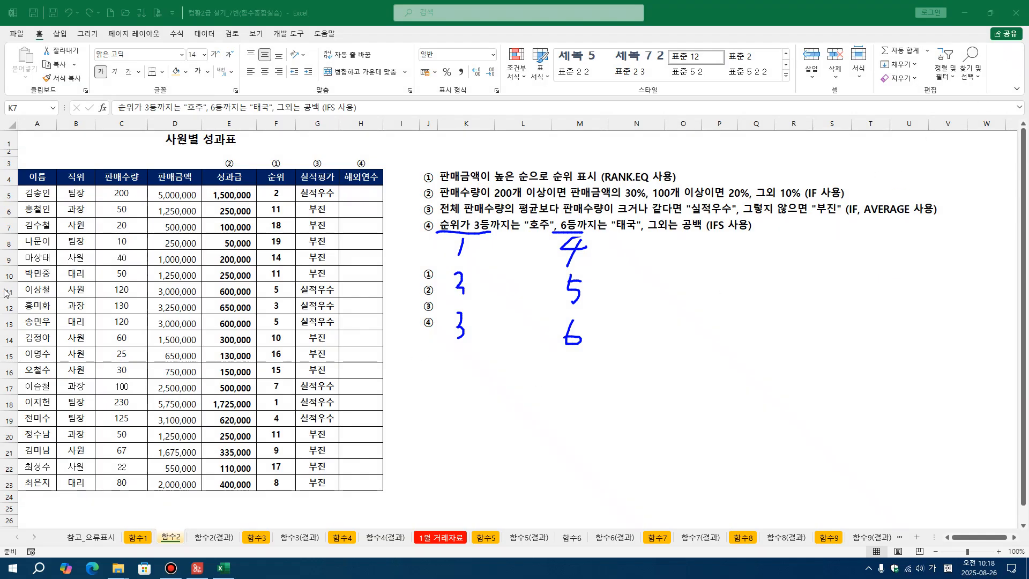
Step: Select the 이름 cells A5:A23 to count the employees, and write 7~19 with an arrow beneath the underlined 그외는 공백 condition
{"action": "left_click_drag", "start_coordinate": [37, 194], "coordinate": [4, 485]}
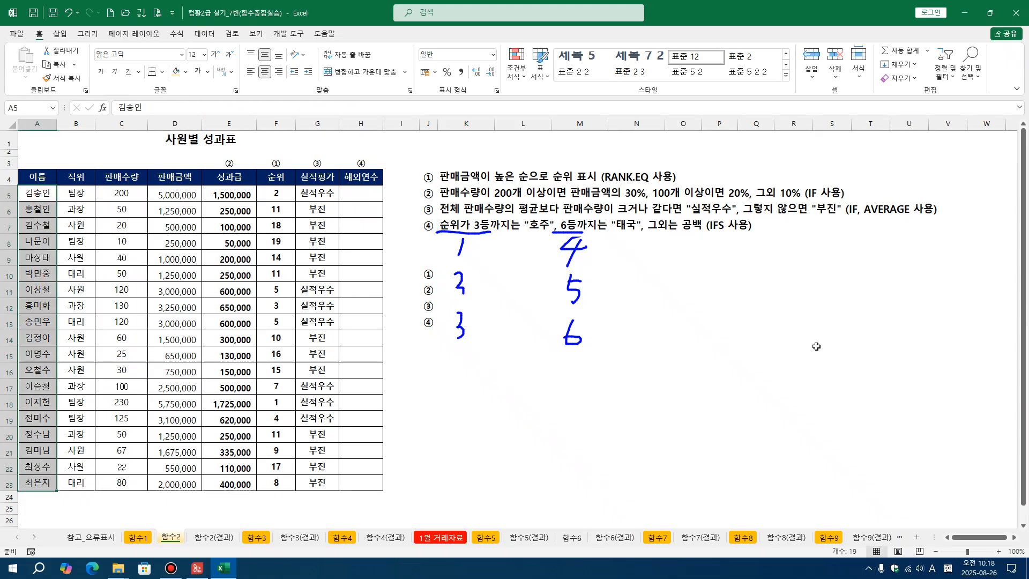
{"action": "left_click", "coordinate": [784, 352]}
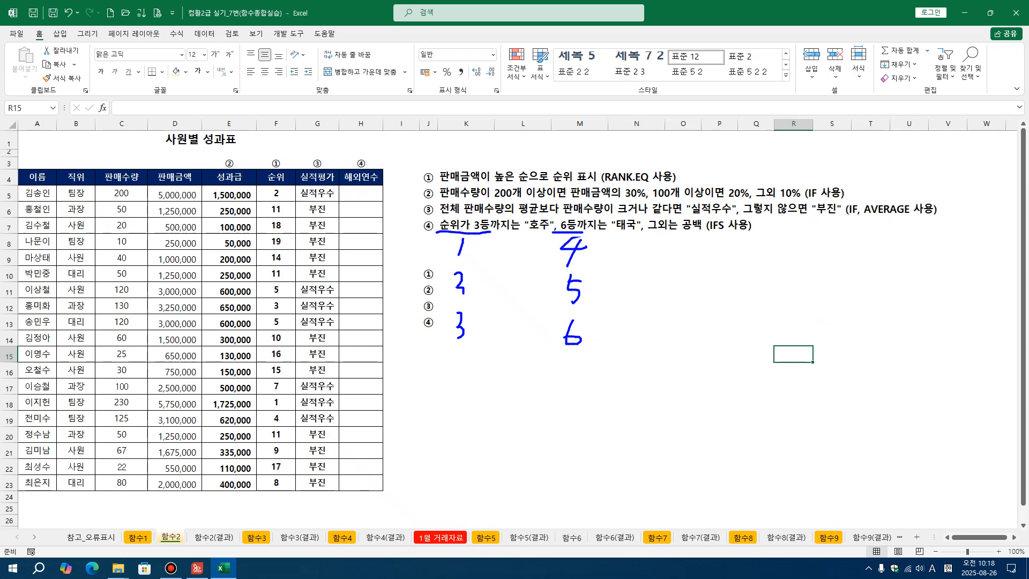
{"action": "mouse_move", "coordinate": [702, 275]}
{"action": "left_mouse_down"}
{"action": "mouse_move", "coordinate": [718, 260]}
{"action": "mouse_move", "coordinate": [717, 294]}
{"action": "mouse_move", "coordinate": [756, 279]}
{"action": "mouse_move", "coordinate": [770, 297]}
{"action": "left_mouse_up"}
{"action": "mouse_move", "coordinate": [783, 272]}
{"action": "left_mouse_down"}
{"action": "mouse_move", "coordinate": [799, 280]}
{"action": "mouse_move", "coordinate": [792, 311]}
{"action": "left_mouse_up"}
{"action": "left_click_drag", "start_coordinate": [657, 235], "coordinate": [767, 237]}
{"action": "left_click_drag", "start_coordinate": [717, 257], "coordinate": [721, 235]}
{"action": "left_click_drag", "start_coordinate": [721, 236], "coordinate": [730, 261]}
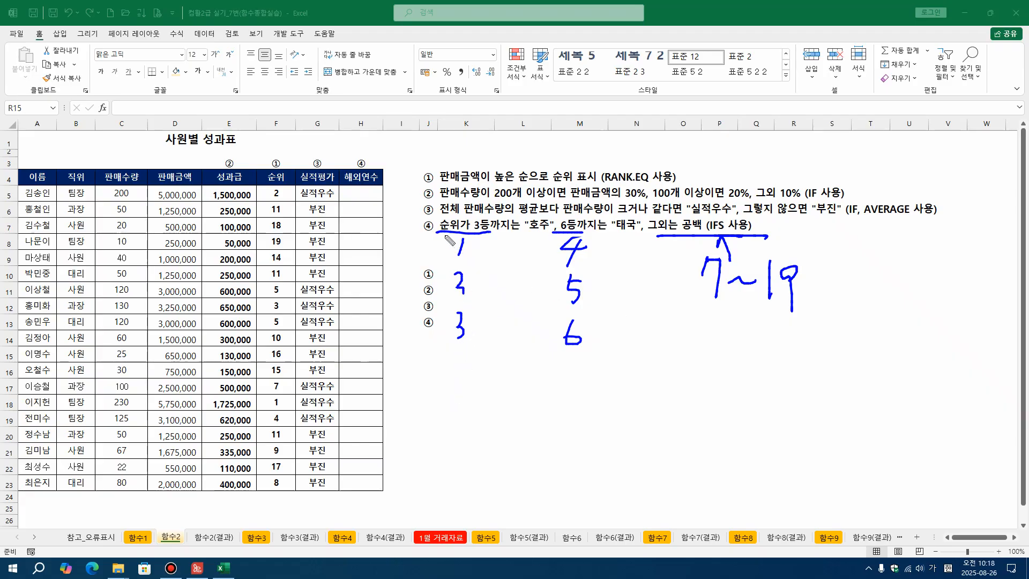
Step: Box the two handwritten rank groups and write the conditions <=3 and <=6 beneath them
{"action": "mouse_move", "coordinate": [445, 236]}
{"action": "left_mouse_down"}
{"action": "mouse_move", "coordinate": [452, 345]}
{"action": "mouse_move", "coordinate": [482, 278]}
{"action": "mouse_move", "coordinate": [484, 234]}
{"action": "mouse_move", "coordinate": [447, 237]}
{"action": "mouse_move", "coordinate": [443, 252]}
{"action": "left_mouse_up"}
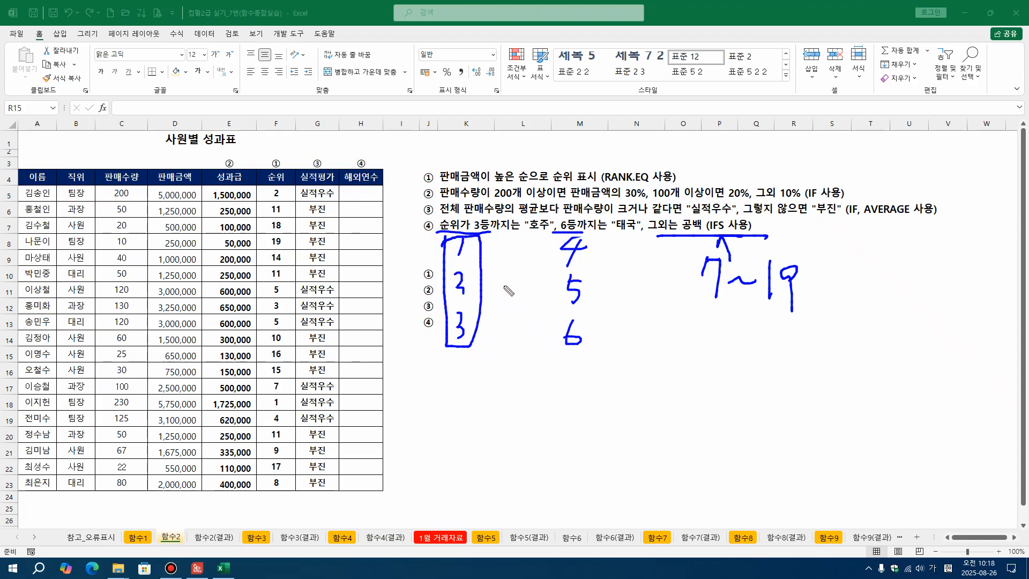
{"action": "mouse_move", "coordinate": [549, 235]}
{"action": "left_mouse_down"}
{"action": "mouse_move", "coordinate": [551, 362]}
{"action": "mouse_move", "coordinate": [600, 337]}
{"action": "mouse_move", "coordinate": [598, 233]}
{"action": "mouse_move", "coordinate": [546, 238]}
{"action": "left_mouse_up"}
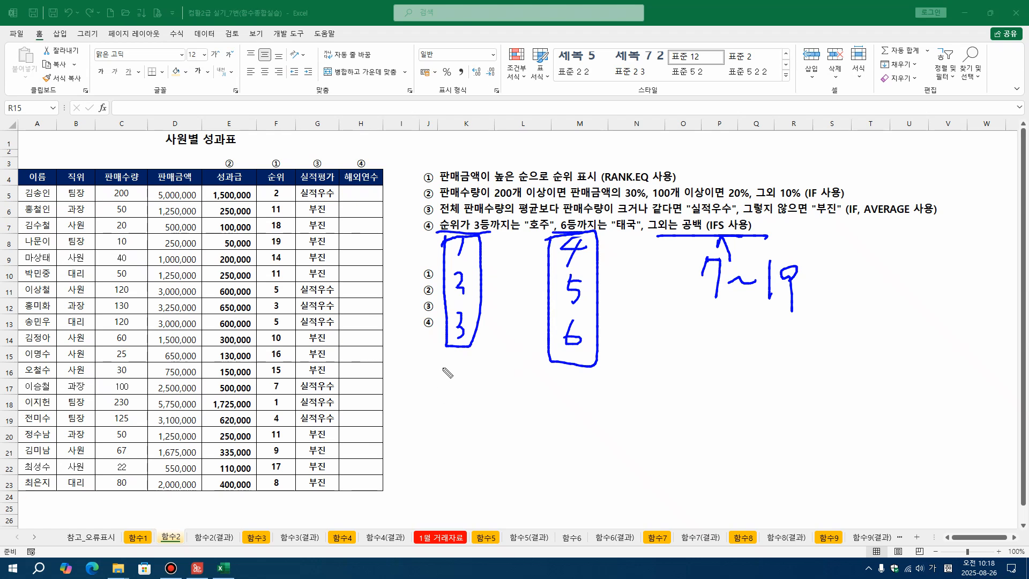
{"action": "mouse_move", "coordinate": [435, 363]}
{"action": "left_mouse_down"}
{"action": "mouse_move", "coordinate": [435, 394]}
{"action": "mouse_move", "coordinate": [451, 371]}
{"action": "mouse_move", "coordinate": [444, 382]}
{"action": "mouse_move", "coordinate": [473, 377]}
{"action": "mouse_move", "coordinate": [467, 389]}
{"action": "left_mouse_up"}
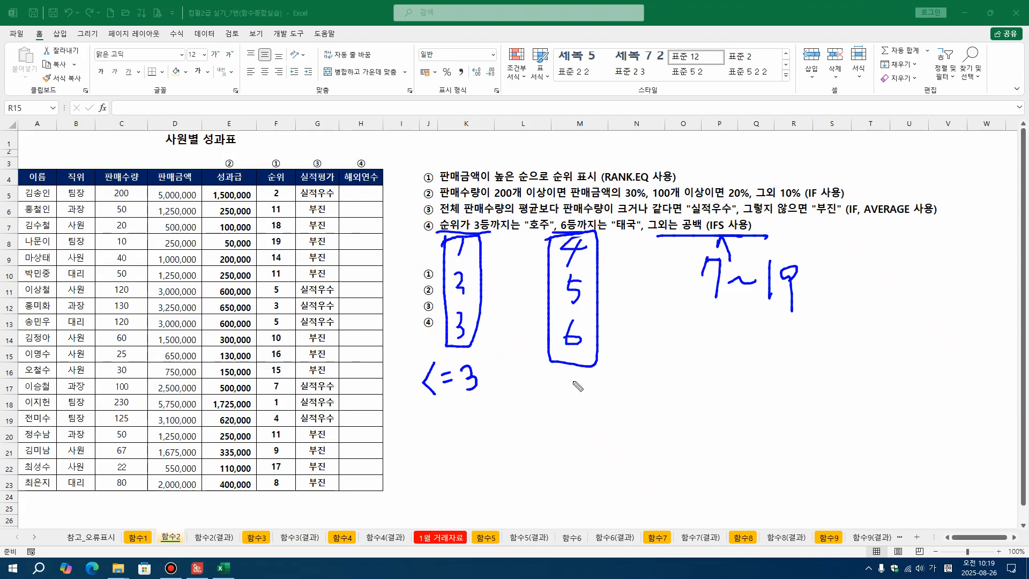
{"action": "mouse_move", "coordinate": [572, 381]}
{"action": "left_mouse_down"}
{"action": "mouse_move", "coordinate": [573, 402]}
{"action": "mouse_move", "coordinate": [592, 390]}
{"action": "mouse_move", "coordinate": [606, 399]}
{"action": "left_mouse_up"}
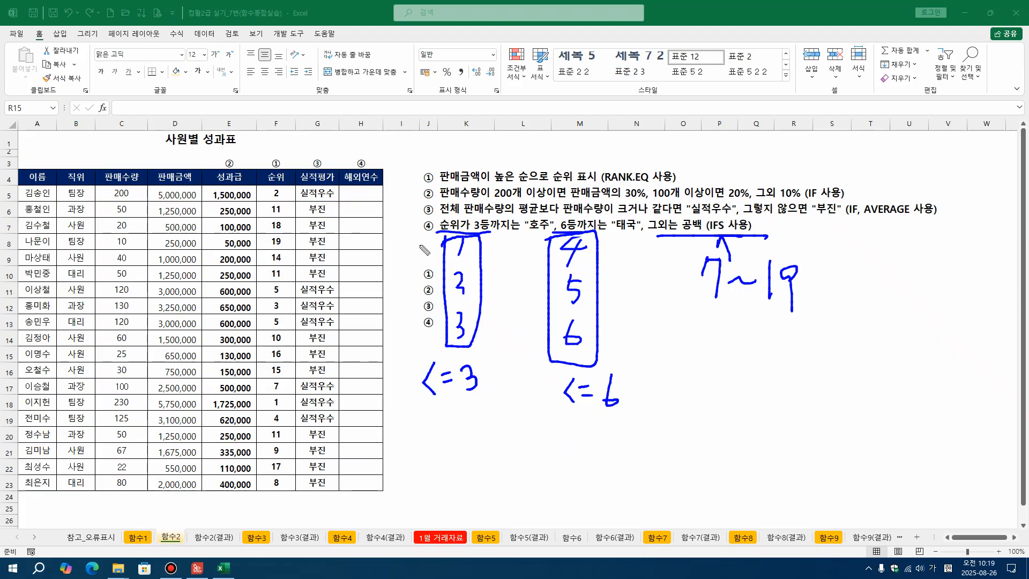
Step: Circle the whole first rank group with its <=3 condition, label it 조건, and draw an arrow to it
{"action": "mouse_move", "coordinate": [428, 223]}
{"action": "left_mouse_down"}
{"action": "mouse_move", "coordinate": [506, 251]}
{"action": "mouse_move", "coordinate": [524, 423]}
{"action": "mouse_move", "coordinate": [378, 343]}
{"action": "mouse_move", "coordinate": [450, 230]}
{"action": "left_mouse_up"}
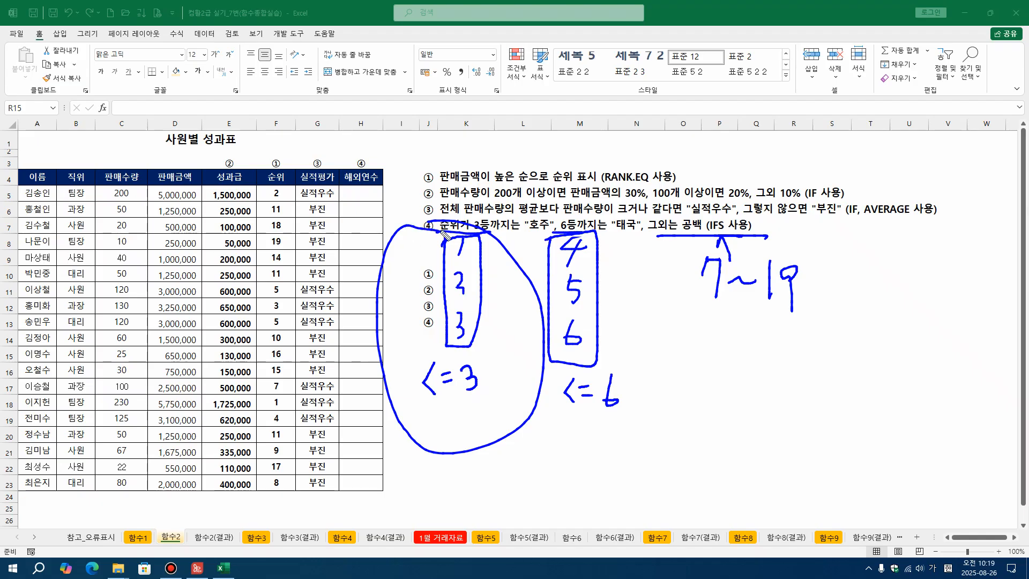
{"action": "mouse_move", "coordinate": [488, 438]}
{"action": "left_mouse_down"}
{"action": "mouse_move", "coordinate": [501, 448]}
{"action": "mouse_move", "coordinate": [497, 469]}
{"action": "mouse_move", "coordinate": [514, 456]}
{"action": "mouse_move", "coordinate": [536, 479]}
{"action": "left_mouse_up"}
{"action": "mouse_move", "coordinate": [499, 513]}
{"action": "left_mouse_down"}
{"action": "mouse_move", "coordinate": [452, 480]}
{"action": "mouse_move", "coordinate": [415, 424]}
{"action": "left_mouse_up"}
{"action": "left_click_drag", "start_coordinate": [415, 424], "coordinate": [437, 431]}
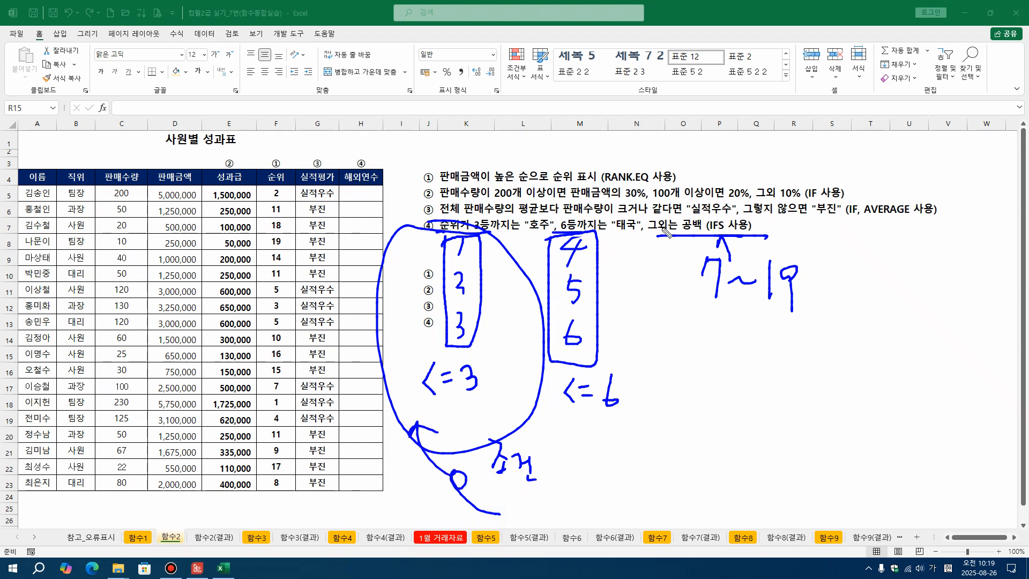
Step: Circle "호주" and <=6, write 4 with an arrow toward 7~19, and clear all the drawn markup
{"action": "mouse_move", "coordinate": [545, 235]}
{"action": "left_mouse_down"}
{"action": "mouse_move", "coordinate": [530, 237]}
{"action": "mouse_move", "coordinate": [546, 216]}
{"action": "mouse_move", "coordinate": [550, 240]}
{"action": "left_mouse_up"}
{"action": "left_click_drag", "start_coordinate": [594, 434], "coordinate": [604, 461]}
{"action": "mouse_move", "coordinate": [611, 456]}
{"action": "left_mouse_down"}
{"action": "mouse_move", "coordinate": [659, 456]}
{"action": "mouse_move", "coordinate": [792, 364]}
{"action": "mouse_move", "coordinate": [787, 336]}
{"action": "mouse_move", "coordinate": [800, 345]}
{"action": "left_mouse_up"}
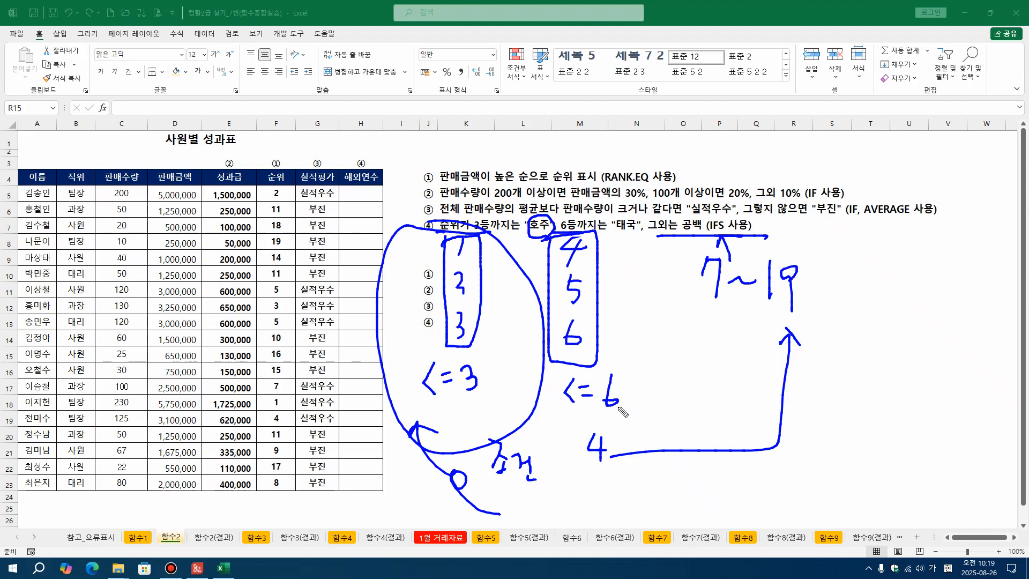
{"action": "mouse_move", "coordinate": [624, 418]}
{"action": "left_mouse_down"}
{"action": "mouse_move", "coordinate": [598, 422]}
{"action": "mouse_move", "coordinate": [600, 368]}
{"action": "mouse_move", "coordinate": [622, 415]}
{"action": "left_mouse_up"}
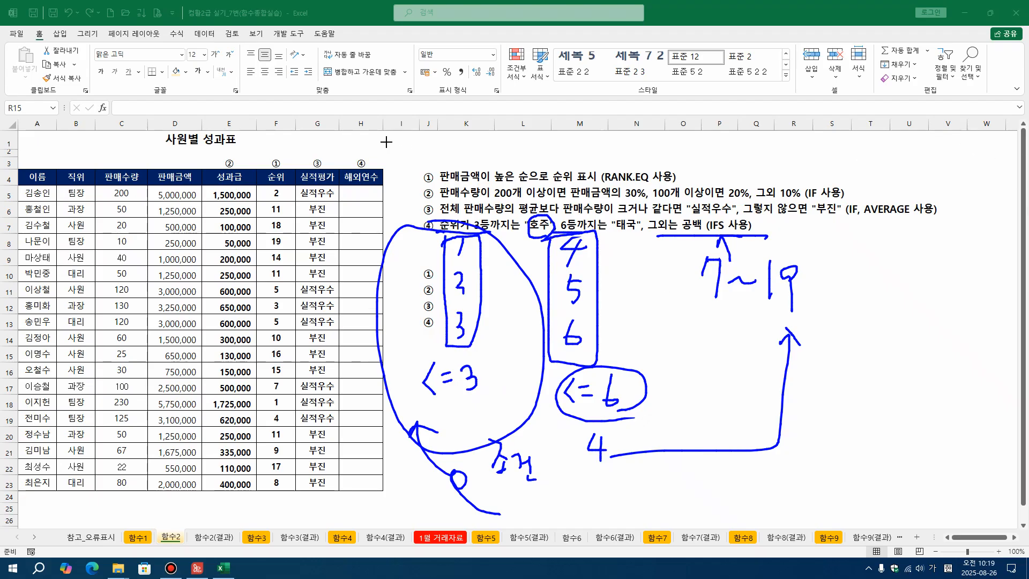
{"action": "mouse_move", "coordinate": [271, 168]}
{"action": "left_mouse_down"}
{"action": "mouse_move", "coordinate": [448, 443]}
{"action": "mouse_move", "coordinate": [884, 547]}
{"action": "left_mouse_up"}
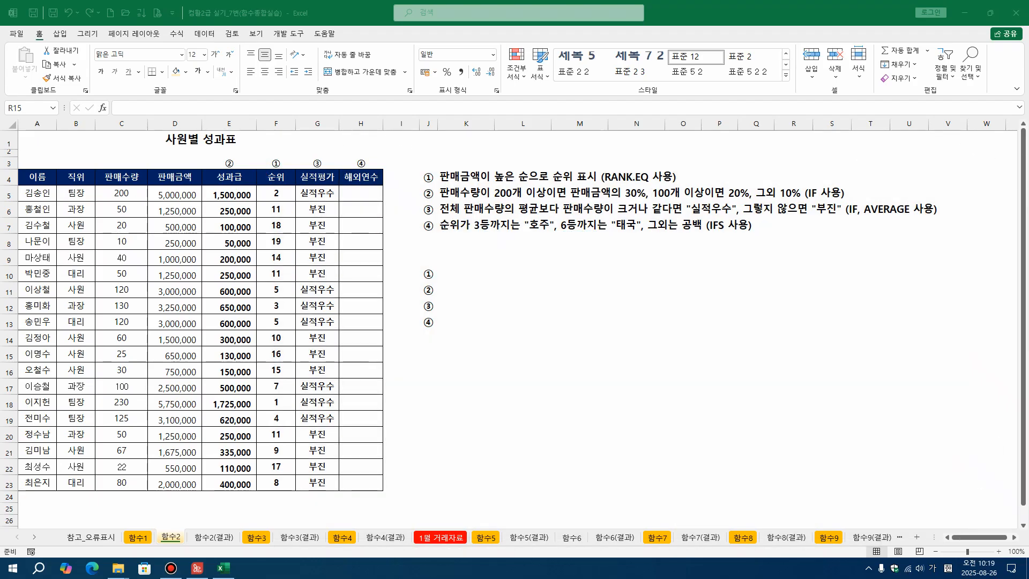
{"action": "left_click", "coordinate": [523, 381]}
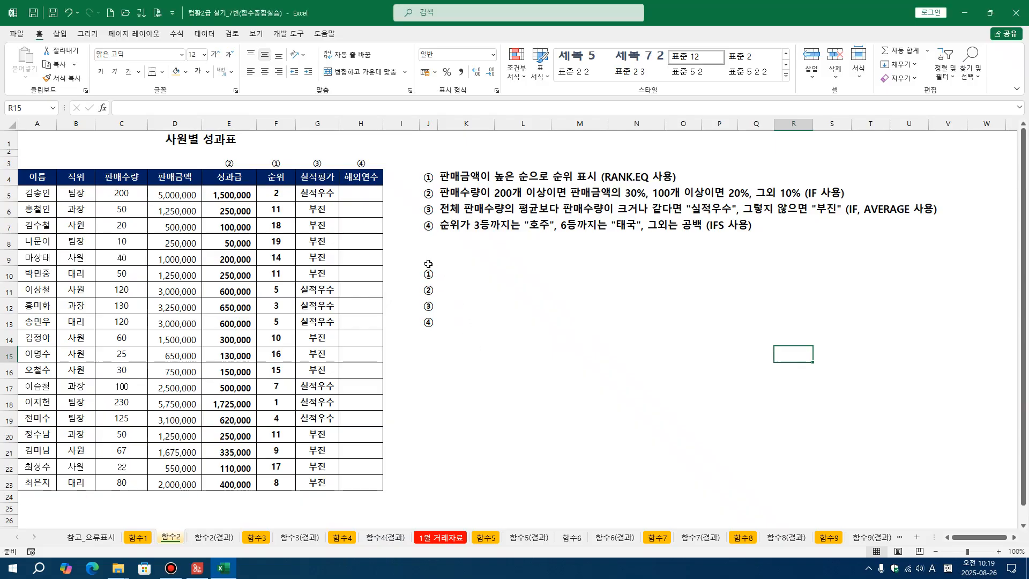
{"action": "left_click", "coordinate": [399, 197]}
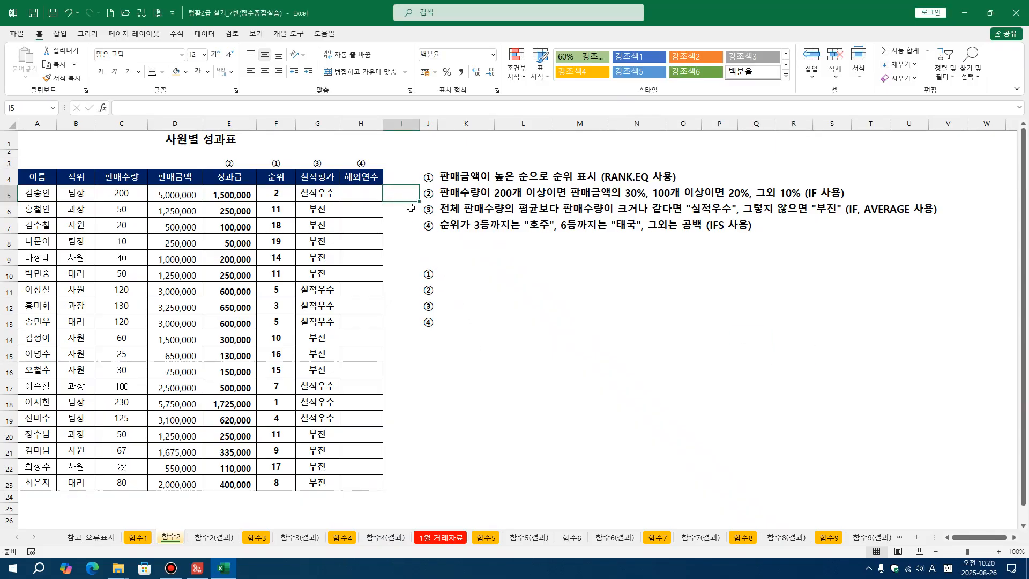
{"action": "type", "text": "="}
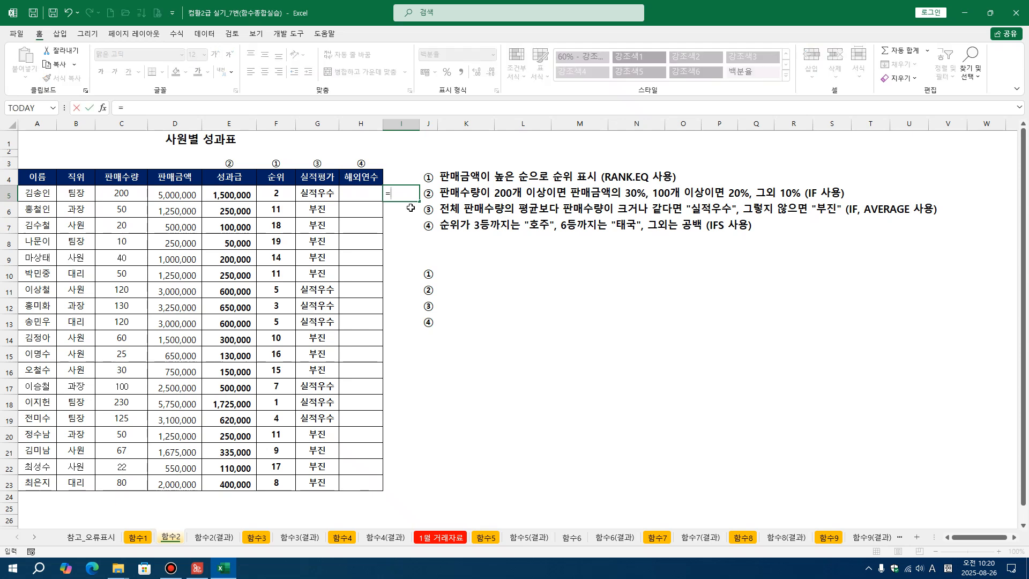
{"action": "type", "text": "R"}
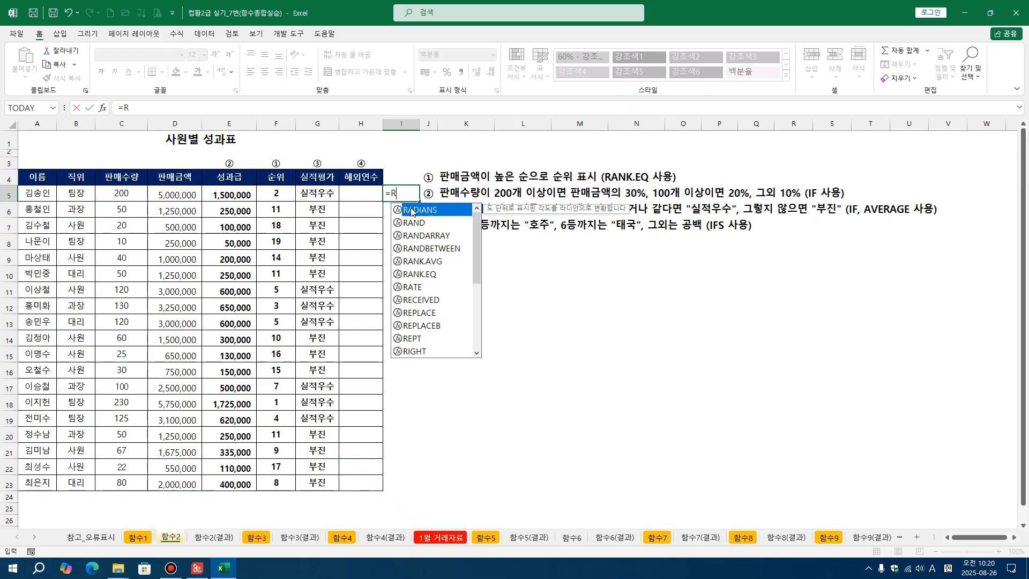
{"action": "type", "text": "NK"}
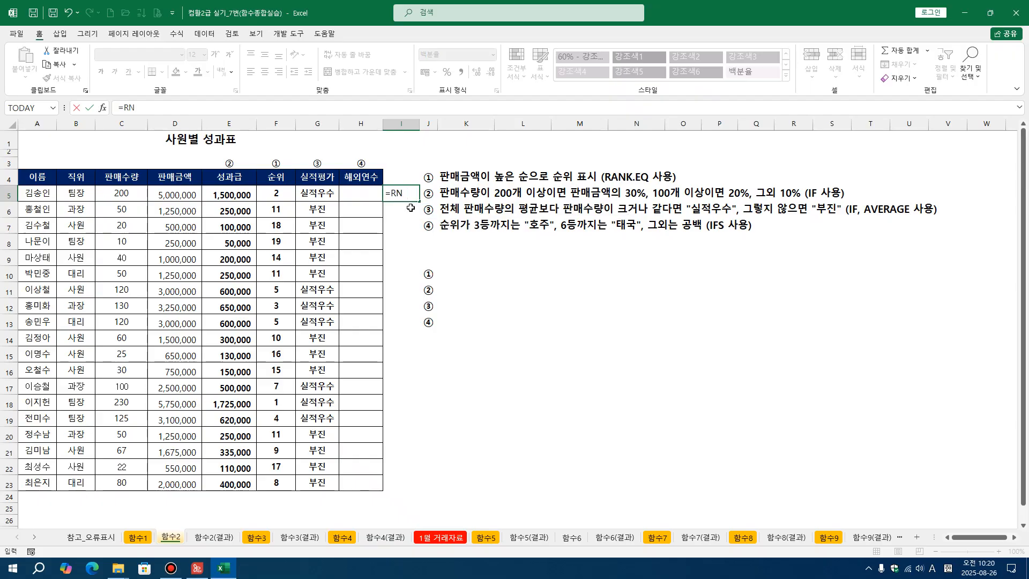
{"action": "key", "text": "BackSpace"}
{"action": "key", "text": "BackSpace"}
{"action": "key", "text": "BackSpace"}
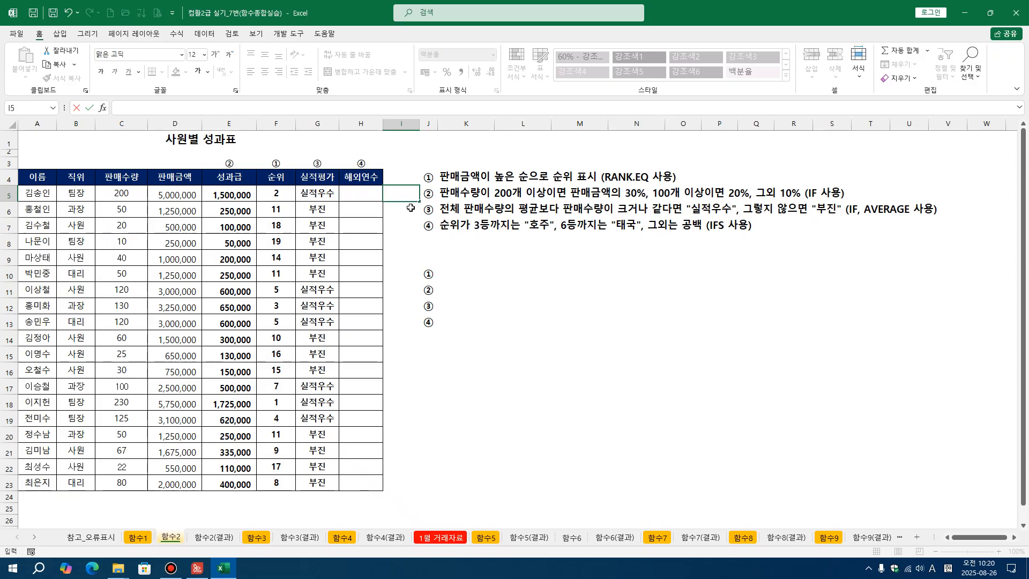
{"action": "left_click", "coordinate": [582, 290]}
Step: Look over the 순위 values in F5:F23 and inspect the formulas in F5 and F6
{"action": "left_click_drag", "start_coordinate": [281, 194], "coordinate": [276, 484]}
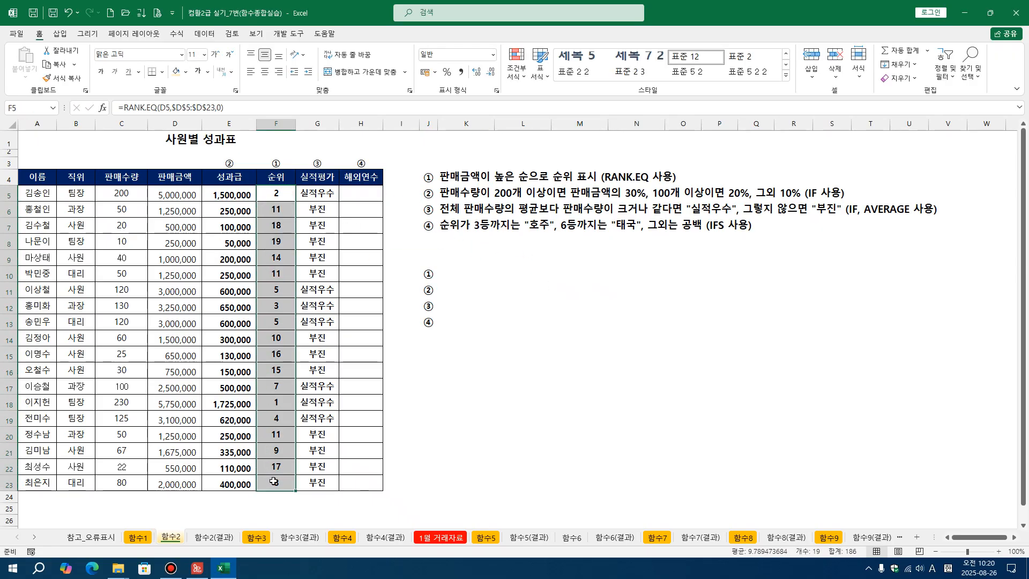
{"action": "left_click", "coordinate": [460, 321]}
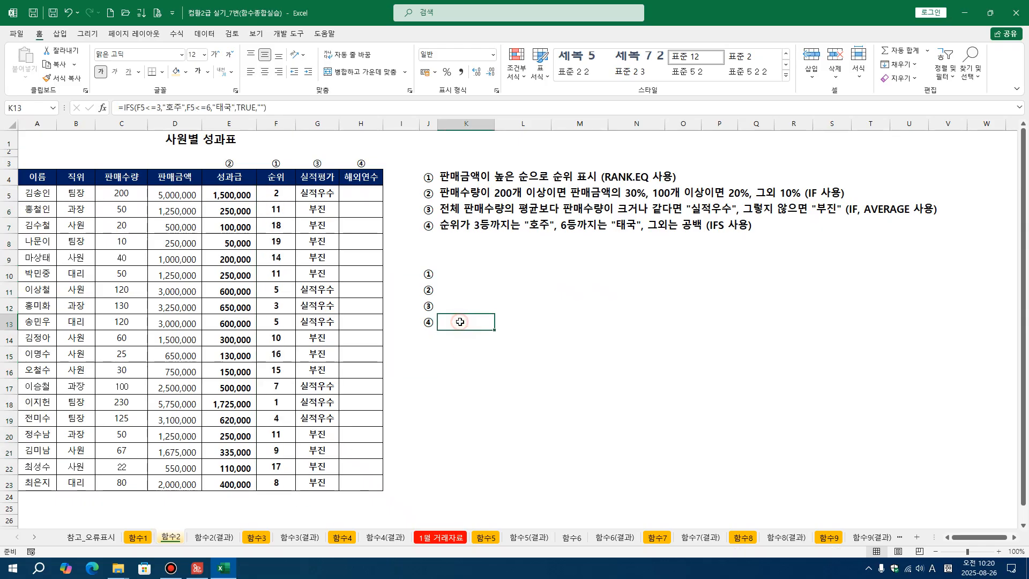
{"action": "left_click", "coordinate": [466, 370]}
{"action": "left_click", "coordinate": [278, 195]}
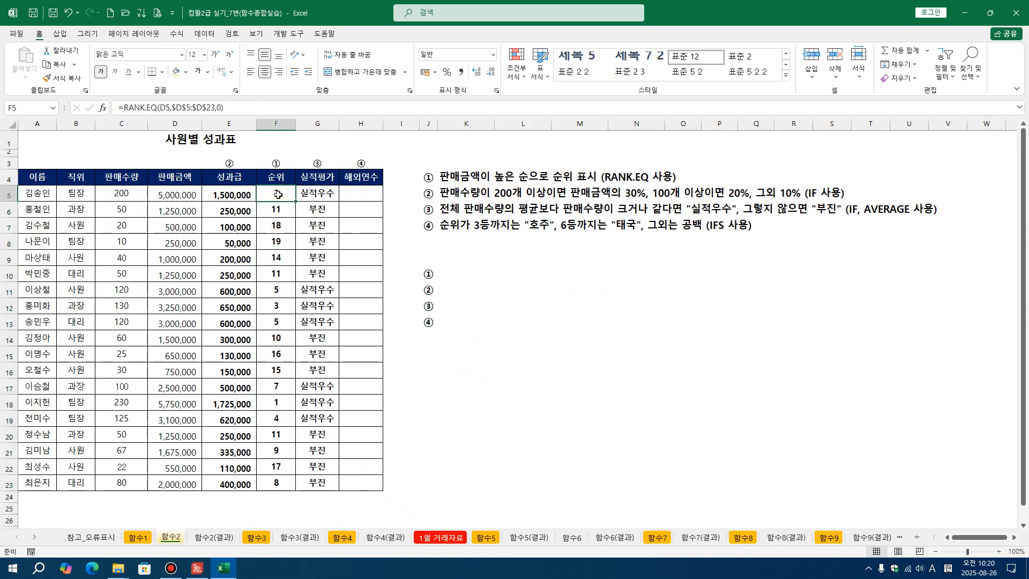
{"action": "left_click", "coordinate": [266, 209]}
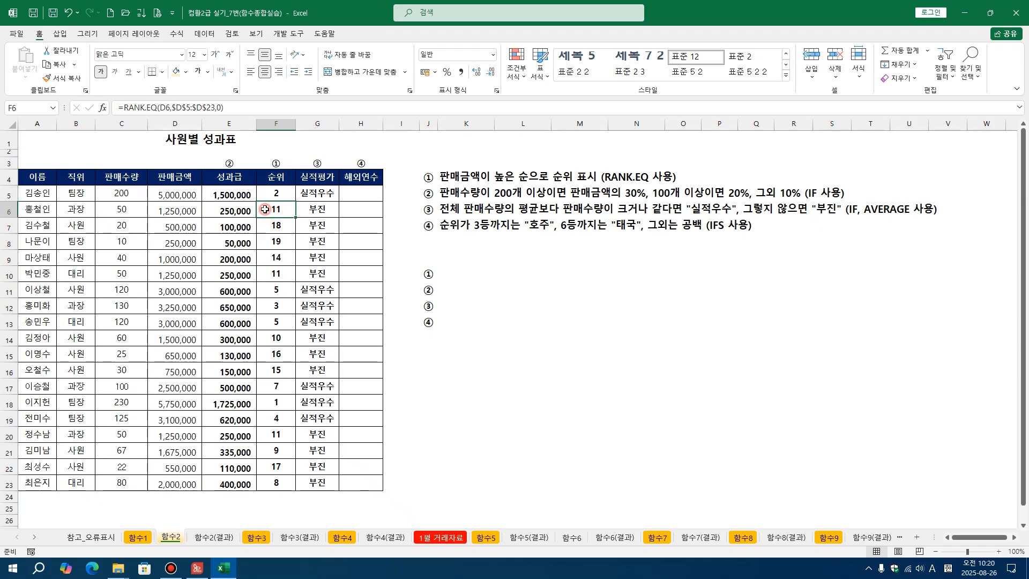
Step: Make cell H5 bold and begin its IFS formula with the condition F5<=3 returning "호주"
{"action": "left_click", "coordinate": [369, 199]}
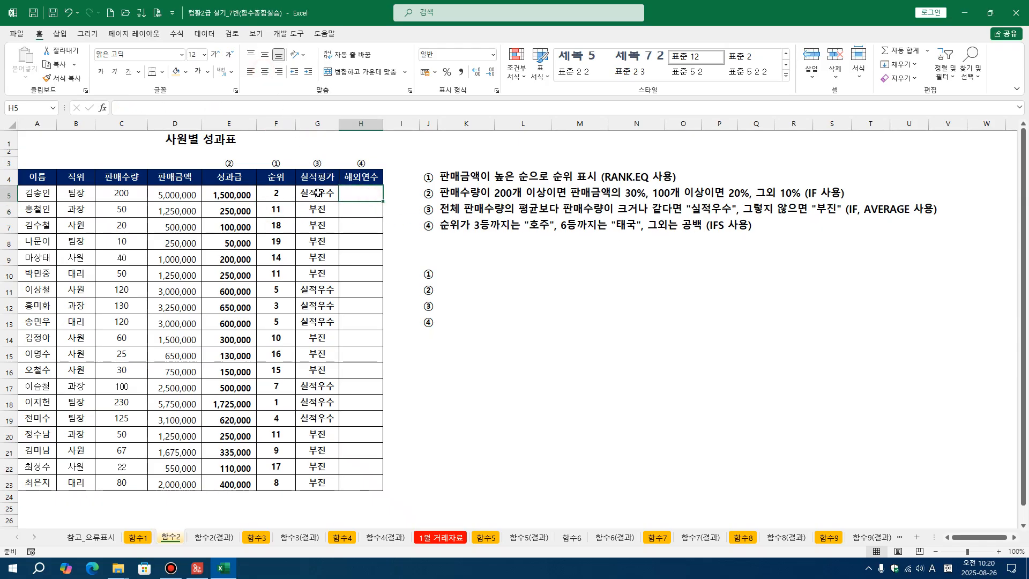
{"action": "left_click", "coordinate": [101, 71]}
{"action": "type", "text": "=IF"}
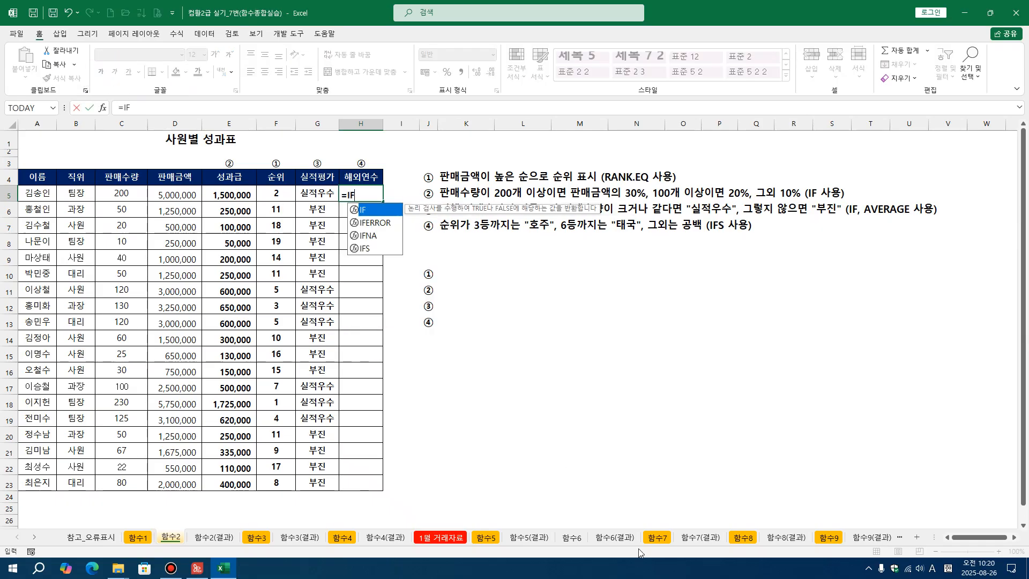
{"action": "type", "text": "S("}
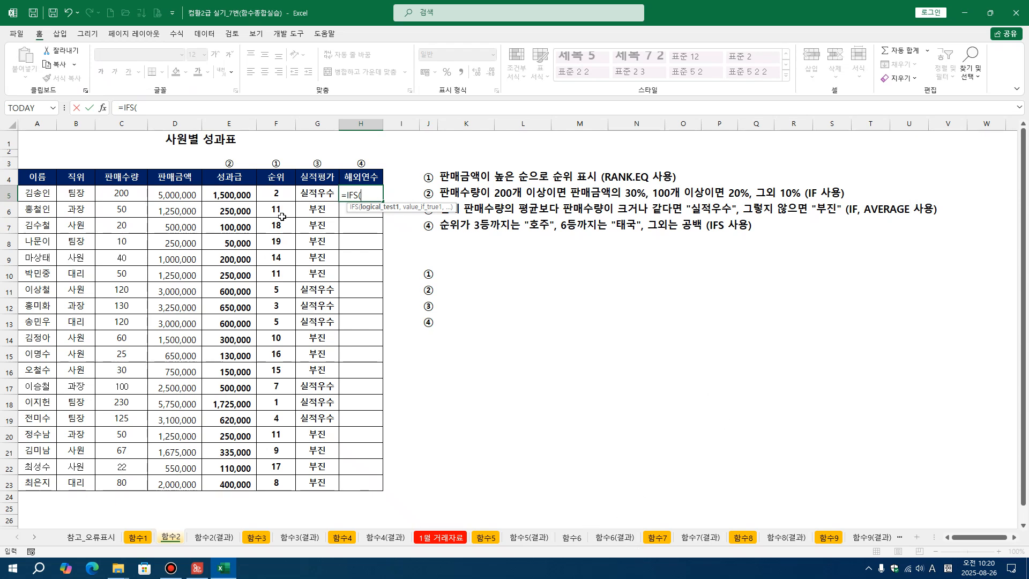
{"action": "left_click", "coordinate": [274, 197]}
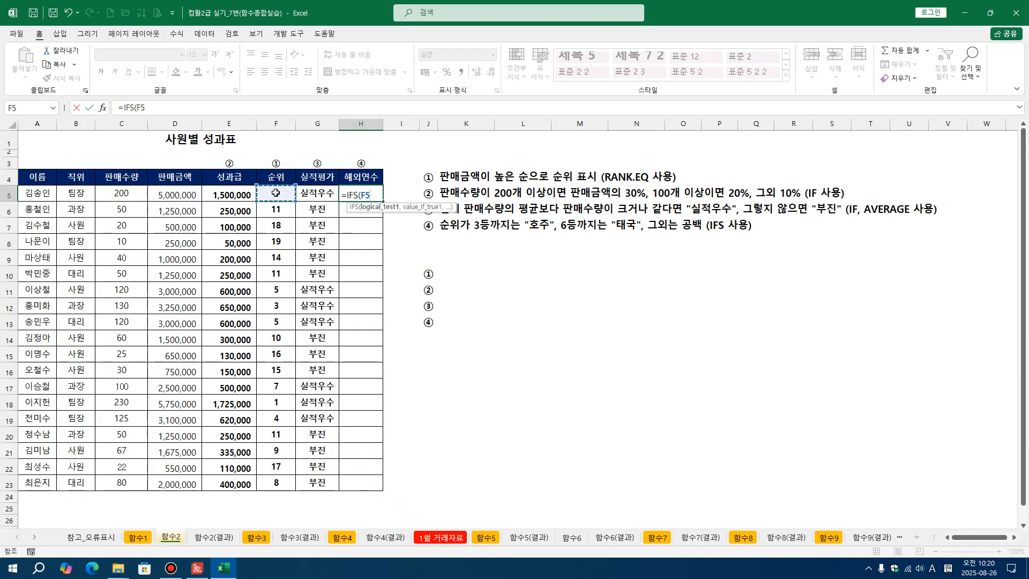
{"action": "type", "text": "<=3,"}
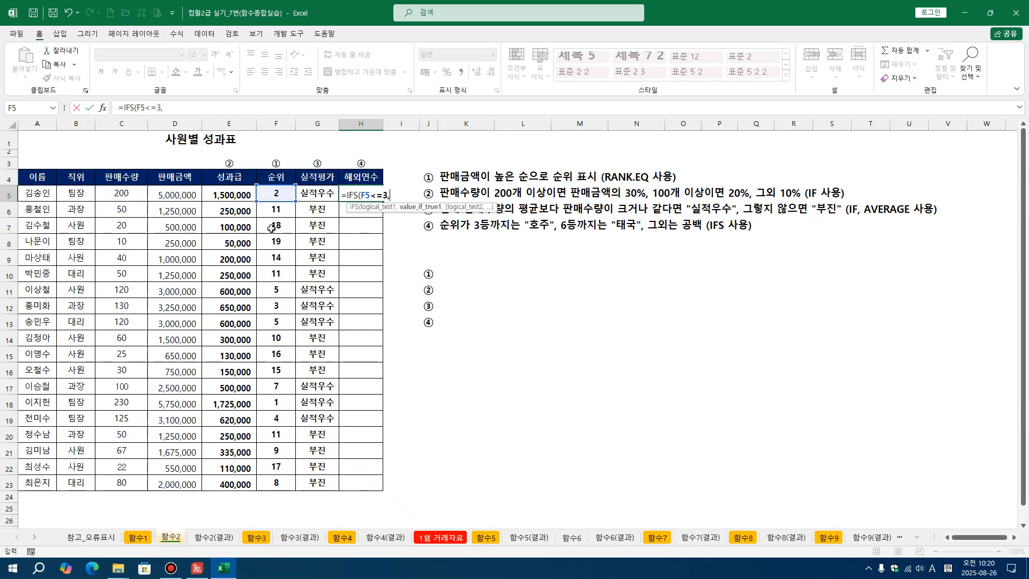
{"action": "type", "text": "\"호주\","}
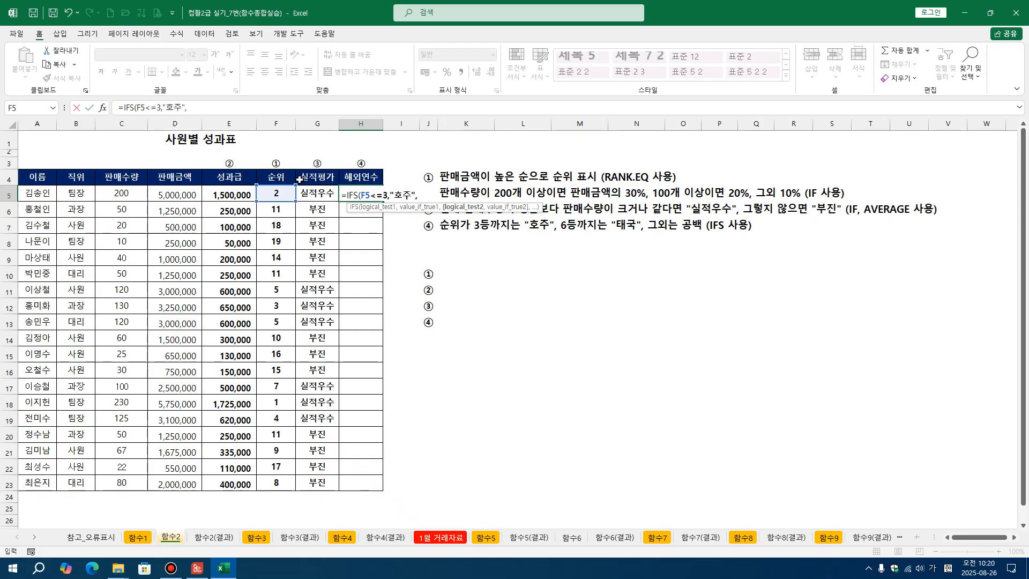
Step: Add a second condition to the H5 IFS formula so that F5<=6 returns "태국"
{"action": "left_click", "coordinate": [281, 196]}
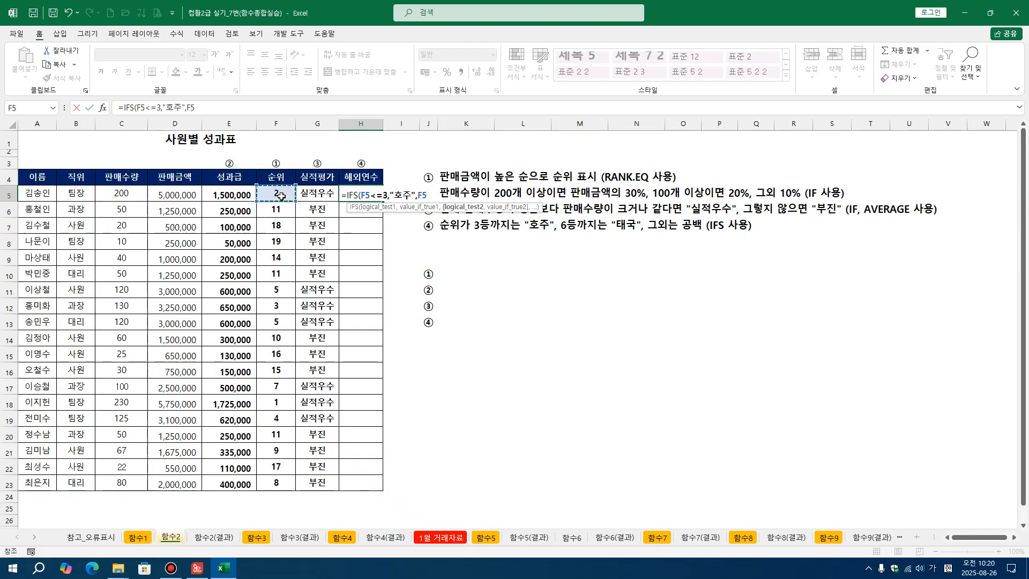
{"action": "type", "text": "<="}
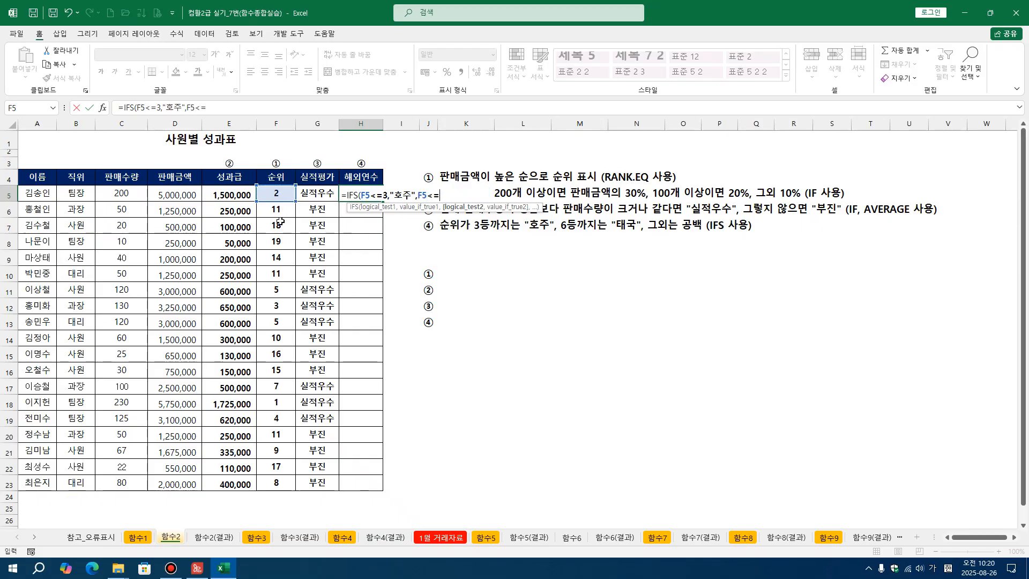
{"action": "type", "text": "6,\"ㅌ"}
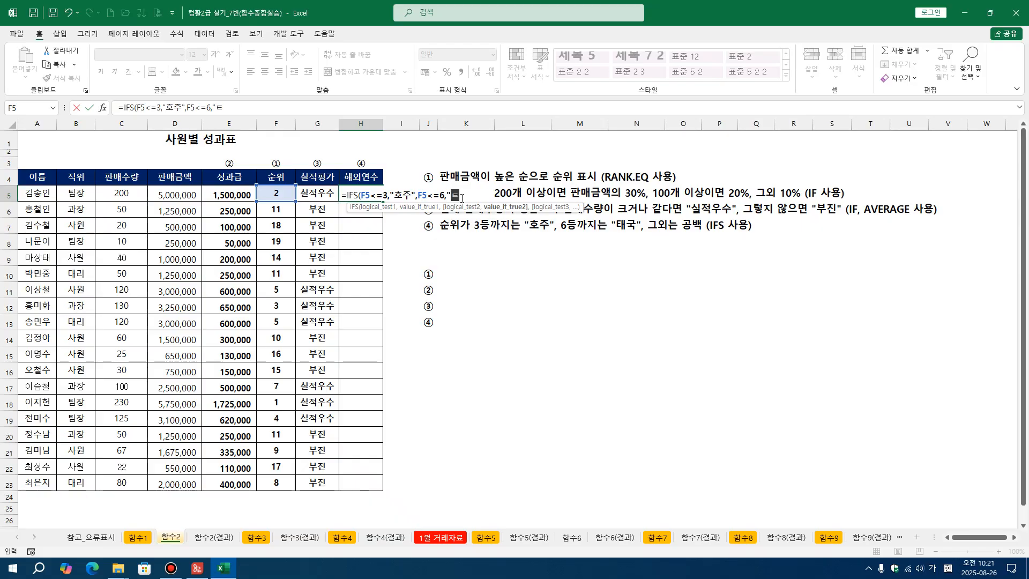
{"action": "type", "text": "태국\","}
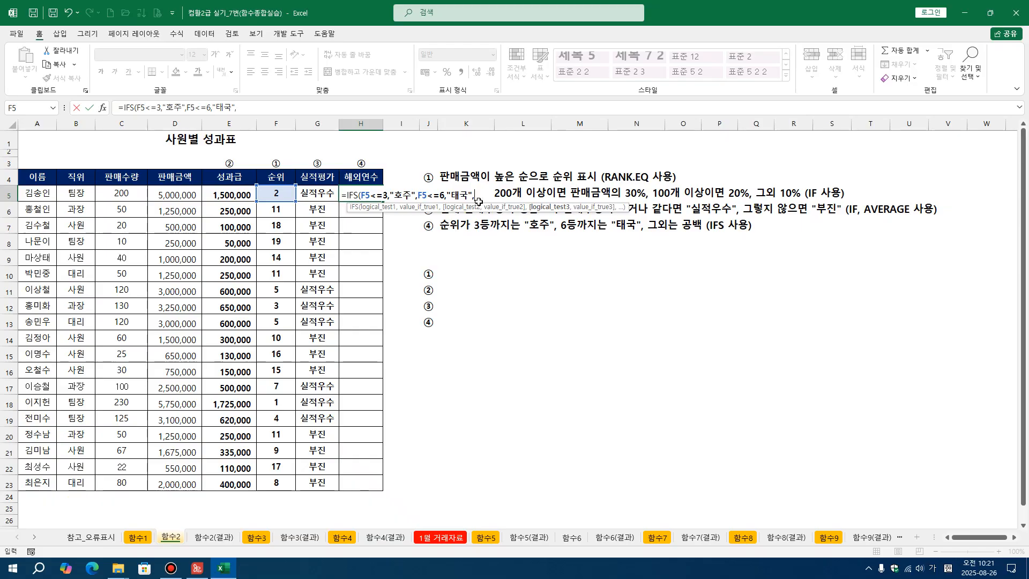
{"action": "type", "text": "TR"}
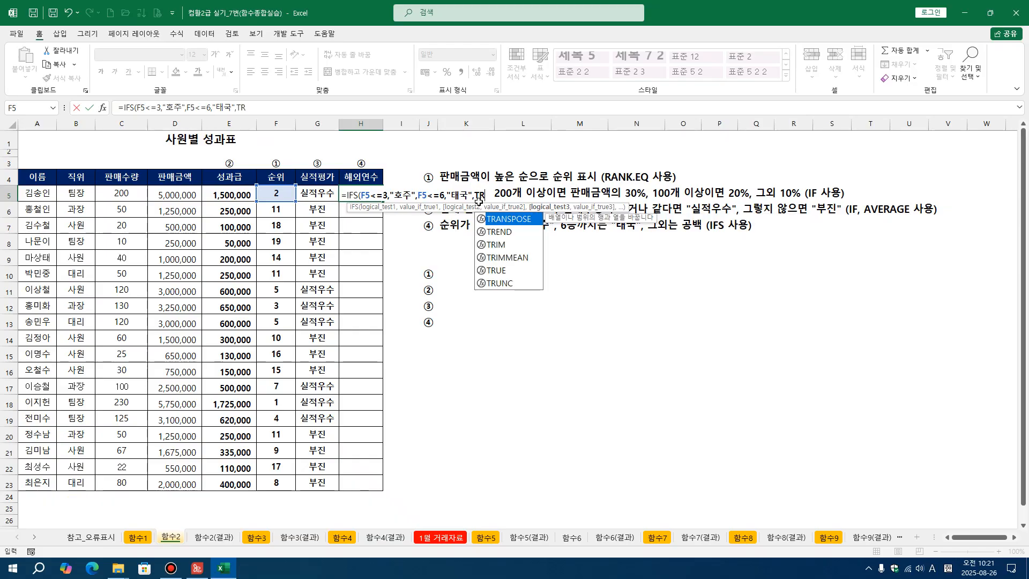
{"action": "type", "text": "UE"}
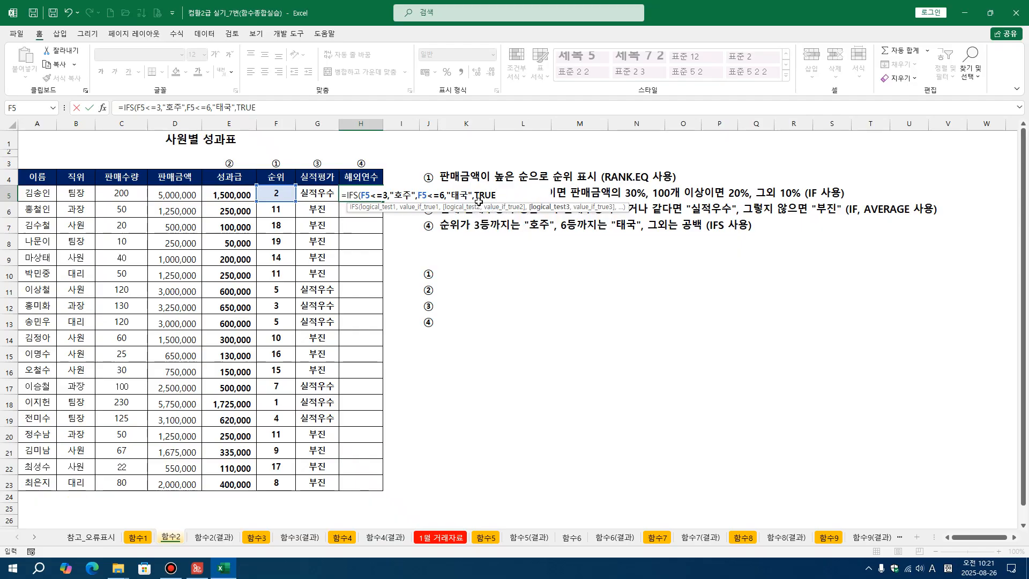
{"action": "key", "text": "BackSpace"}
{"action": "key", "text": "BackSpace"}
{"action": "key", "text": "BackSpace"}
{"action": "key", "text": "BackSpace"}
{"action": "type", "text": ","}
{"action": "key", "text": "BackSpace"}
Step: Finish the H5 IFS formula with 1 as the catch-all condition returning a blank ("") and enter it
{"action": "type", "text": "1,"}
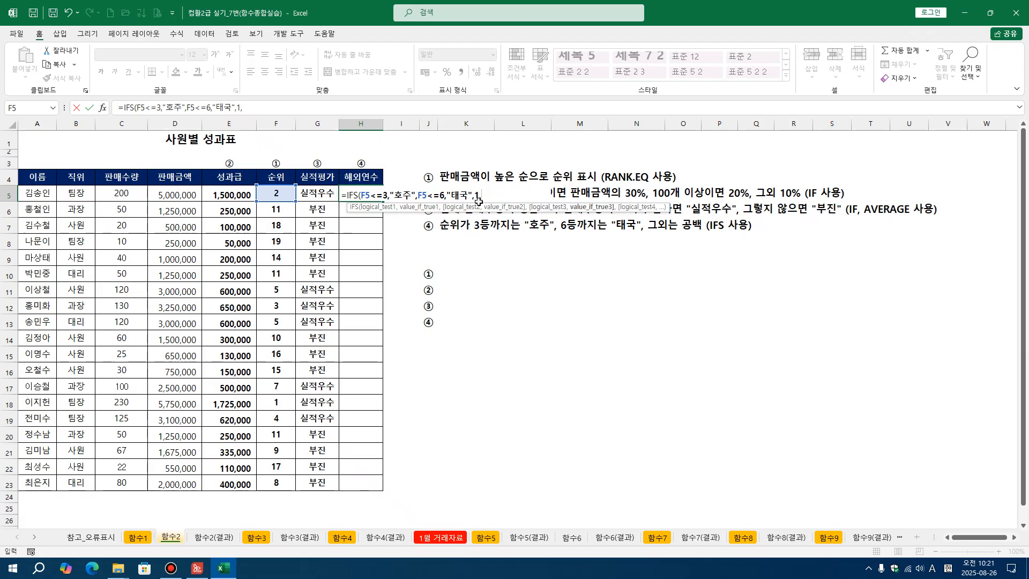
{"action": "type", "text": "\"\")"}
{"action": "key", "text": "Return"}
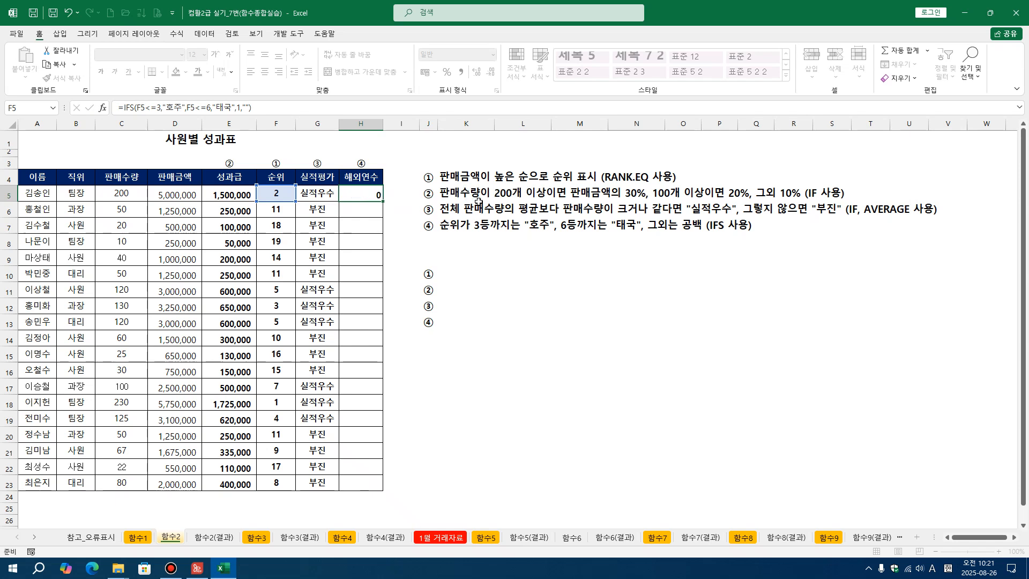
Step: Center cell H5 horizontally and fill its IFS formula down the 해외연수 column through H23
{"action": "left_click", "coordinate": [348, 196]}
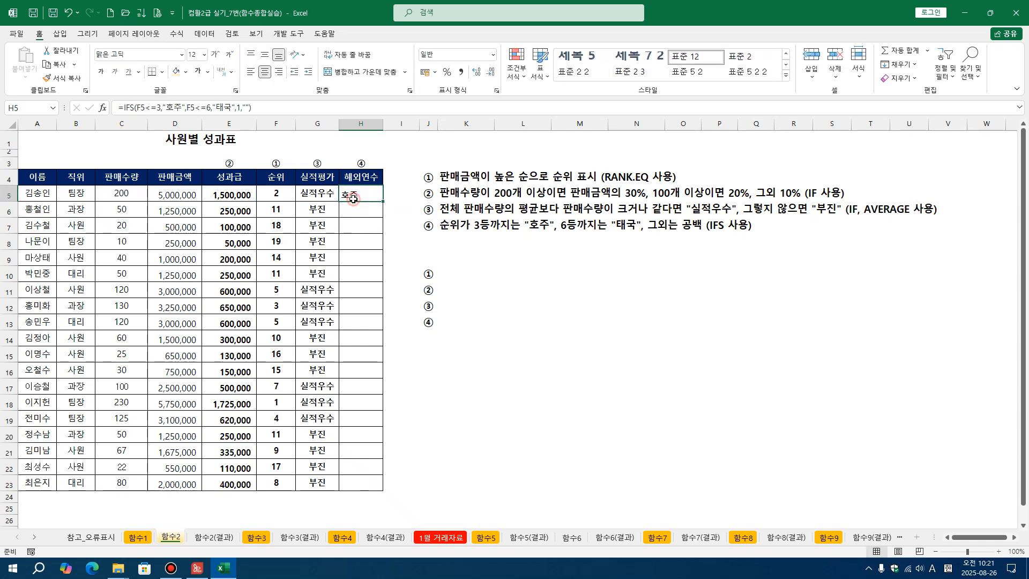
{"action": "left_click", "coordinate": [265, 72]}
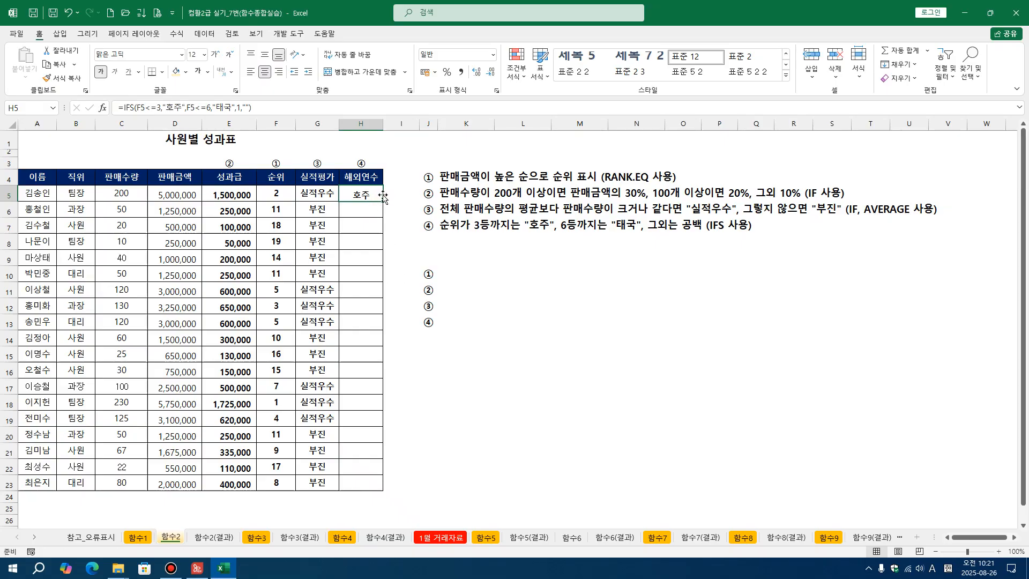
{"action": "left_click_drag", "start_coordinate": [383, 203], "coordinate": [378, 485]}
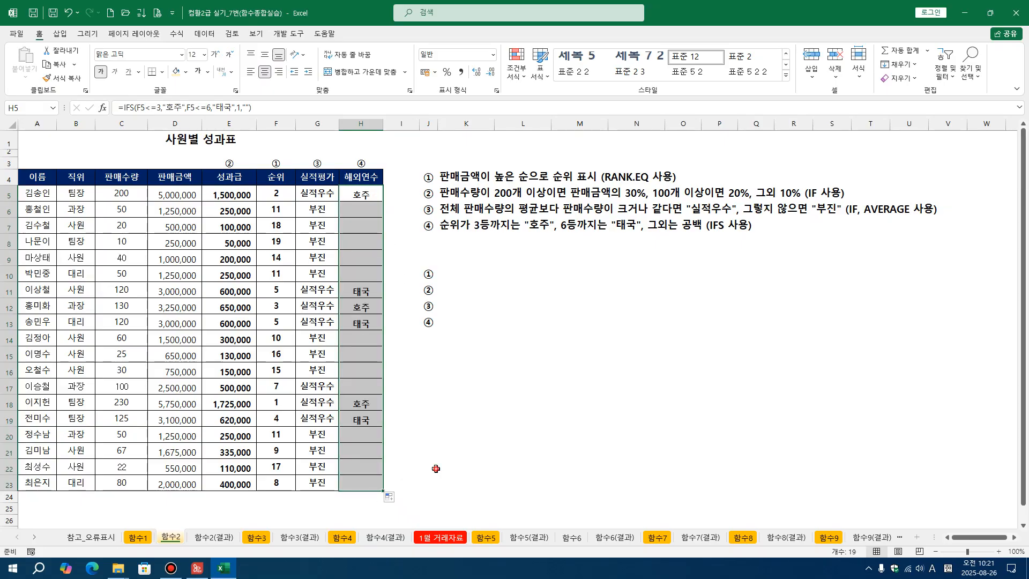
{"action": "left_click", "coordinate": [429, 466]}
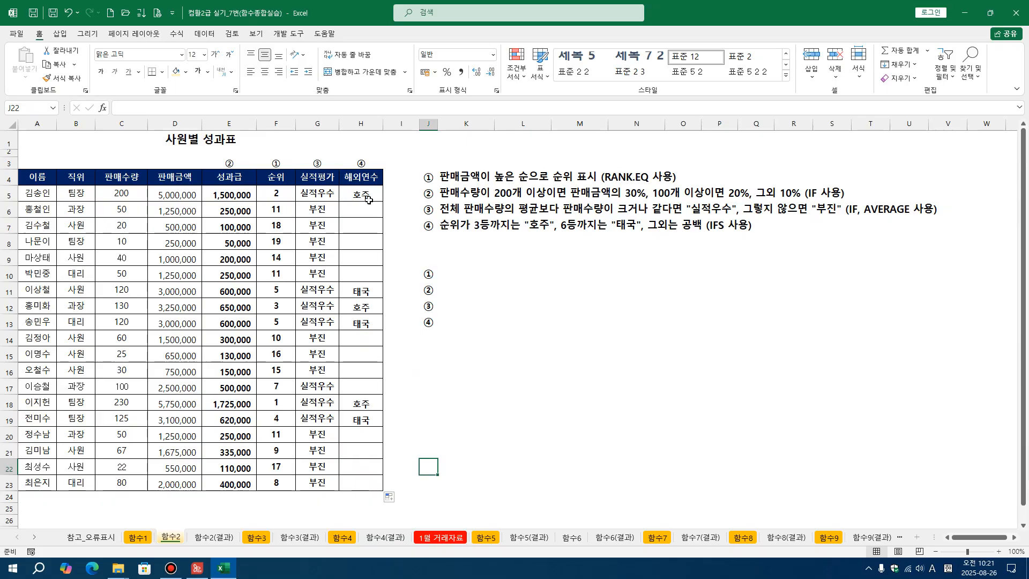
Step: Check the filled 해외연수 results against the ranks, including H5, the blank cells beneath it, H12, H13 and H19
{"action": "left_click", "coordinate": [369, 199]}
{"action": "left_click_drag", "start_coordinate": [369, 209], "coordinate": [368, 266]}
{"action": "left_click", "coordinate": [366, 303]}
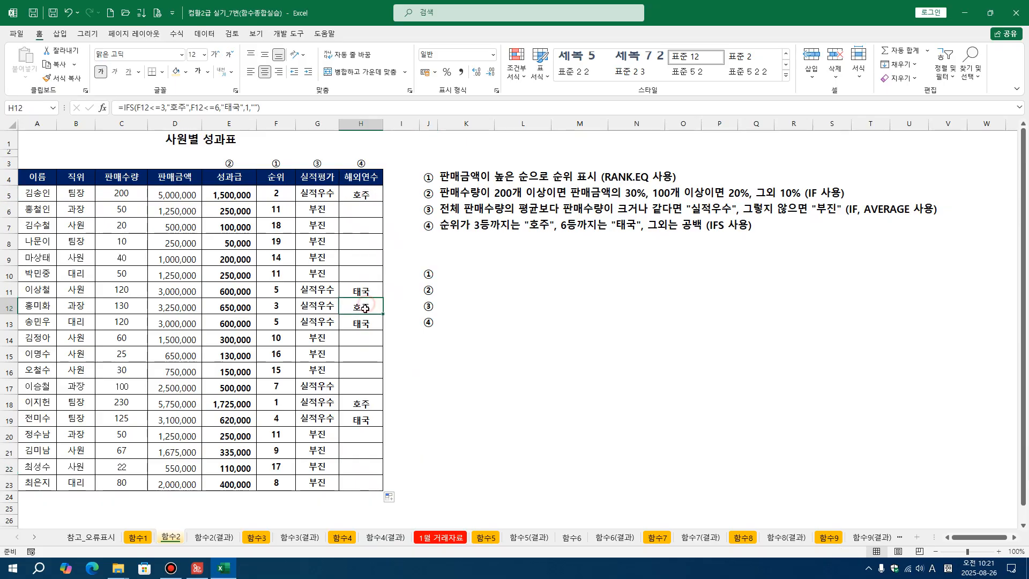
{"action": "left_click", "coordinate": [360, 323]}
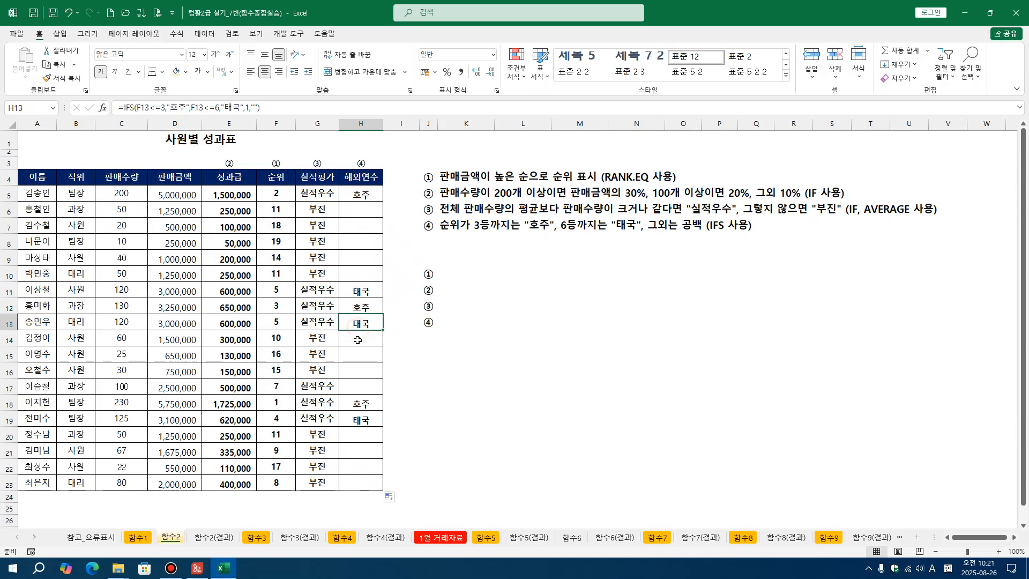
{"action": "left_click", "coordinate": [360, 420]}
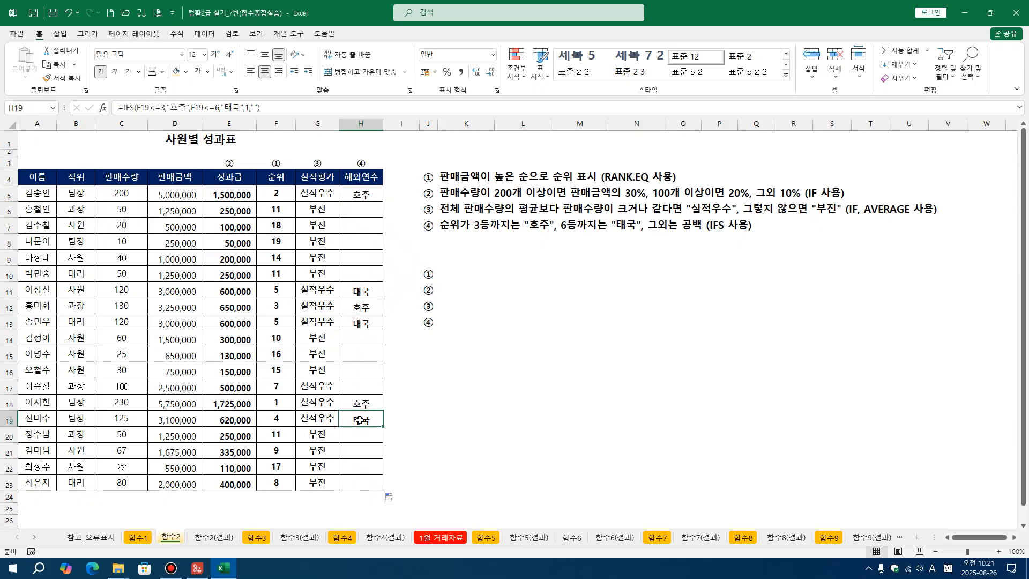
{"action": "left_click", "coordinate": [358, 322]}
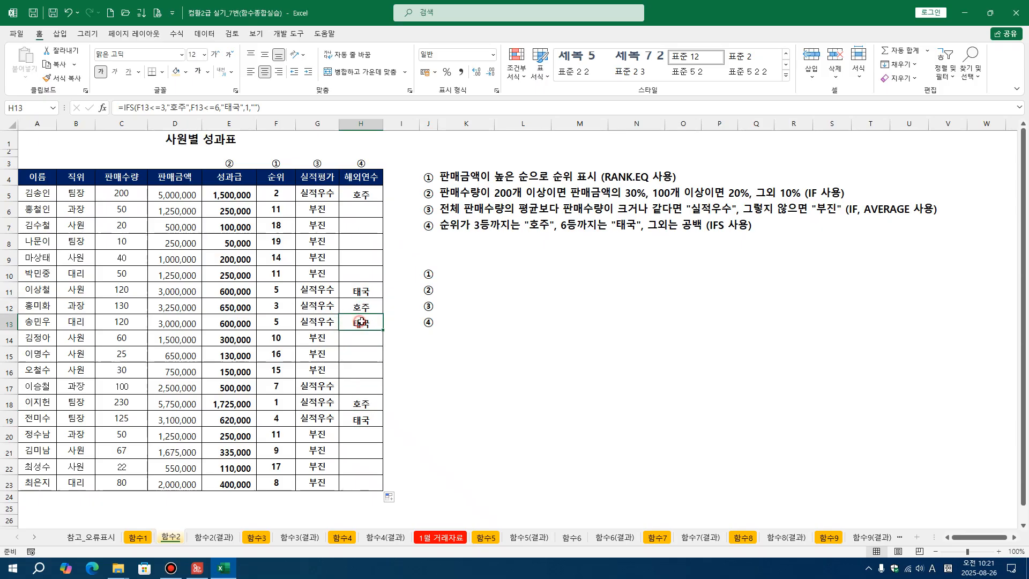
Step: Reveal the hidden answer formulas in K10:K13 by setting their font color to dark red
{"action": "left_click", "coordinate": [514, 324]}
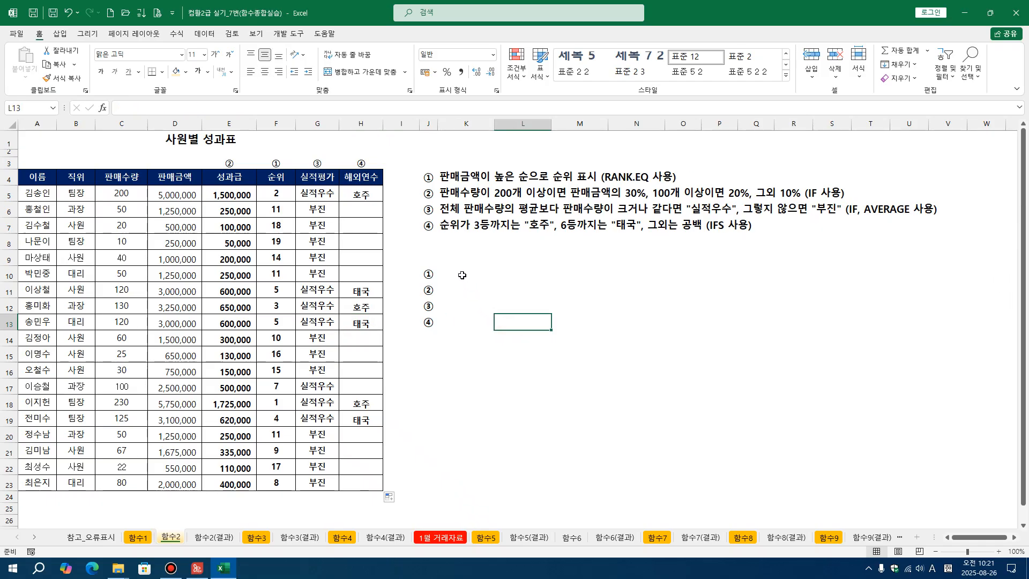
{"action": "left_click_drag", "start_coordinate": [456, 273], "coordinate": [452, 321]}
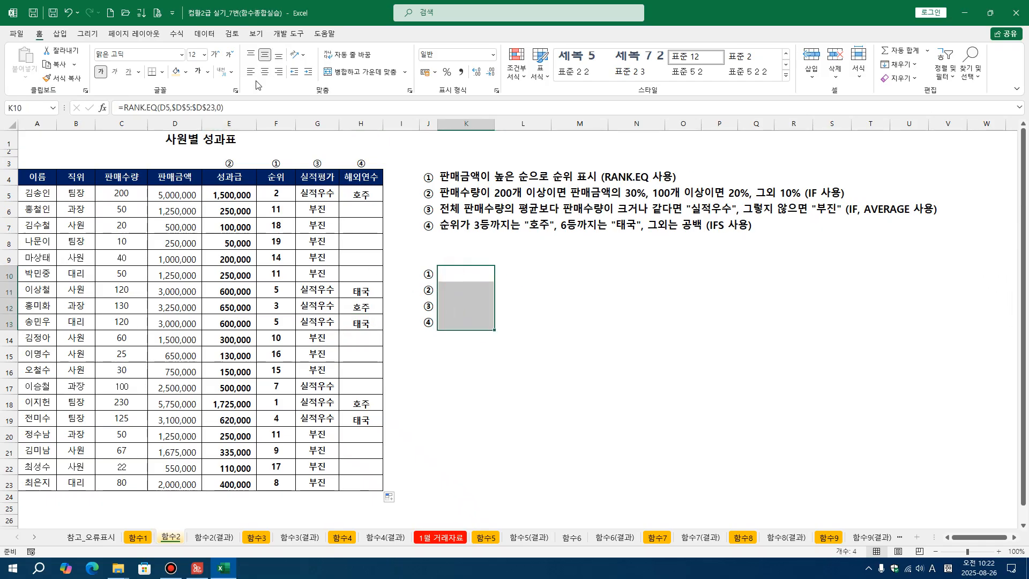
{"action": "left_click", "coordinate": [208, 71]}
{"action": "left_click", "coordinate": [197, 189]}
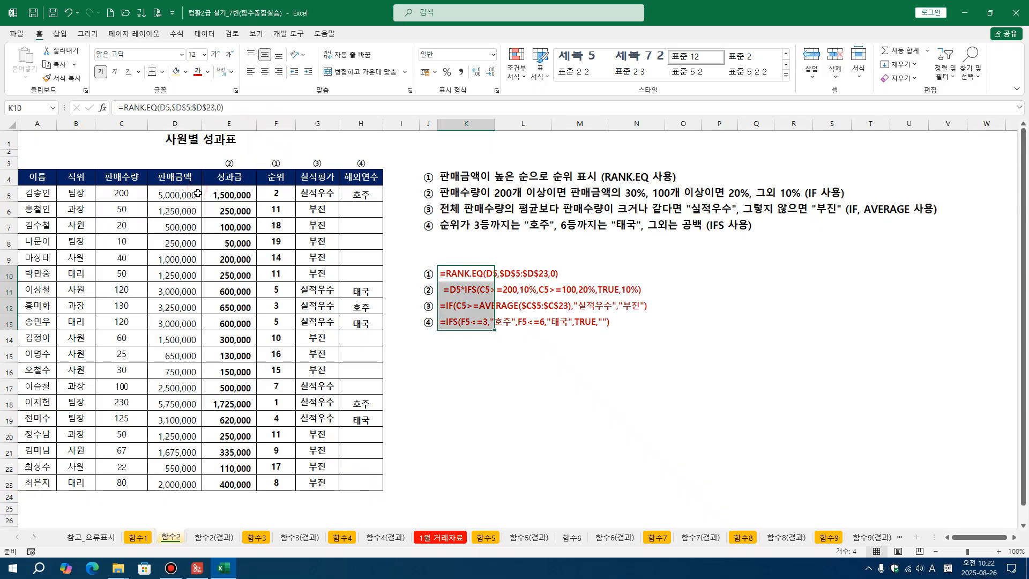
{"action": "left_click", "coordinate": [604, 371]}
Step: Try to remove the leading apostrophe from the written IFS answer formula in K11, then restore it
{"action": "left_click", "coordinate": [443, 289]}
{"action": "double_click", "coordinate": [443, 290]}
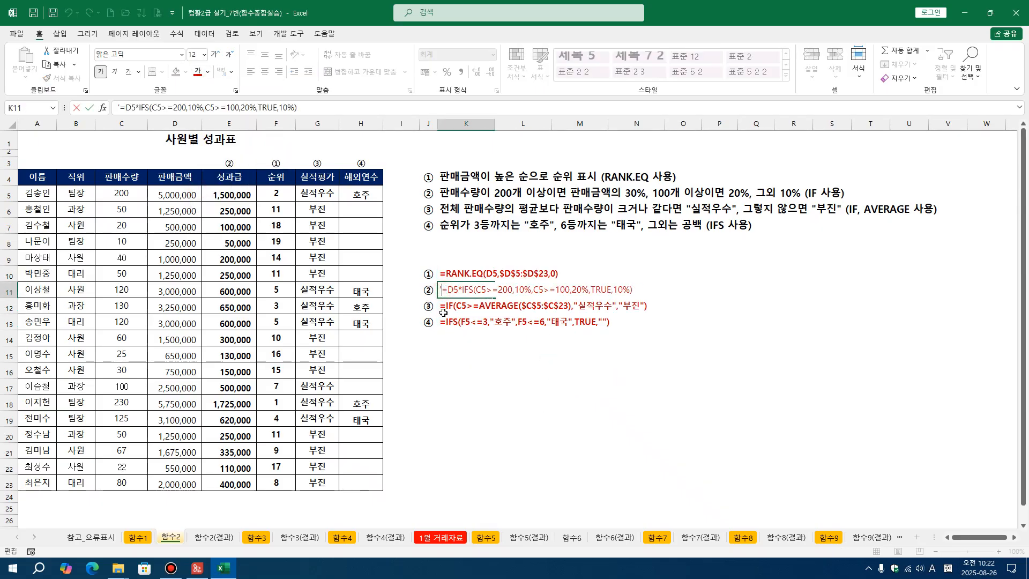
{"action": "key", "text": "BackSpace"}
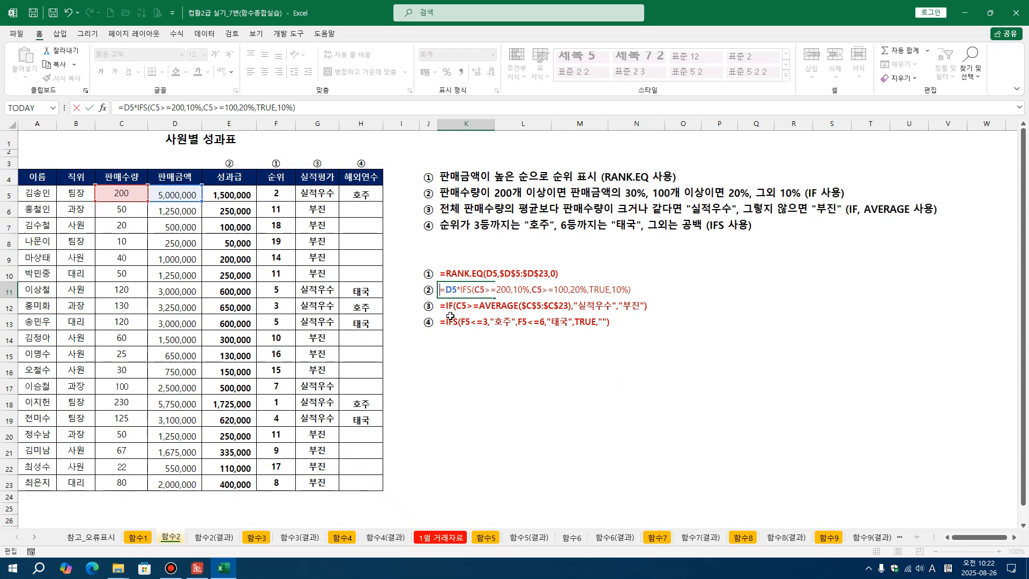
{"action": "key", "text": "Return"}
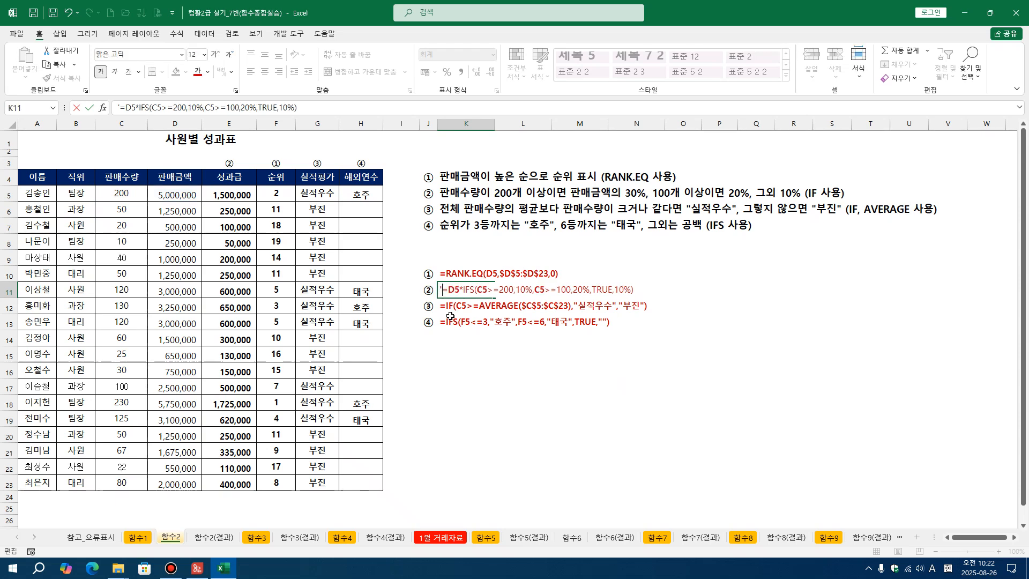
{"action": "left_click", "coordinate": [434, 279]}
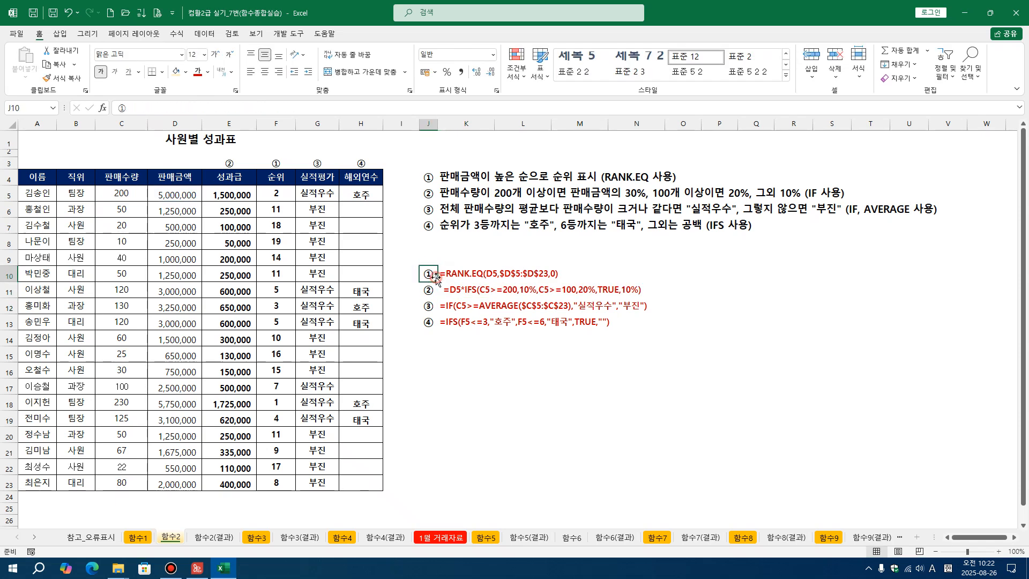
Step: Re-enter the written RANK.EQ answer formula in K10 as text by putting an apostrophe before its equals sign
{"action": "left_click", "coordinate": [441, 277]}
{"action": "double_click", "coordinate": [439, 278]}
{"action": "double_click", "coordinate": [441, 275]}
{"action": "key", "text": "BackSpace"}
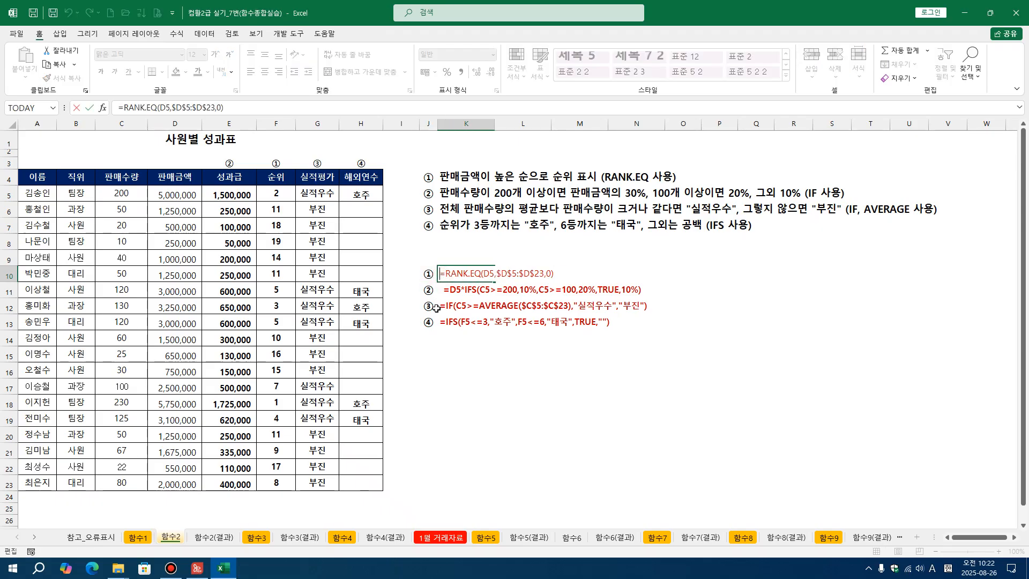
{"action": "key", "text": "Escape"}
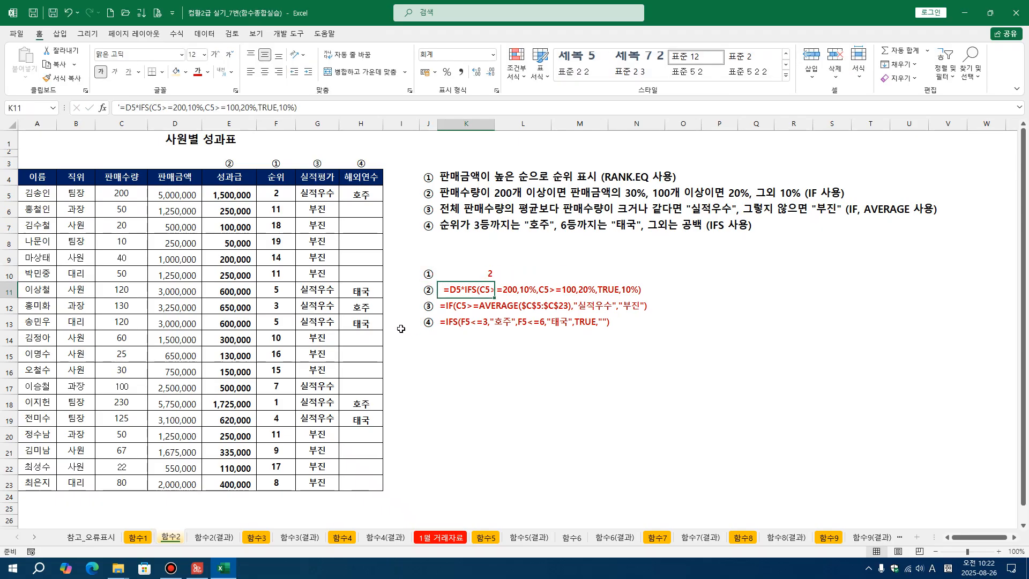
{"action": "double_click", "coordinate": [450, 273]}
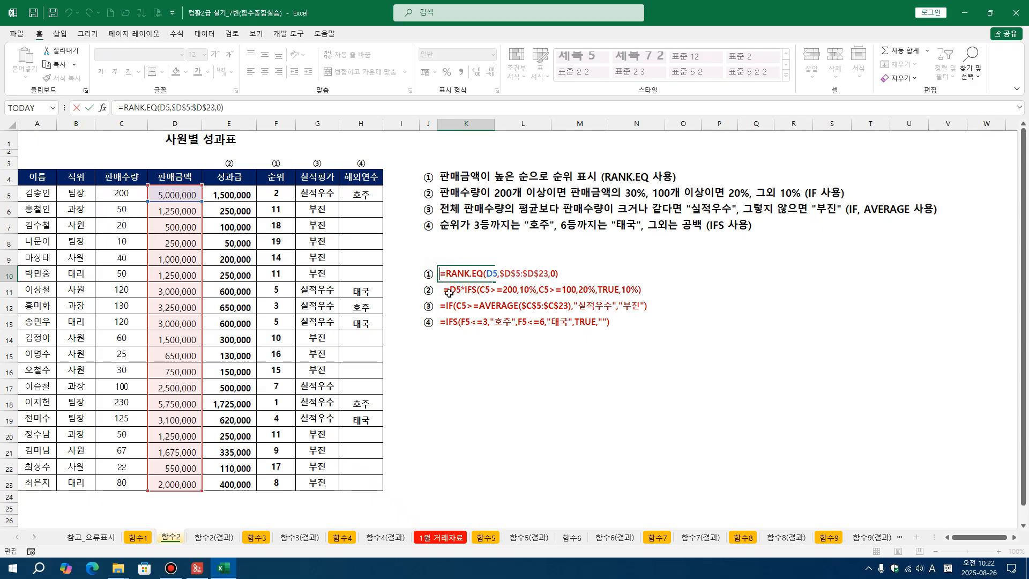
{"action": "left_click", "coordinate": [449, 293]}
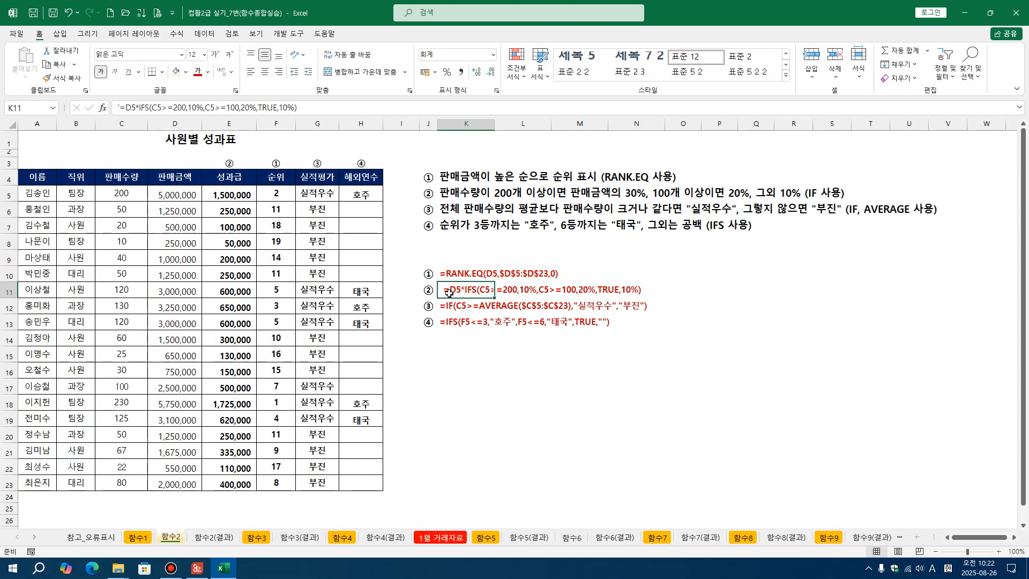
{"action": "left_click", "coordinate": [506, 375]}
{"action": "left_click", "coordinate": [454, 399]}
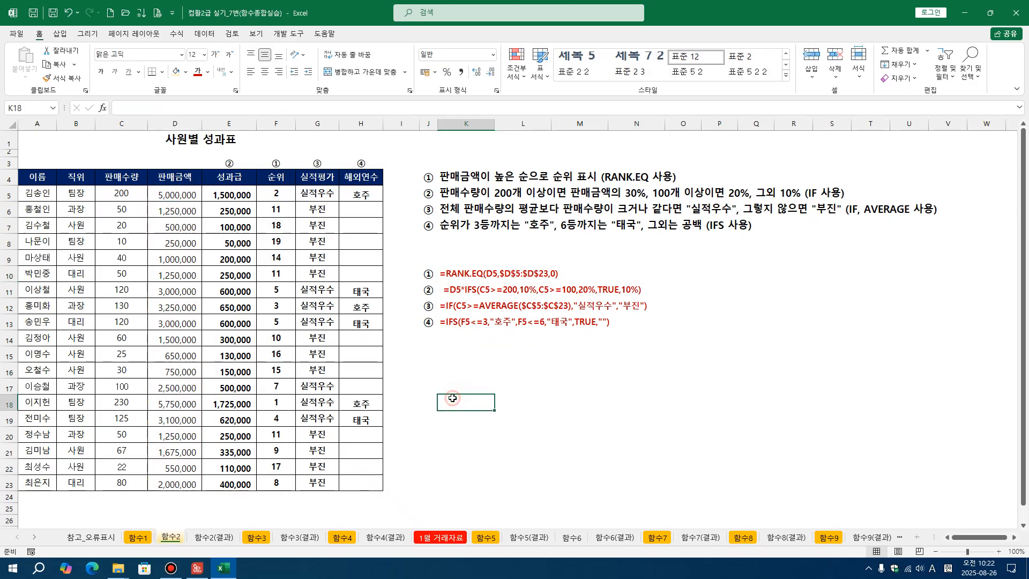
{"action": "left_click", "coordinate": [399, 463]}
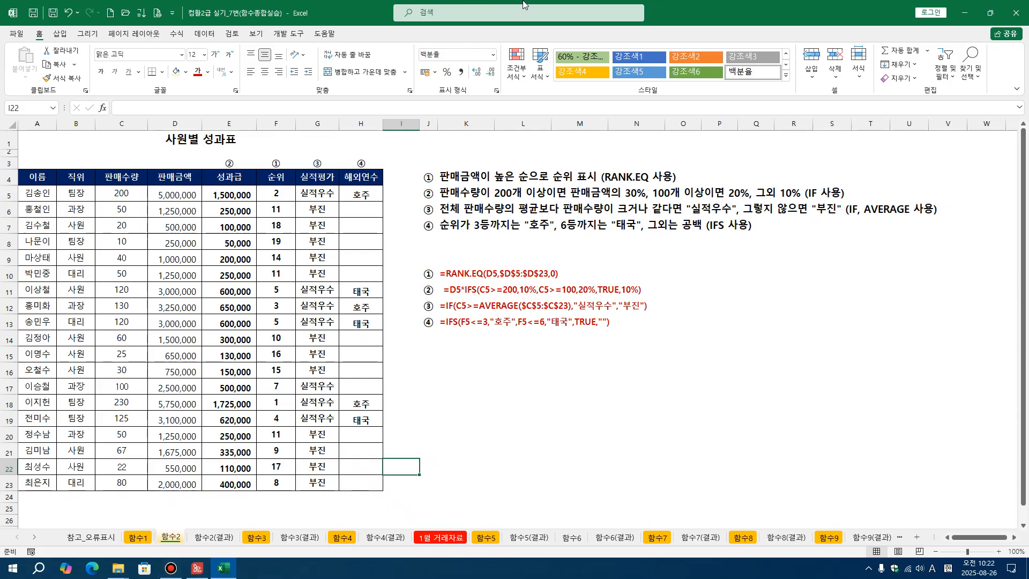
{"action": "left_click", "coordinate": [474, 337]}
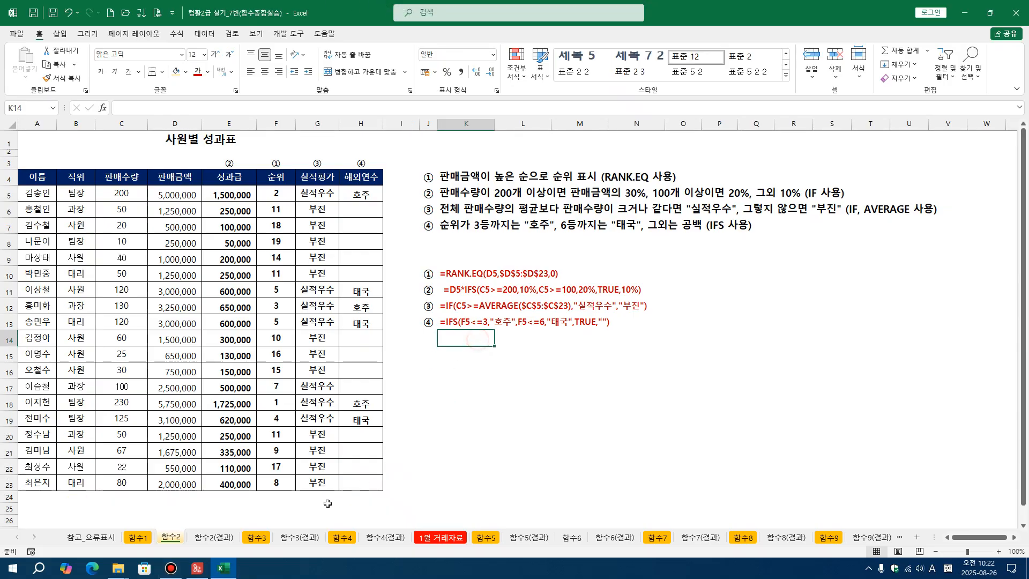
Step: Look at the 함수2(결과) result sheet for comparison and return to the 함수2 sheet
{"action": "left_click", "coordinate": [213, 537]}
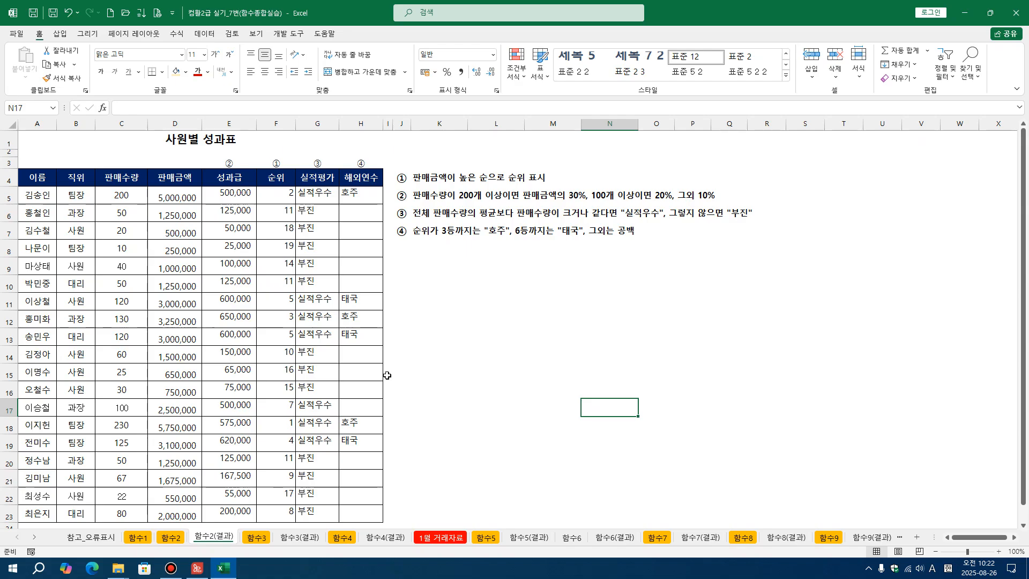
{"action": "left_click", "coordinate": [171, 537]}
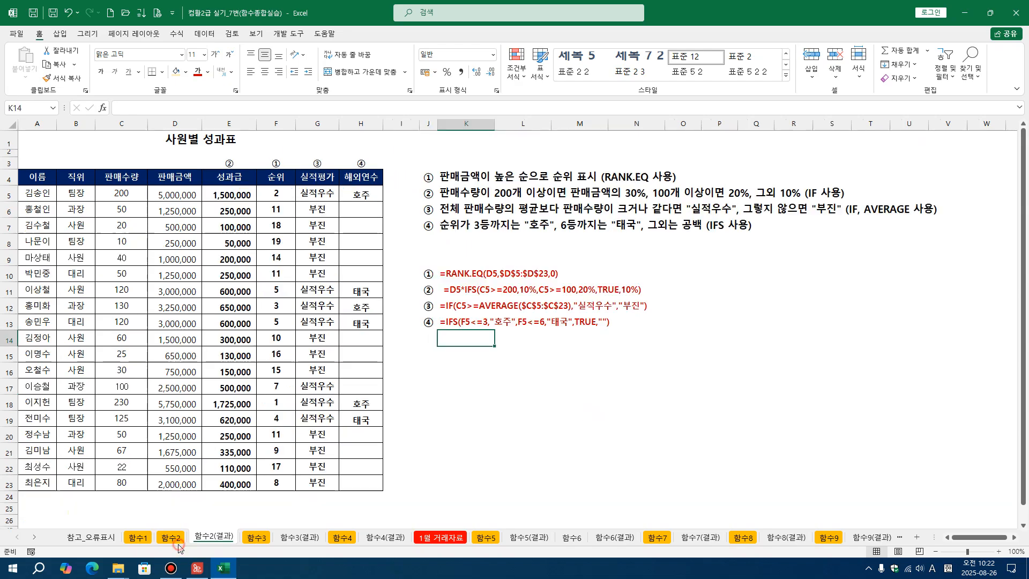
Step: Clear the 성과급, 순위, 실적평가 and 해외연수 results in E5:H23
{"action": "left_click", "coordinate": [493, 382]}
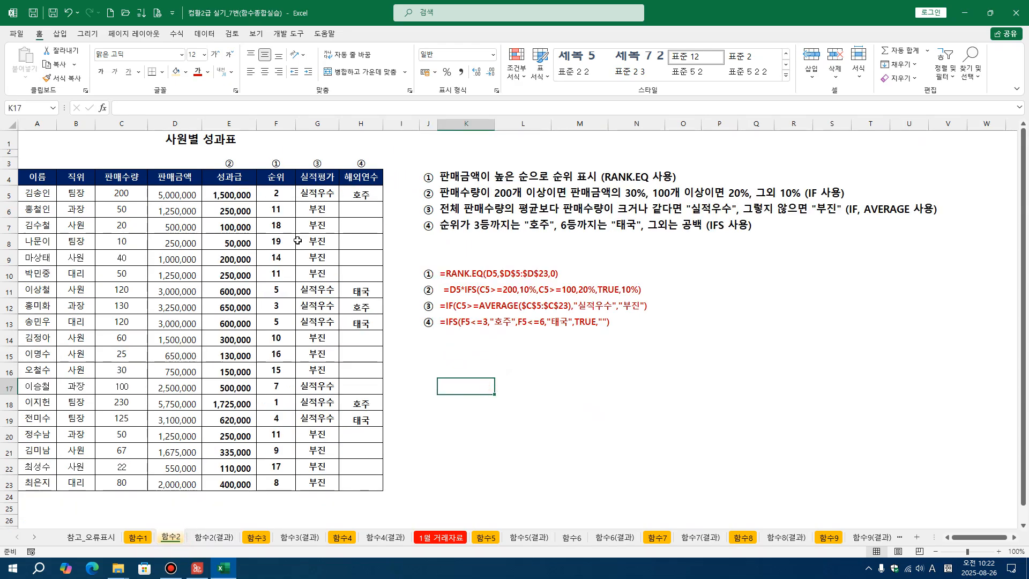
{"action": "left_click_drag", "start_coordinate": [240, 193], "coordinate": [352, 481]}
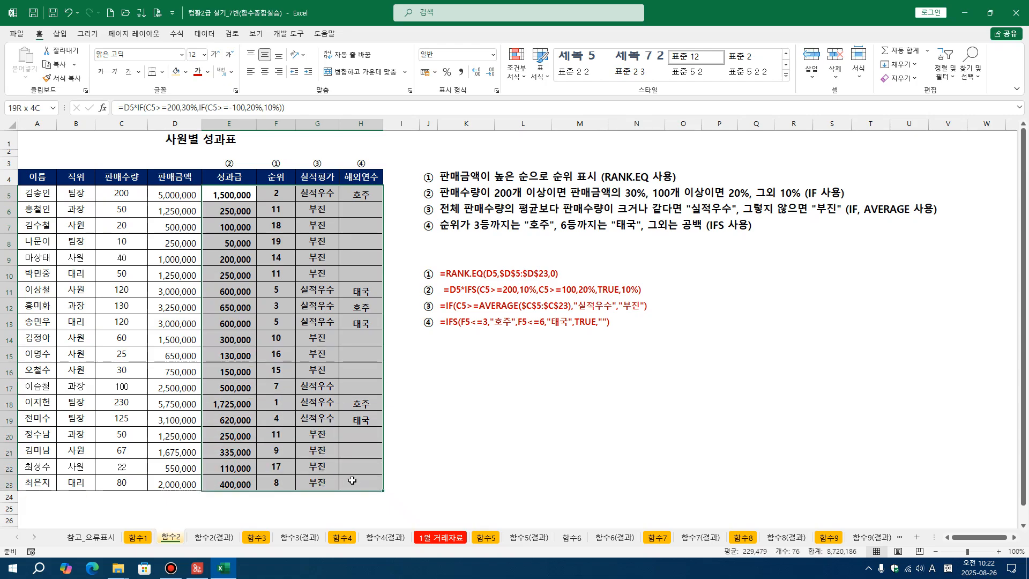
{"action": "key", "text": "Delete"}
Step: Open the font color choices for the written answer formulas in K10:K13
{"action": "left_click", "coordinate": [459, 280]}
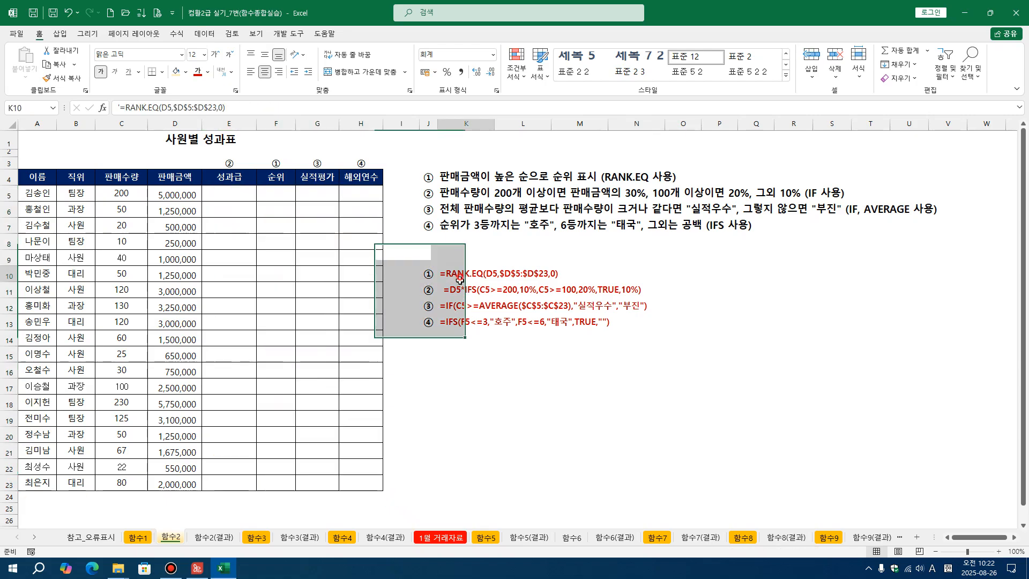
{"action": "left_click_drag", "start_coordinate": [459, 280], "coordinate": [463, 322]}
{"action": "left_click", "coordinate": [207, 72]}
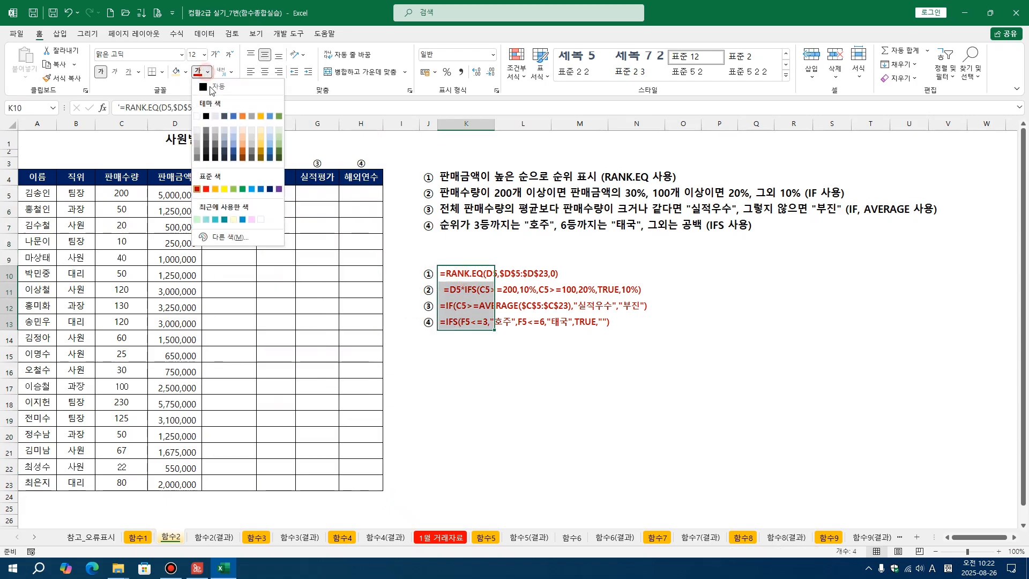
Step: Set the font colour of the answer formulas in K10:K13 to white so they are hidden
{"action": "left_click", "coordinate": [197, 116]}
{"action": "left_click", "coordinate": [543, 419]}
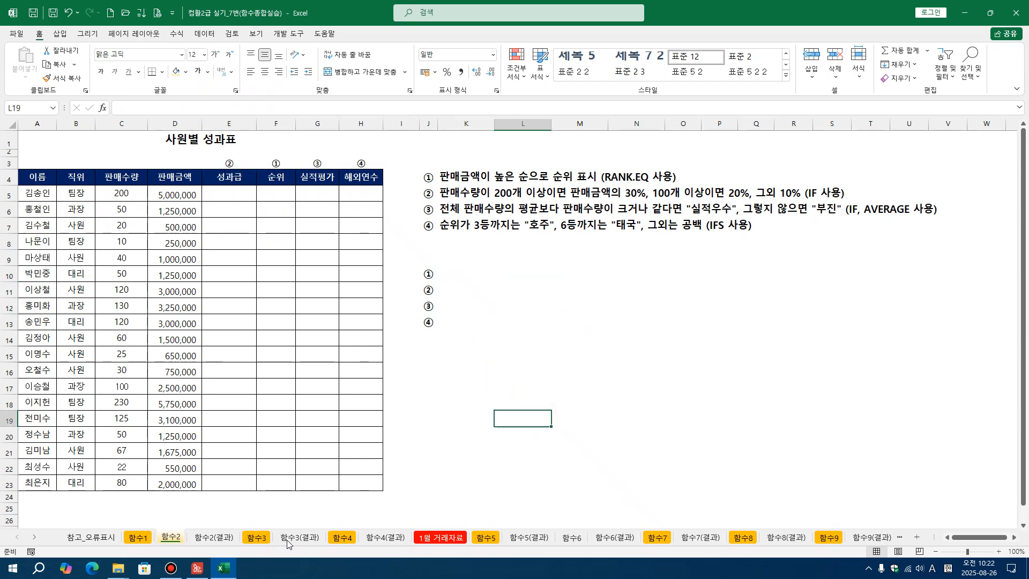
Step: Open the 함수2(결과) sheet and review the completed employee performance table
{"action": "left_click", "coordinate": [234, 214]}
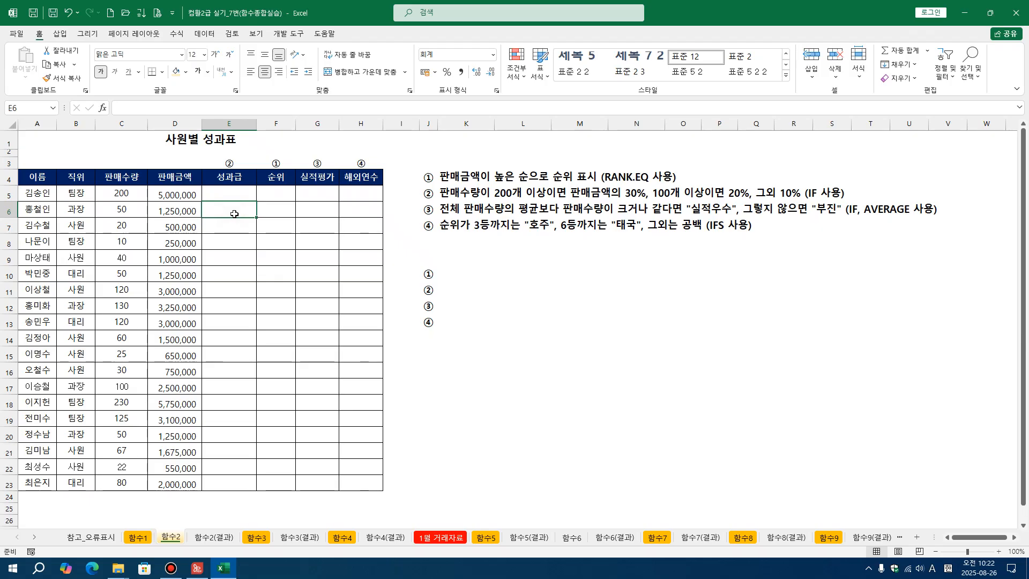
{"action": "left_click", "coordinate": [217, 543]}
{"action": "left_click", "coordinate": [298, 324]}
{"action": "left_click", "coordinate": [428, 325]}
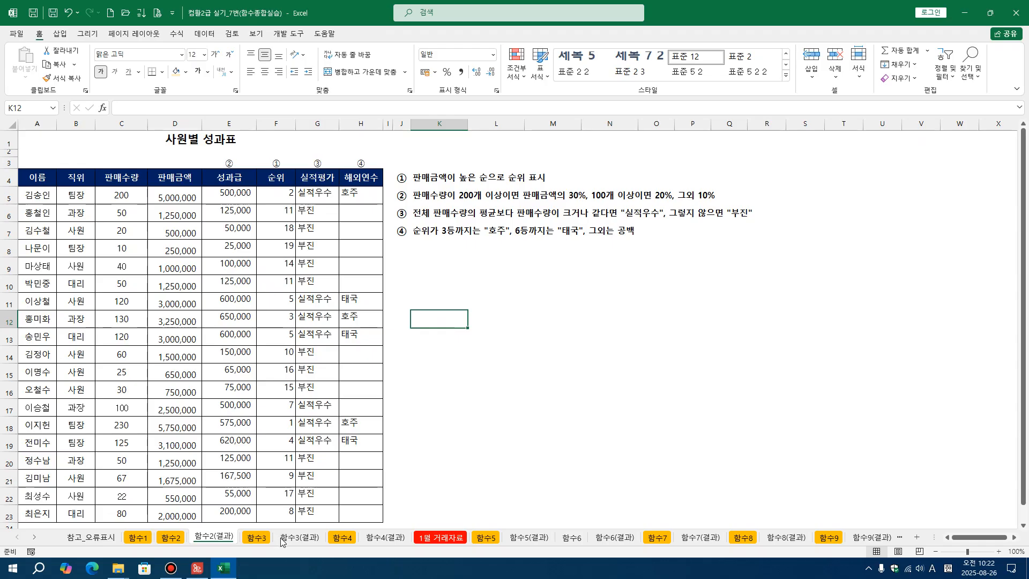
Step: Switch to the 함수3 sheet and look over both 거래처별 매출 현황 tables and their counting exercises
{"action": "left_click", "coordinate": [258, 538]}
{"action": "left_click", "coordinate": [569, 444]}
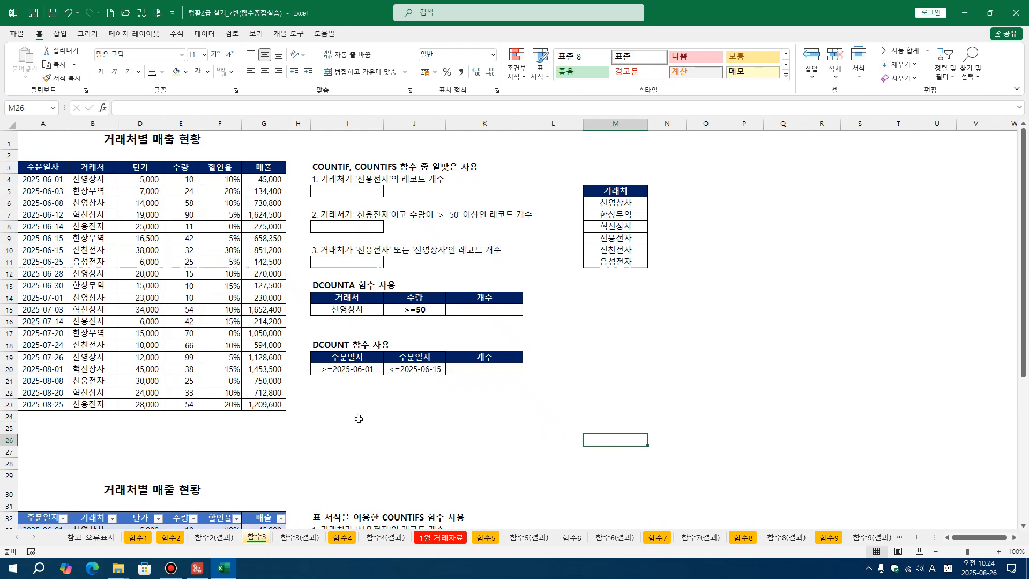
{"action": "left_click", "coordinate": [146, 255]}
{"action": "scroll", "coordinate": [158, 279], "scroll_direction": "down", "scroll_amount": 5}
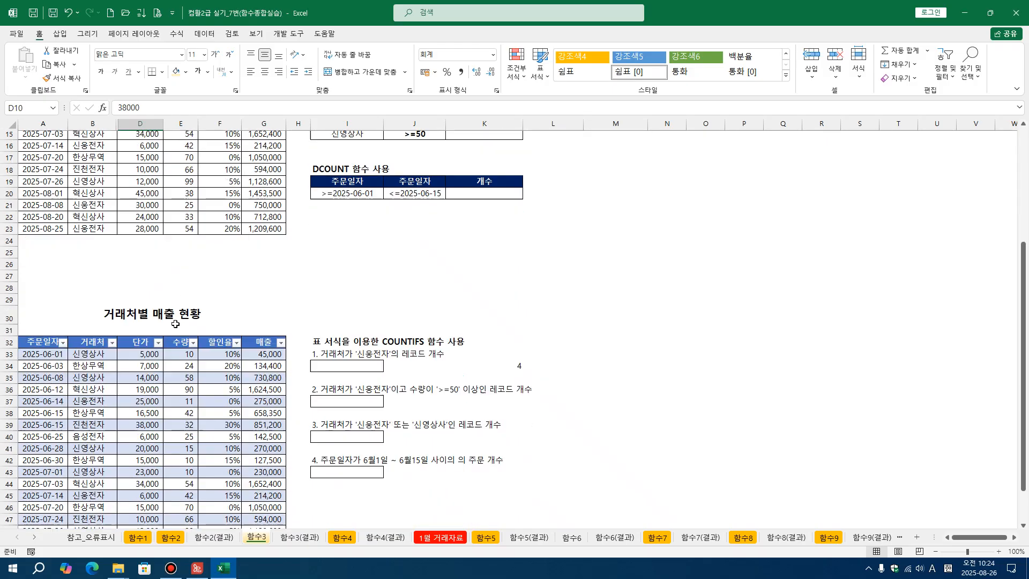
{"action": "scroll", "coordinate": [175, 324], "scroll_direction": "down", "scroll_amount": 3}
{"action": "scroll", "coordinate": [176, 348], "scroll_direction": "up", "scroll_amount": 6}
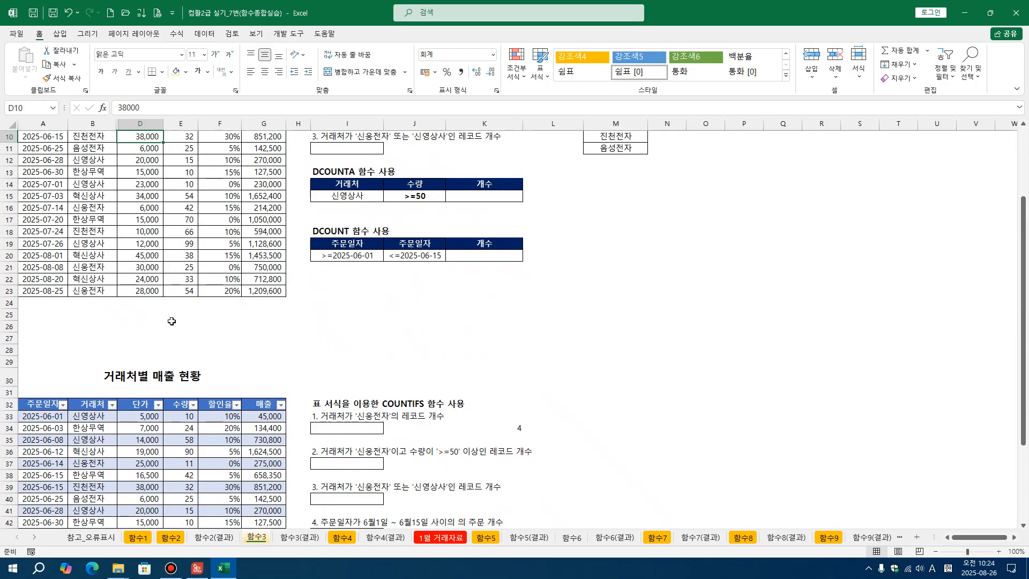
{"action": "scroll", "coordinate": [170, 321], "scroll_direction": "up", "scroll_amount": 2}
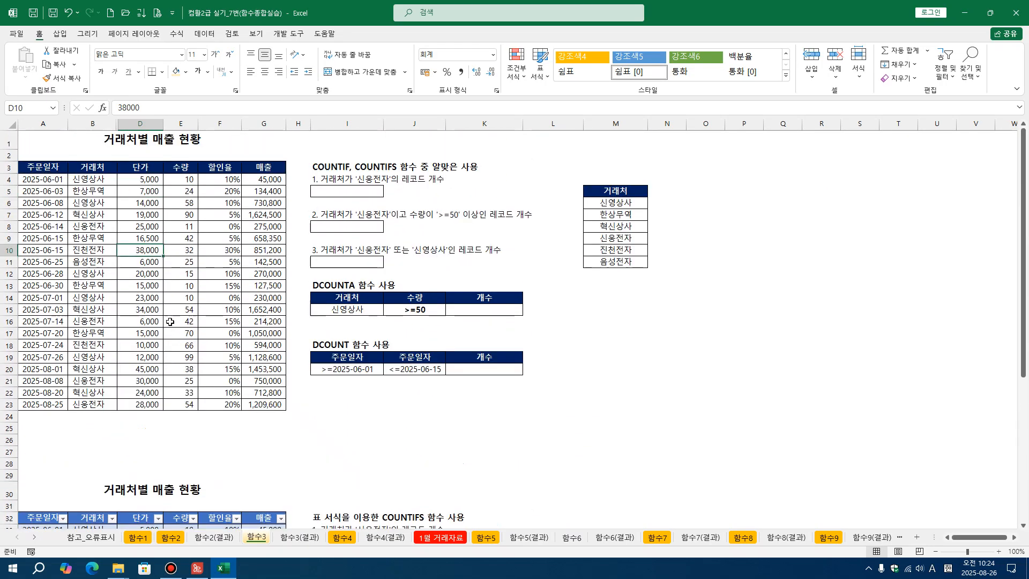
Step: Select the plain sales range A3:G23 including its headings to inspect it, and return to single cells in the 거래처 column
{"action": "left_click", "coordinate": [112, 240]}
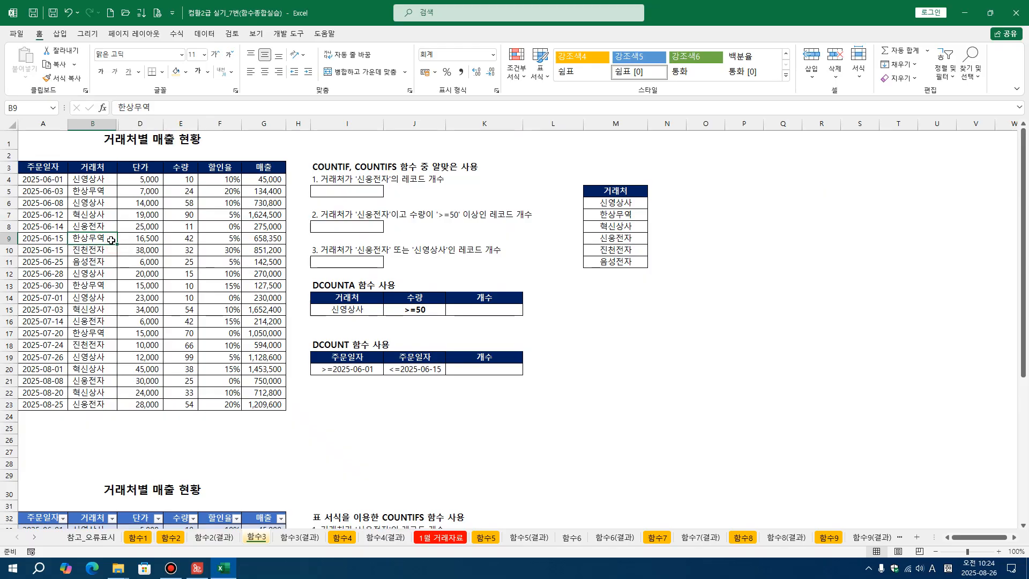
{"action": "left_click_drag", "start_coordinate": [40, 168], "coordinate": [264, 407]}
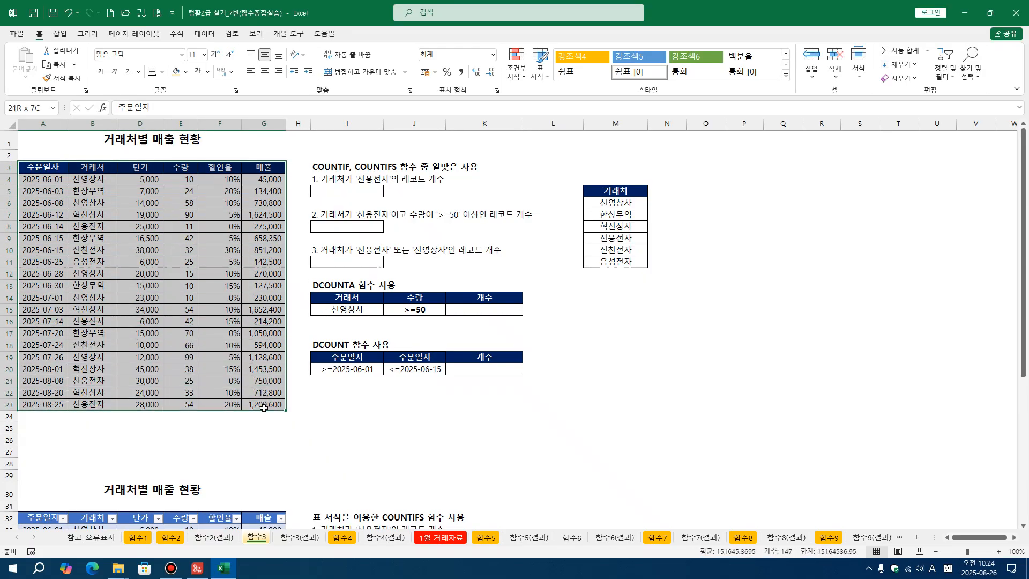
{"action": "left_click", "coordinate": [170, 344]}
{"action": "left_click", "coordinate": [76, 287]}
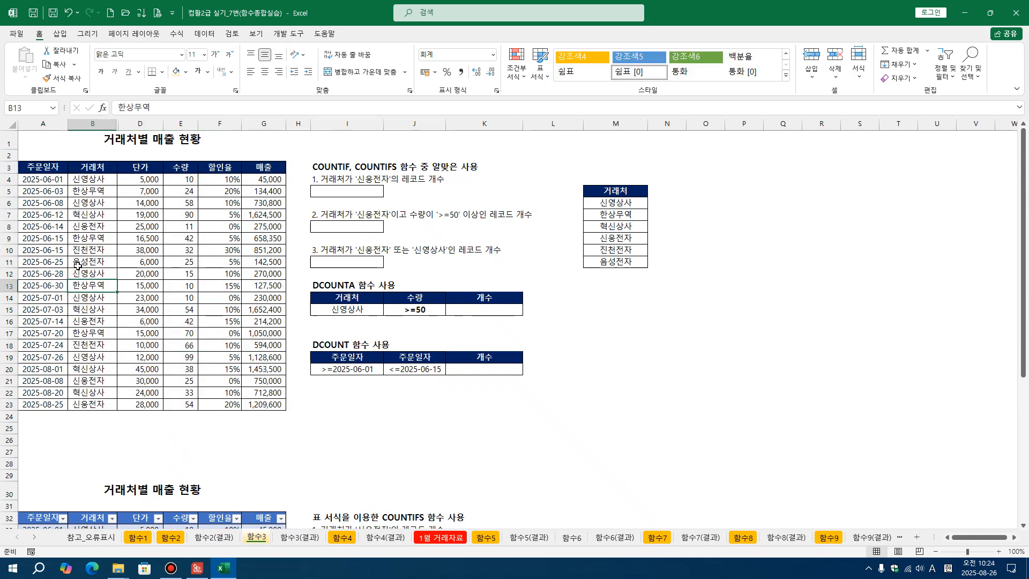
{"action": "left_click", "coordinate": [78, 265]}
Step: Select cell A33 in the lower formatted table and show its table design options
{"action": "scroll", "coordinate": [152, 245], "scroll_direction": "down", "scroll_amount": 6}
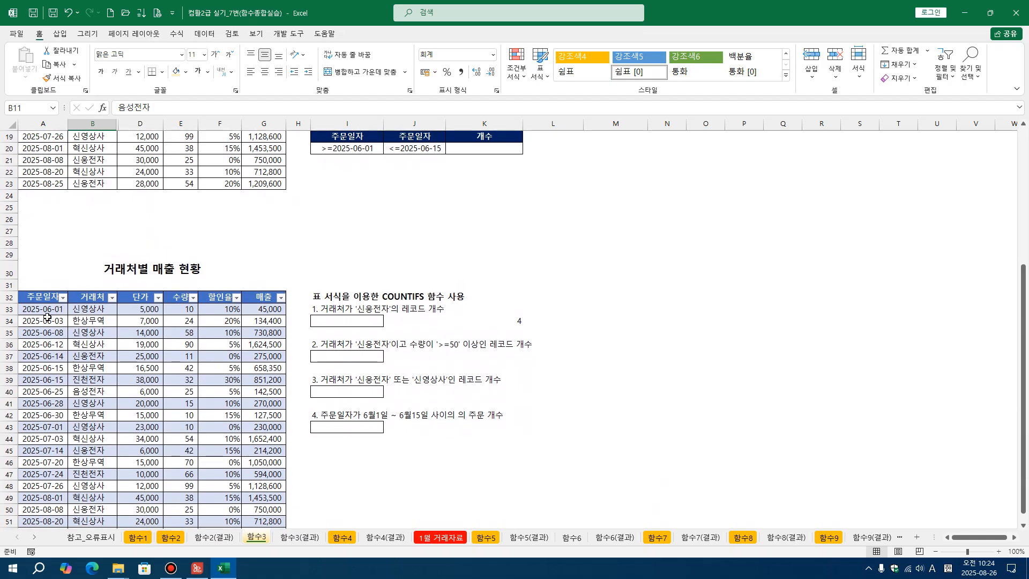
{"action": "left_click", "coordinate": [36, 309]}
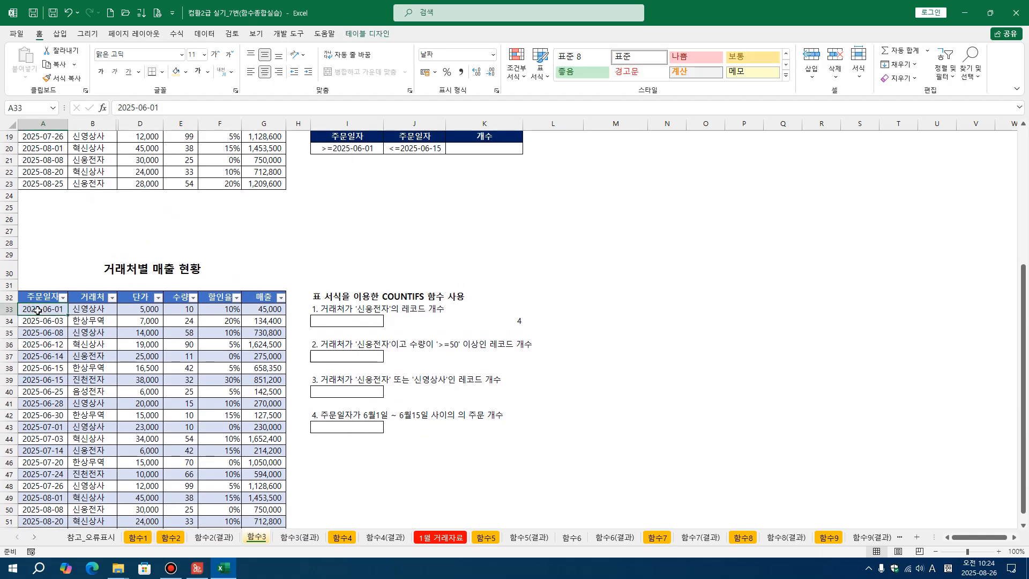
{"action": "left_click", "coordinate": [362, 34]}
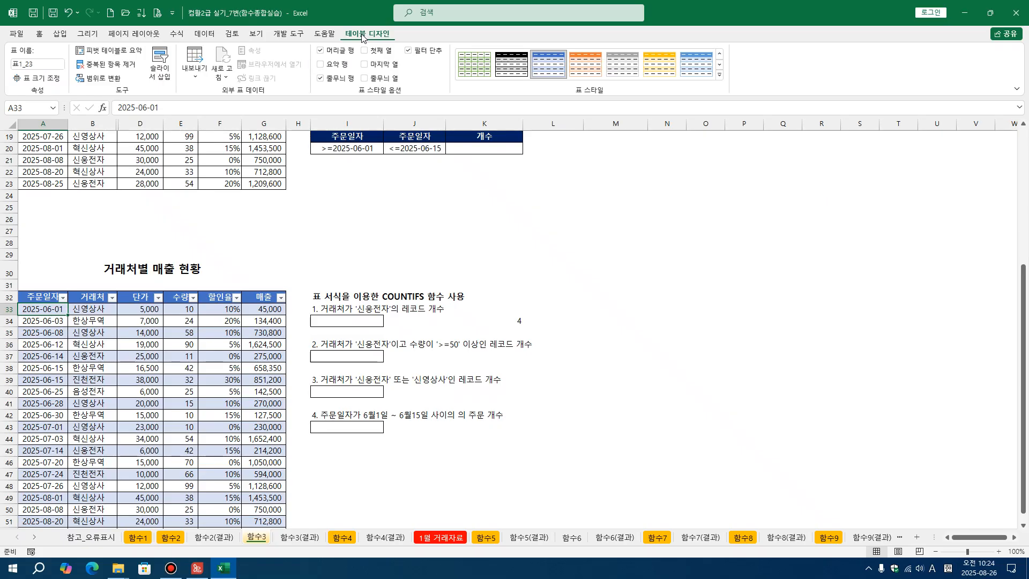
{"action": "left_click", "coordinate": [341, 231]}
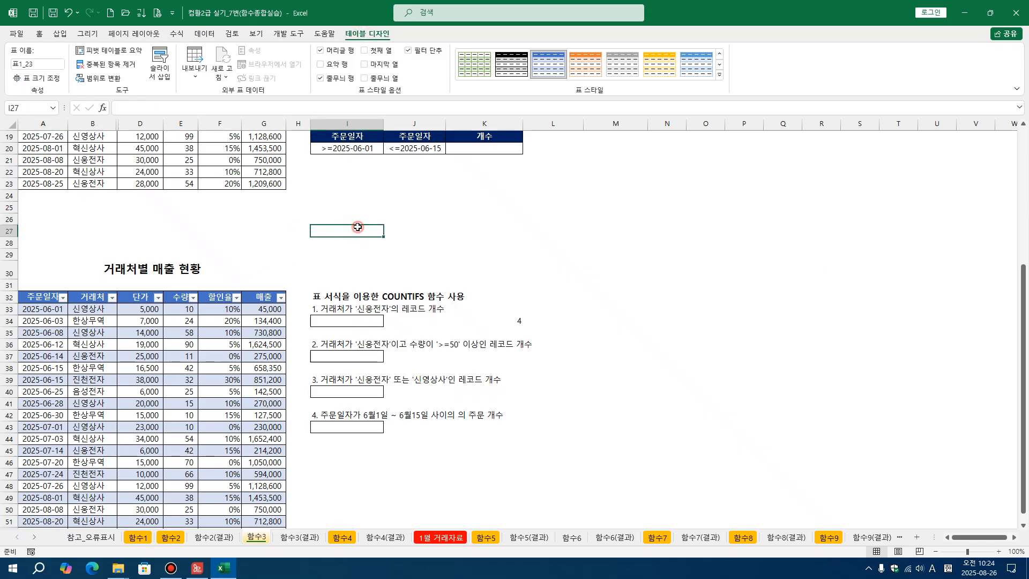
{"action": "scroll", "coordinate": [332, 236], "scroll_direction": "up", "scroll_amount": 4}
{"action": "scroll", "coordinate": [325, 242], "scroll_direction": "up", "scroll_amount": 2}
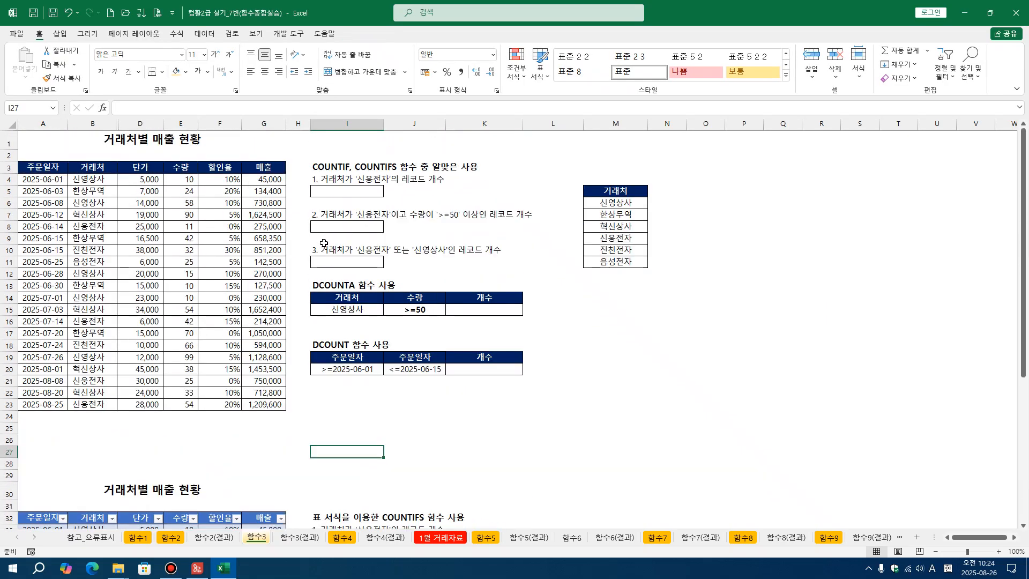
Step: Examine the column header row while moving through the sheet with only cells outside the formatted table's data selected
{"action": "key", "text": "ctrl+2"}
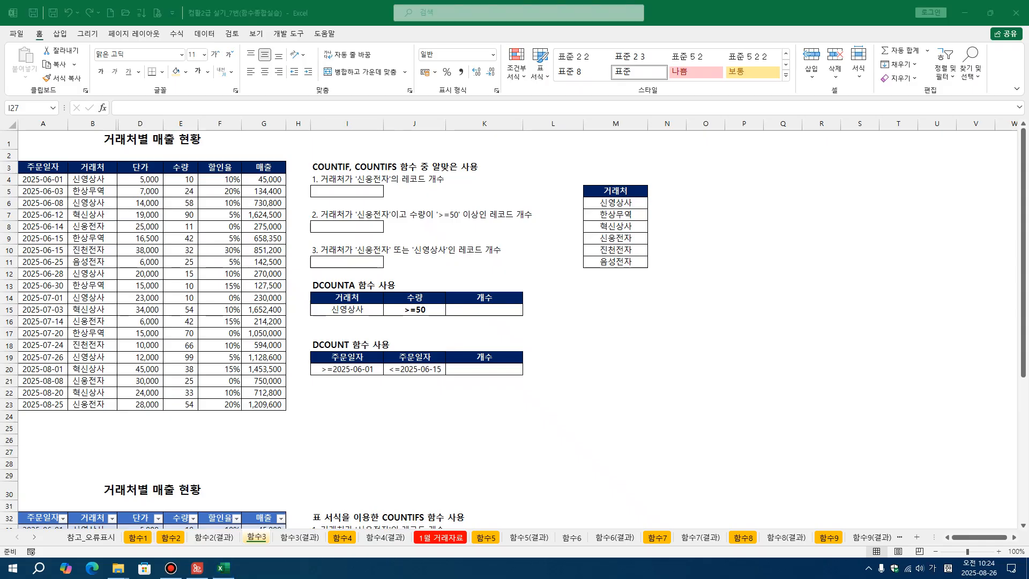
{"action": "mouse_move", "coordinate": [1, 113]}
{"action": "left_mouse_down"}
{"action": "mouse_move", "coordinate": [36, 130]}
{"action": "mouse_move", "coordinate": [333, 137]}
{"action": "left_mouse_up"}
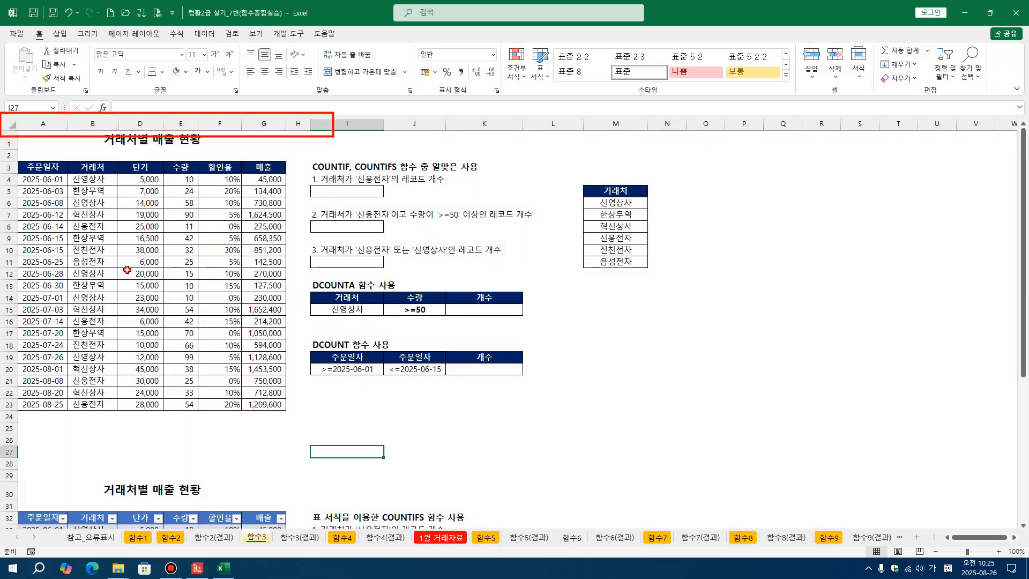
{"action": "left_click", "coordinate": [88, 214]}
{"action": "scroll", "coordinate": [39, 216], "scroll_direction": "down", "scroll_amount": 3}
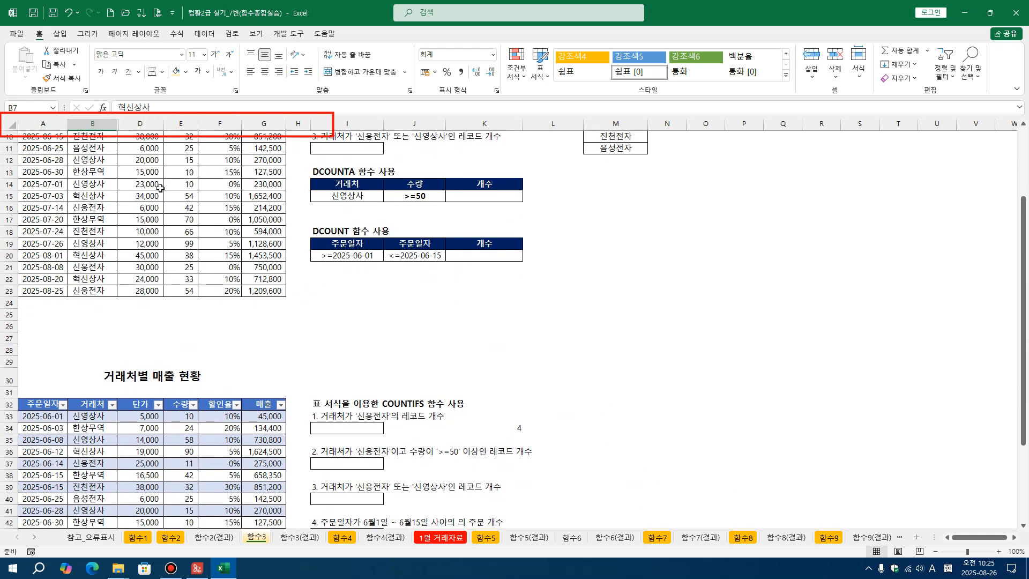
{"action": "scroll", "coordinate": [126, 248], "scroll_direction": "down", "scroll_amount": 3}
{"action": "left_click", "coordinate": [122, 298]}
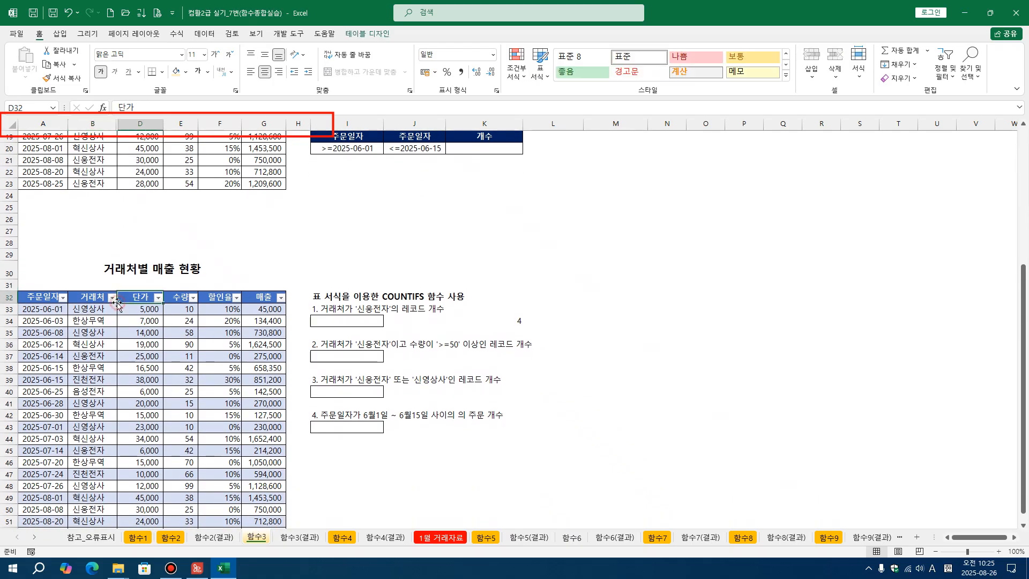
{"action": "left_click", "coordinate": [122, 266]}
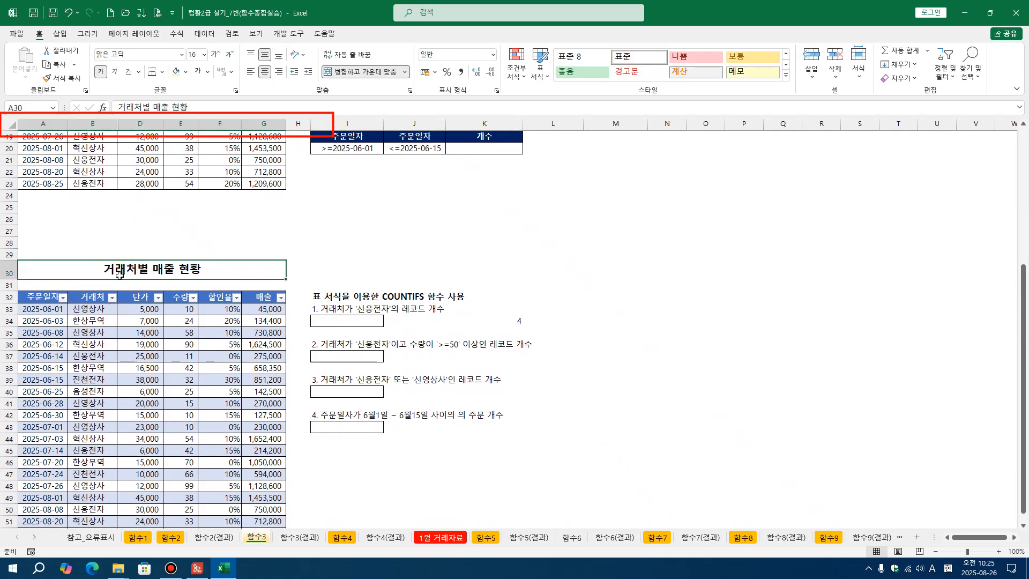
{"action": "scroll", "coordinate": [116, 309], "scroll_direction": "down", "scroll_amount": 4}
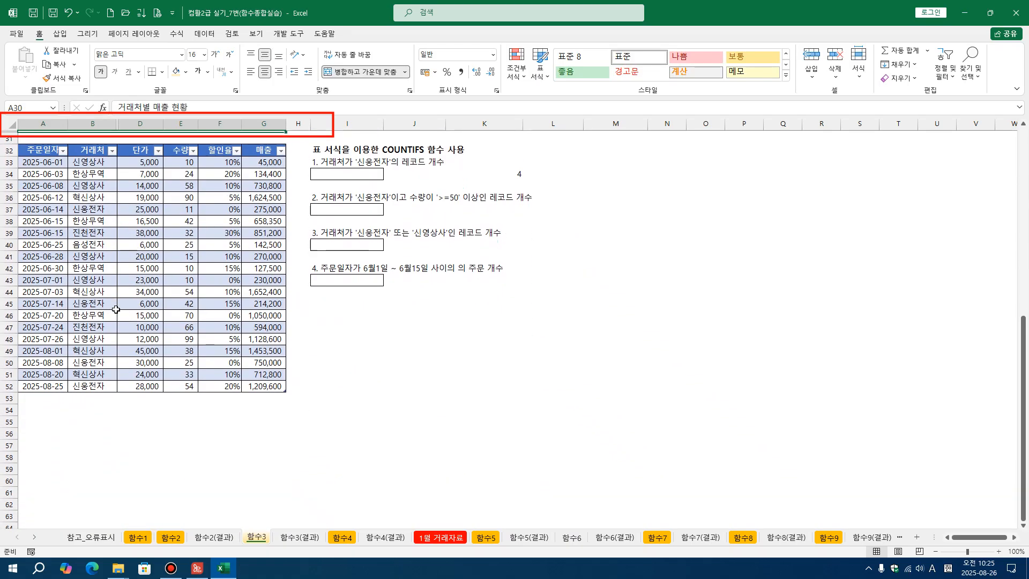
{"action": "scroll", "coordinate": [113, 295], "scroll_direction": "down", "scroll_amount": 1}
{"action": "scroll", "coordinate": [110, 287], "scroll_direction": "up", "scroll_amount": 2}
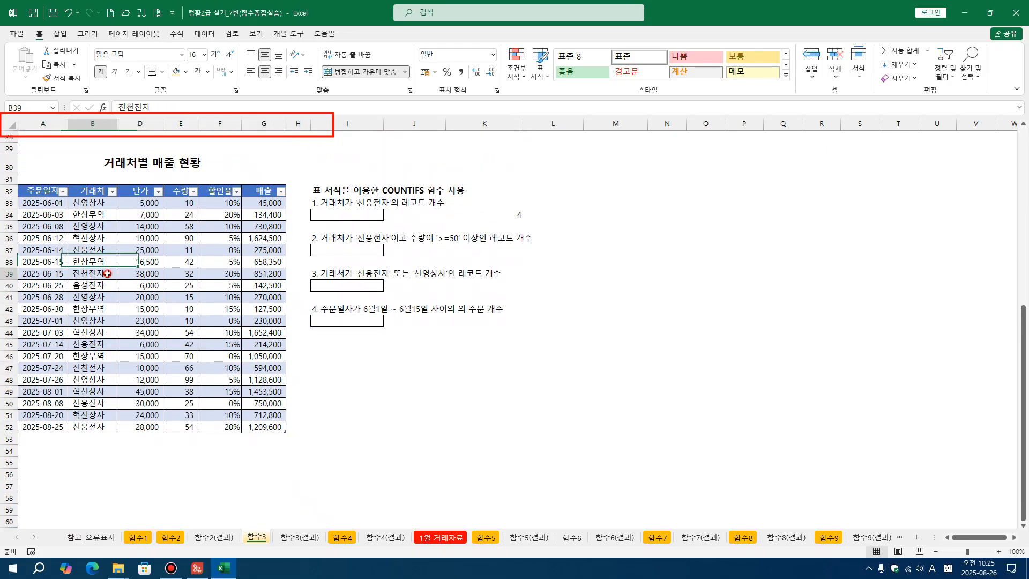
Step: Examine the column header row while moving past the lower table's headings with cells inside and outside that table selected
{"action": "left_click", "coordinate": [107, 284]}
{"action": "scroll", "coordinate": [107, 283], "scroll_direction": "down", "scroll_amount": 2}
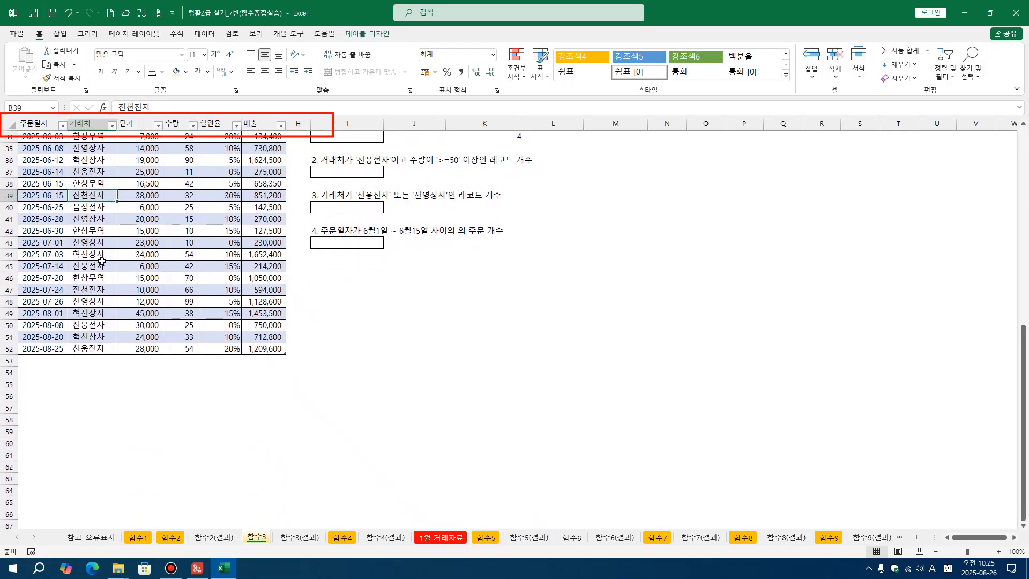
{"action": "left_click", "coordinate": [89, 232]}
{"action": "left_click", "coordinate": [86, 198]}
{"action": "scroll", "coordinate": [159, 205], "scroll_direction": "down", "scroll_amount": 5}
{"action": "left_click", "coordinate": [131, 231]}
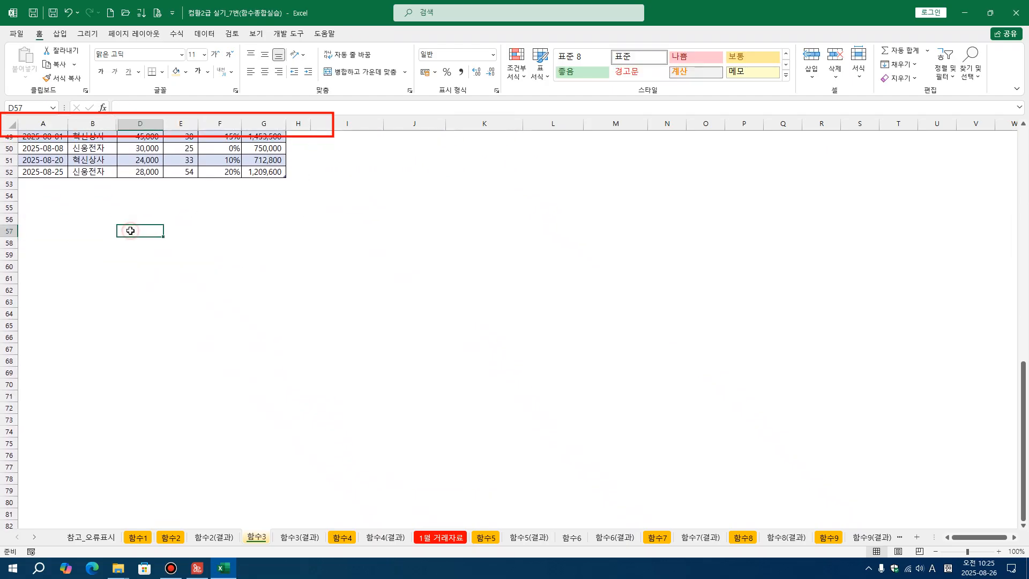
{"action": "left_click", "coordinate": [99, 158]}
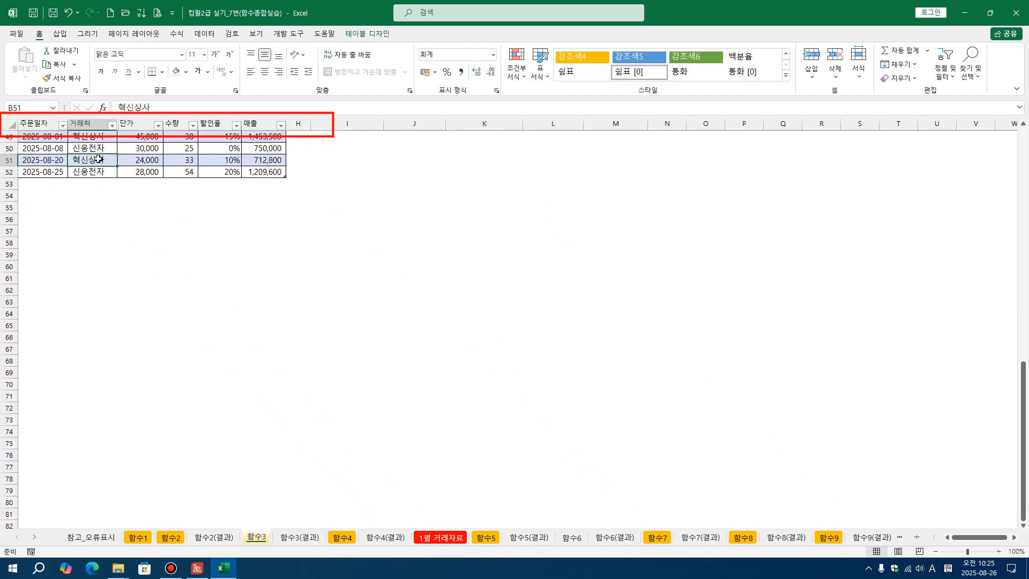
{"action": "scroll", "coordinate": [98, 159], "scroll_direction": "up", "scroll_amount": 7}
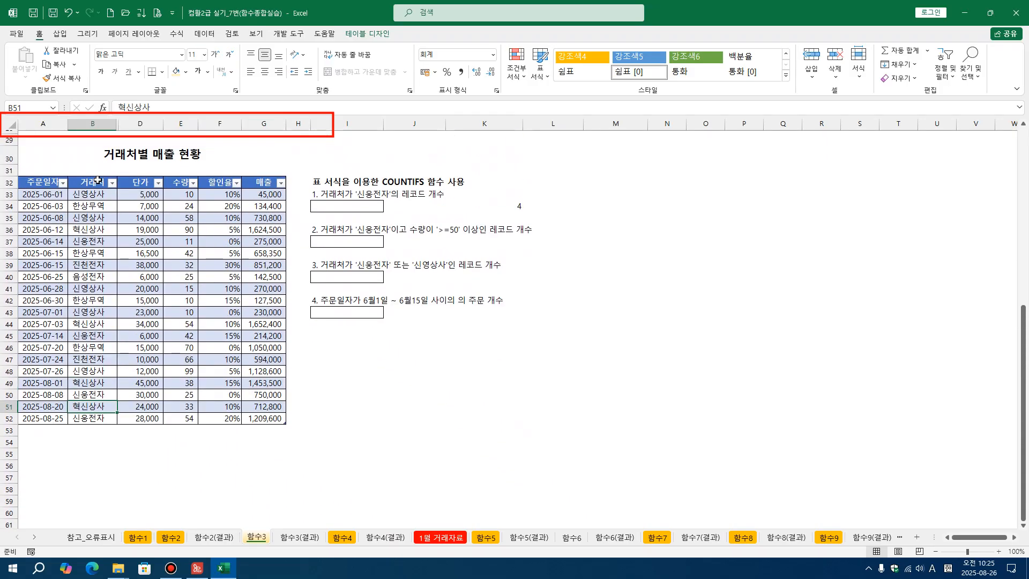
{"action": "scroll", "coordinate": [100, 236], "scroll_direction": "up", "scroll_amount": 7}
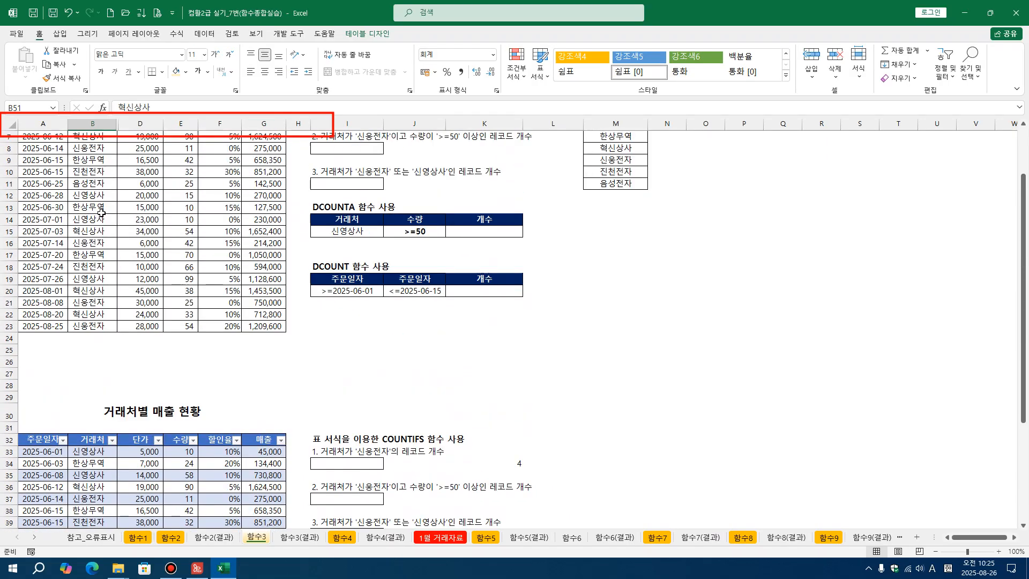
{"action": "scroll", "coordinate": [101, 213], "scroll_direction": "up", "scroll_amount": 2}
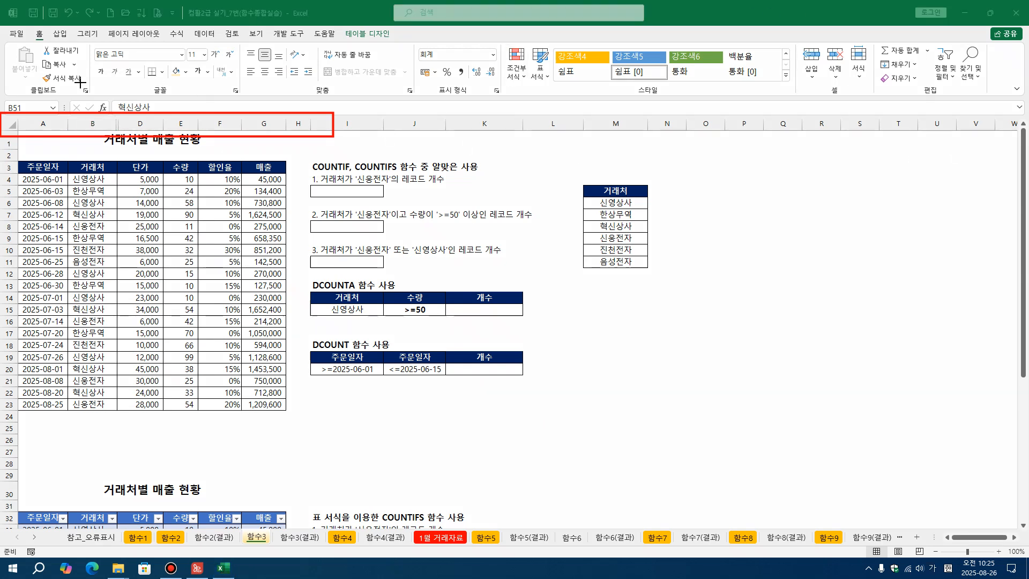
Step: Compare the plain sales range in A3:G23 with the formatted table starting at row 32
{"action": "mouse_move", "coordinate": [2, 95]}
{"action": "left_mouse_down"}
{"action": "mouse_move", "coordinate": [231, 176]}
{"action": "mouse_move", "coordinate": [416, 178]}
{"action": "left_mouse_up"}
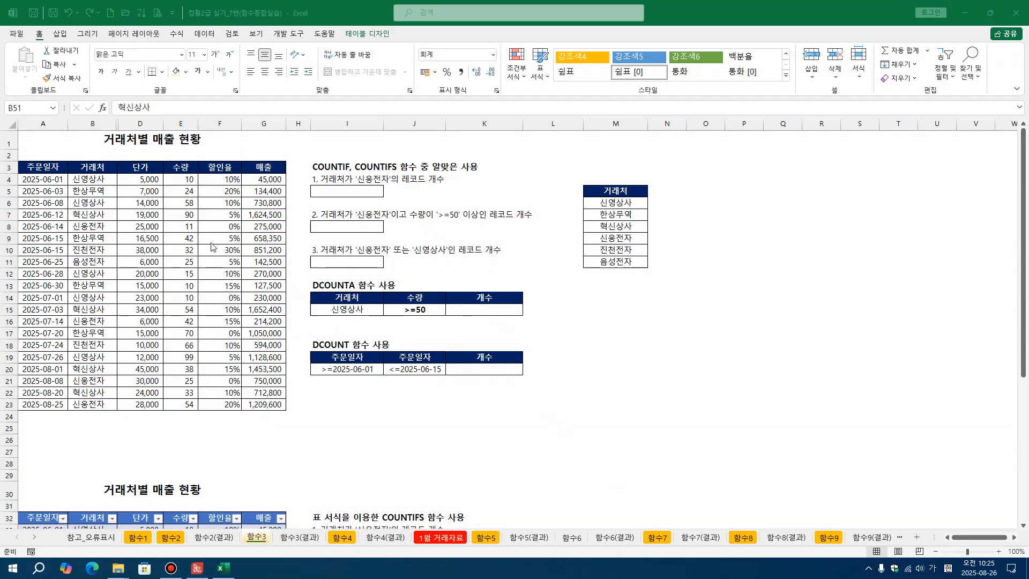
{"action": "left_click", "coordinate": [151, 239]}
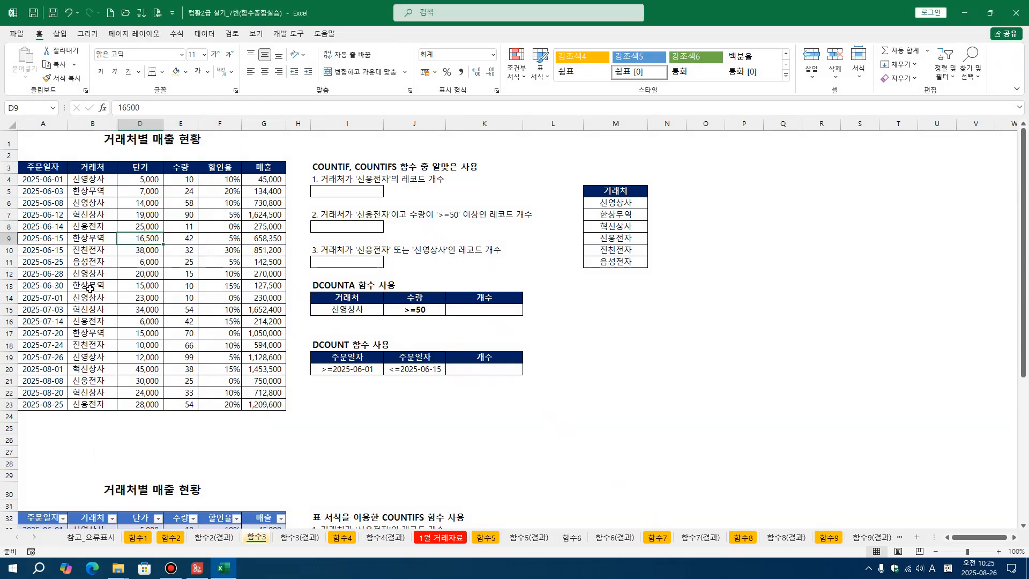
{"action": "scroll", "coordinate": [89, 289], "scroll_direction": "down", "scroll_amount": 4}
{"action": "left_click", "coordinate": [122, 416]}
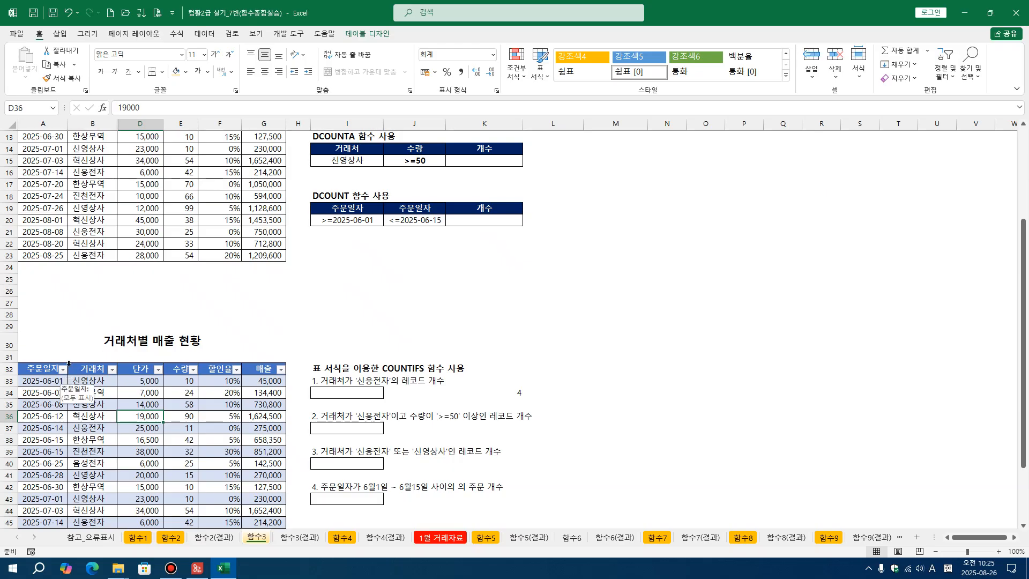
{"action": "scroll", "coordinate": [146, 368], "scroll_direction": "up", "scroll_amount": 4}
{"action": "left_click", "coordinate": [113, 258]}
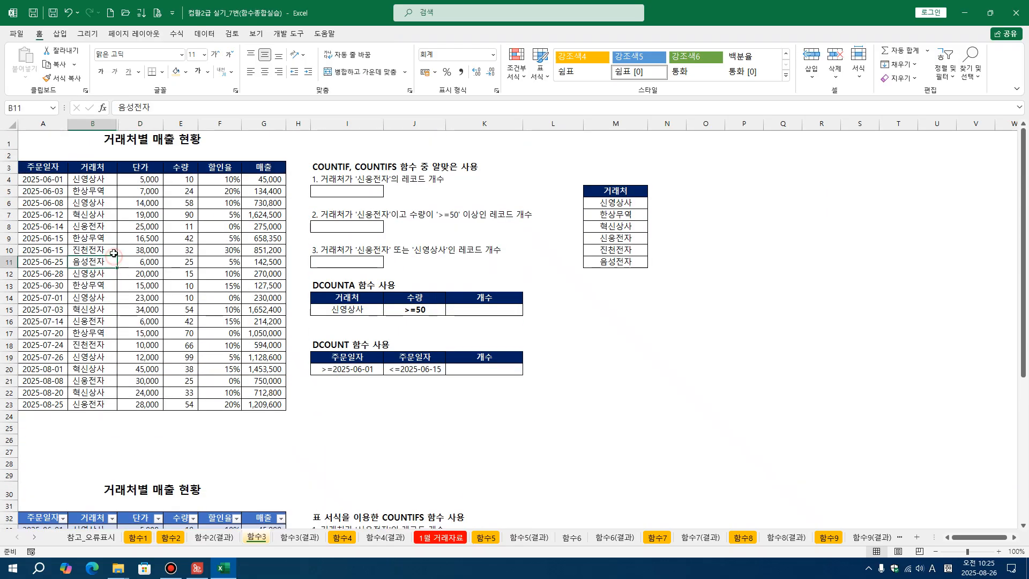
{"action": "left_click", "coordinate": [101, 239]}
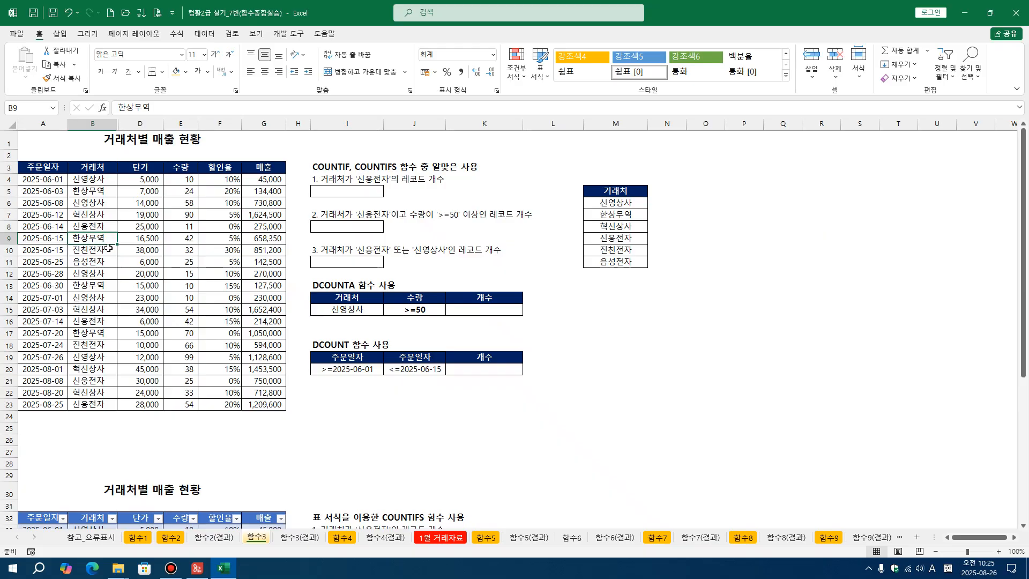
{"action": "left_click_drag", "start_coordinate": [154, 246], "coordinate": [154, 242]}
{"action": "left_click", "coordinate": [155, 260]}
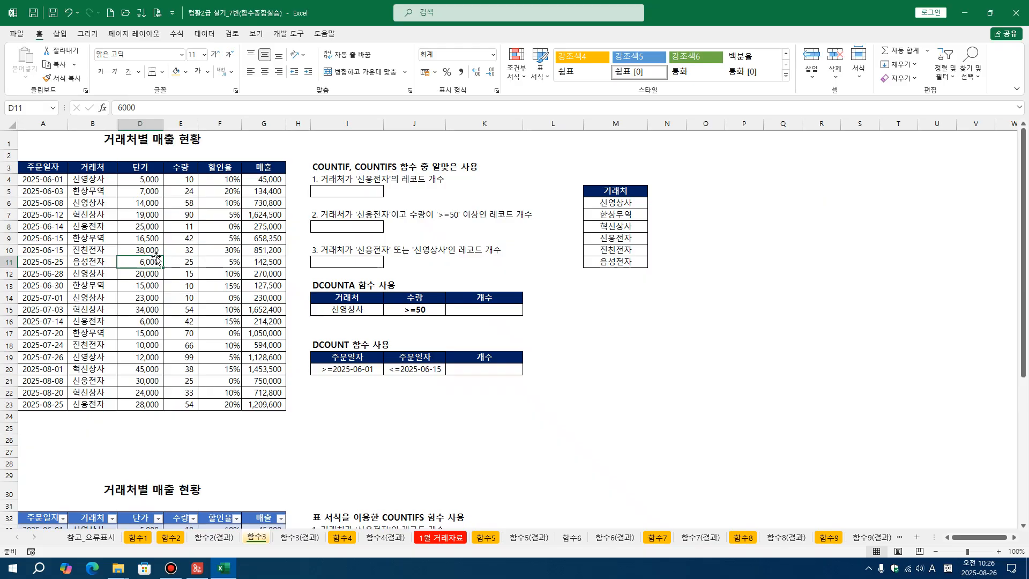
{"action": "left_click", "coordinate": [452, 231]}
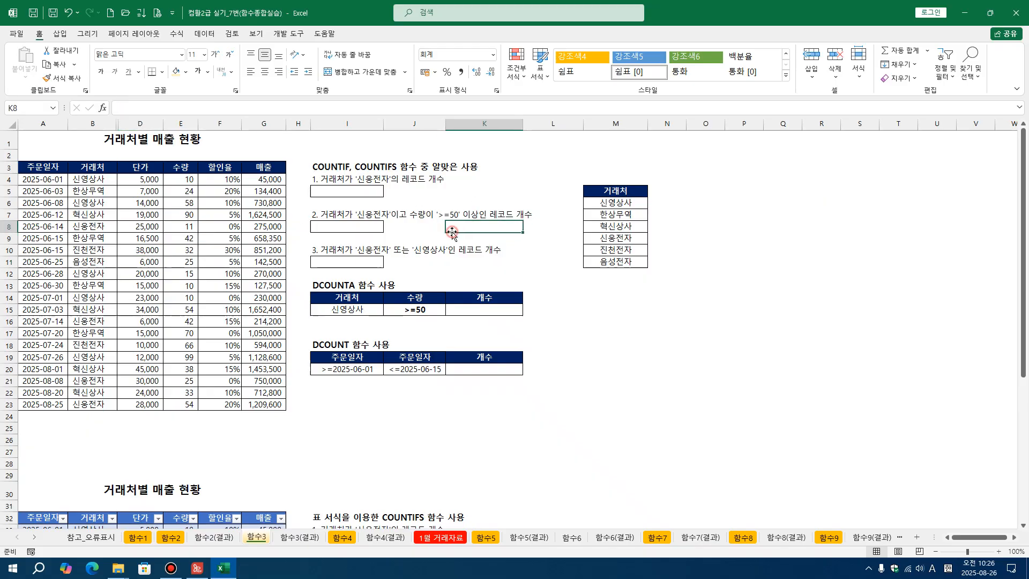
Step: Count the records for '신웅전자' in cell I5 with =COUNTIF(B4:B23,"신웅전자")
{"action": "left_click", "coordinate": [356, 194]}
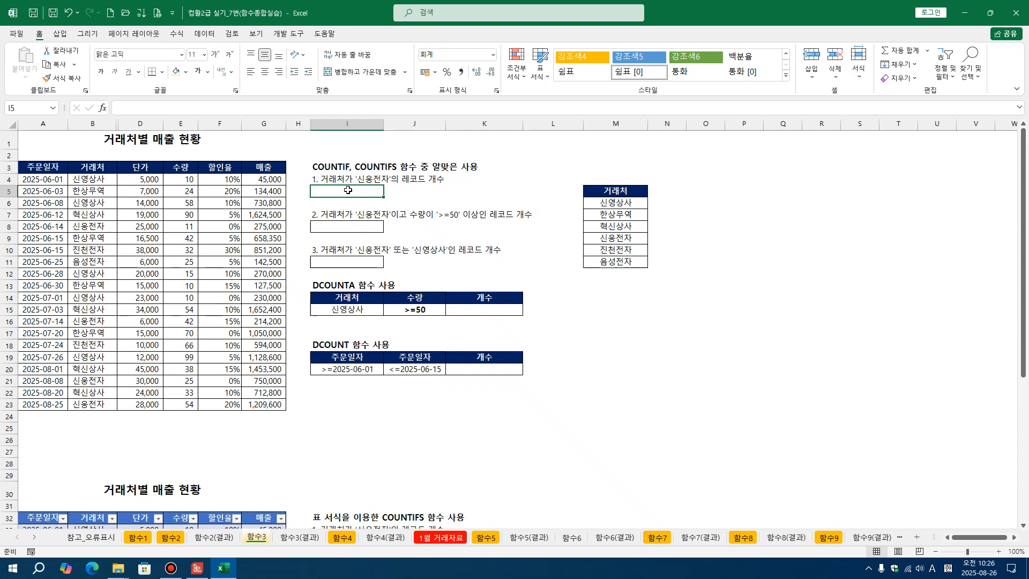
{"action": "left_click_drag", "start_coordinate": [92, 179], "coordinate": [91, 405]}
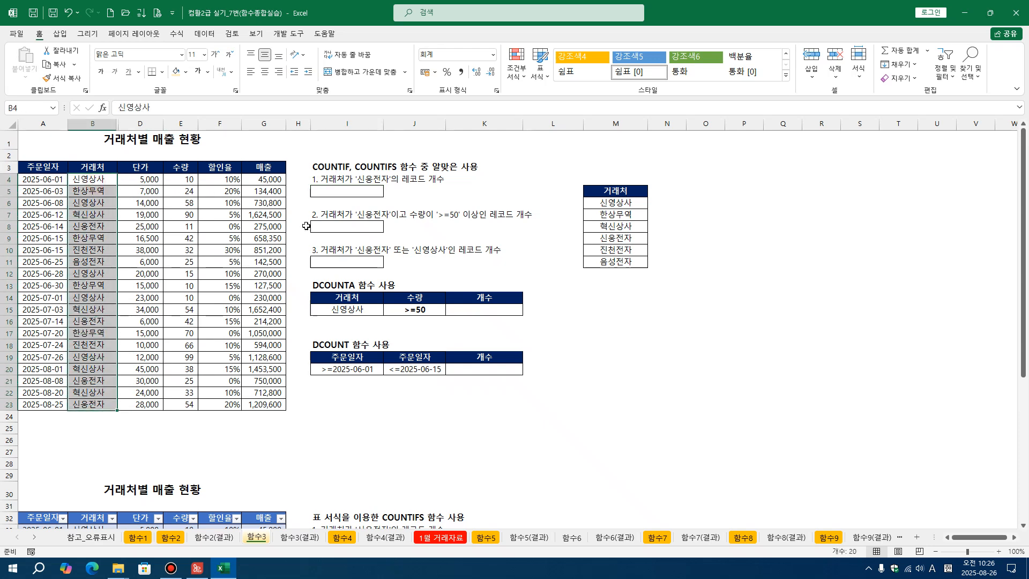
{"action": "left_click", "coordinate": [369, 190]}
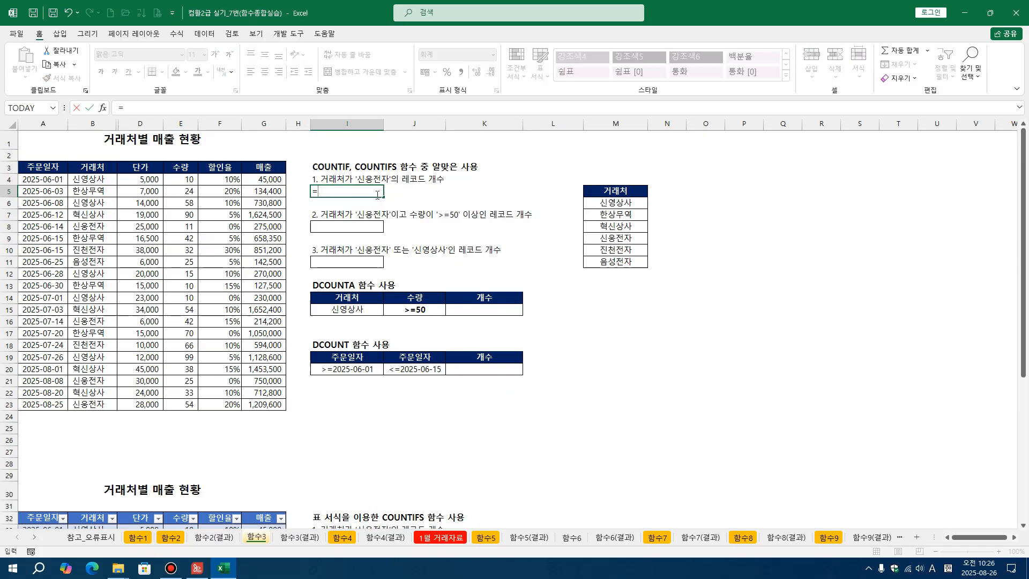
{"action": "type", "text": "=COUN"}
{"action": "key", "text": "Down"}
{"action": "key", "text": "Down"}
{"action": "key", "text": "Down"}
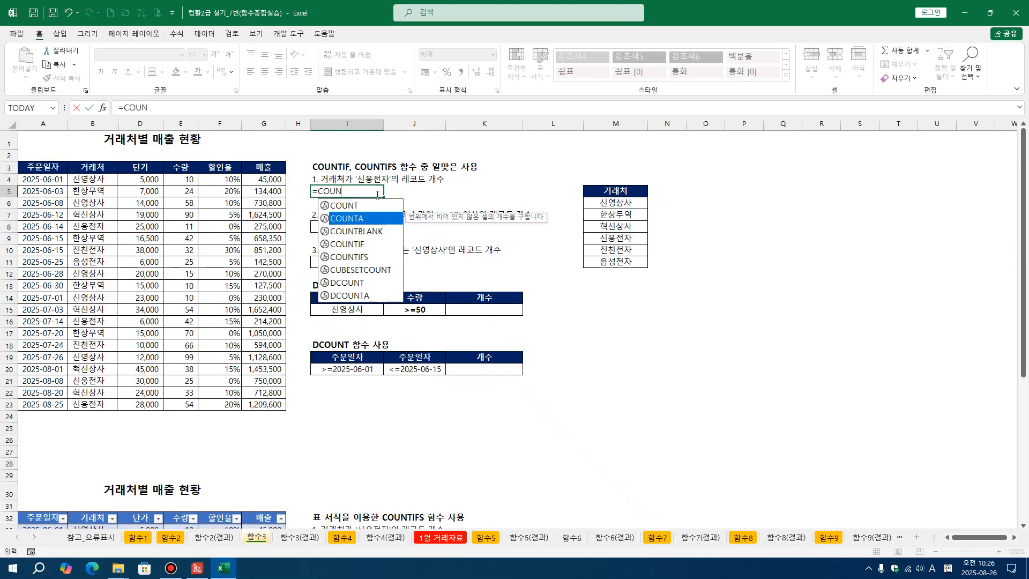
{"action": "key", "text": "Tab"}
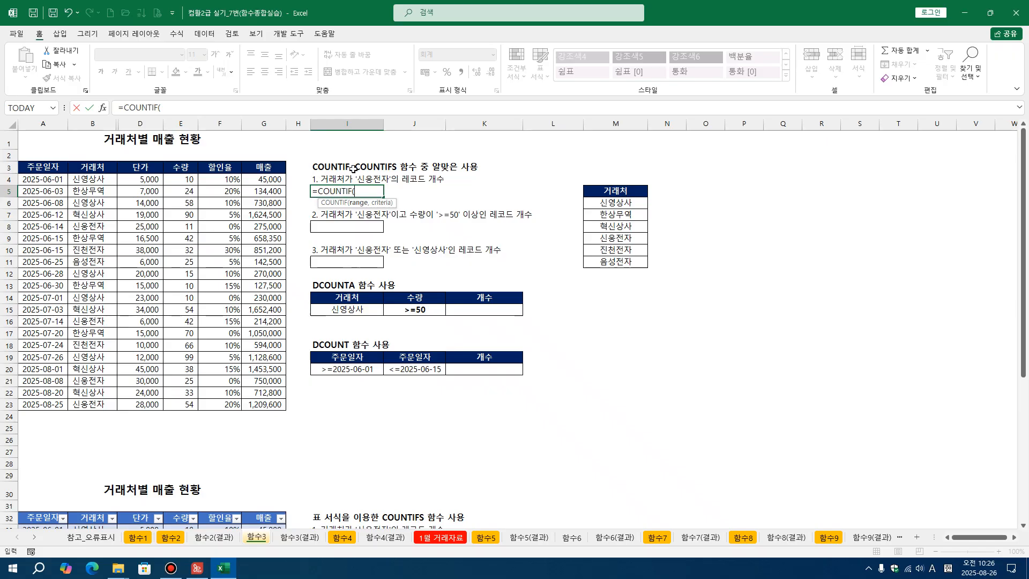
{"action": "left_click_drag", "start_coordinate": [120, 183], "coordinate": [120, 406]}
{"action": "type", "text": ","}
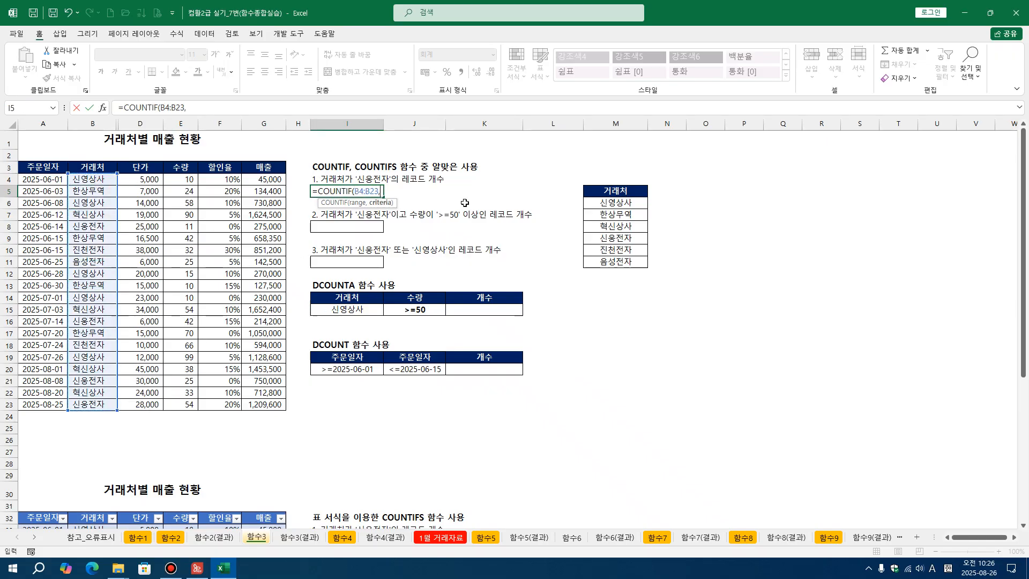
{"action": "type", "text": "\"신웅전"}
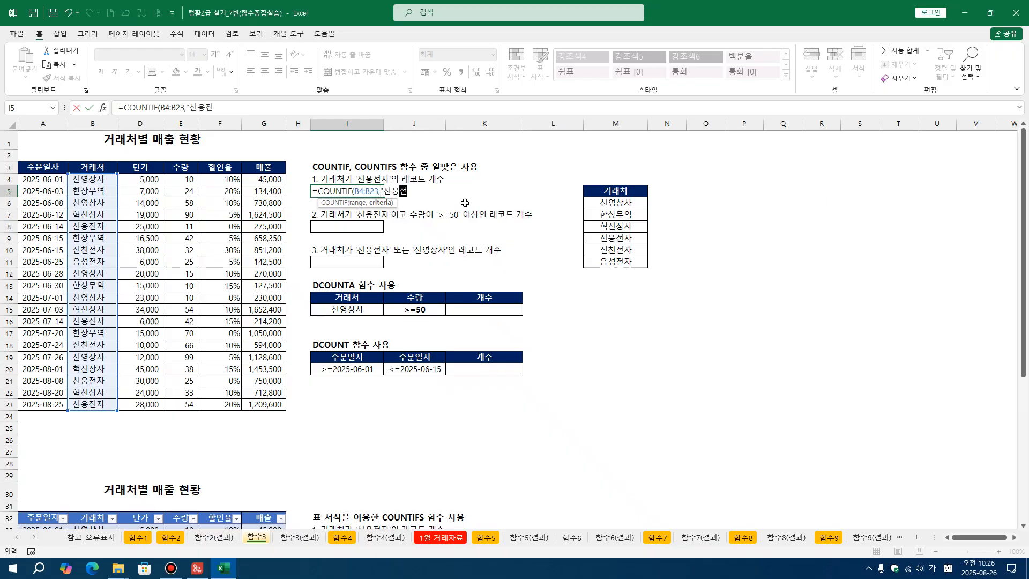
{"action": "type", "text": "자\")"}
{"action": "key", "text": "Return"}
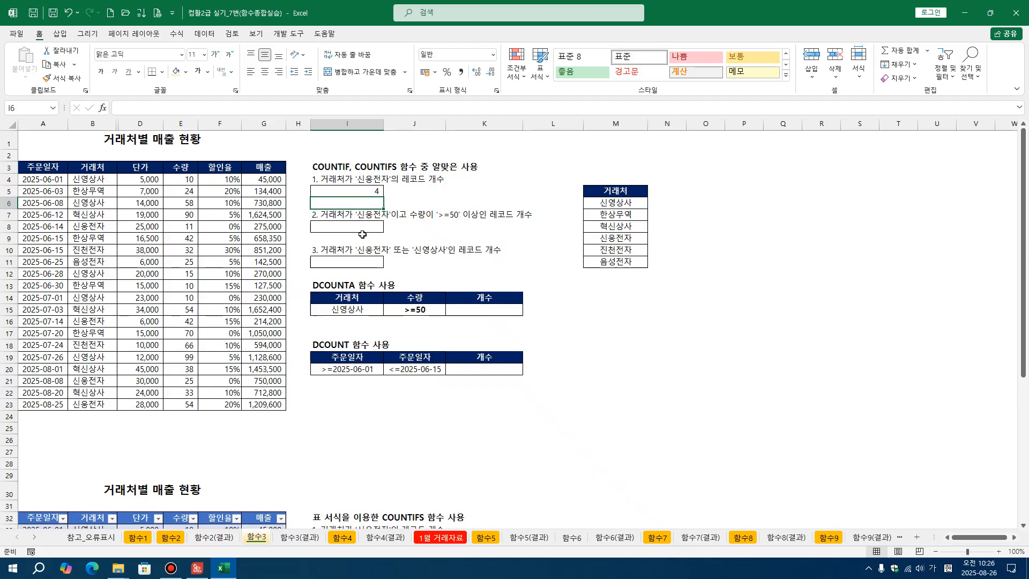
Step: Format '신웅전자' and '>=50' within the question 2 text in cell I7 as bold red
{"action": "left_click", "coordinate": [356, 217]}
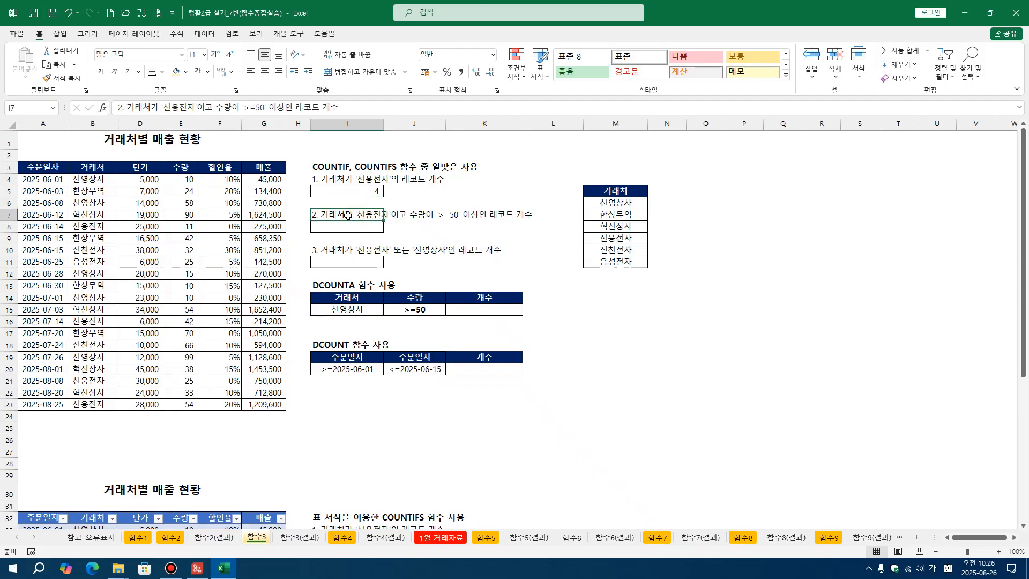
{"action": "double_click", "coordinate": [353, 215]}
{"action": "left_click_drag", "start_coordinate": [354, 215], "coordinate": [391, 216]}
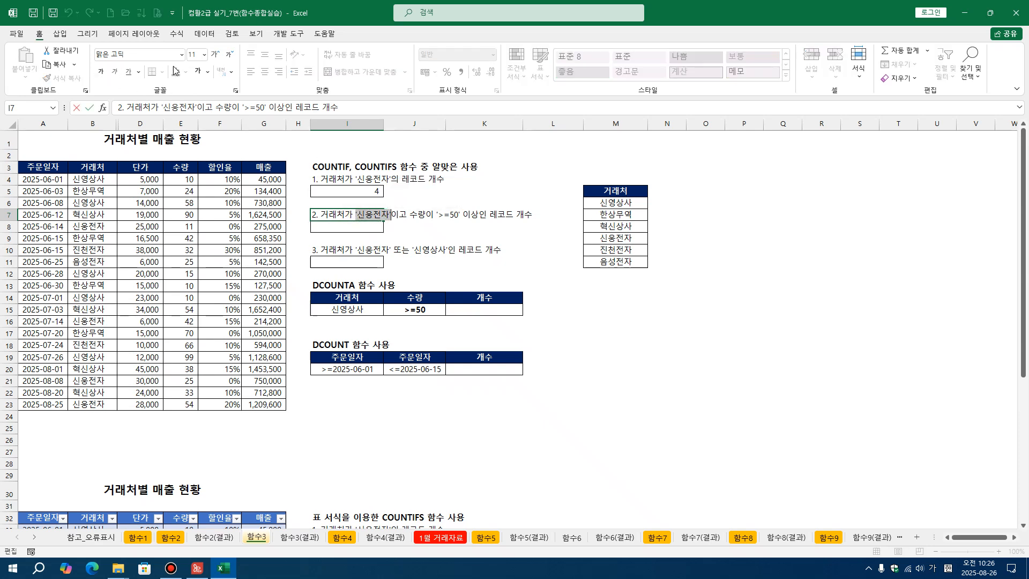
{"action": "left_click", "coordinate": [208, 72]}
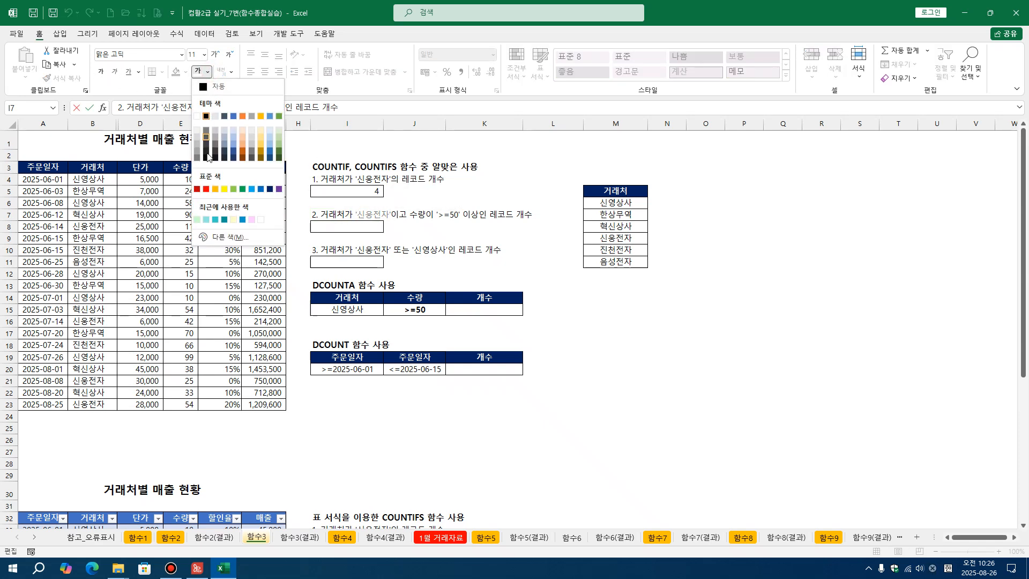
{"action": "left_click", "coordinate": [206, 188]}
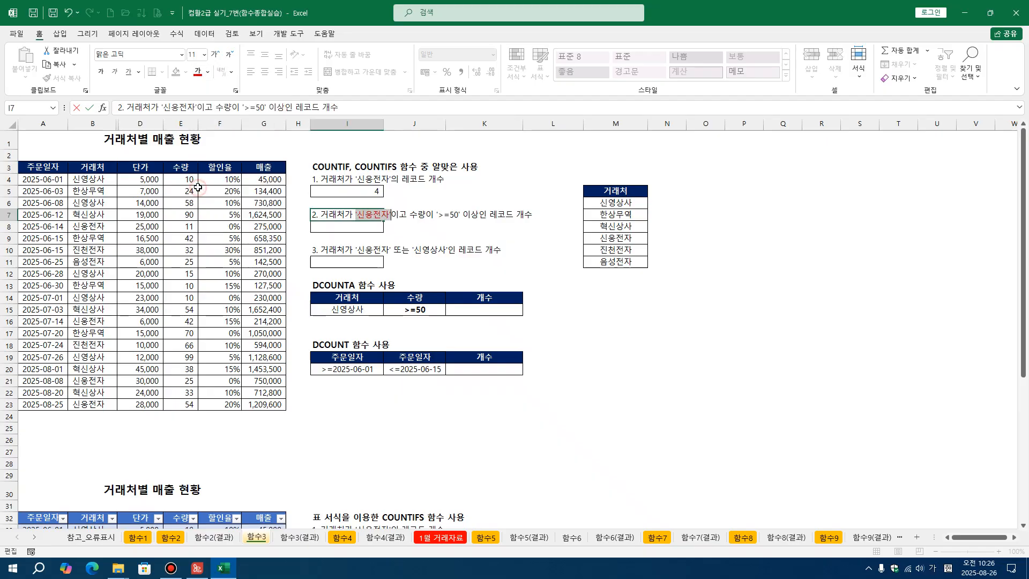
{"action": "left_click", "coordinate": [101, 71]}
{"action": "left_click", "coordinate": [434, 216]}
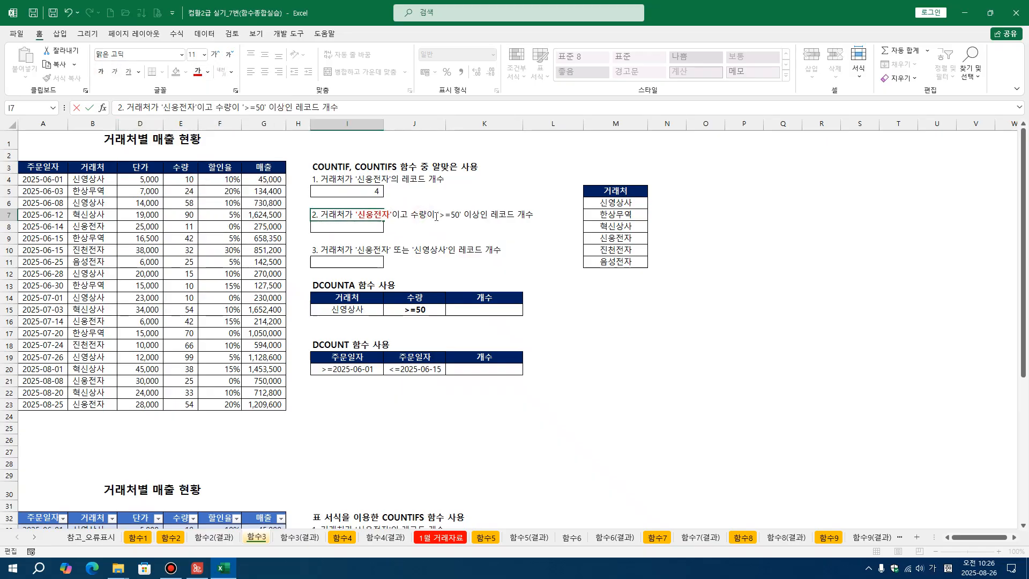
{"action": "left_click_drag", "start_coordinate": [436, 215], "coordinate": [461, 216]}
{"action": "left_click", "coordinate": [102, 71]}
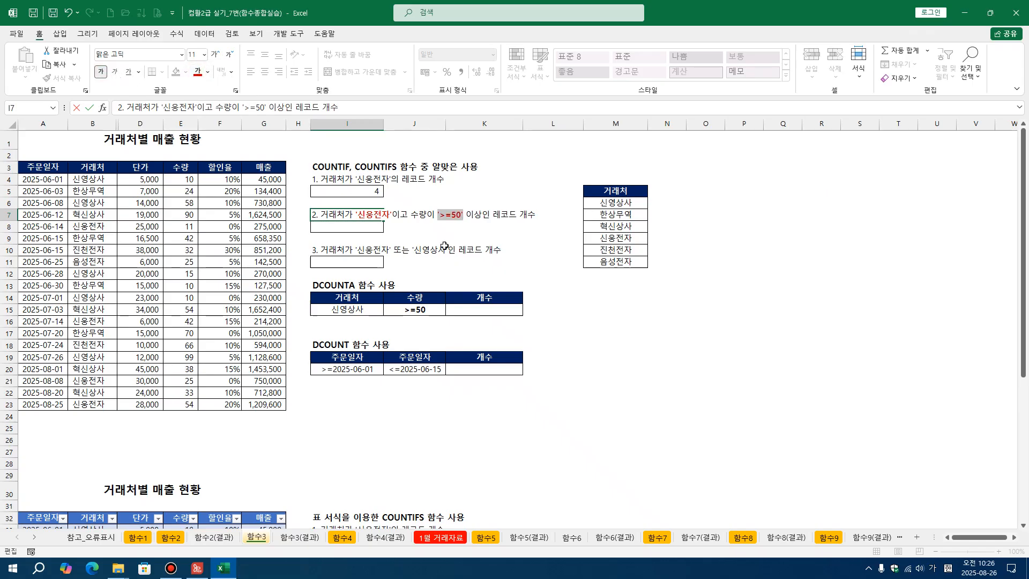
{"action": "left_click", "coordinate": [503, 217]}
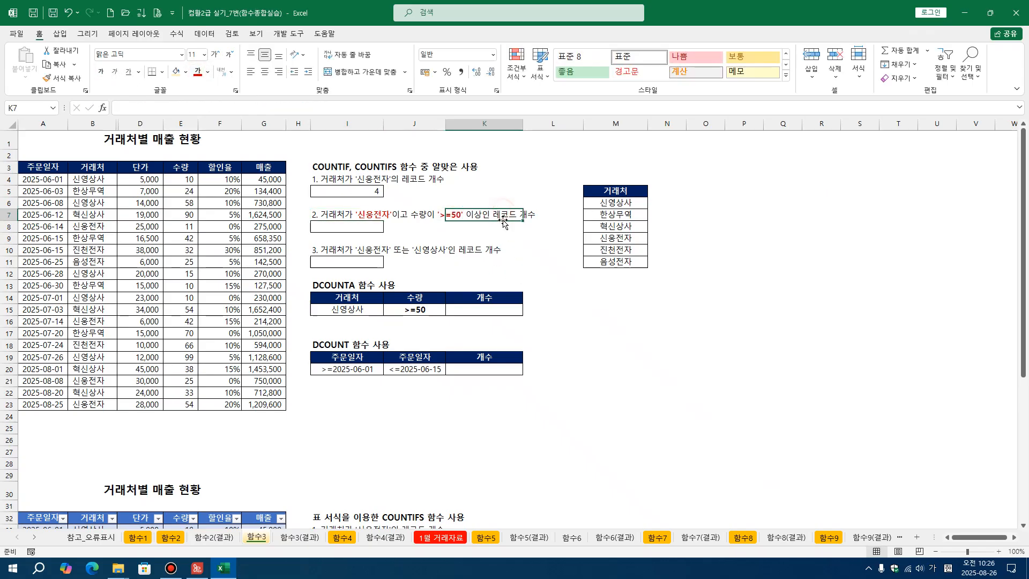
{"action": "left_click", "coordinate": [353, 217]}
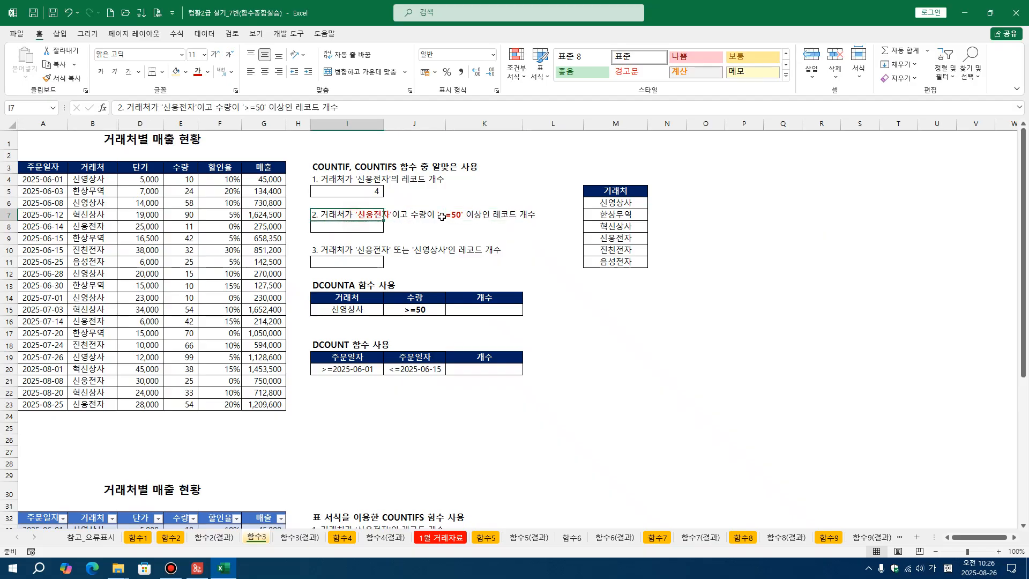
{"action": "left_click", "coordinate": [450, 218]}
{"action": "key", "text": "Up"}
{"action": "key", "text": "Up"}
{"action": "key", "text": "Up"}
{"action": "key", "text": "Up"}
{"action": "key", "text": "Up"}
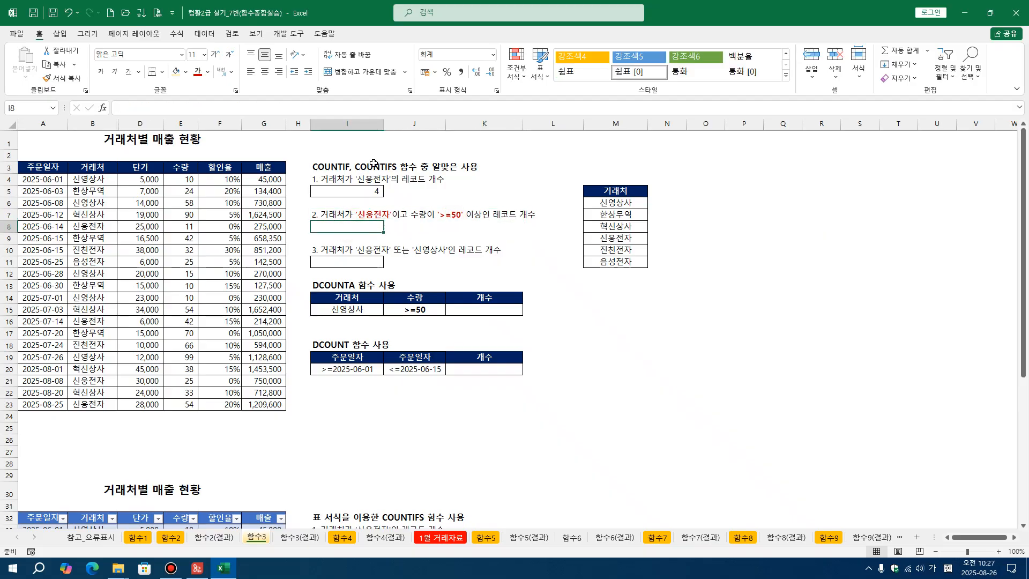
Step: Make cell I8 bold and start a COUNTIFS formula there with range B4:B23 and criterion "신웅전자"
{"action": "left_click", "coordinate": [336, 227]}
{"action": "left_click", "coordinate": [102, 71]}
{"action": "type", "text": "=ㅊ"}
{"action": "key", "text": "BackSpace"}
{"action": "key", "text": "BackSpace"}
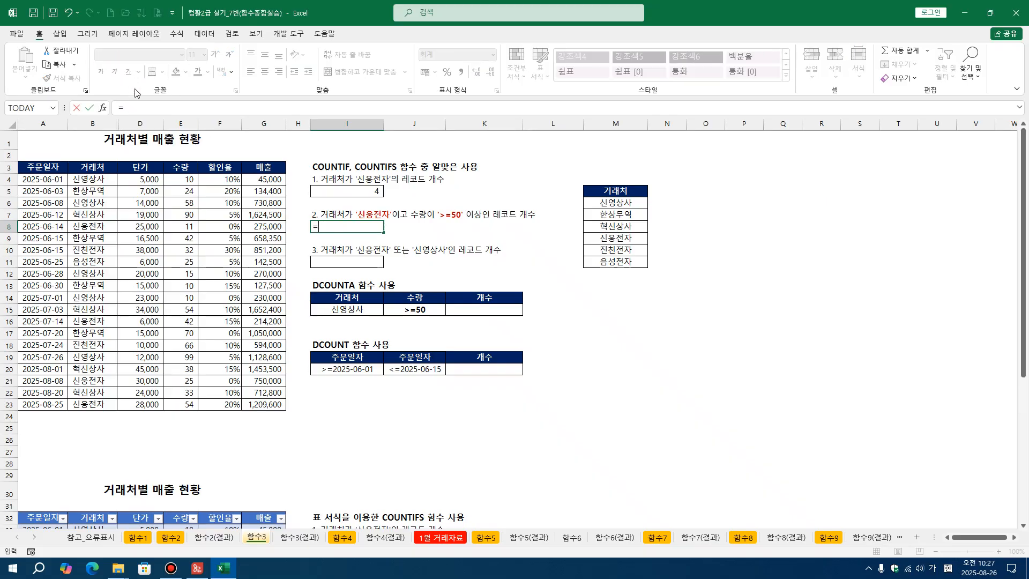
{"action": "type", "text": "COUNTI"}
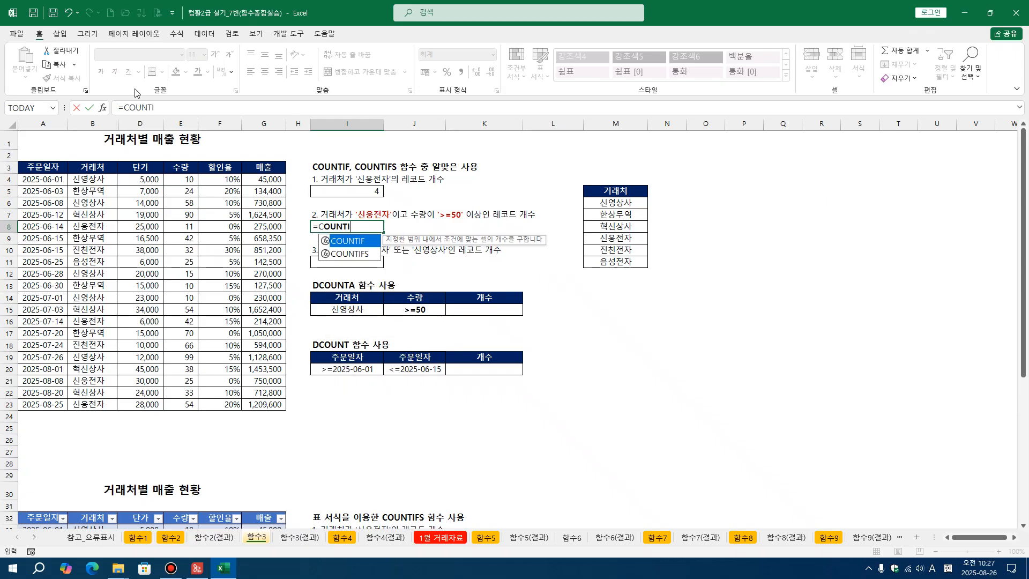
{"action": "type", "text": "FS("}
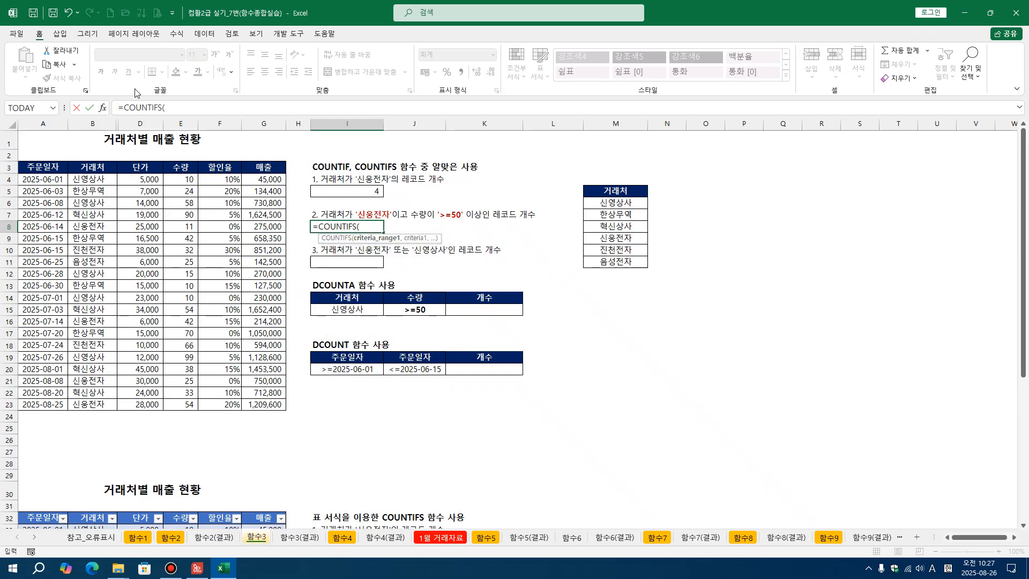
{"action": "left_click_drag", "start_coordinate": [94, 181], "coordinate": [93, 403]}
{"action": "type", "text": ","}
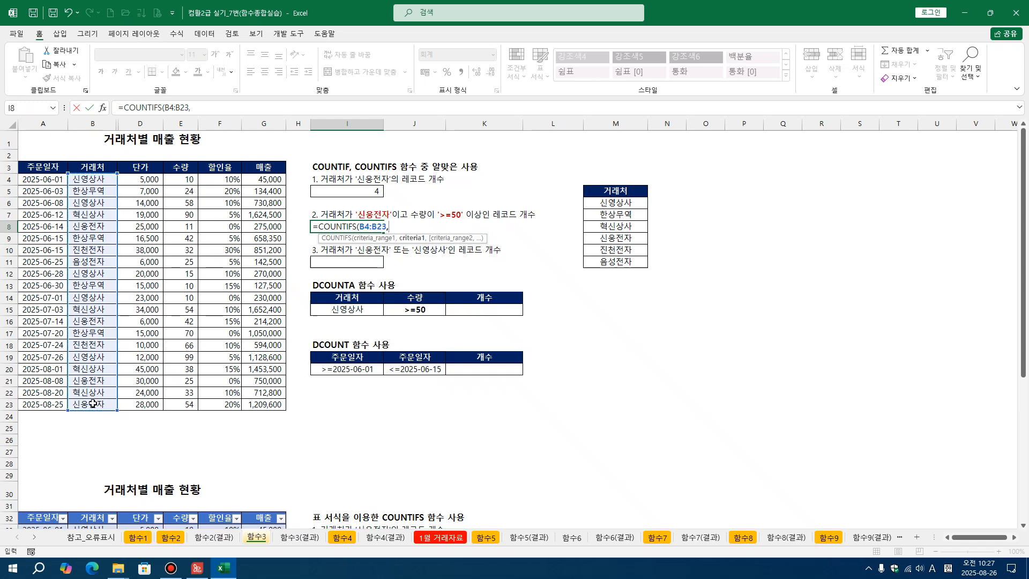
{"action": "type", "text": "\"신웅전자"}
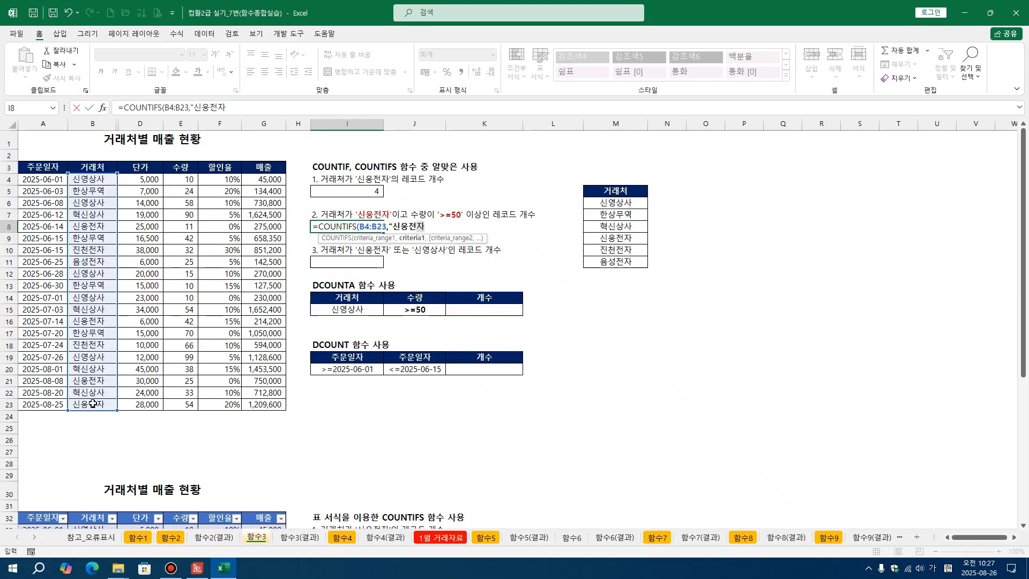
{"action": "type", "text": "\","}
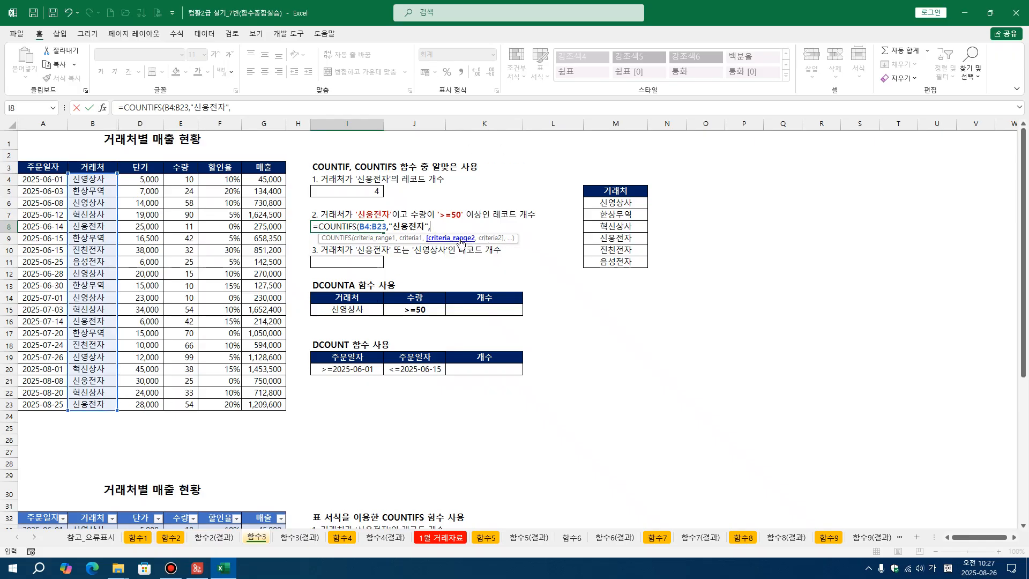
Step: Complete the COUNTIFS formula in I8 with second range E4:E23 and criterion ">=50"
{"action": "left_click_drag", "start_coordinate": [190, 184], "coordinate": [189, 404]}
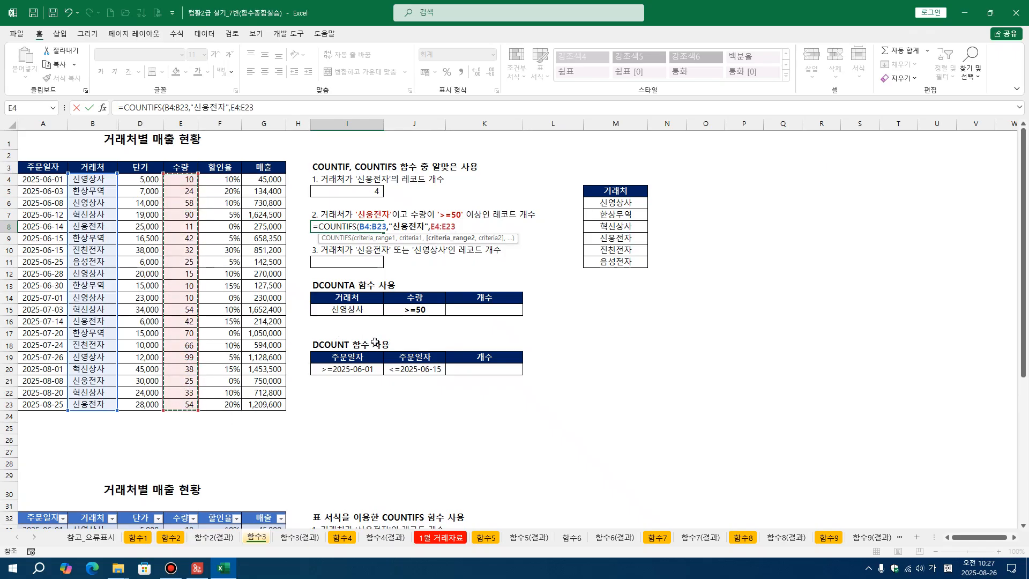
{"action": "type", "text": ",\">=50"}
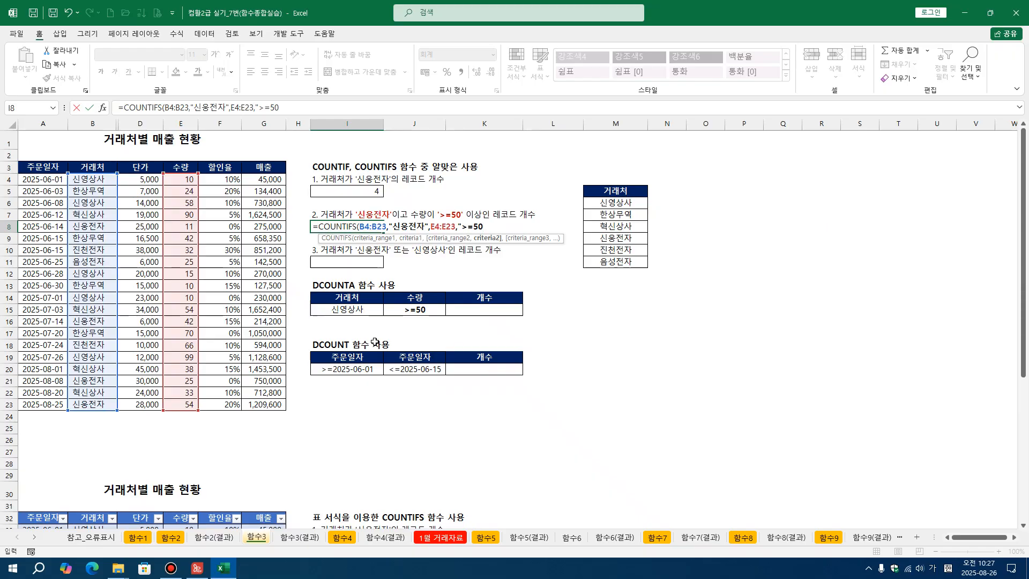
{"action": "type", "text": ")"}
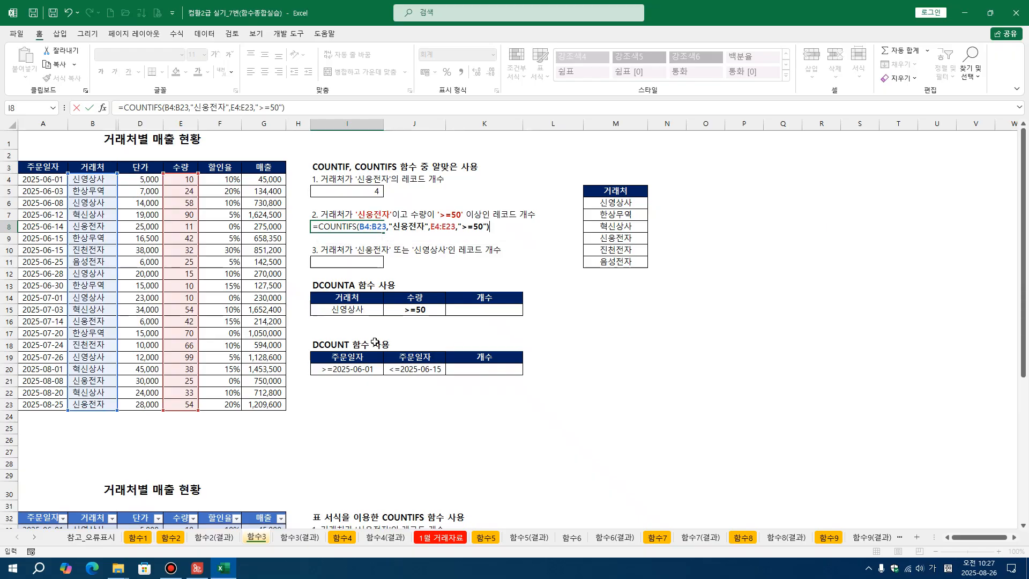
{"action": "left_click", "coordinate": [420, 228]}
{"action": "key", "text": "Return"}
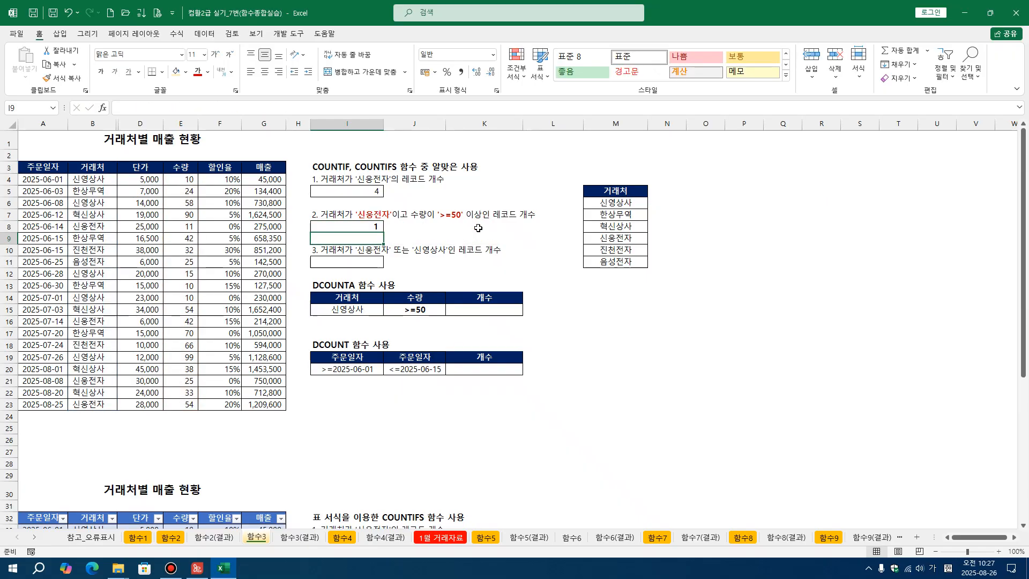
Step: Check the COUNTIFS result in I8 against the '신웅전자' cells in the 거래처 column and their 수량 values
{"action": "left_click", "coordinate": [362, 225]}
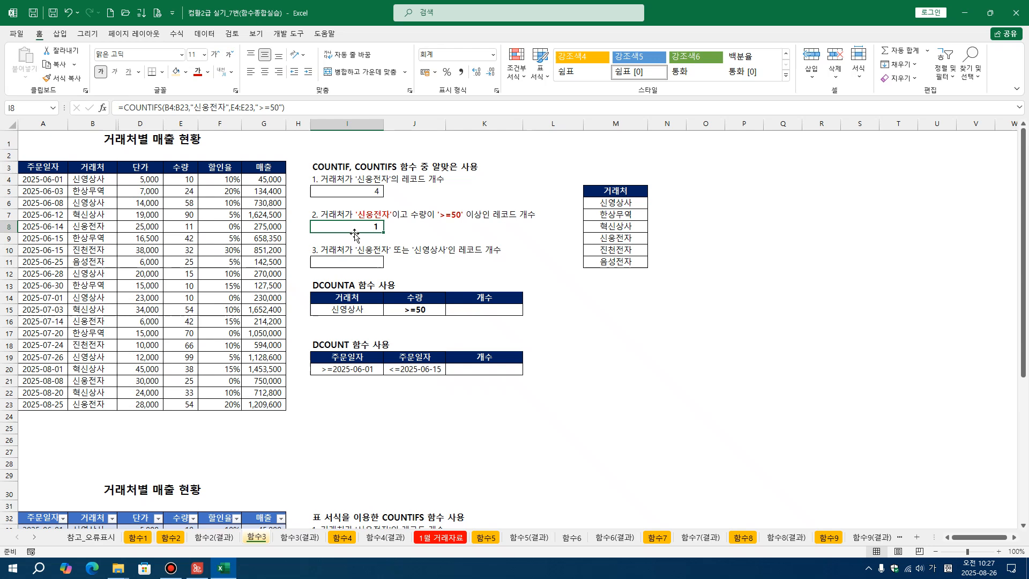
{"action": "left_click", "coordinate": [93, 228]}
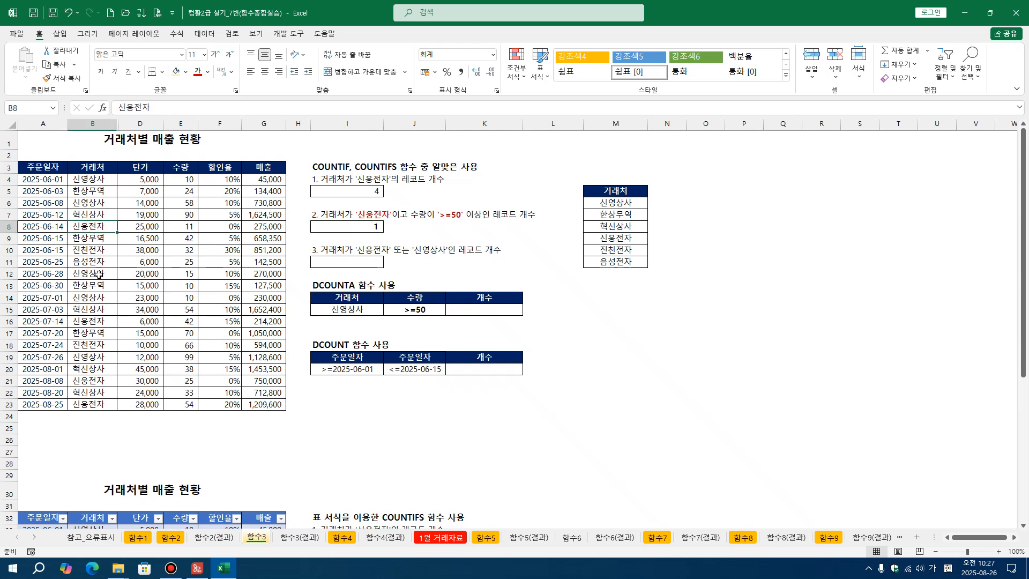
{"action": "left_click", "coordinate": [100, 322], "text": "ctrl"}
{"action": "left_click", "coordinate": [101, 382], "text": "ctrl"}
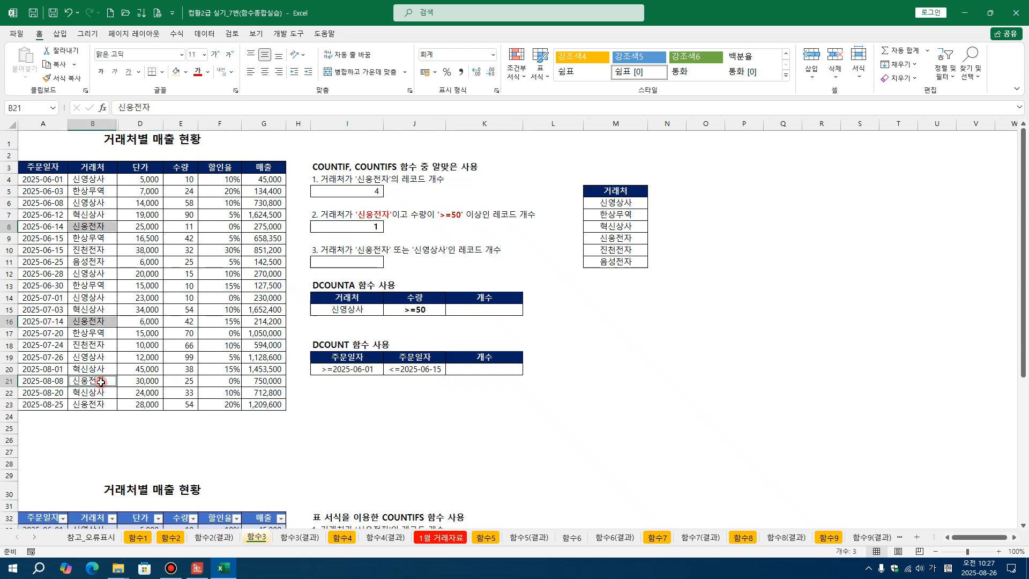
{"action": "left_click", "coordinate": [102, 403], "text": "ctrl"}
{"action": "left_click", "coordinate": [187, 406], "text": "ctrl"}
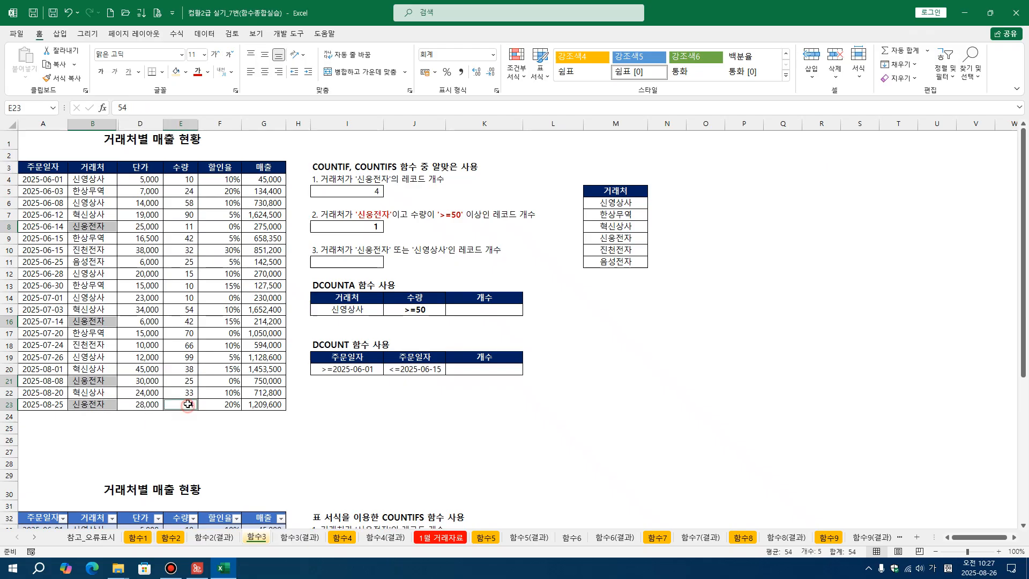
{"action": "left_click", "coordinate": [188, 380], "text": "ctrl"}
{"action": "left_click", "coordinate": [187, 323], "text": "ctrl"}
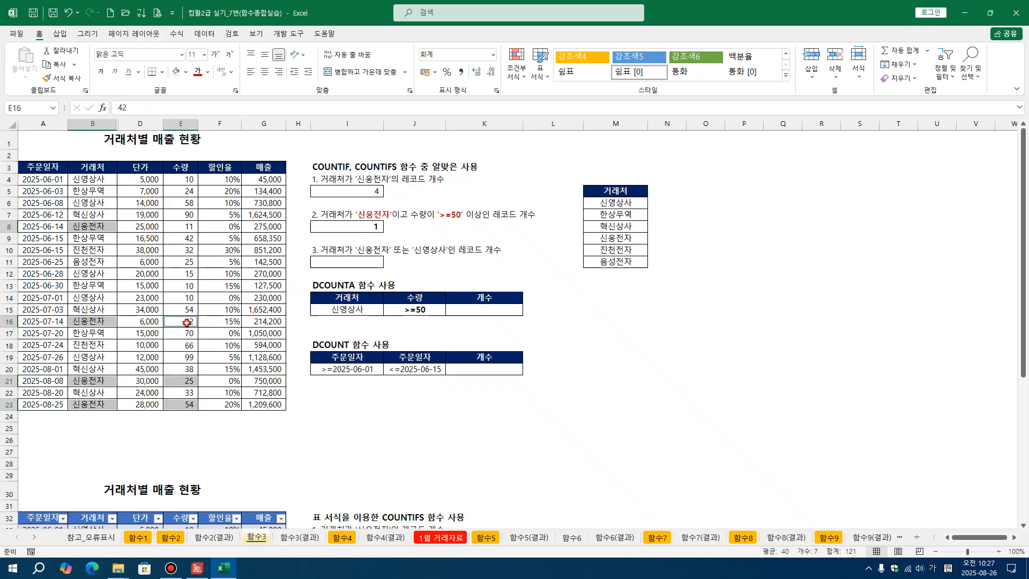
{"action": "left_click", "coordinate": [172, 226], "text": "ctrl"}
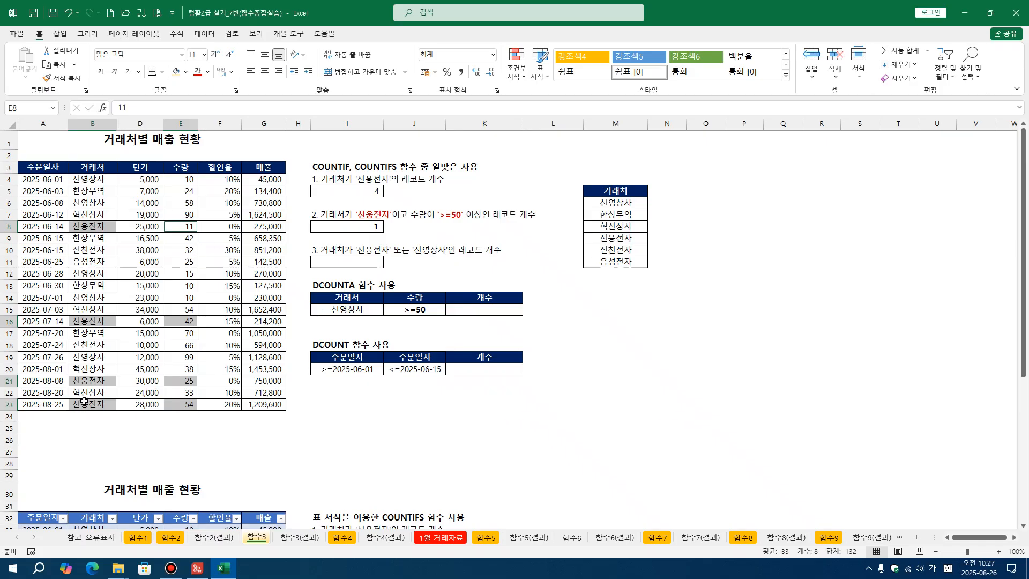
{"action": "left_click", "coordinate": [140, 427]}
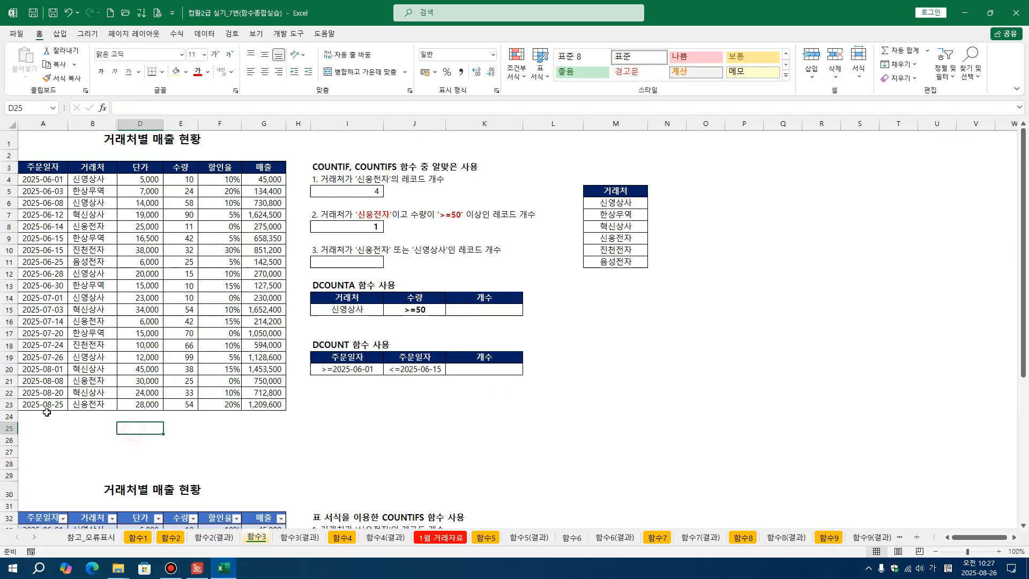
{"action": "left_click", "coordinate": [378, 230]}
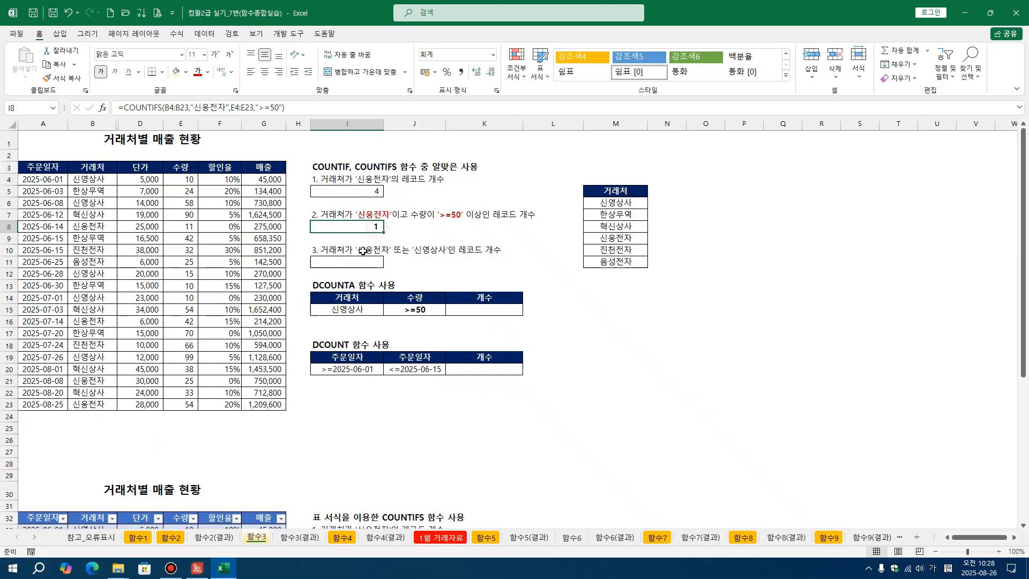
{"action": "left_click", "coordinate": [337, 251]}
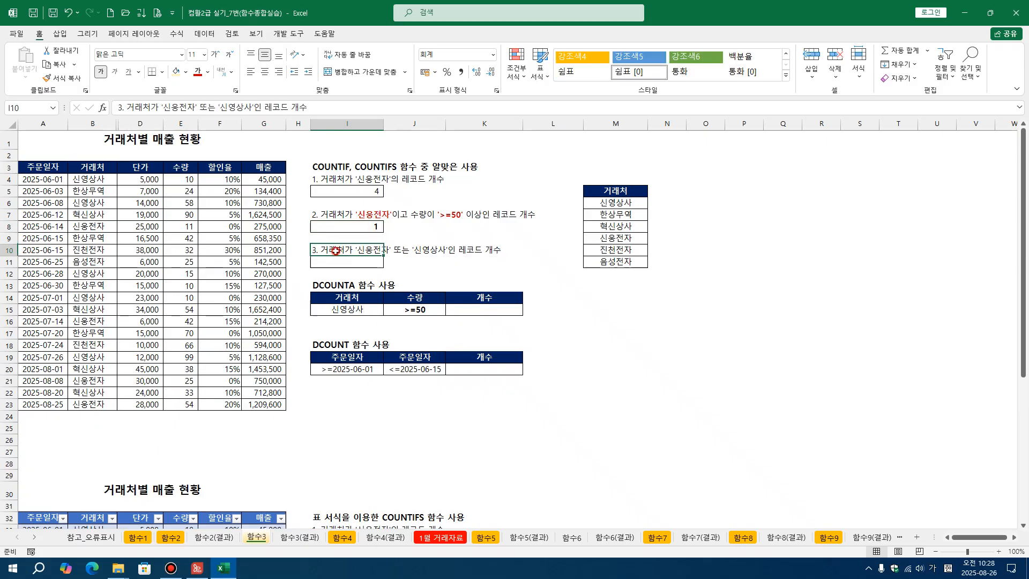
{"action": "left_click", "coordinate": [337, 265]}
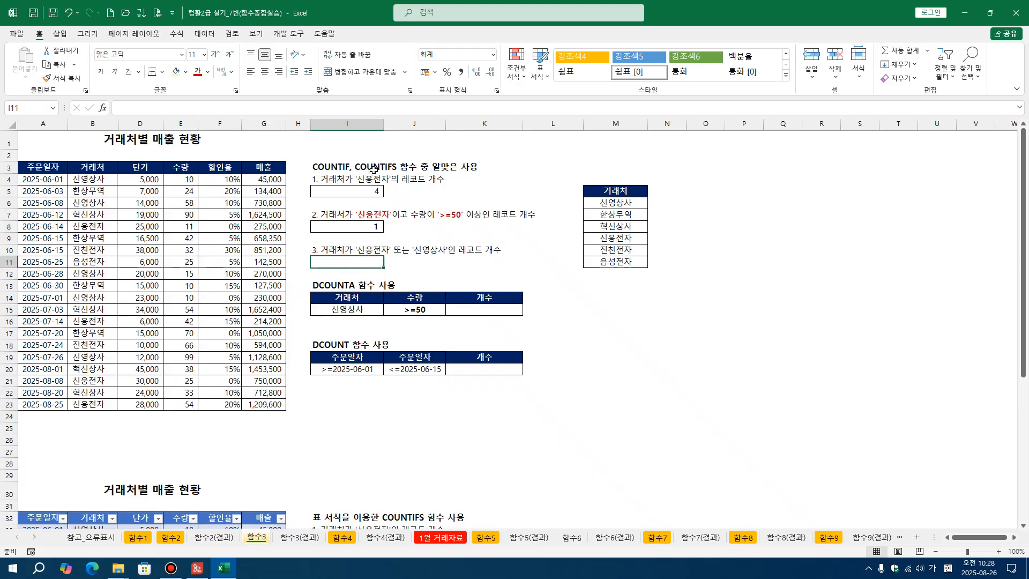
{"action": "key", "text": "Right"}
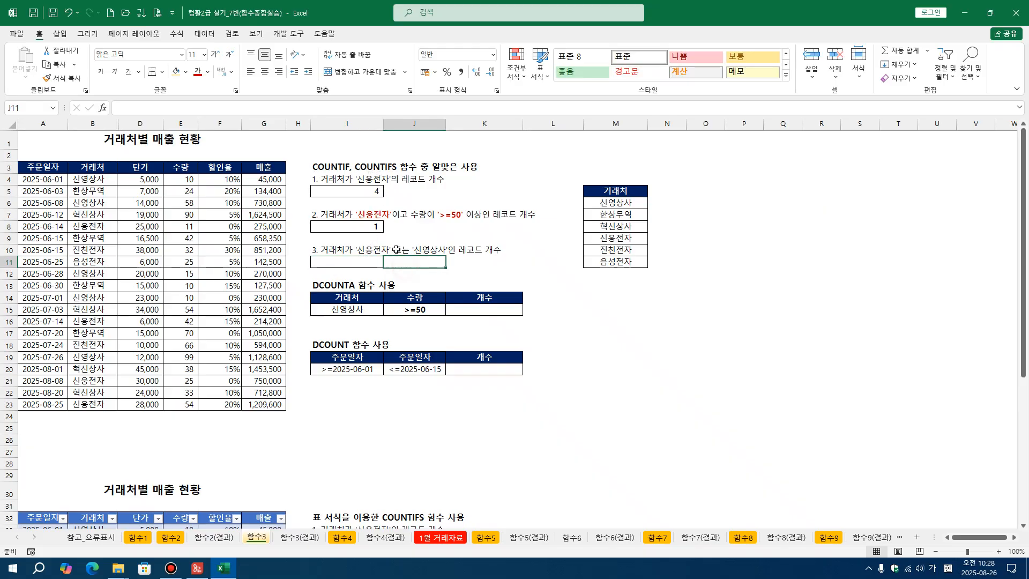
{"action": "left_click", "coordinate": [385, 169]}
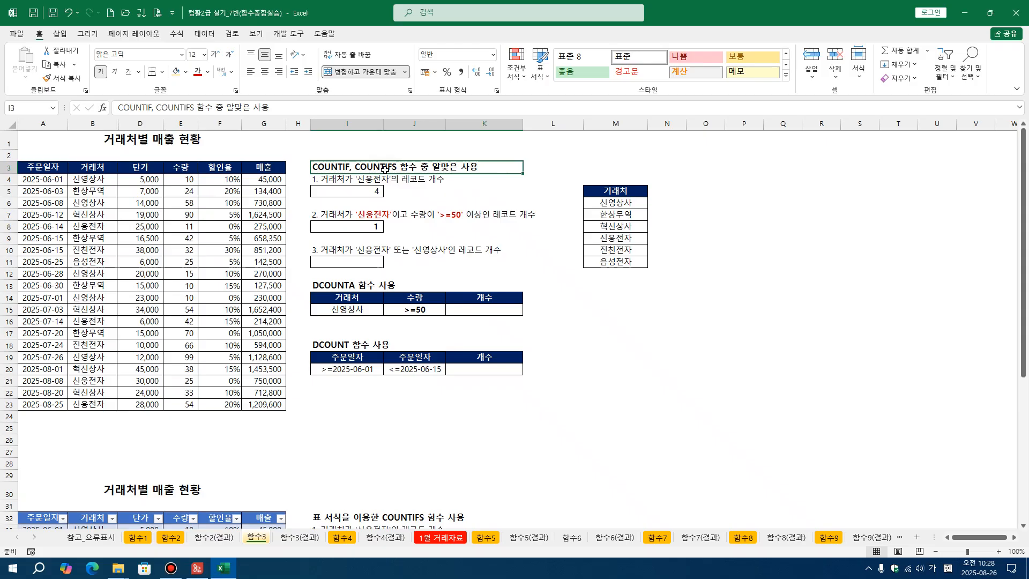
{"action": "left_click", "coordinate": [454, 275]}
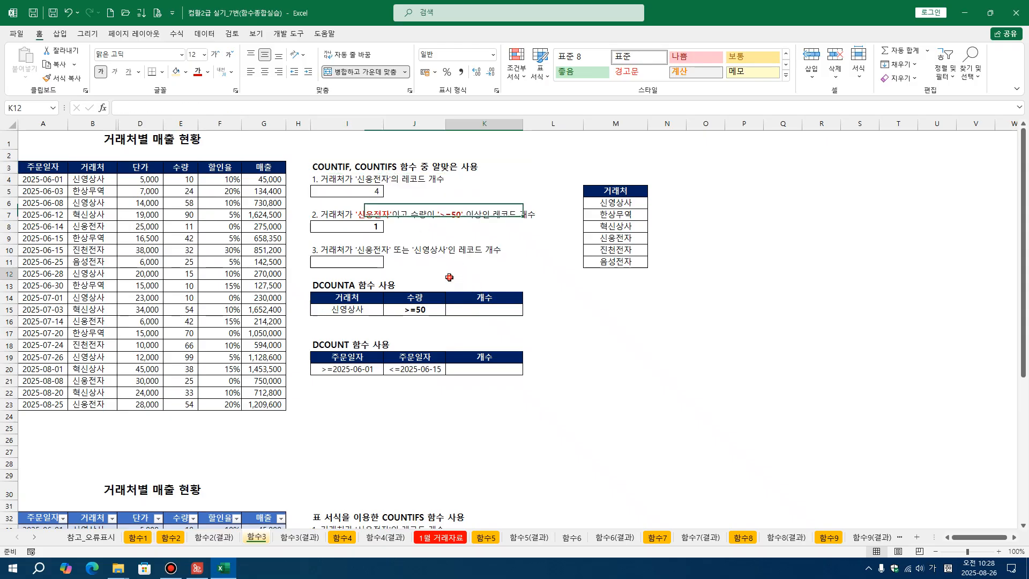
Step: Format '신웅전자' and '신영상사' within the question 3 text in cell I10 as bold red
{"action": "double_click", "coordinate": [339, 251]}
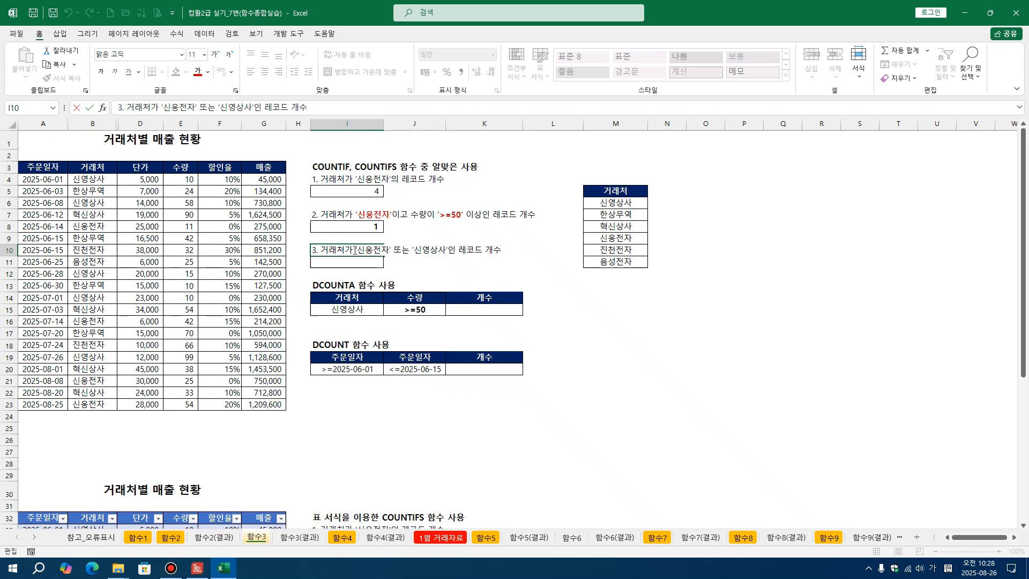
{"action": "left_click_drag", "start_coordinate": [353, 249], "coordinate": [391, 250]}
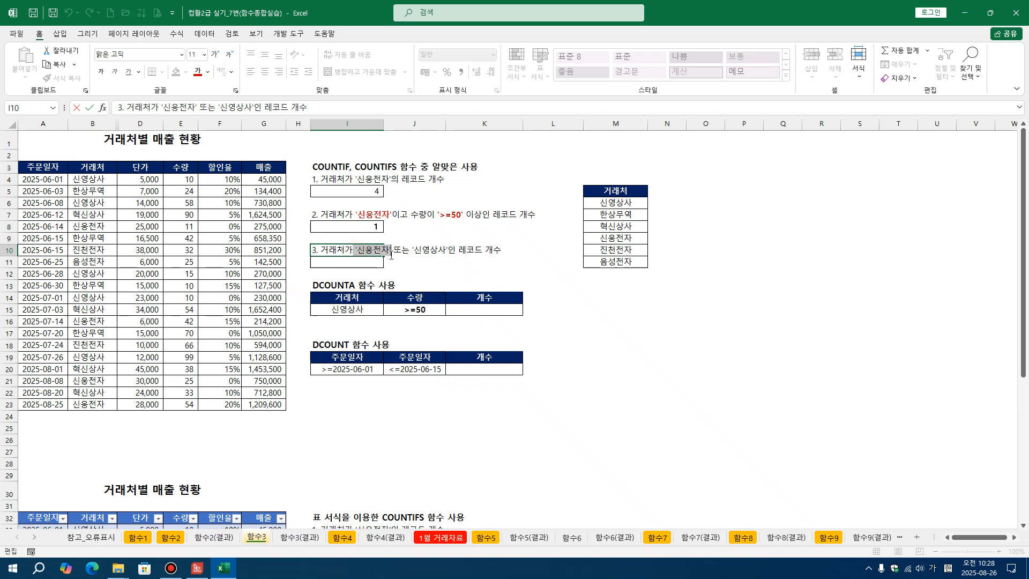
{"action": "left_click", "coordinate": [198, 71]}
{"action": "left_click", "coordinate": [100, 71]}
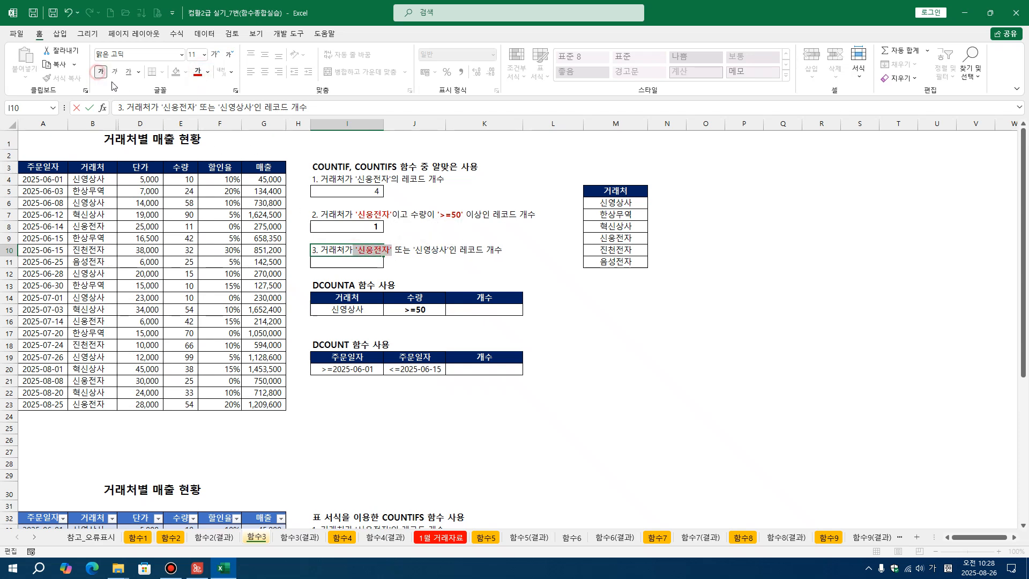
{"action": "left_click_drag", "start_coordinate": [413, 250], "coordinate": [449, 251]}
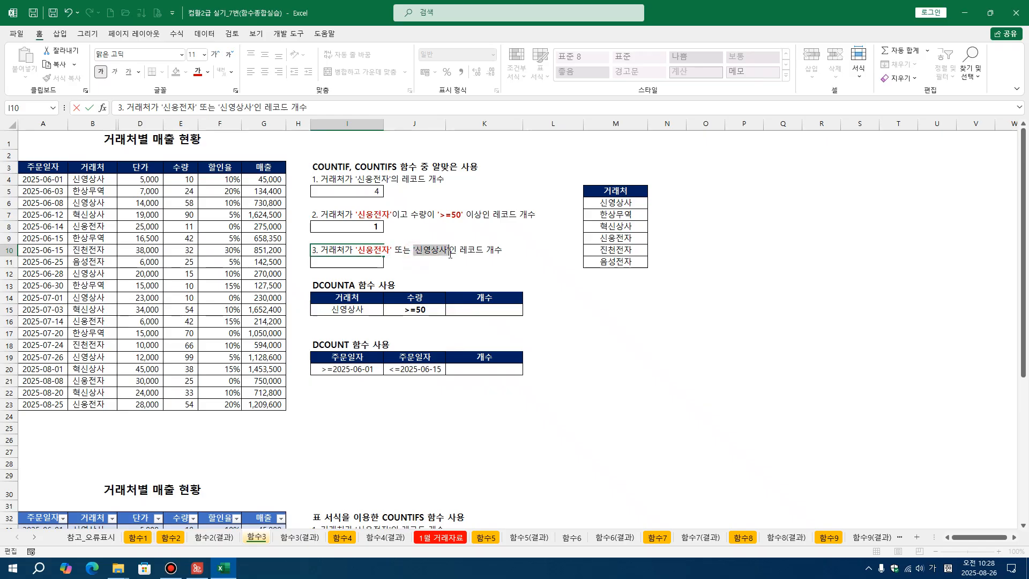
{"action": "left_click", "coordinate": [198, 72]}
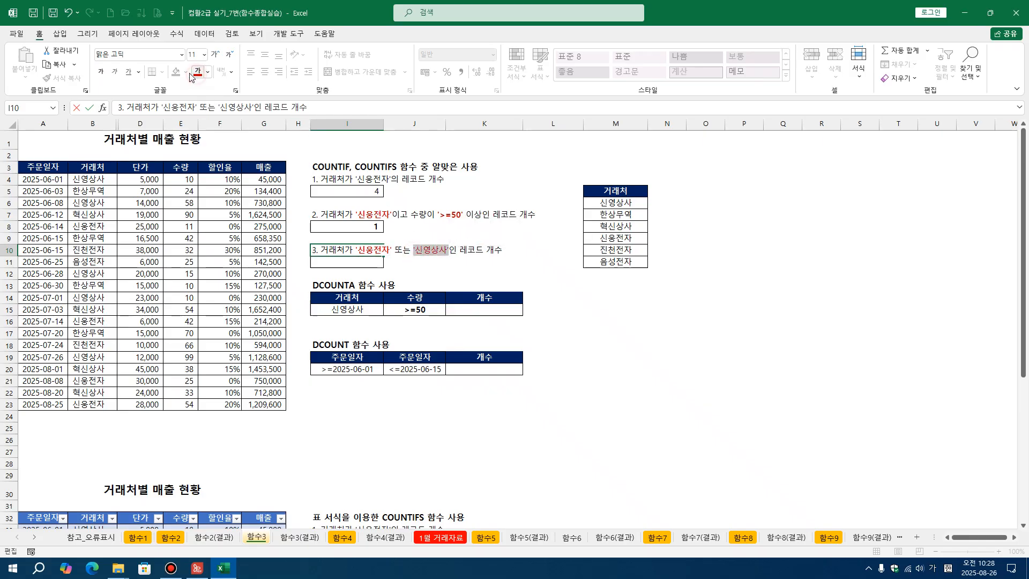
{"action": "left_click", "coordinate": [100, 72]}
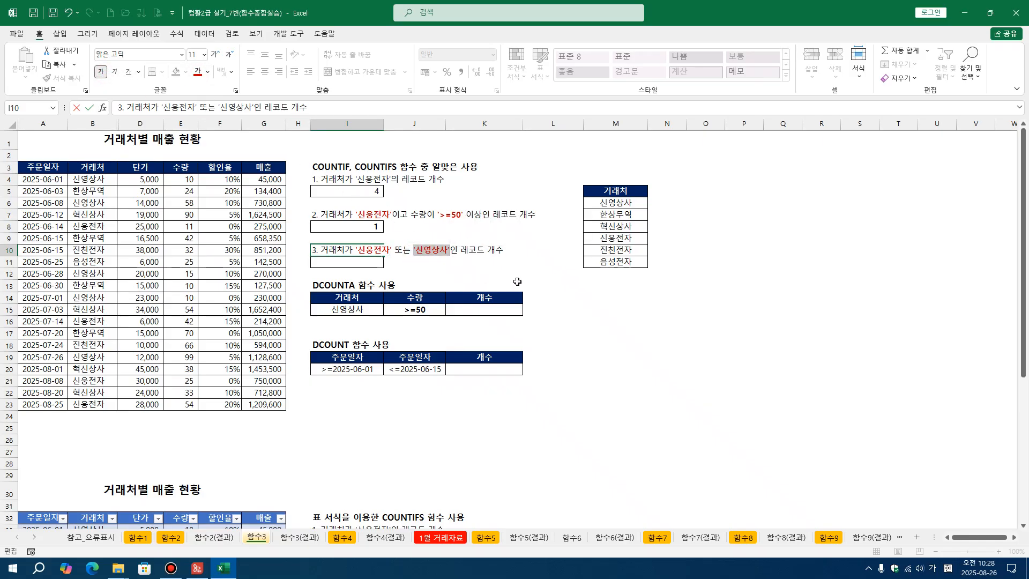
{"action": "left_click", "coordinate": [515, 273]}
{"action": "left_click", "coordinate": [441, 272]}
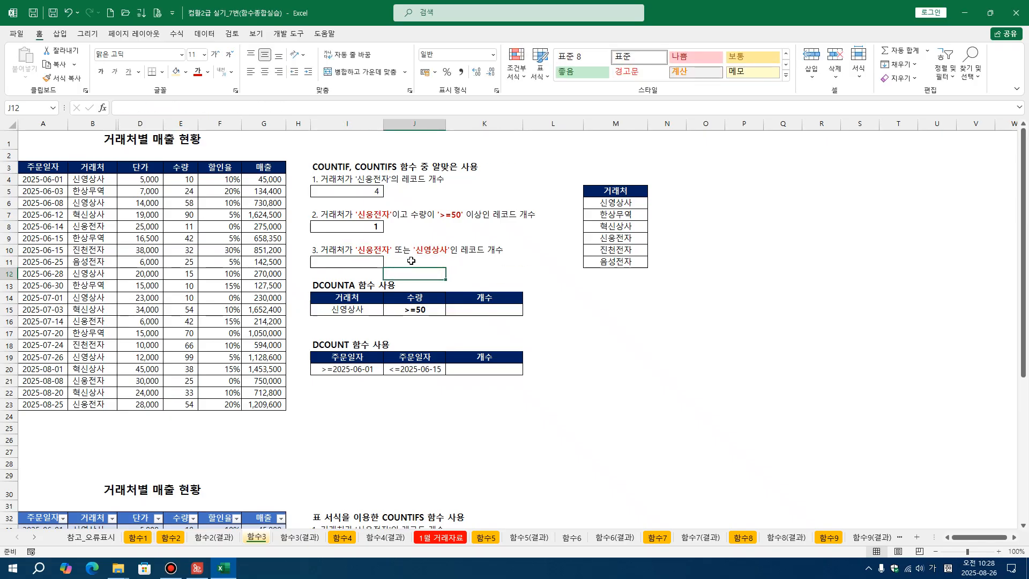
{"action": "left_click", "coordinate": [417, 250]}
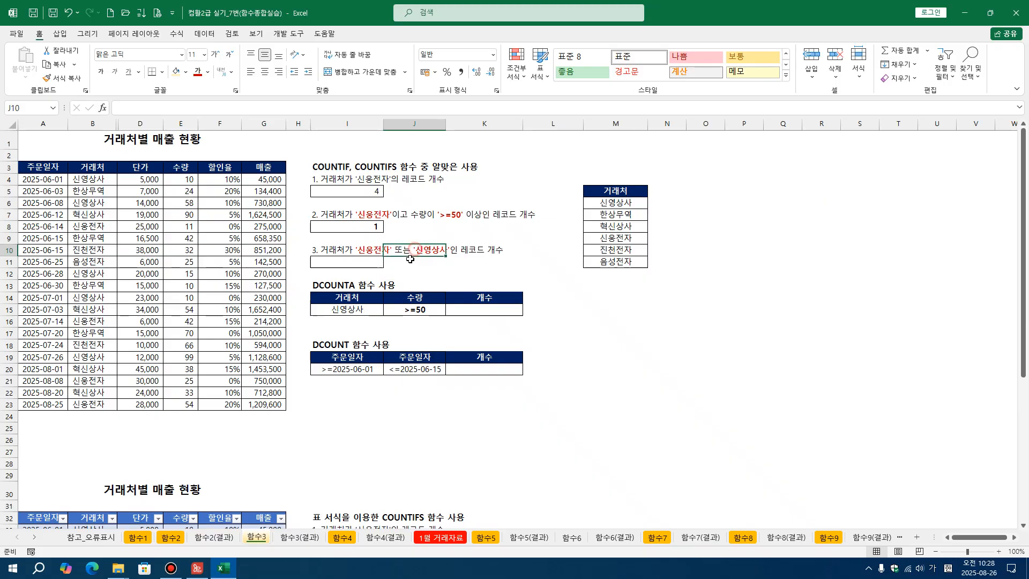
Step: Enter the notes "AND 그리고 *" in cell M14 and "OR 또는 +" in cell M15
{"action": "left_click", "coordinate": [603, 299]}
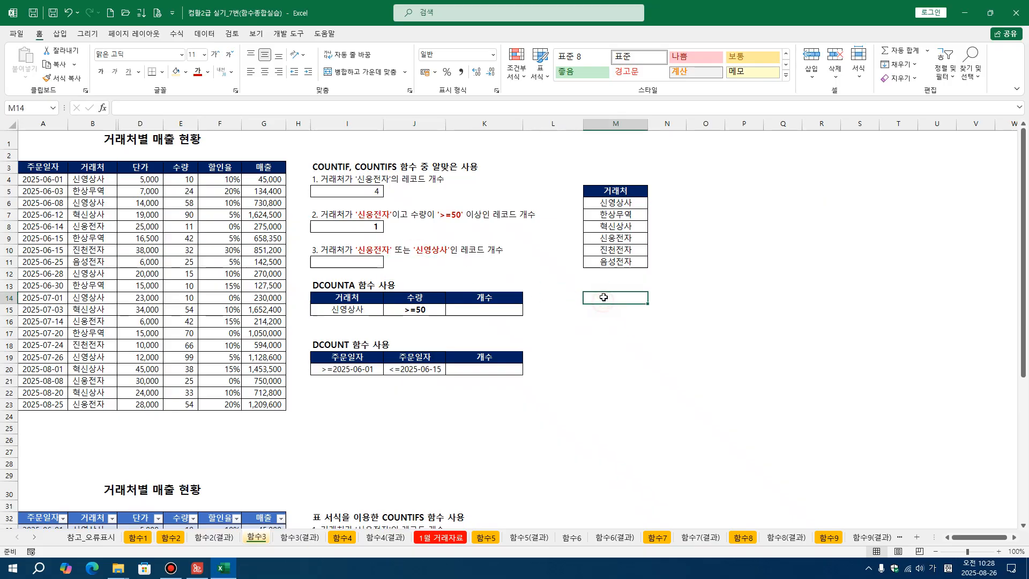
{"action": "type", "text": "AND"}
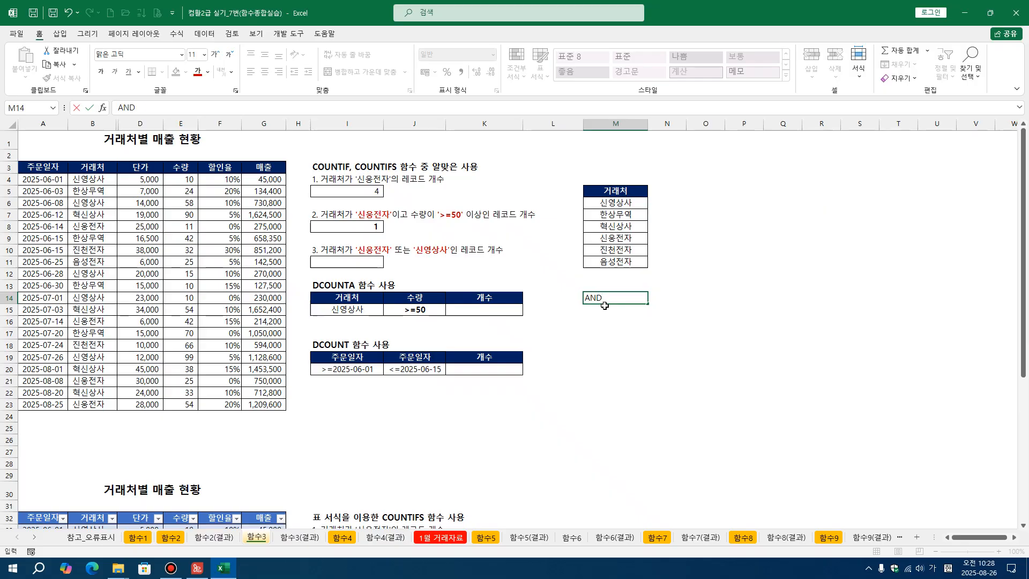
{"action": "type", "text": " 그리고 *"}
{"action": "key", "text": "Return"}
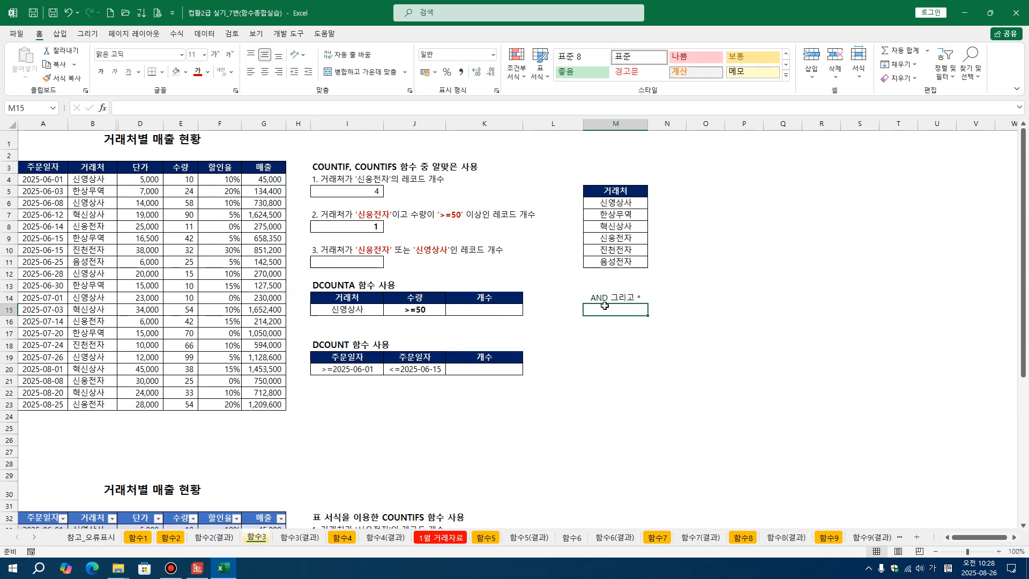
{"action": "type", "text": "OR "}
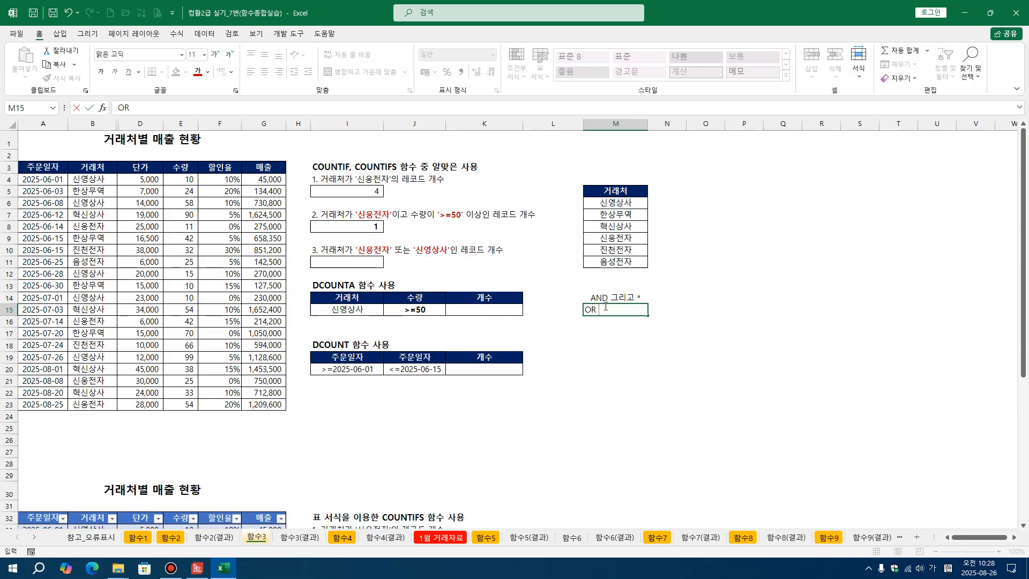
{"action": "type", "text": "또는 +"}
{"action": "key", "text": "Return"}
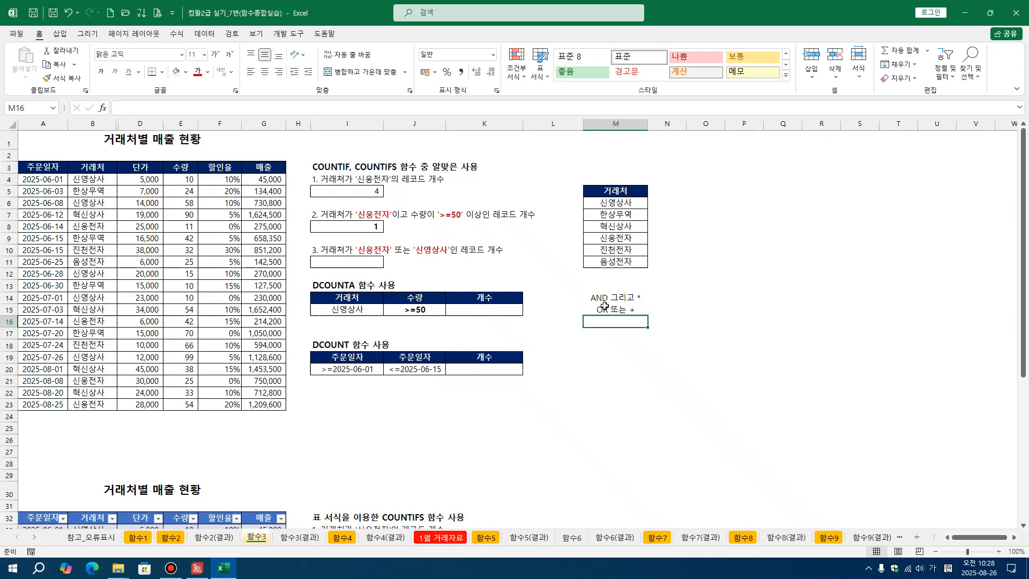
{"action": "left_click", "coordinate": [581, 343]}
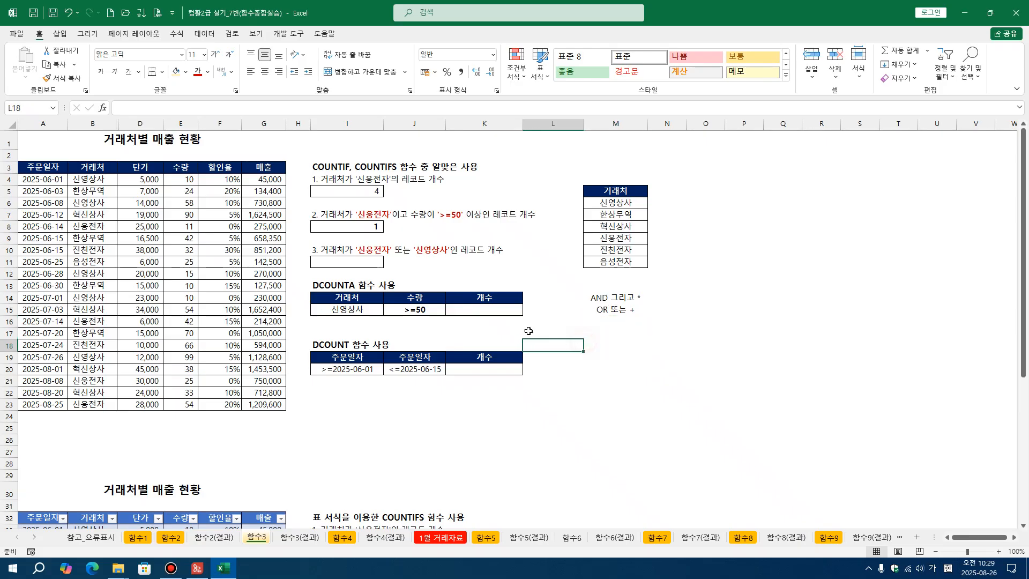
Step: Draw temporary ink marks on 또는 and arrows from both client names in question 3 towards the COUNTIF heading, and clear them
{"action": "left_click", "coordinate": [408, 252]}
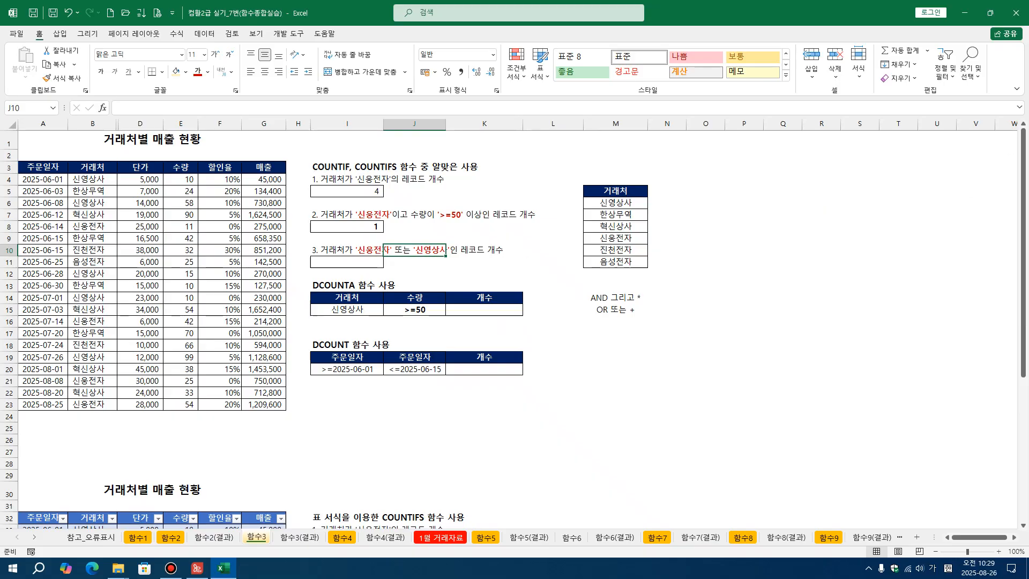
{"action": "key", "text": "ctrl+alt+d"}
{"action": "mouse_move", "coordinate": [406, 253]}
{"action": "left_mouse_down"}
{"action": "mouse_move", "coordinate": [398, 247]}
{"action": "mouse_move", "coordinate": [410, 271]}
{"action": "mouse_move", "coordinate": [402, 292]}
{"action": "left_mouse_up"}
{"action": "mouse_move", "coordinate": [316, 241]}
{"action": "left_mouse_down"}
{"action": "mouse_move", "coordinate": [382, 242]}
{"action": "mouse_move", "coordinate": [358, 226]}
{"action": "mouse_move", "coordinate": [333, 178]}
{"action": "mouse_move", "coordinate": [361, 191]}
{"action": "left_mouse_up"}
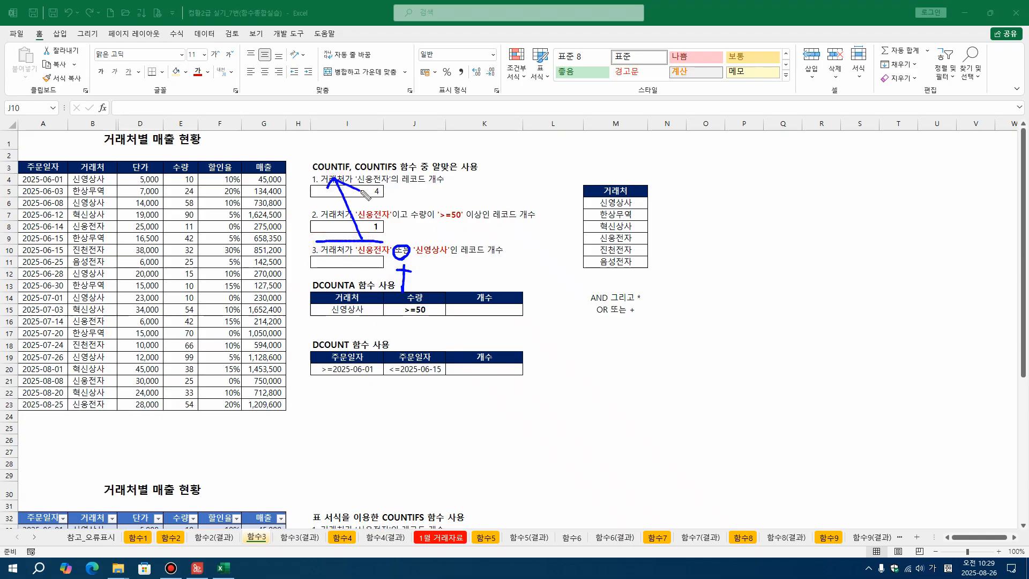
{"action": "mouse_move", "coordinate": [423, 246]}
{"action": "left_mouse_down"}
{"action": "mouse_move", "coordinate": [456, 245]}
{"action": "mouse_move", "coordinate": [410, 222]}
{"action": "mouse_move", "coordinate": [352, 176]}
{"action": "mouse_move", "coordinate": [360, 170]}
{"action": "left_mouse_up"}
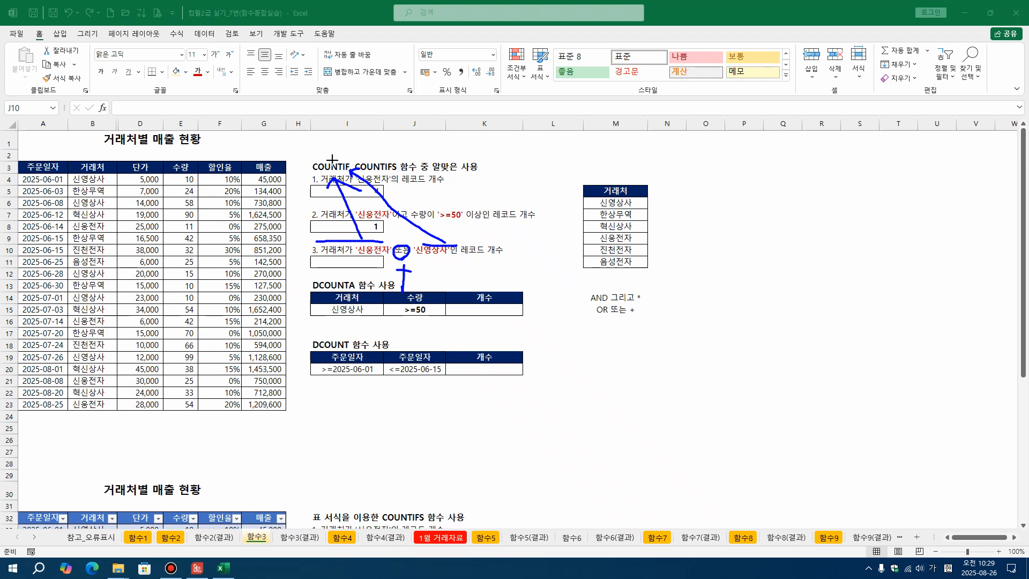
{"action": "mouse_move", "coordinate": [293, 128]}
{"action": "left_mouse_down"}
{"action": "mouse_move", "coordinate": [351, 263]}
{"action": "mouse_move", "coordinate": [551, 398]}
{"action": "left_mouse_up"}
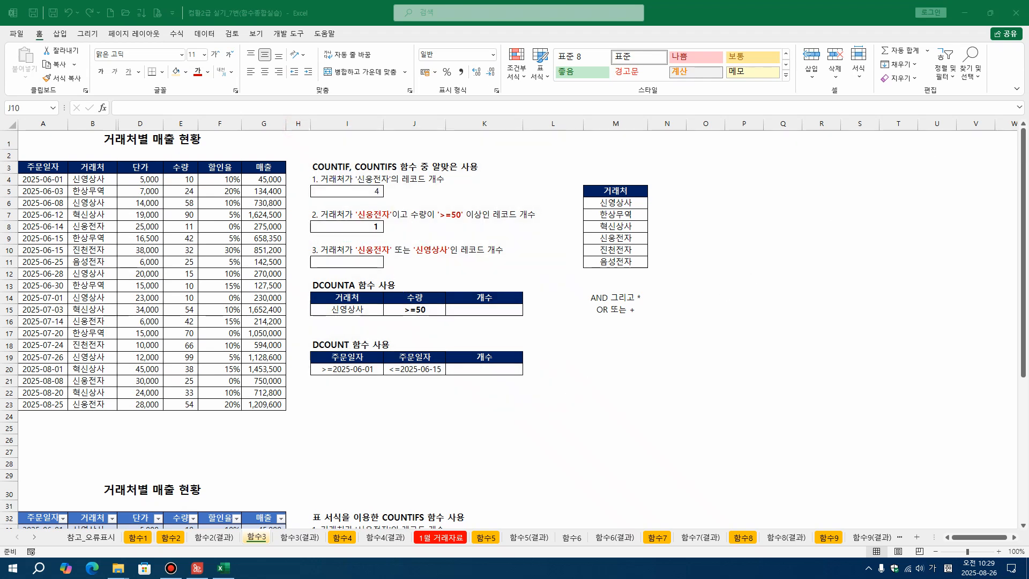
{"action": "left_click", "coordinate": [504, 404]}
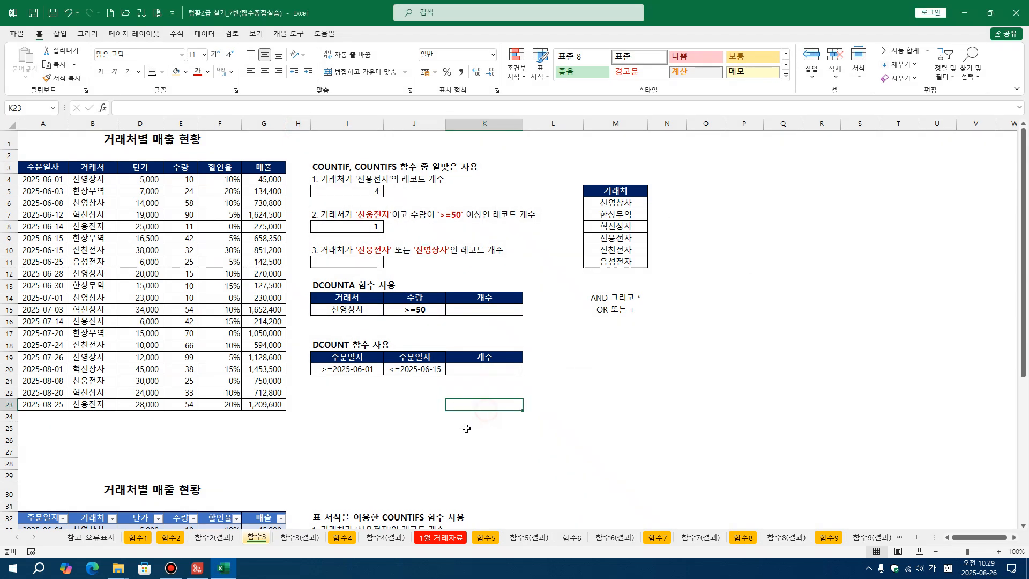
Step: Start the formula in I11 with COUNTIF over range B4:B23 and criterion "신웅전자", followed by a plus sign
{"action": "left_click", "coordinate": [484, 309]}
{"action": "left_click", "coordinate": [339, 262]}
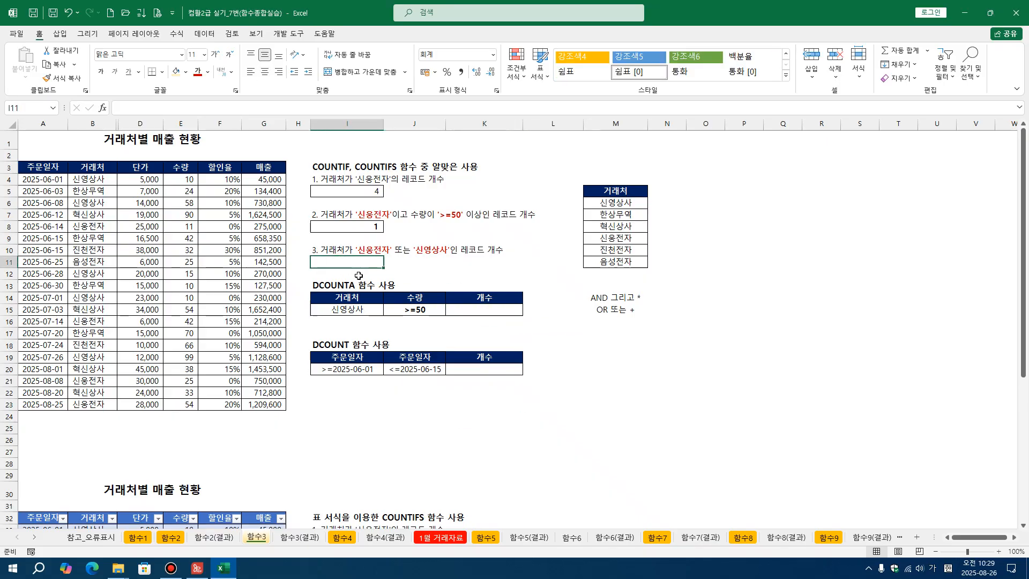
{"action": "type", "text": "="}
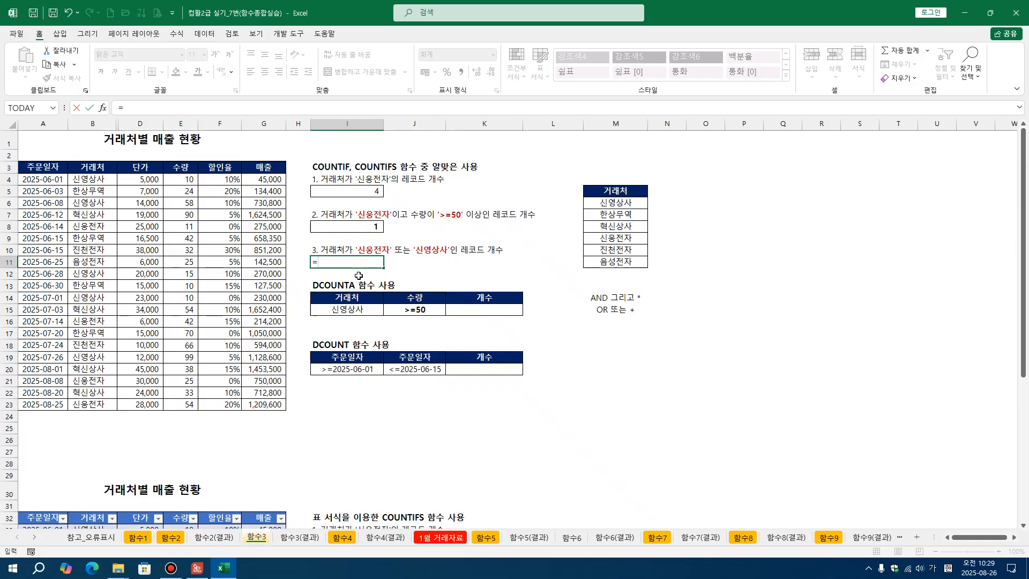
{"action": "type", "text": "C"}
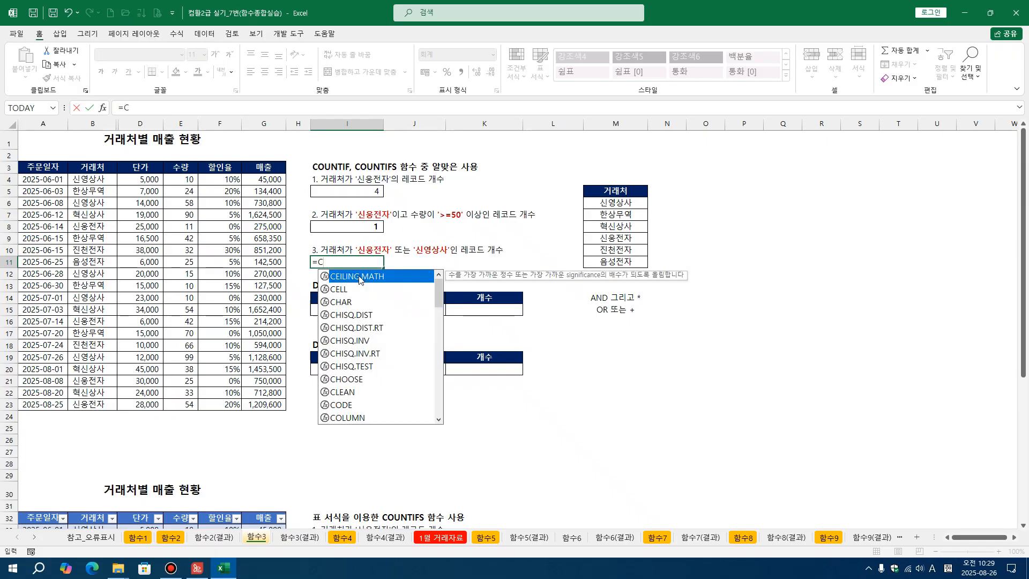
{"action": "type", "text": "OUNT"}
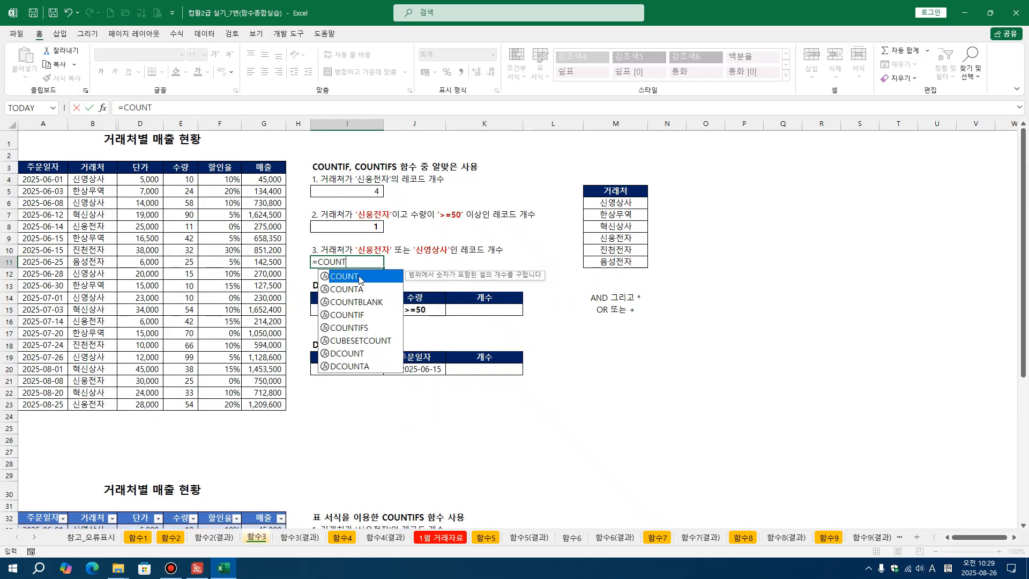
{"action": "key", "text": "Down"}
{"action": "key", "text": "Down"}
{"action": "key", "text": "Down"}
{"action": "key", "text": "Tab"}
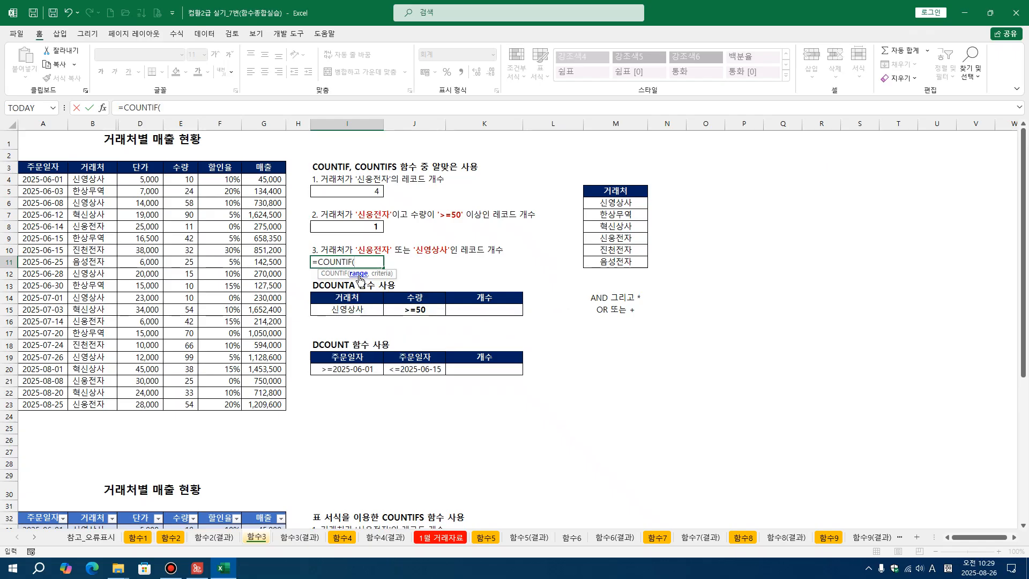
{"action": "left_click_drag", "start_coordinate": [92, 182], "coordinate": [114, 406]}
{"action": "type", "text": ",\"ㅅ"}
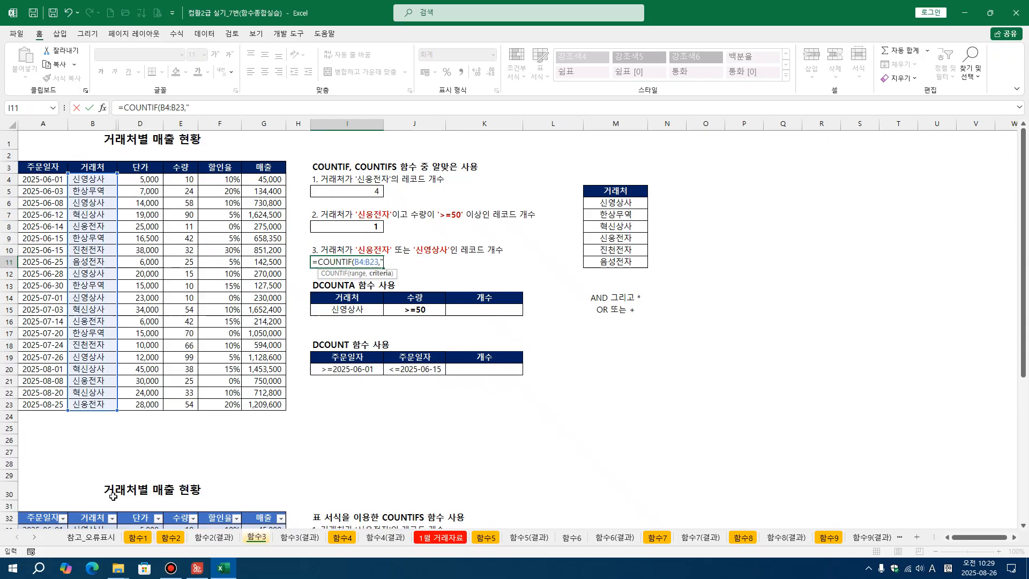
{"action": "type", "text": "신웅전자\")+"}
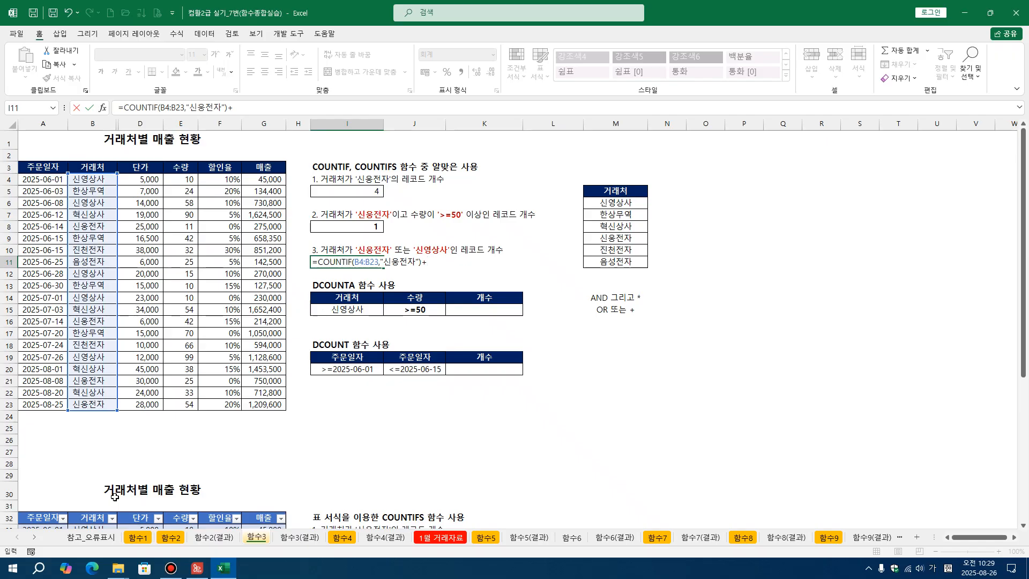
Step: Append a second COUNTIF over range B4:B23 to the formula in I11, ready for its criterion
{"action": "type", "text": "COUNT"}
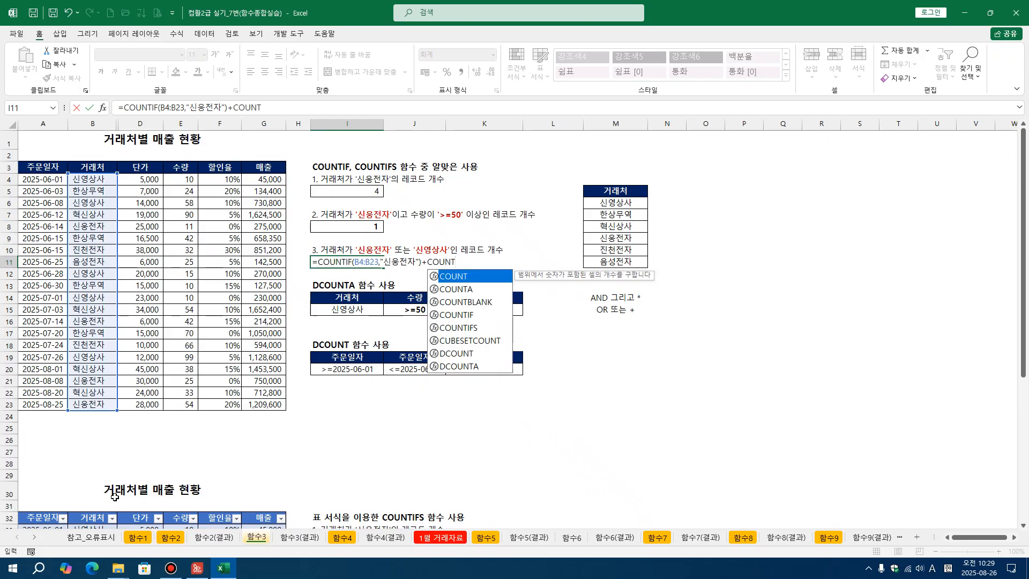
{"action": "key", "text": "Down"}
{"action": "key", "text": "Down"}
{"action": "key", "text": "Down"}
{"action": "key", "text": "Tab"}
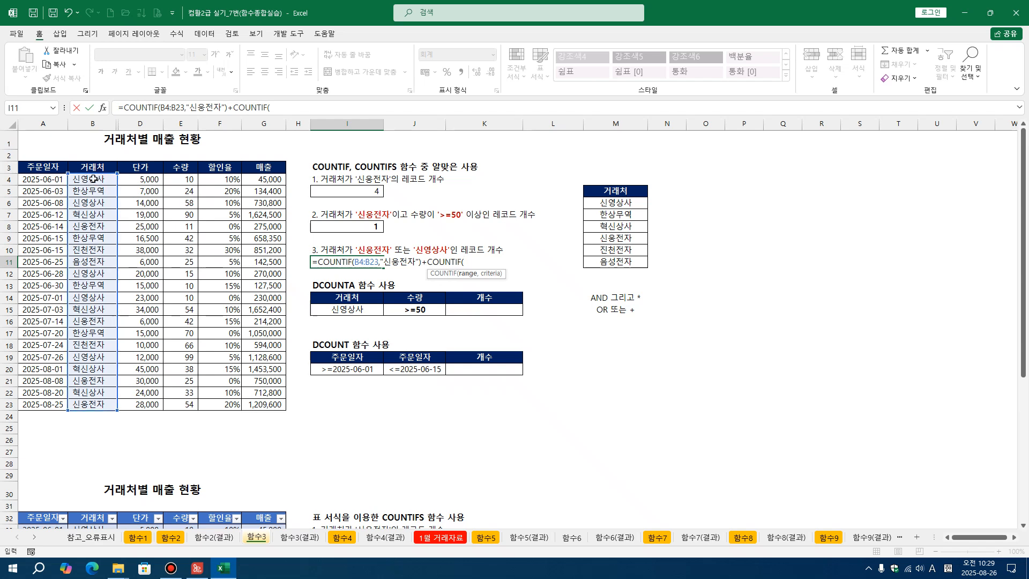
{"action": "left_click_drag", "start_coordinate": [93, 179], "coordinate": [92, 393]}
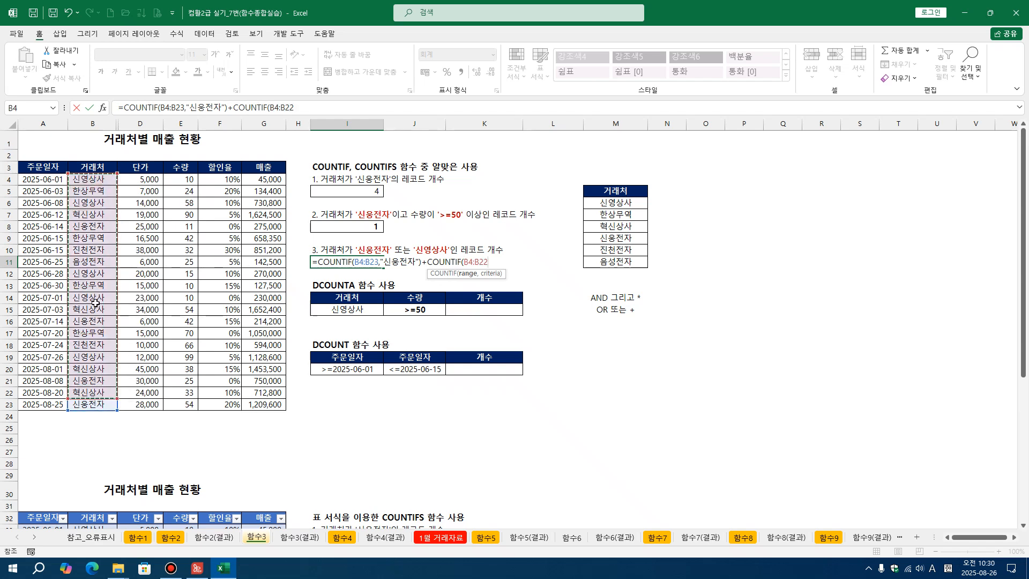
{"action": "left_click_drag", "start_coordinate": [103, 179], "coordinate": [107, 401]}
{"action": "type", "text": ","}
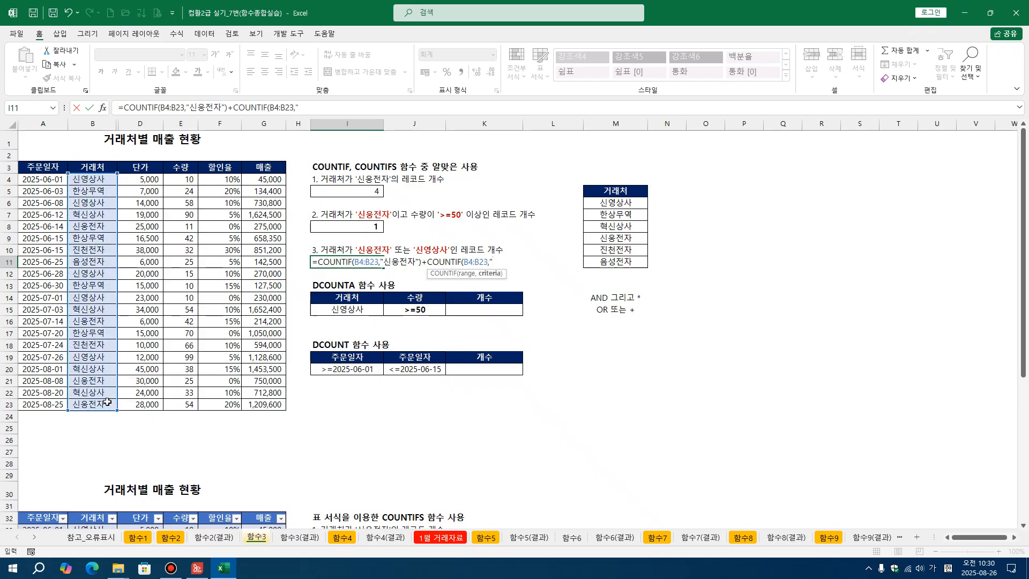
Step: Give the second COUNTIF in I11 the criterion "신영상사", close its bracket and enter the formula
{"action": "type", "text": "\"TKL\\\\"}
{"action": "key", "text": "BackSpace"}
{"action": "key", "text": "BackSpace"}
{"action": "key", "text": "BackSpace"}
{"action": "type", "text": "신영"}
{"action": "type", "text": "상ㅅ"}
{"action": "type", "text": "\""}
{"action": "type", "text": ")"}
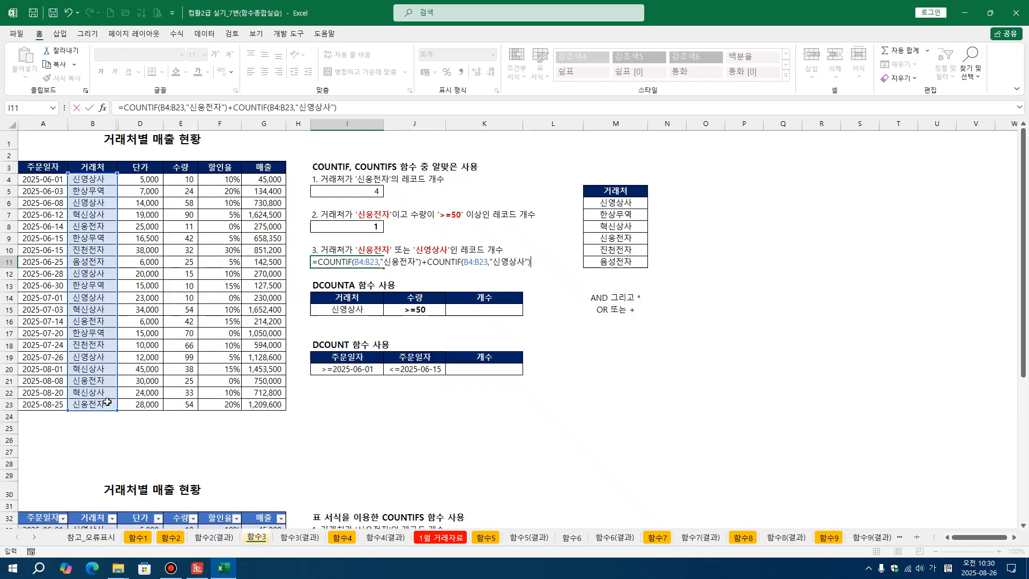
{"action": "key", "text": "Return"}
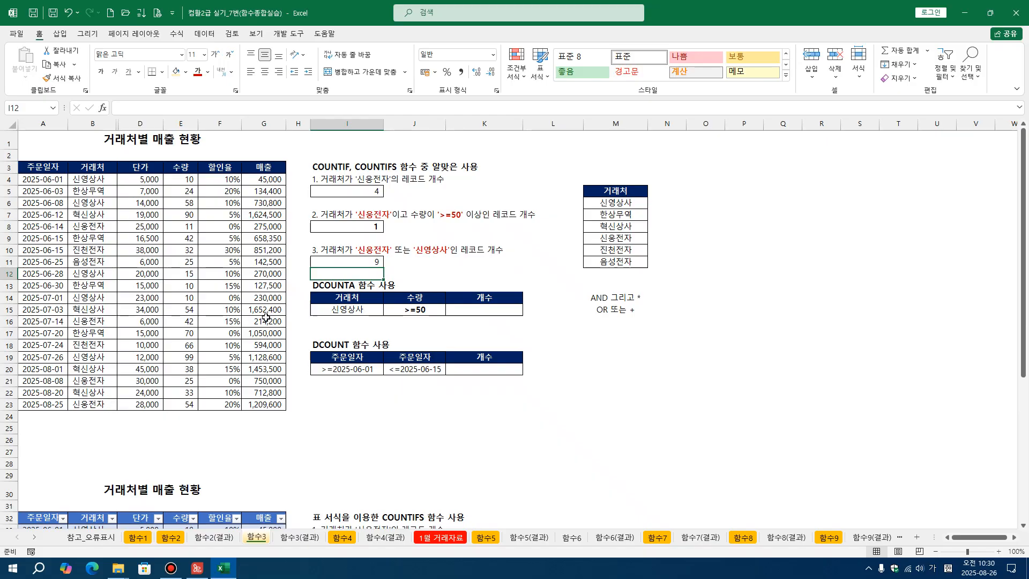
Step: Make the question 3 result in I11 bold
{"action": "left_click", "coordinate": [369, 250]}
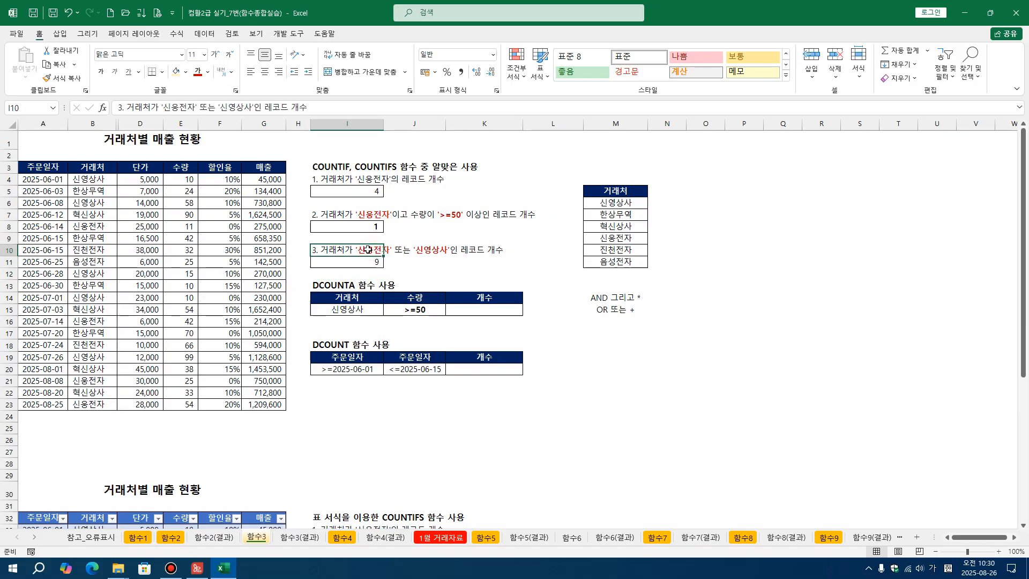
{"action": "left_click_drag", "start_coordinate": [368, 249], "coordinate": [442, 249]}
{"action": "left_click", "coordinate": [367, 265]}
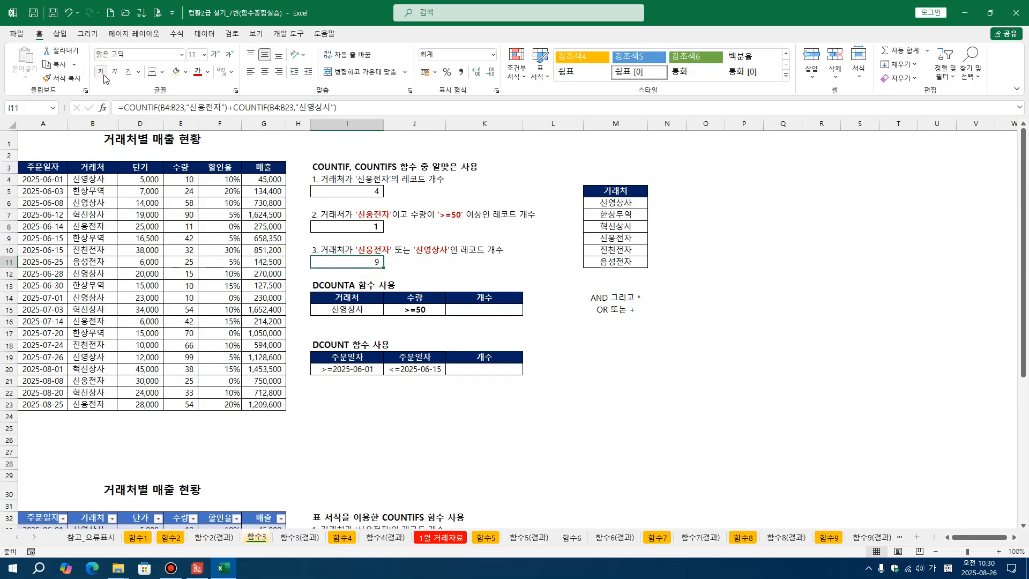
{"action": "left_click", "coordinate": [100, 71]}
{"action": "left_click", "coordinate": [464, 262]}
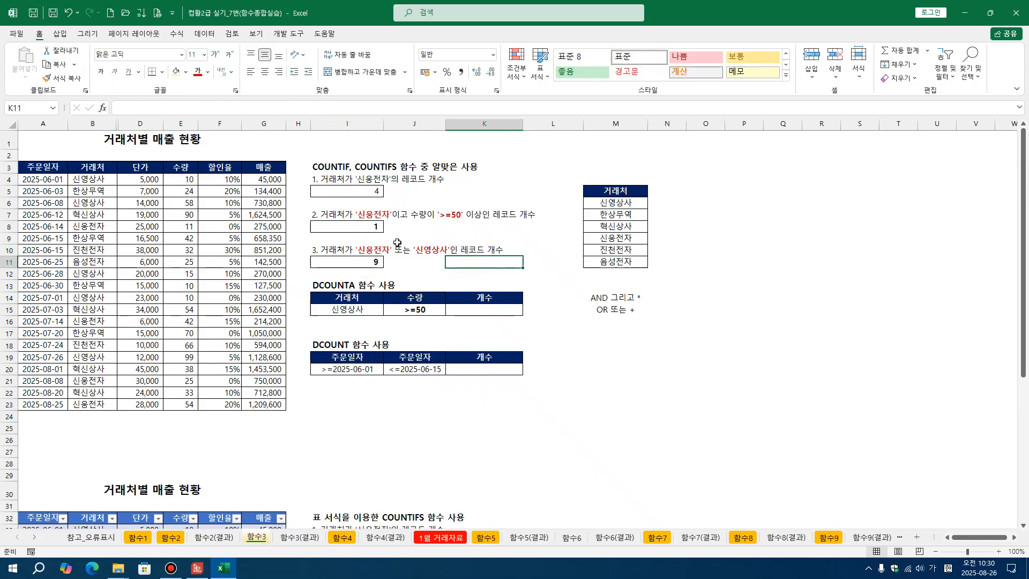
{"action": "left_click", "coordinate": [364, 253]}
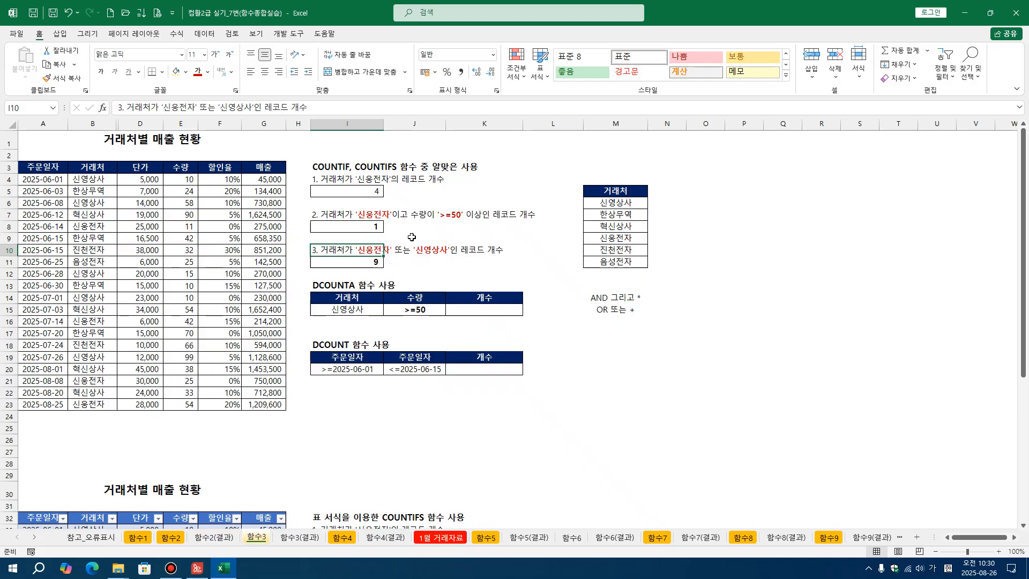
{"action": "left_click", "coordinate": [340, 289]}
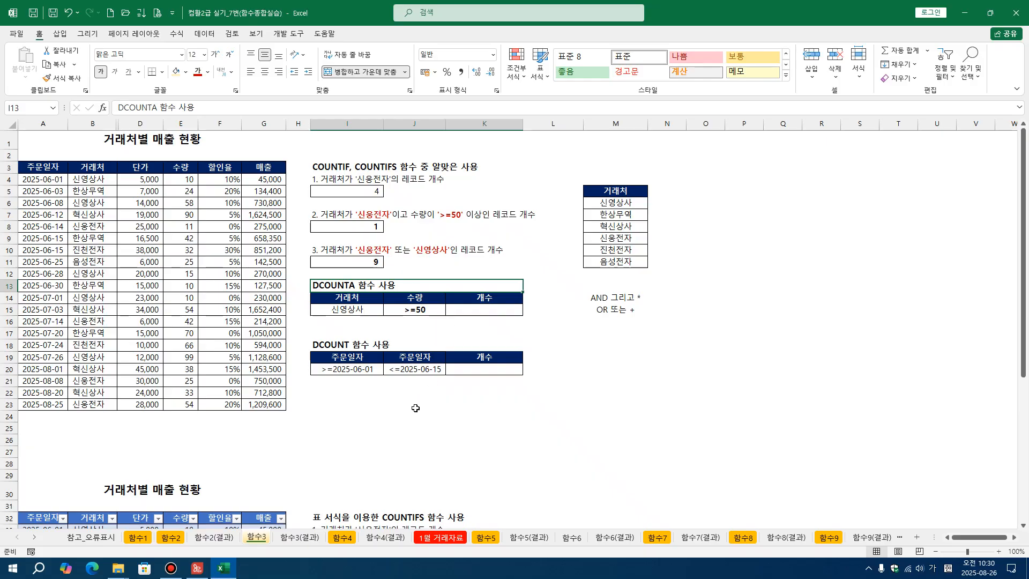
{"action": "left_click", "coordinate": [374, 428]}
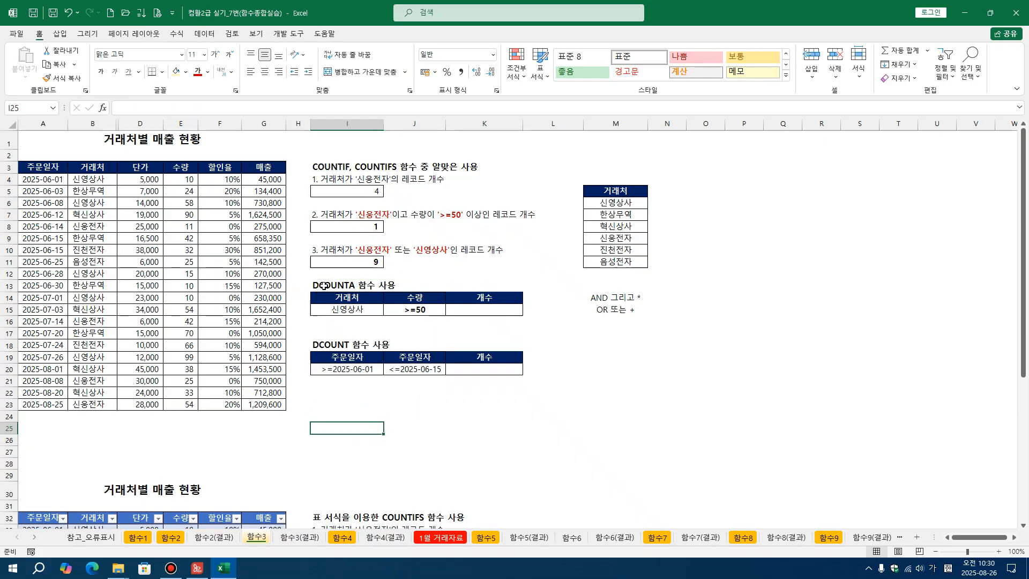
Step: Copy the 거래처 header from B3 to I23 to head a criteria range
{"action": "left_click", "coordinate": [95, 168]}
{"action": "key", "text": "ctrl+c"}
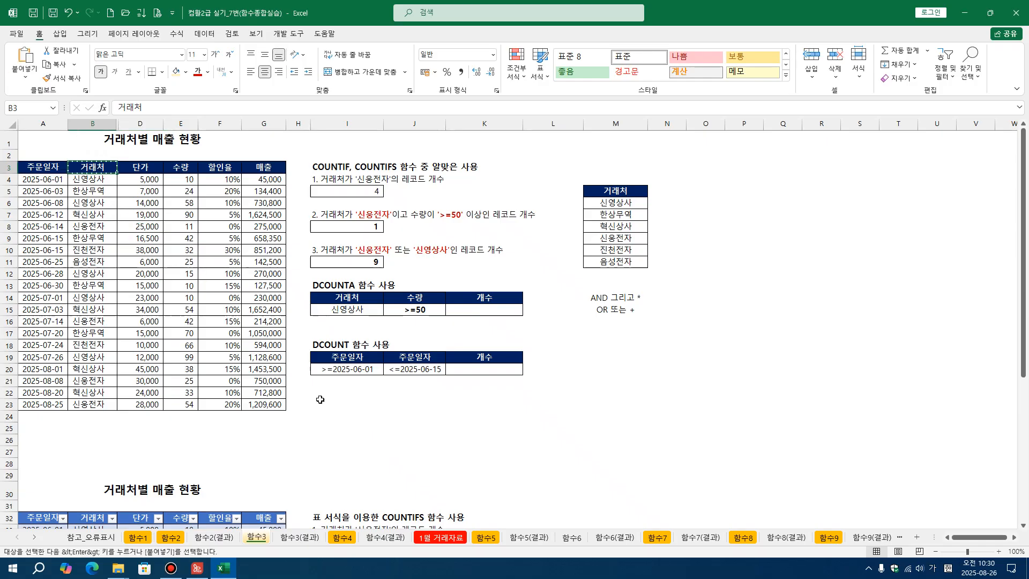
{"action": "left_click", "coordinate": [337, 404]}
{"action": "key", "text": "ctrl+v"}
{"action": "left_click", "coordinate": [332, 418]}
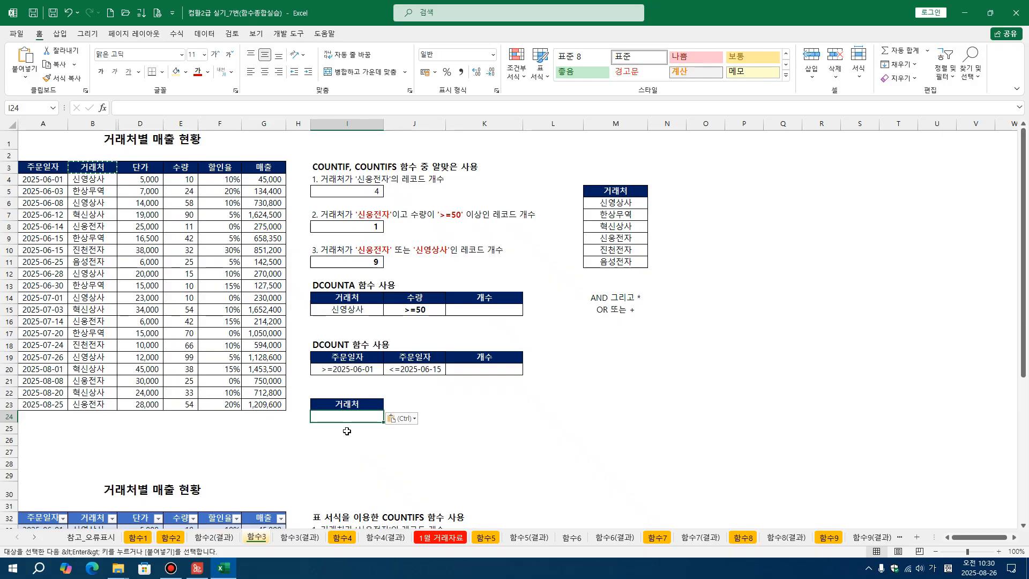
Step: Enter the criteria 신웅전자 in I24 and 신영상사 in I25 beneath the 거래처 header
{"action": "type", "text": "시ㄴ웅전자"}
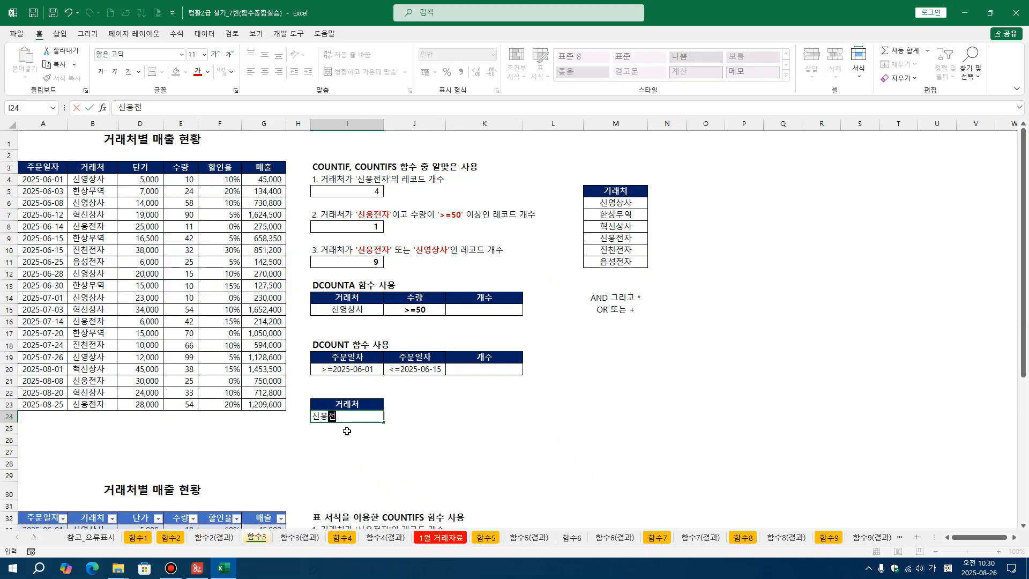
{"action": "key", "text": "Return"}
{"action": "type", "text": "신영상사"}
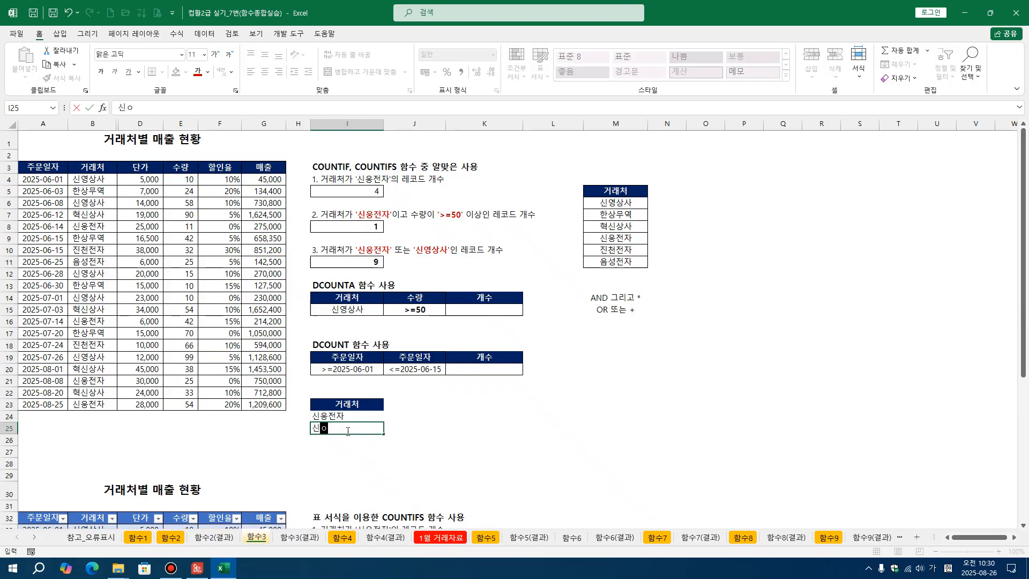
{"action": "key", "text": "Return"}
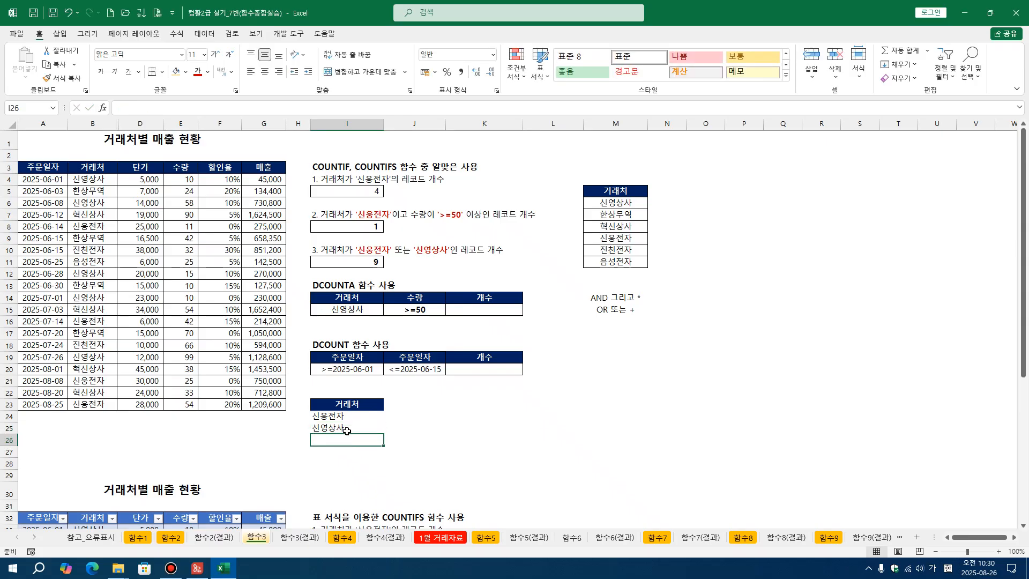
Step: Apply all borders to the criteria range I23:I25
{"action": "left_click_drag", "start_coordinate": [351, 405], "coordinate": [353, 430]}
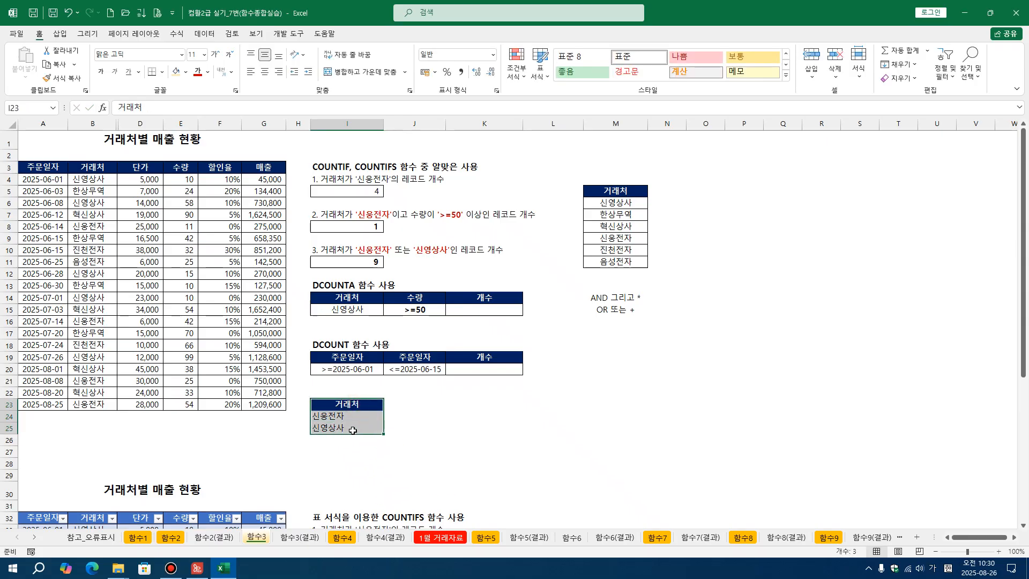
{"action": "left_click", "coordinate": [162, 71]}
{"action": "left_click", "coordinate": [170, 178]}
{"action": "left_click", "coordinate": [451, 402]}
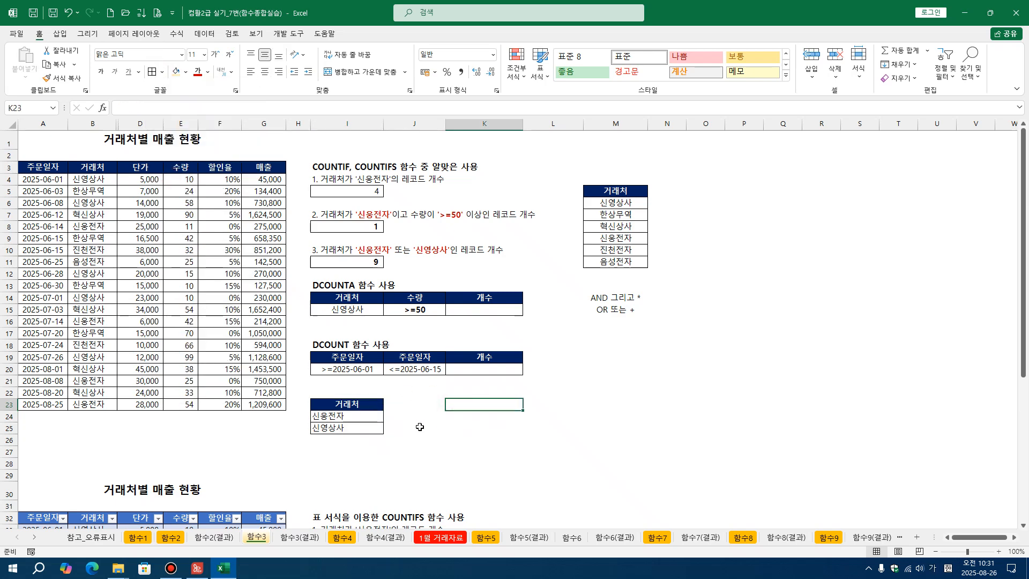
Step: Start a formula in K24 with the DCOUNTA function
{"action": "left_click", "coordinate": [452, 419]}
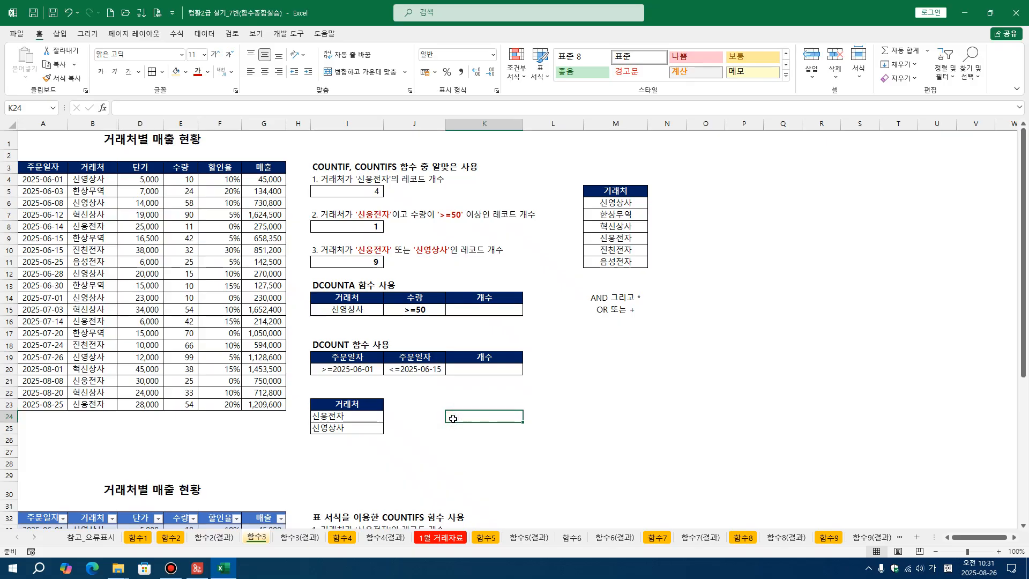
{"action": "type", "text": "=ㅇ₩"}
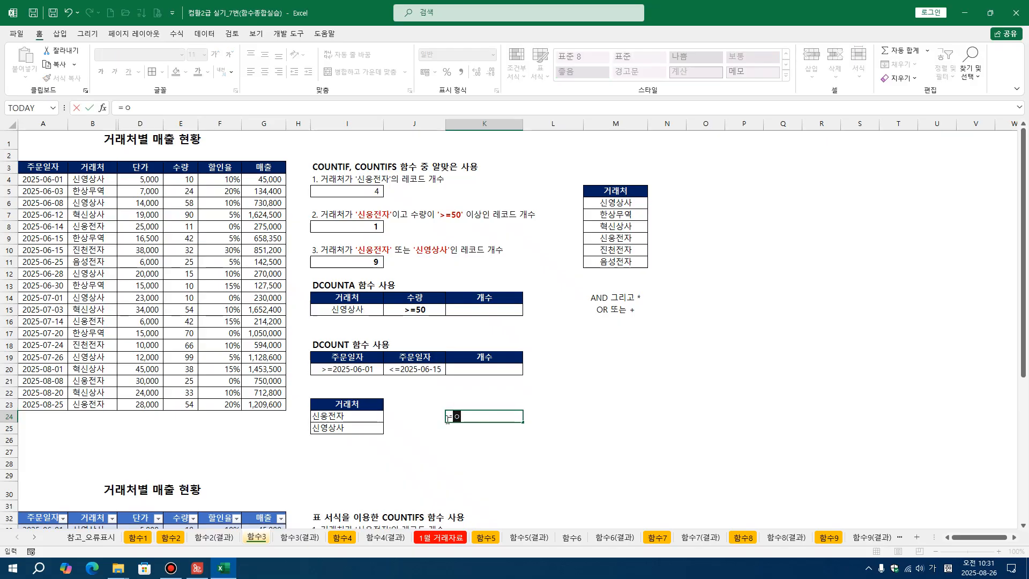
{"action": "key", "text": "Escape"}
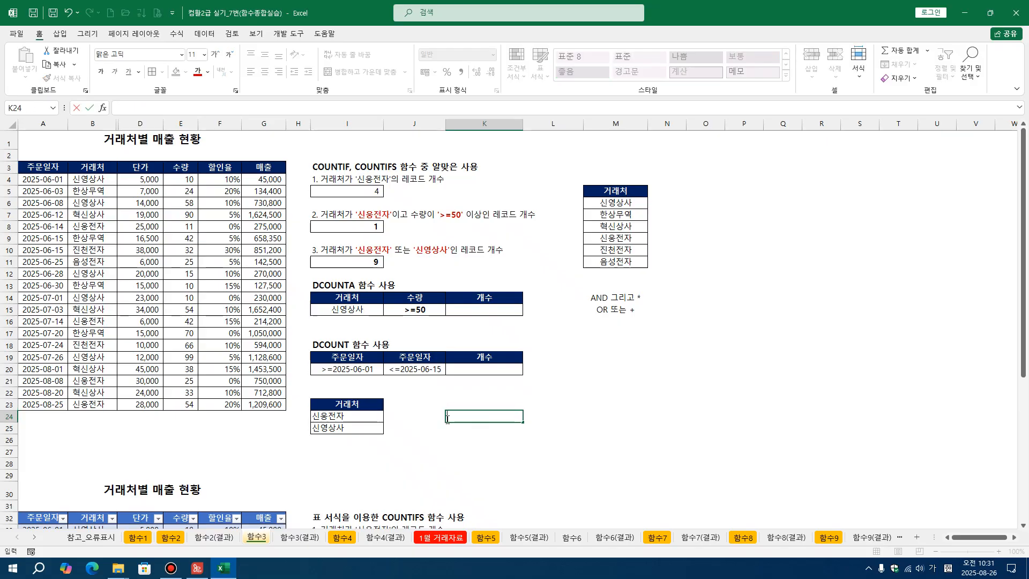
{"action": "type", "text": "=DCO"}
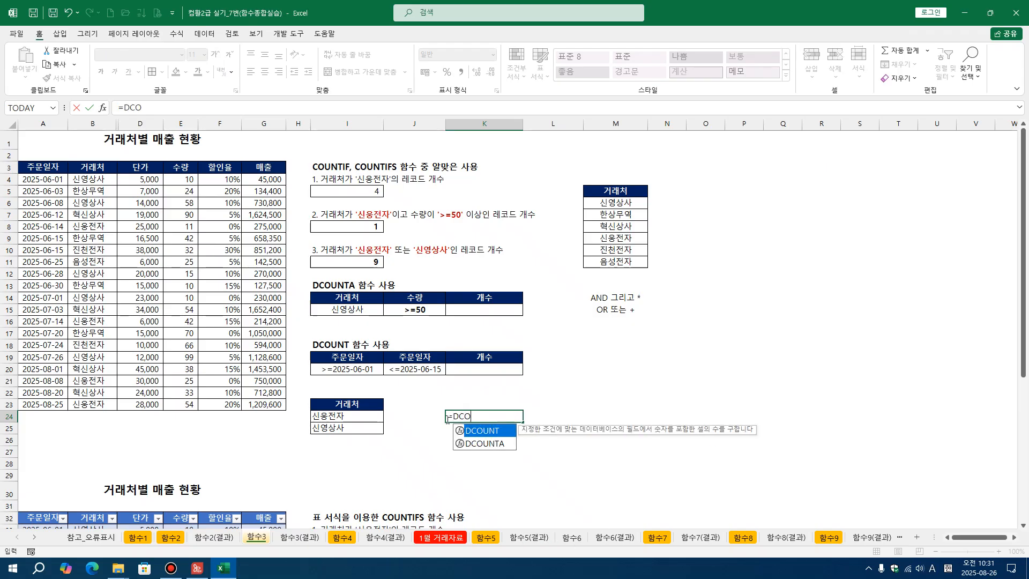
{"action": "key", "text": "BackSpace"}
{"action": "key", "text": "BackSpace"}
{"action": "key", "text": "BackSpace"}
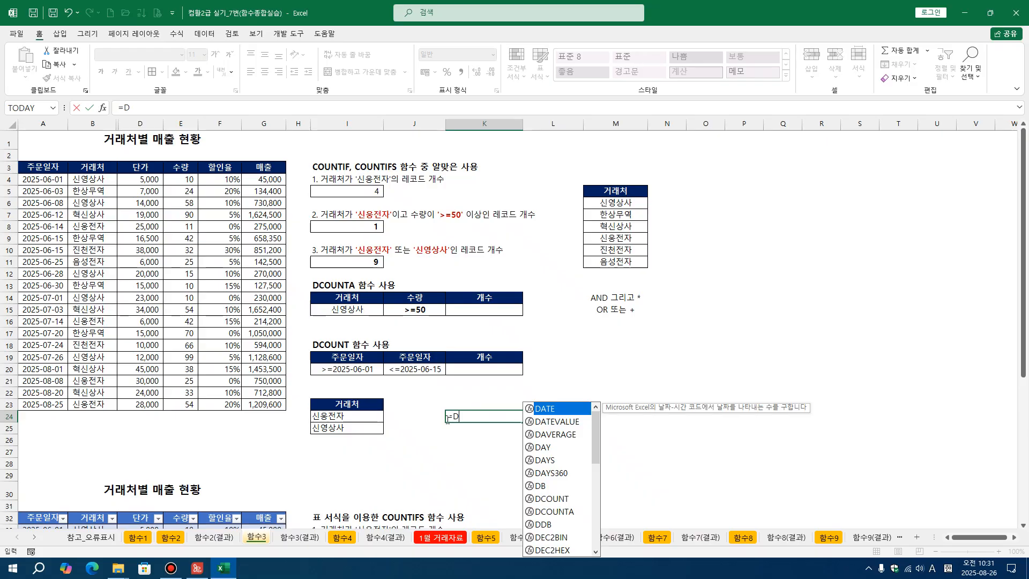
{"action": "type", "text": "C"}
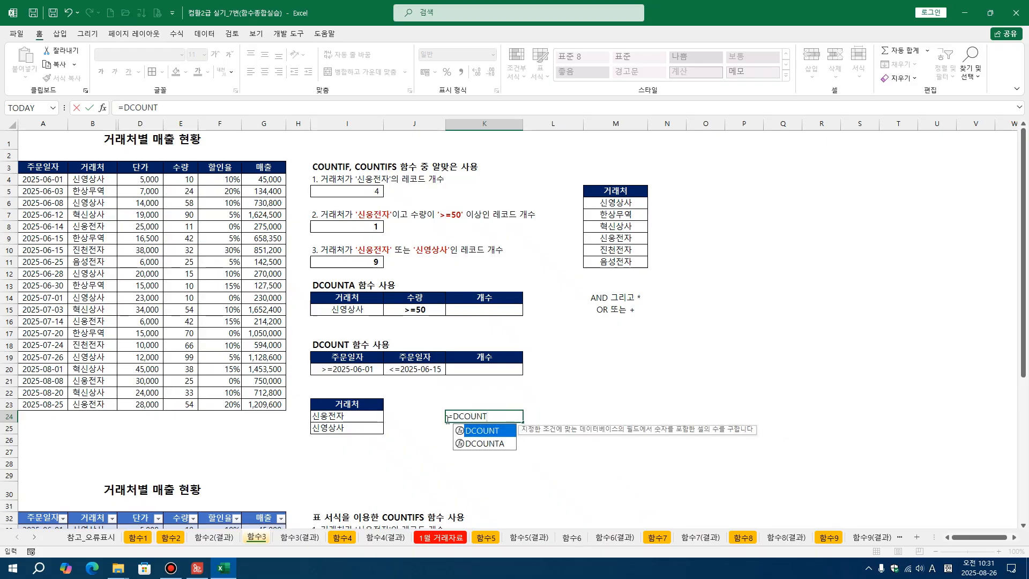
{"action": "type", "text": "OUNT"}
{"action": "key", "text": "Down"}
{"action": "key", "text": "Tab"}
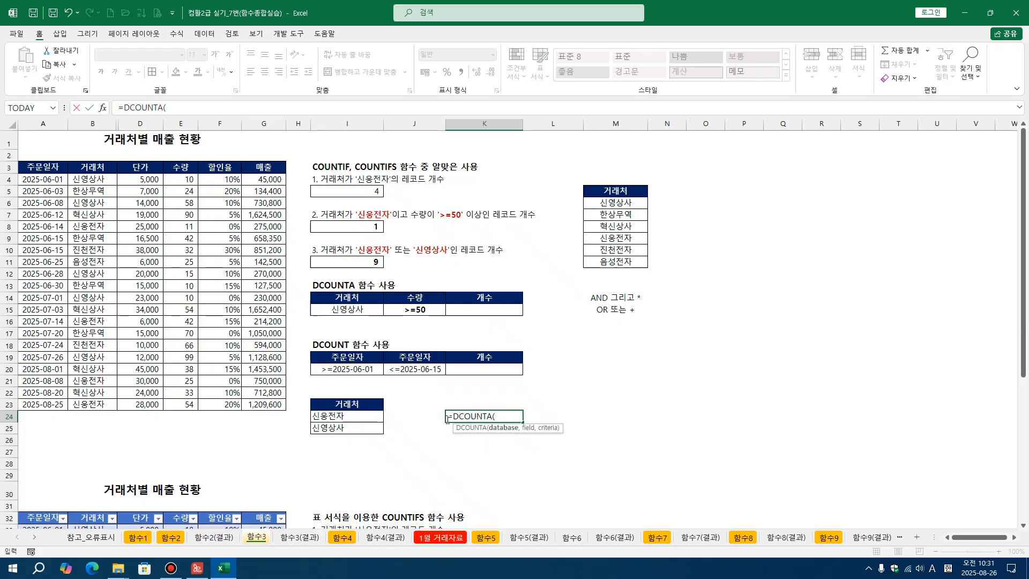
Step: Complete the DCOUNTA formula in K24 with database A3:G23, field B3 and criteria I23:I25
{"action": "left_click_drag", "start_coordinate": [56, 167], "coordinate": [261, 403]}
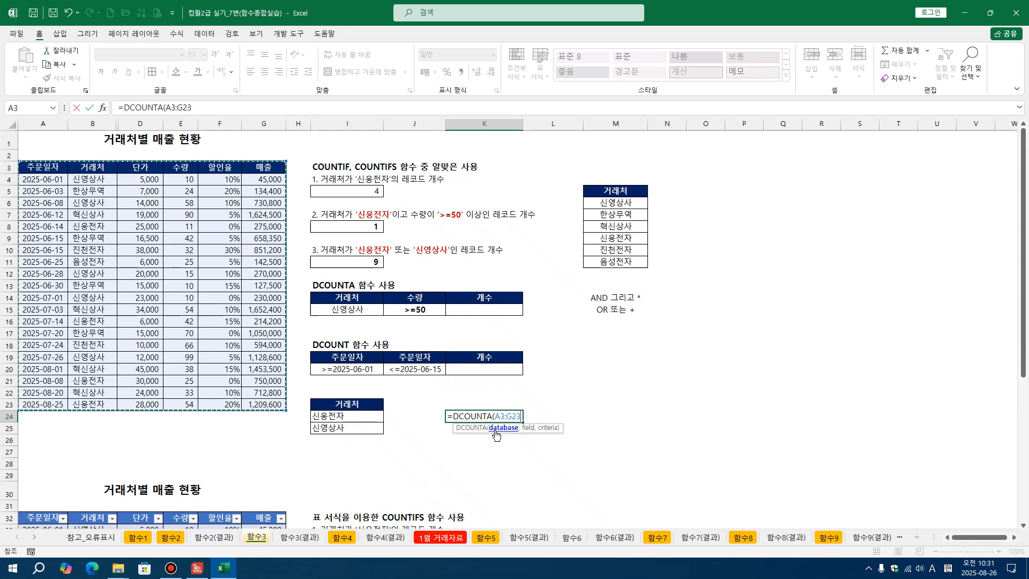
{"action": "type", "text": ","}
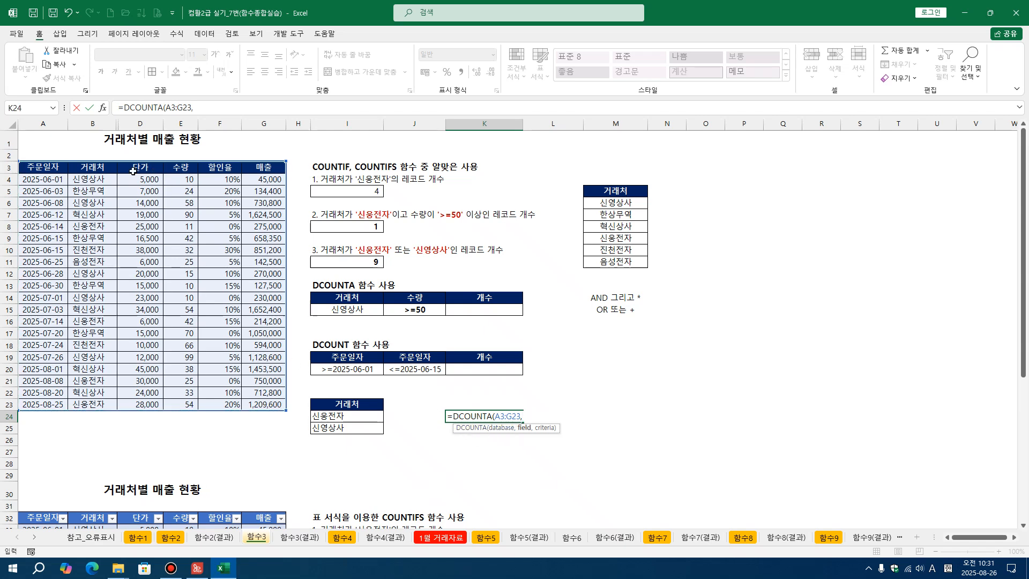
{"action": "left_click", "coordinate": [80, 166]}
{"action": "type", "text": ","}
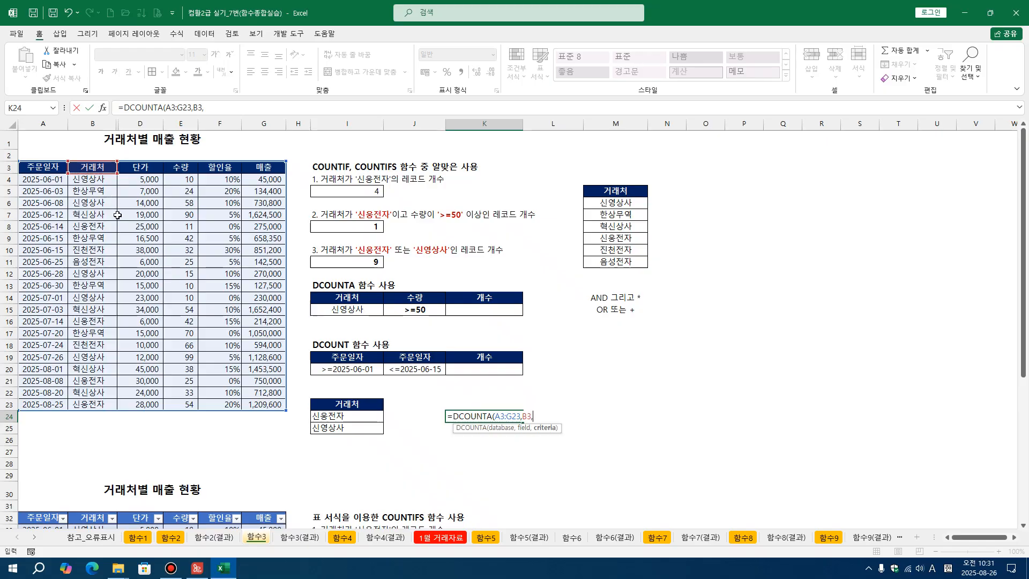
{"action": "left_click_drag", "start_coordinate": [352, 405], "coordinate": [348, 428]}
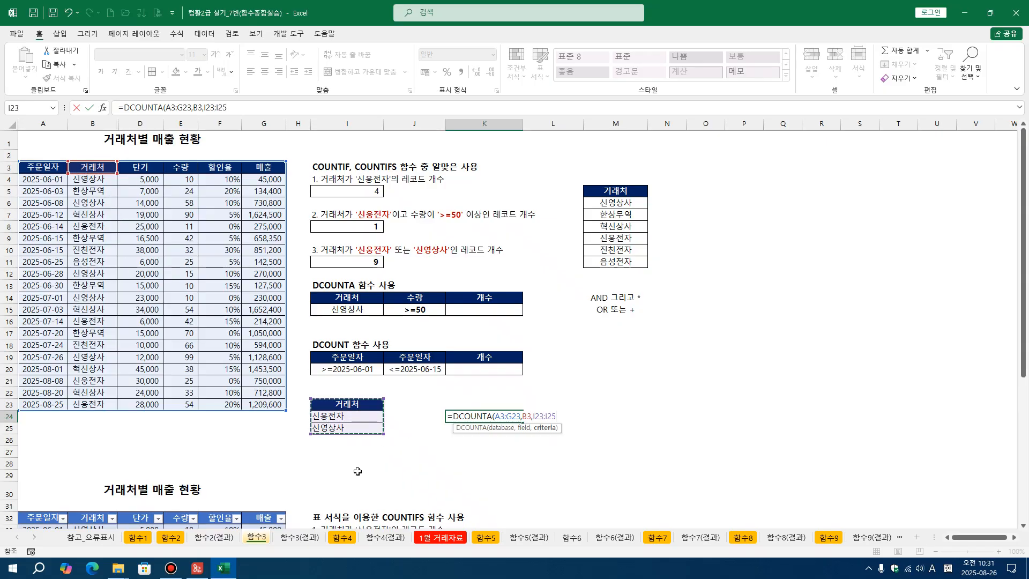
{"action": "type", "text": ")"}
{"action": "key", "text": "Return"}
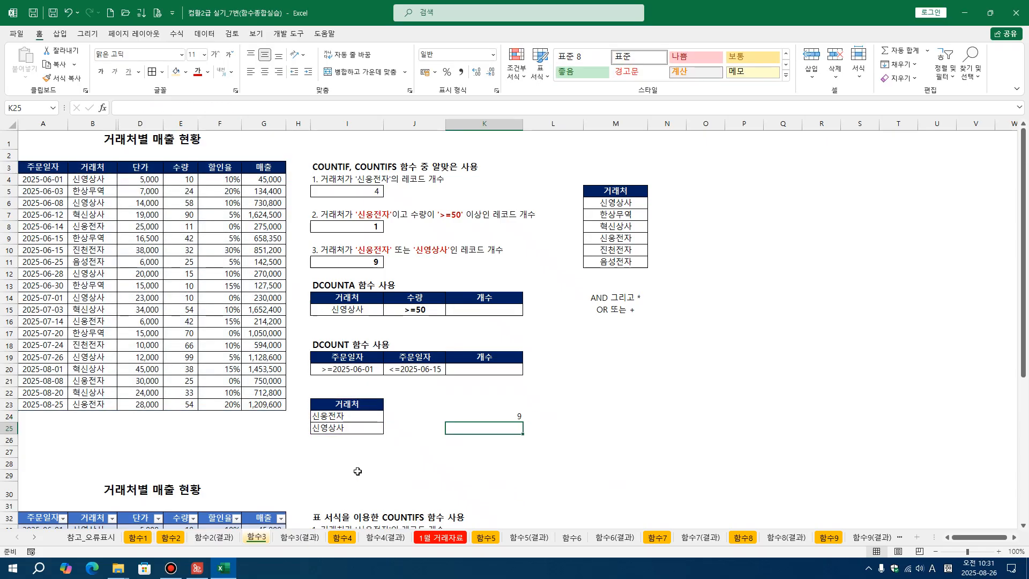
Step: Turn the DCOUNTA formula in K24 into visible text by prefixing it with an apostrophe
{"action": "left_click", "coordinate": [450, 417]}
{"action": "double_click", "coordinate": [449, 417]}
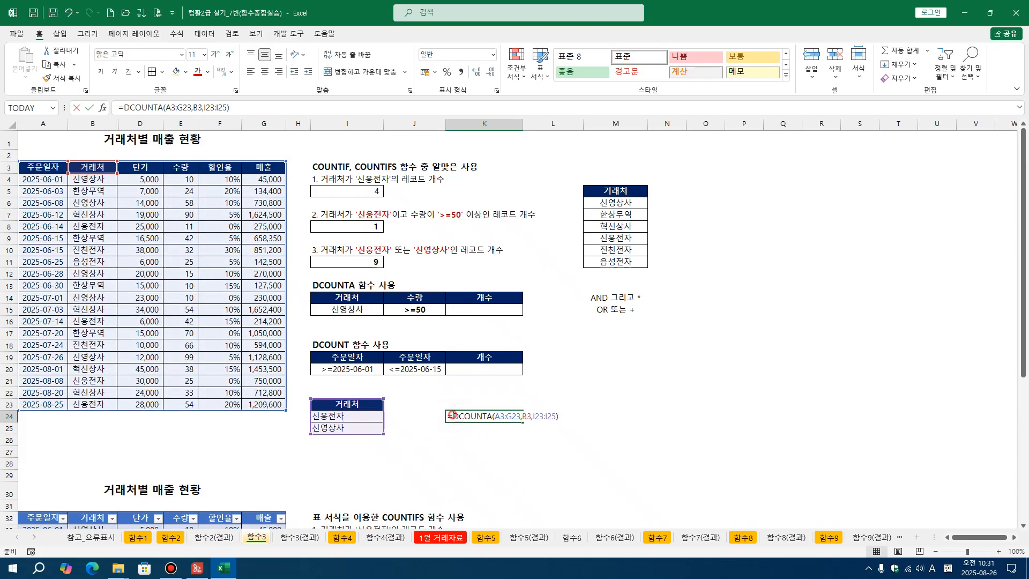
{"action": "type", "text": "'"}
{"action": "key", "text": "Return"}
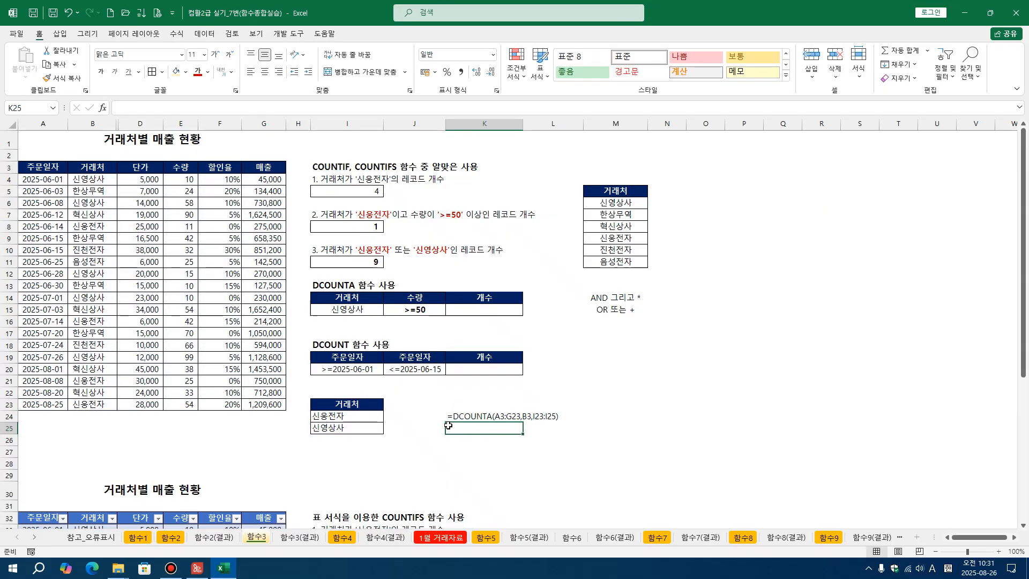
Step: Review the added COUNTIF formula in I11 that counts 신웅전자 or 신영상사 records
{"action": "left_click", "coordinate": [338, 264]}
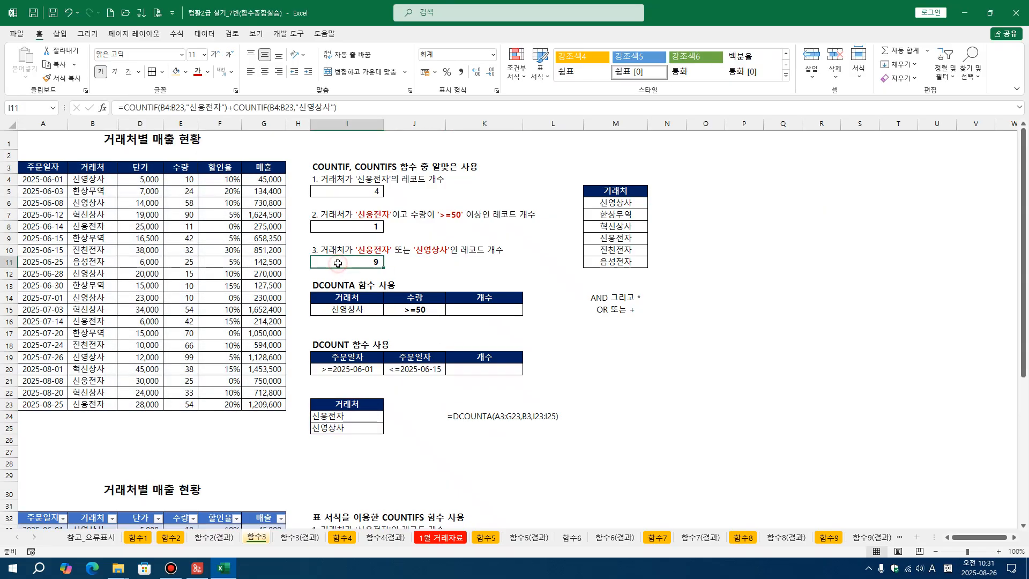
{"action": "double_click", "coordinate": [337, 263]}
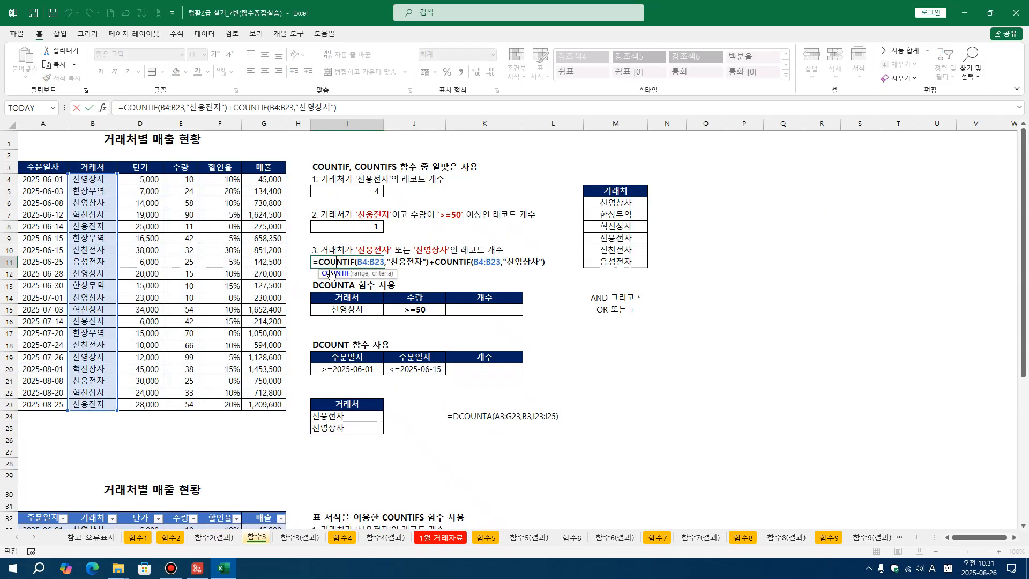
{"action": "key", "text": "Return"}
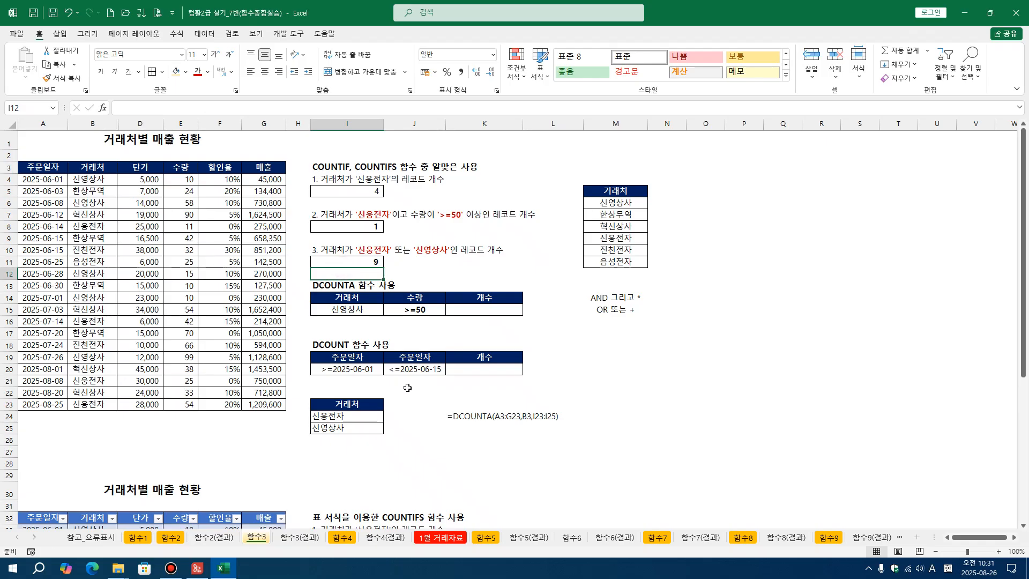
Step: Make the DCOUNTA formula text in K24 bold
{"action": "left_click", "coordinate": [449, 415]}
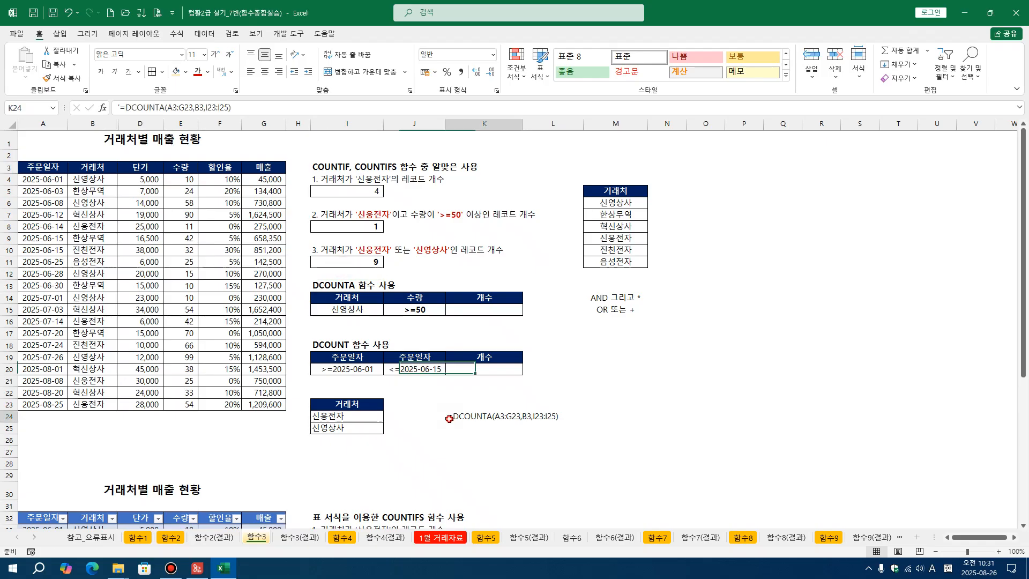
{"action": "left_click", "coordinate": [101, 72]}
{"action": "left_click_drag", "start_coordinate": [361, 404], "coordinate": [358, 428]}
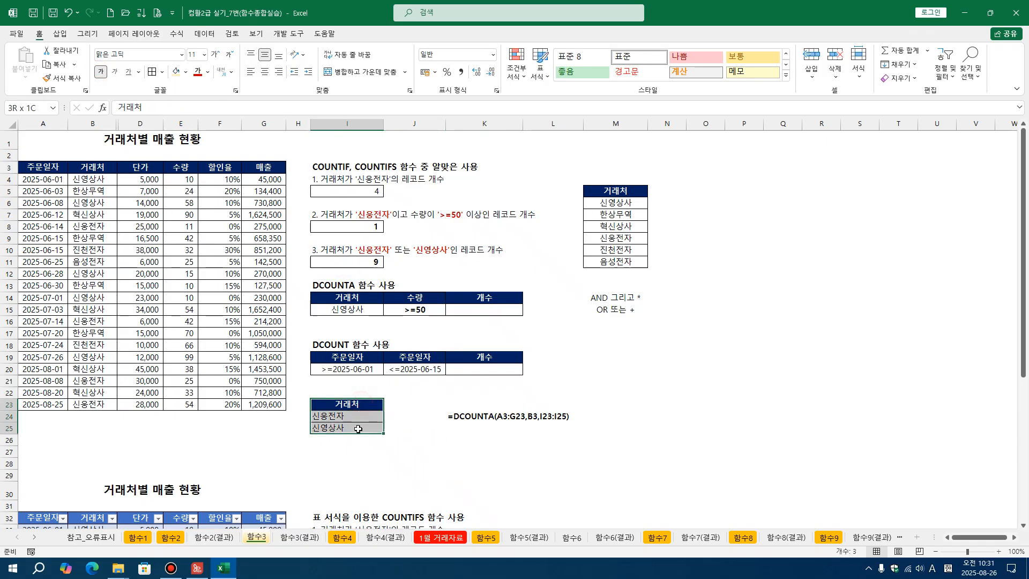
{"action": "left_click", "coordinate": [355, 424]}
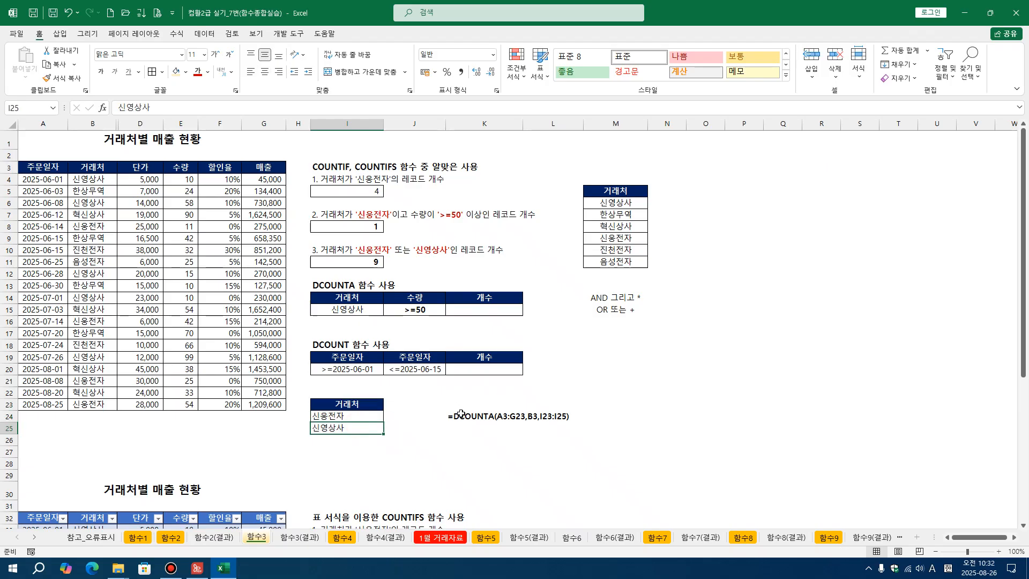
{"action": "left_click", "coordinate": [461, 414]}
{"action": "left_click", "coordinate": [452, 450]}
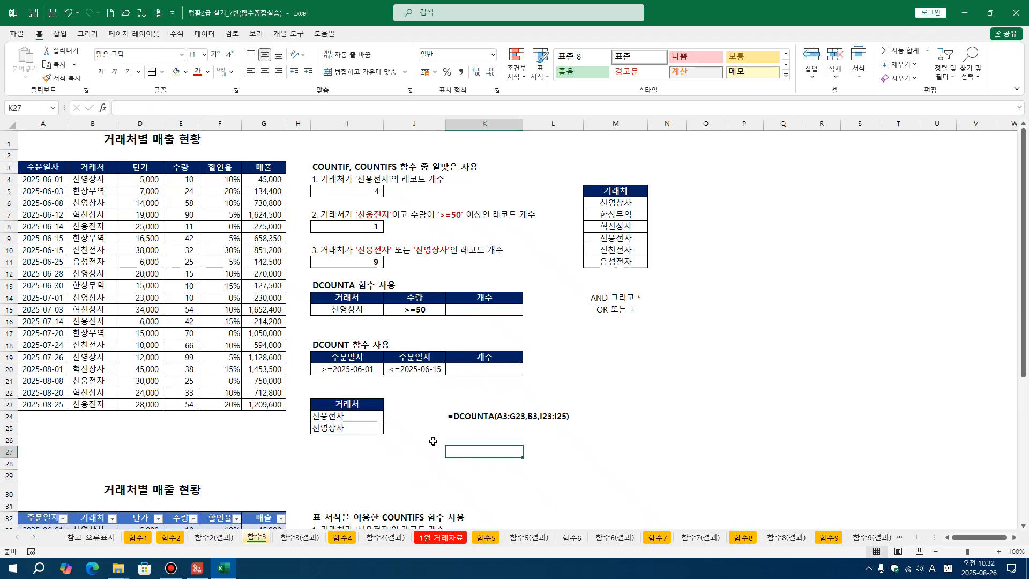
Step: Change the result header in K14 of the DCOUNTA exercise to 거래처 개수
{"action": "left_click", "coordinate": [368, 332]}
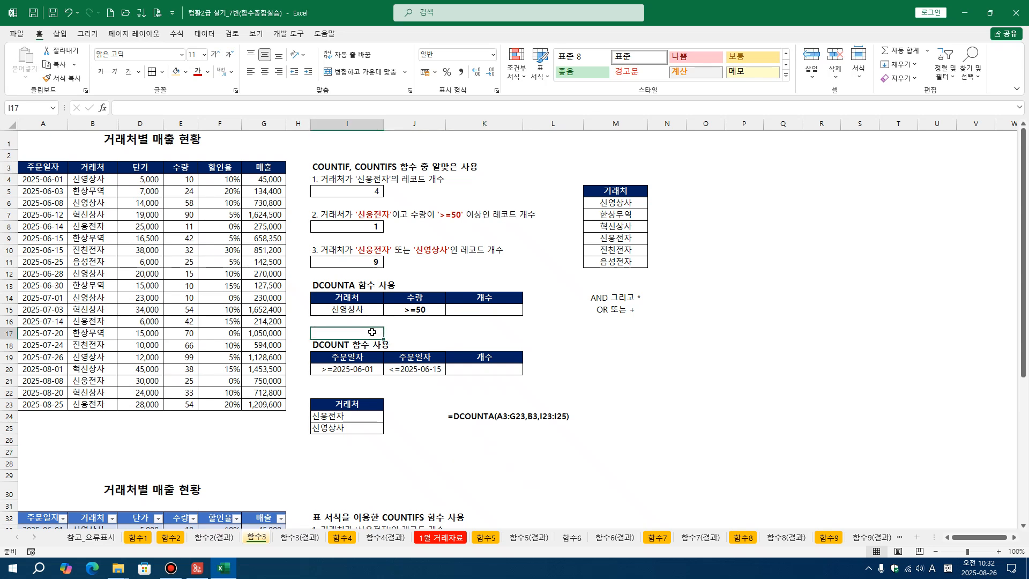
{"action": "left_click", "coordinate": [350, 287]}
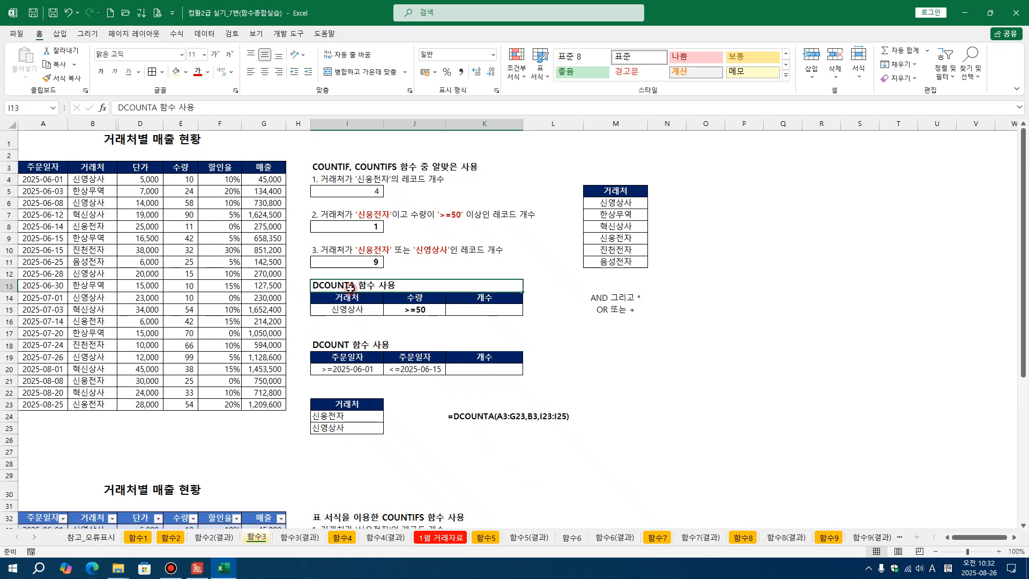
{"action": "left_click", "coordinate": [353, 311]}
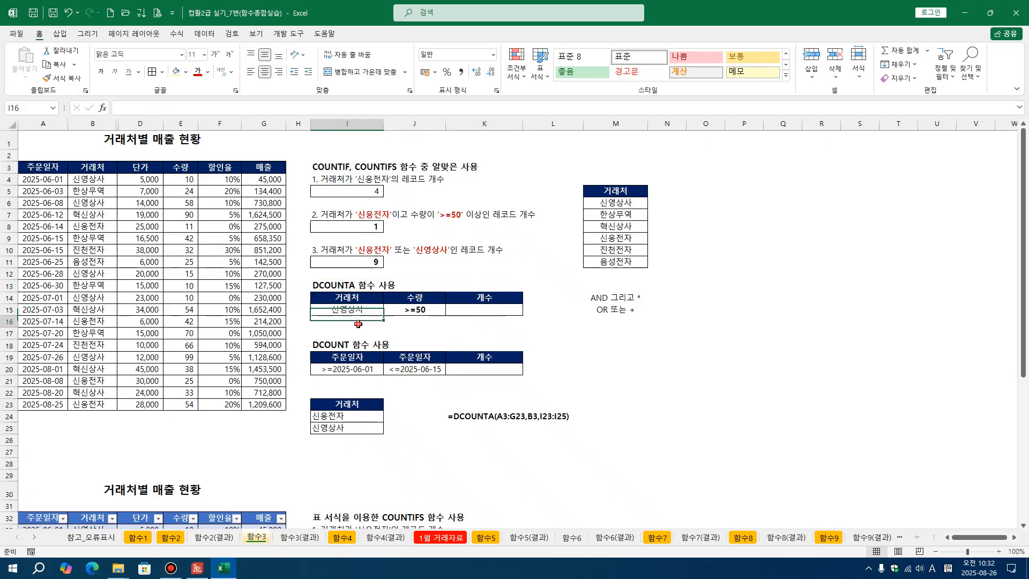
{"action": "left_click", "coordinate": [494, 308]}
{"action": "double_click", "coordinate": [475, 299]}
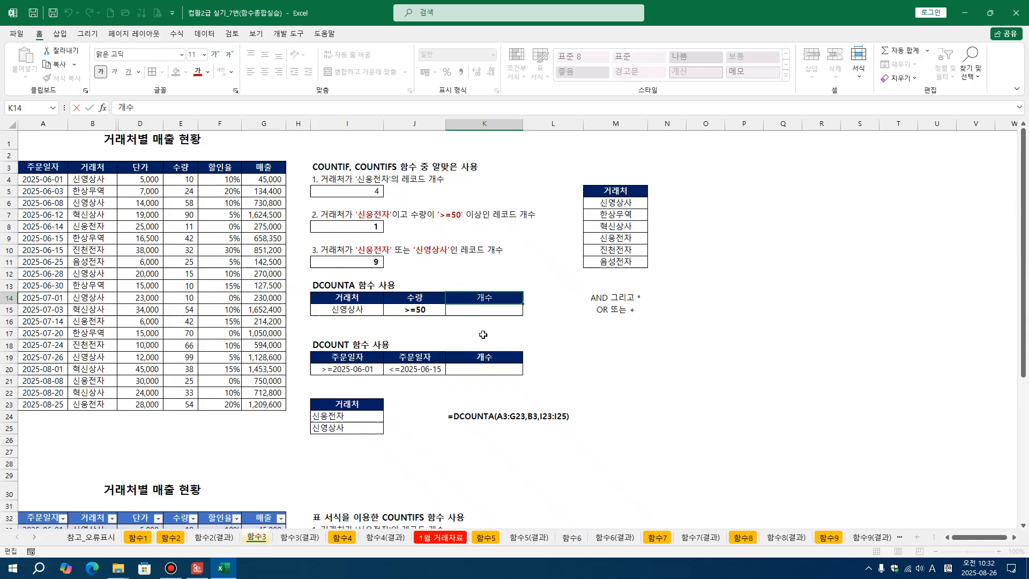
{"action": "type", "text": "거래처"}
{"action": "key", "text": "Return"}
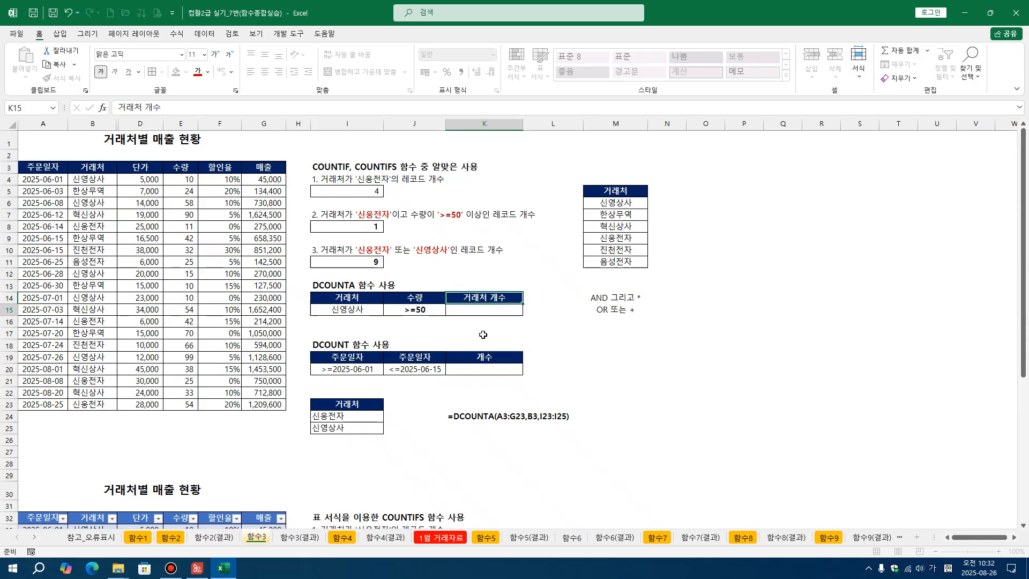
{"action": "left_click", "coordinate": [485, 335]}
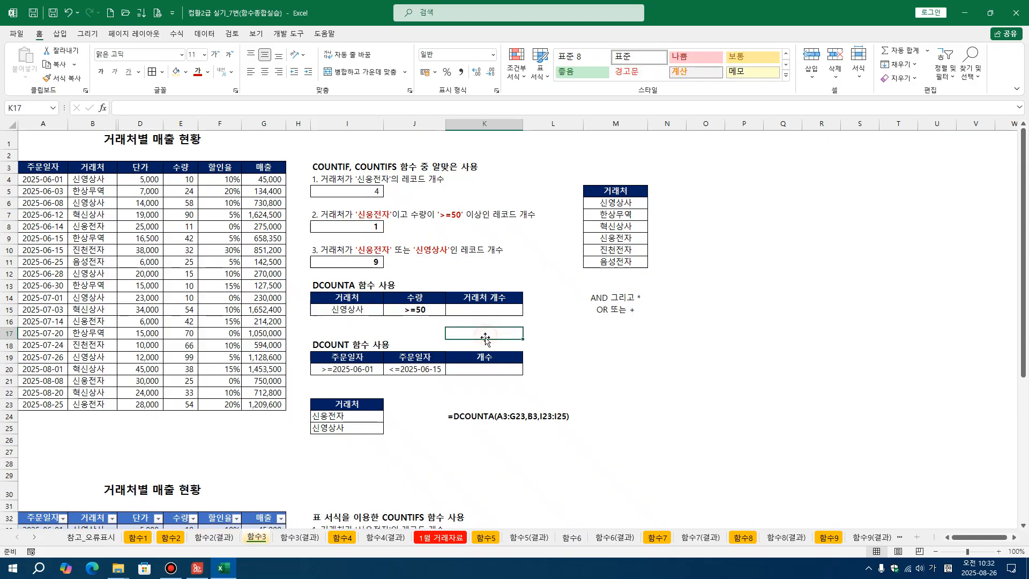
Step: Fill the DCOUNTA criteria cell I15 with yellow
{"action": "left_click", "coordinate": [360, 309]}
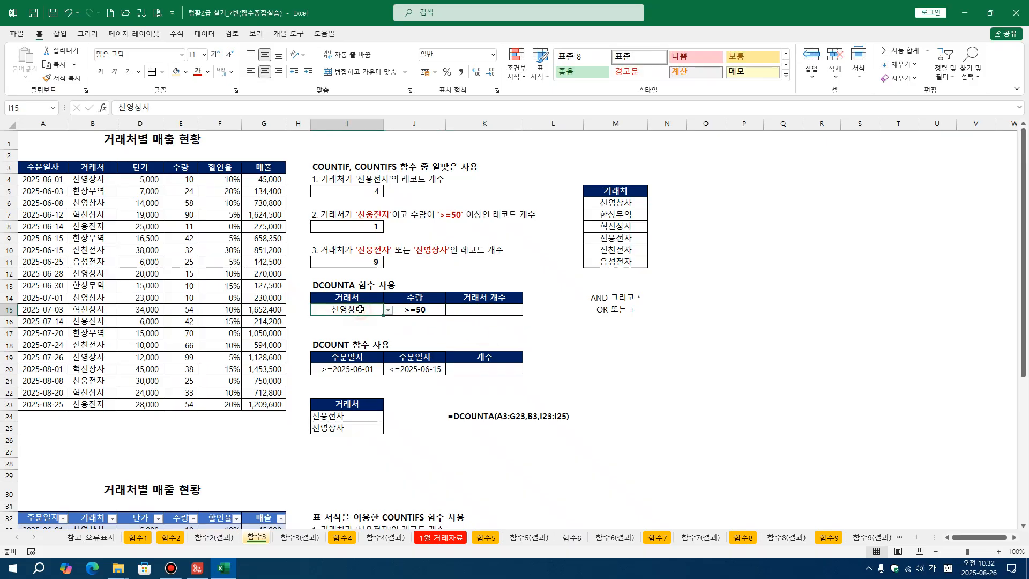
{"action": "left_click", "coordinate": [185, 72]}
{"action": "left_click", "coordinate": [201, 172]}
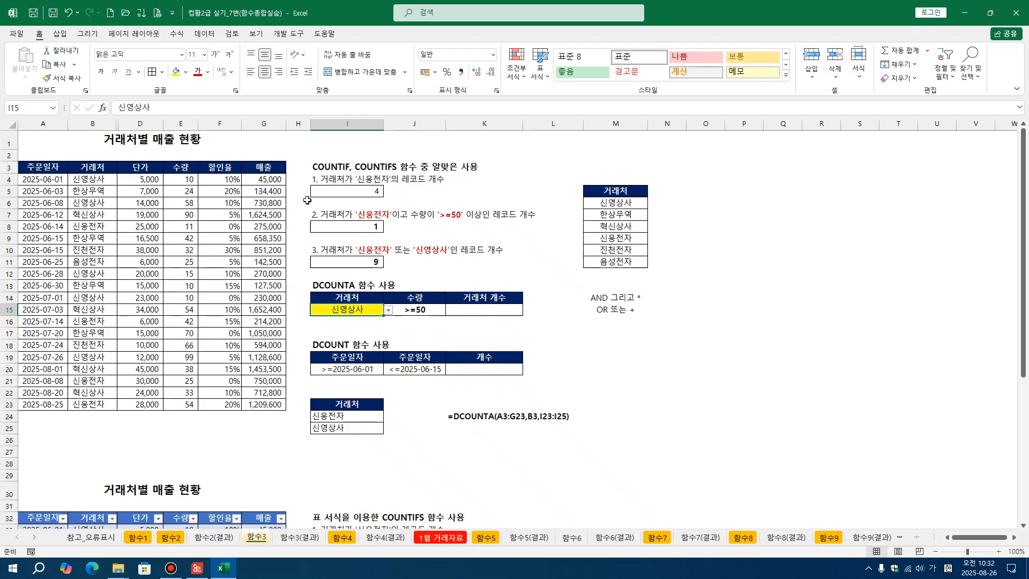
Step: Check the data validation list source of cell I15 and keep its settings
{"action": "left_click", "coordinate": [204, 33]}
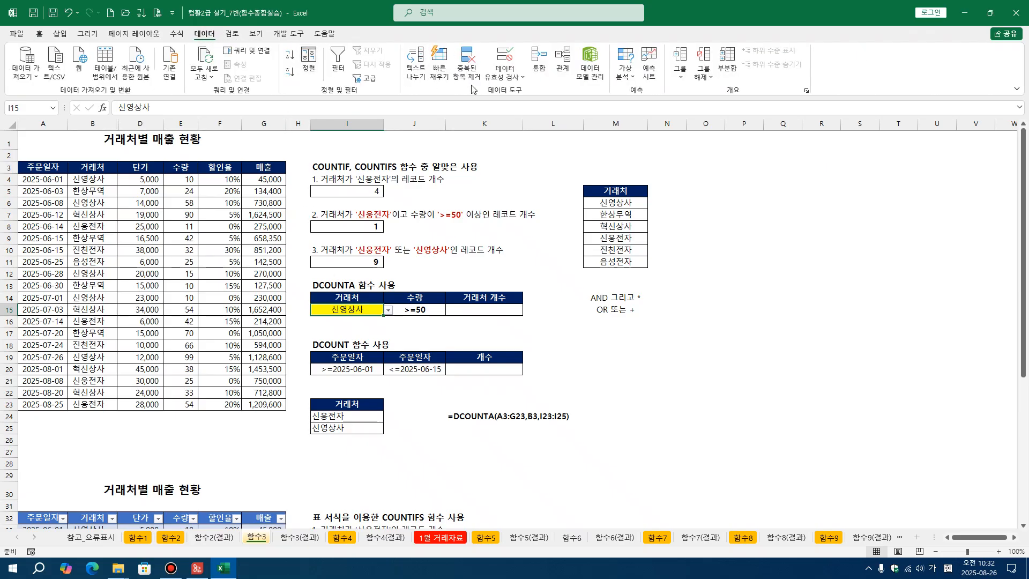
{"action": "left_click", "coordinate": [501, 80]}
{"action": "left_click", "coordinate": [533, 90]}
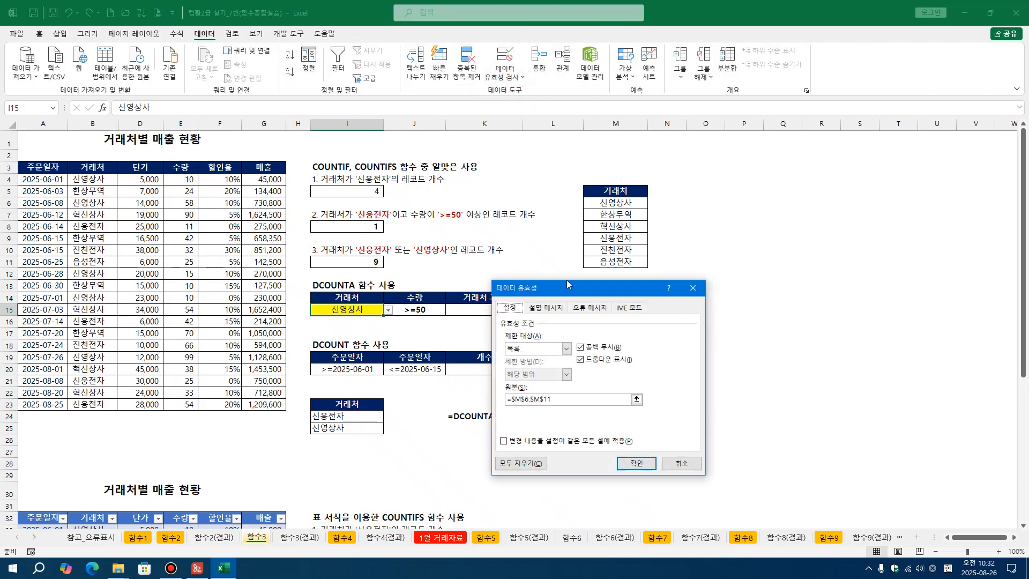
{"action": "left_click_drag", "start_coordinate": [572, 292], "coordinate": [725, 288]}
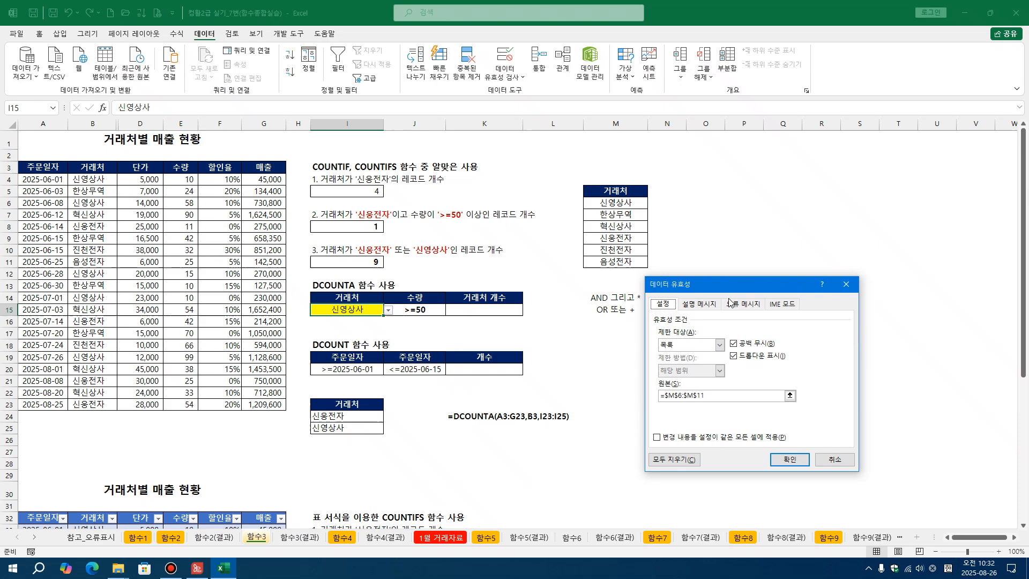
{"action": "left_click", "coordinate": [708, 397]}
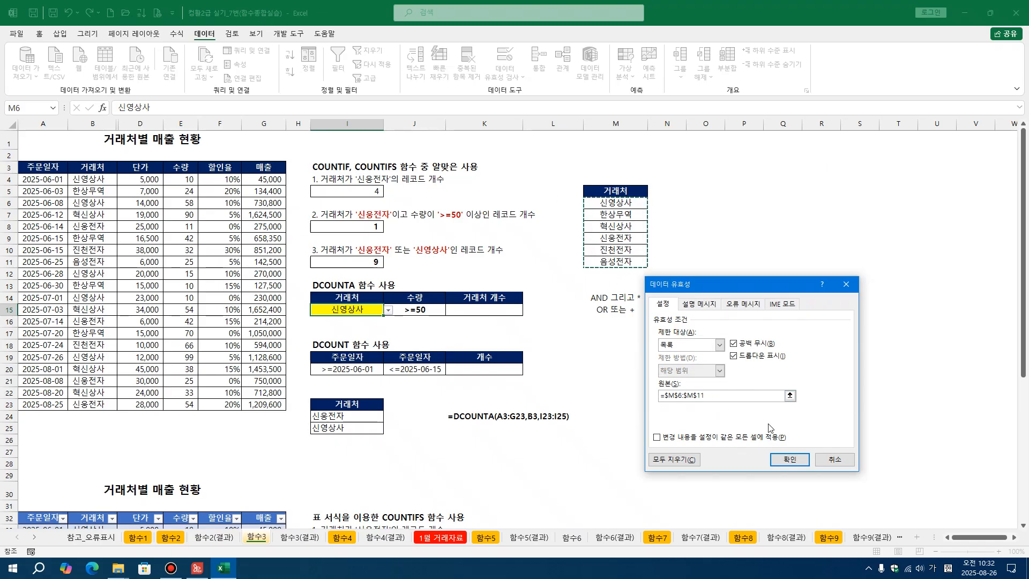
{"action": "left_click", "coordinate": [789, 459]}
{"action": "left_click", "coordinate": [741, 427]}
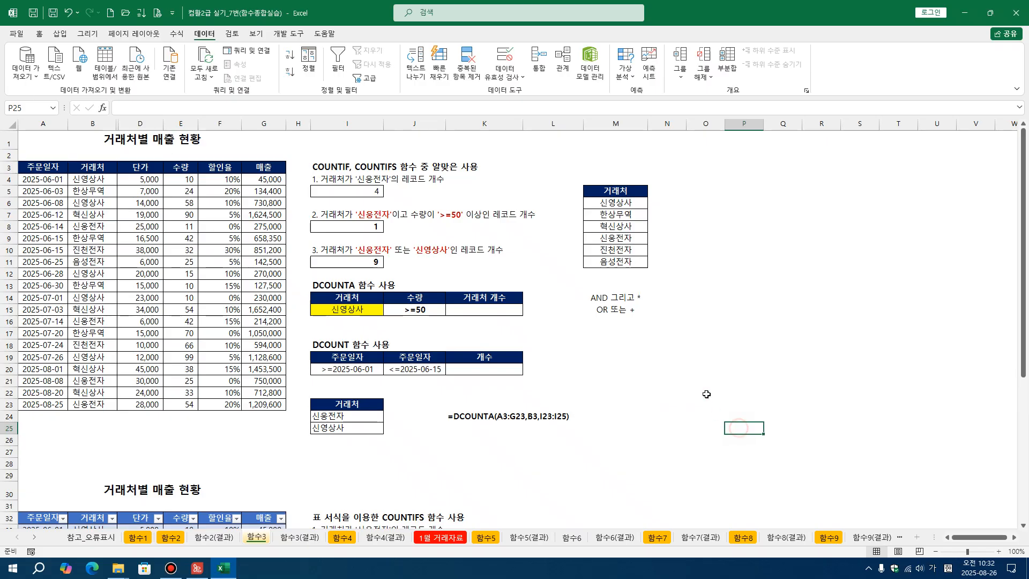
Step: Copy the 거래처 column B3:B23 to P4 and autofit the width of column P
{"action": "left_click", "coordinate": [629, 226]}
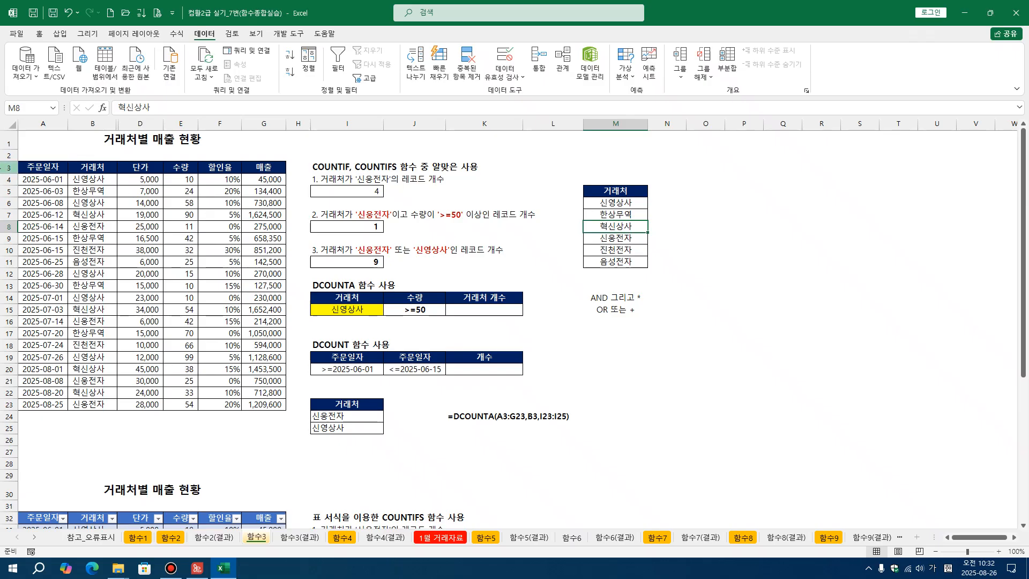
{"action": "left_click_drag", "start_coordinate": [84, 167], "coordinate": [92, 407]}
{"action": "right_click", "coordinate": [91, 229]}
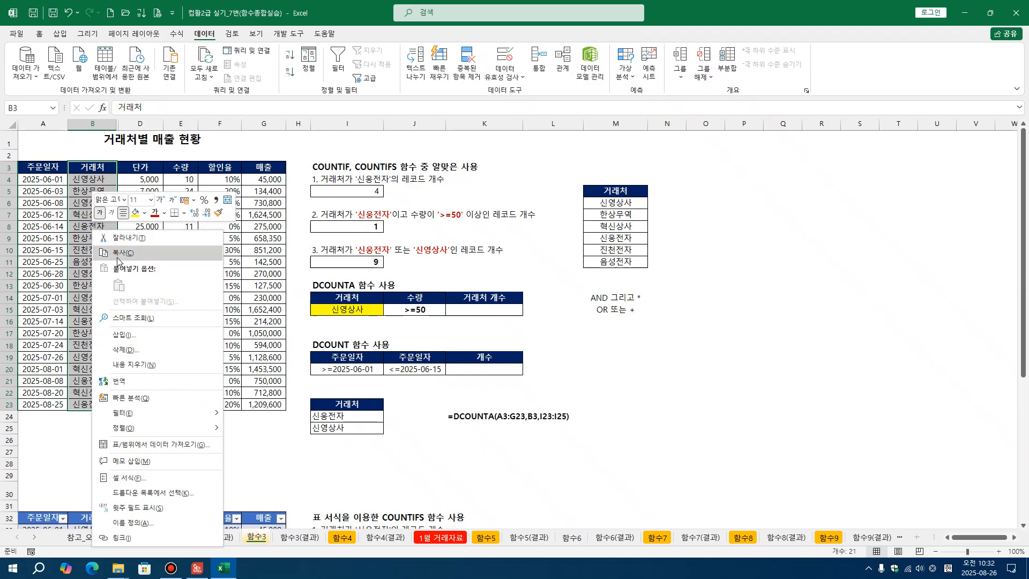
{"action": "left_click", "coordinate": [122, 254]}
{"action": "left_click", "coordinate": [735, 176]}
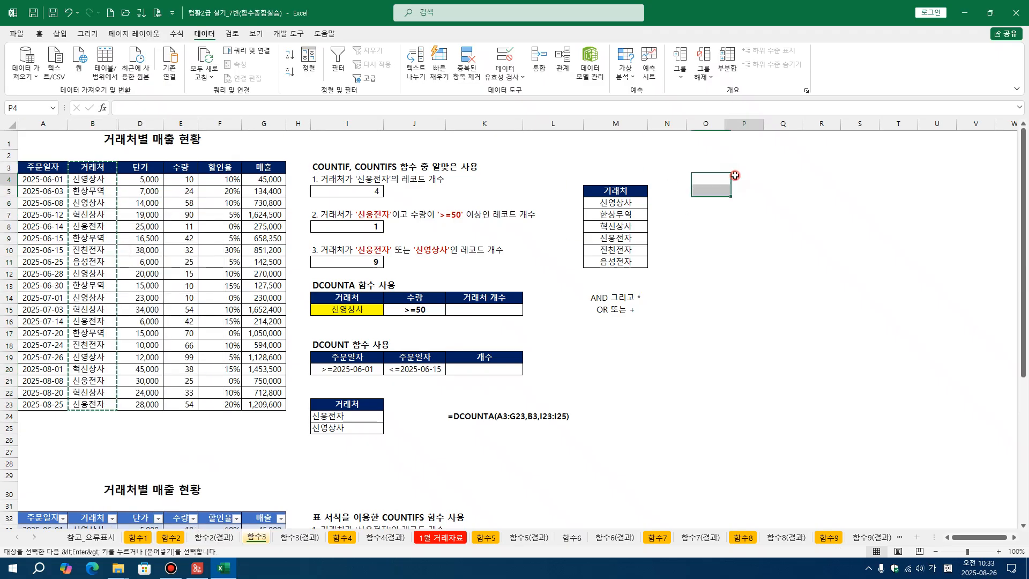
{"action": "right_click", "coordinate": [735, 176]}
{"action": "left_click", "coordinate": [750, 232]}
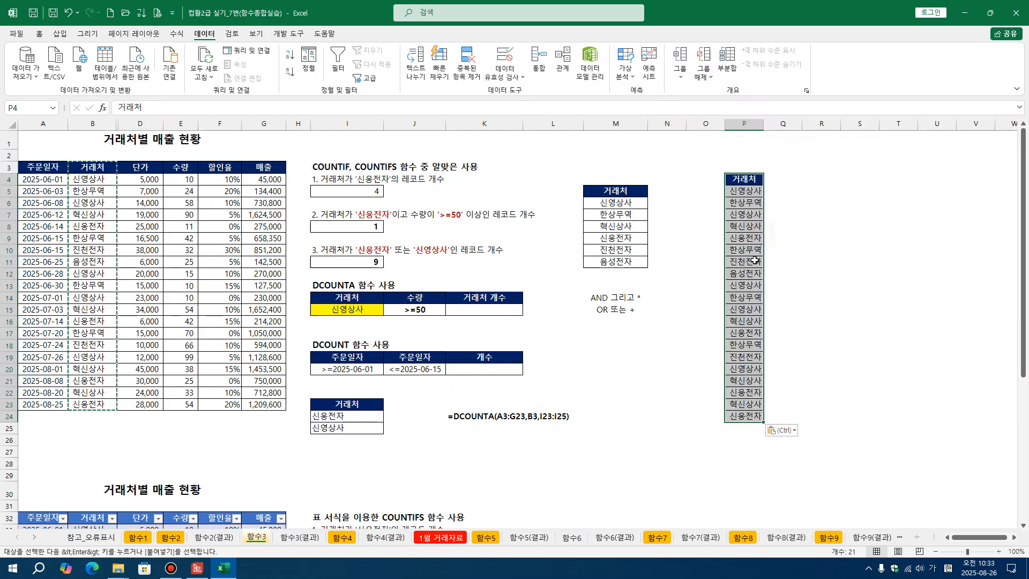
{"action": "left_click", "coordinate": [781, 304]}
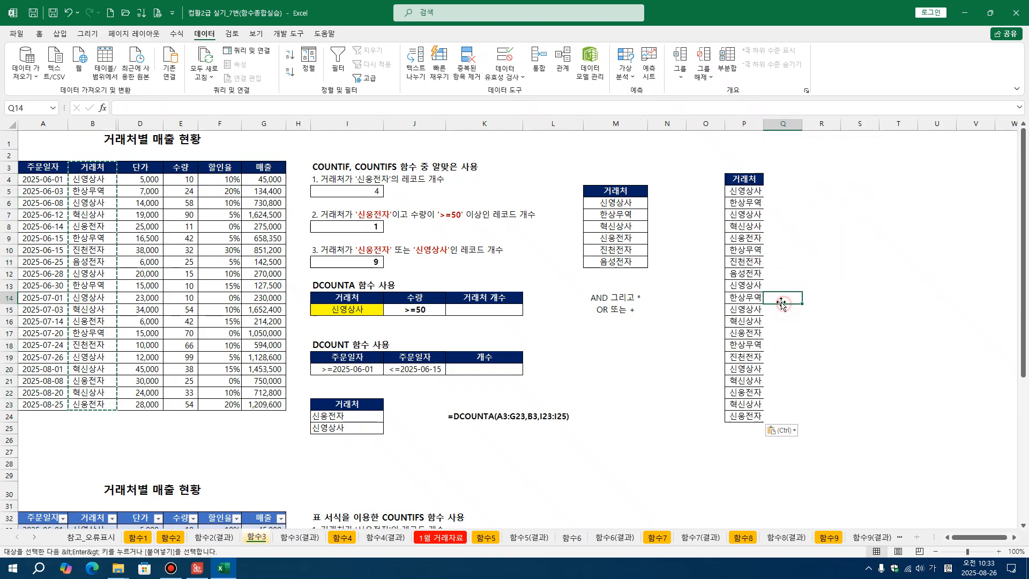
{"action": "double_click", "coordinate": [764, 126]}
Step: Try to remove duplicates from P5:P24 with the 거래처 column deselected
{"action": "left_click_drag", "start_coordinate": [751, 193], "coordinate": [748, 416]}
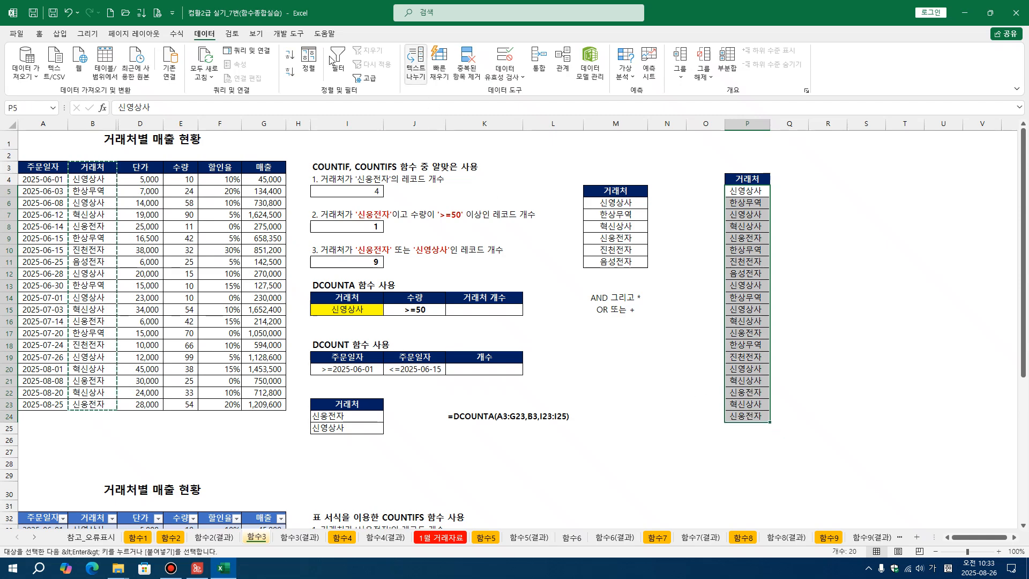
{"action": "left_click", "coordinate": [466, 75]}
{"action": "left_click_drag", "start_coordinate": [715, 311], "coordinate": [658, 413]}
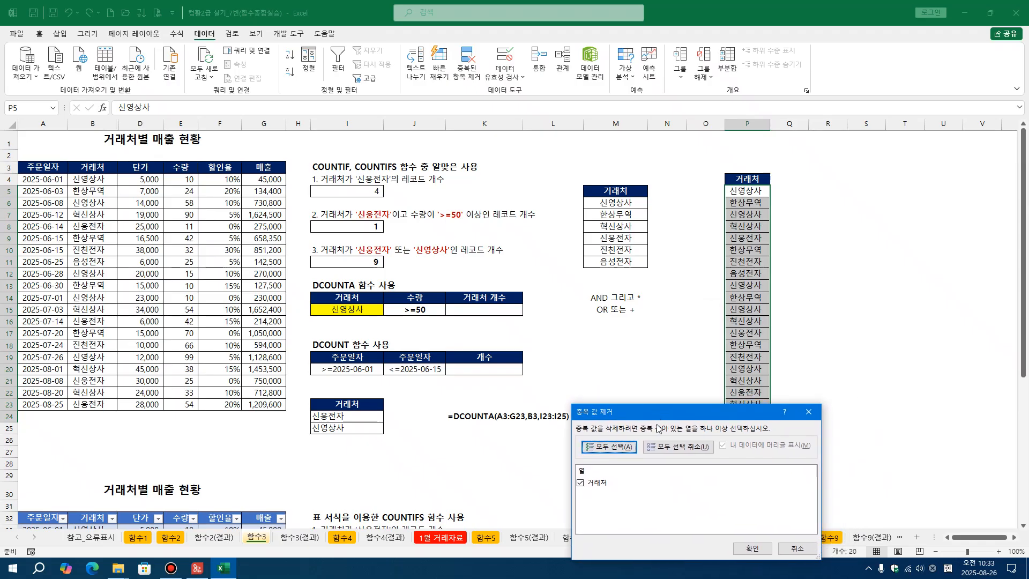
{"action": "left_click", "coordinate": [662, 446]}
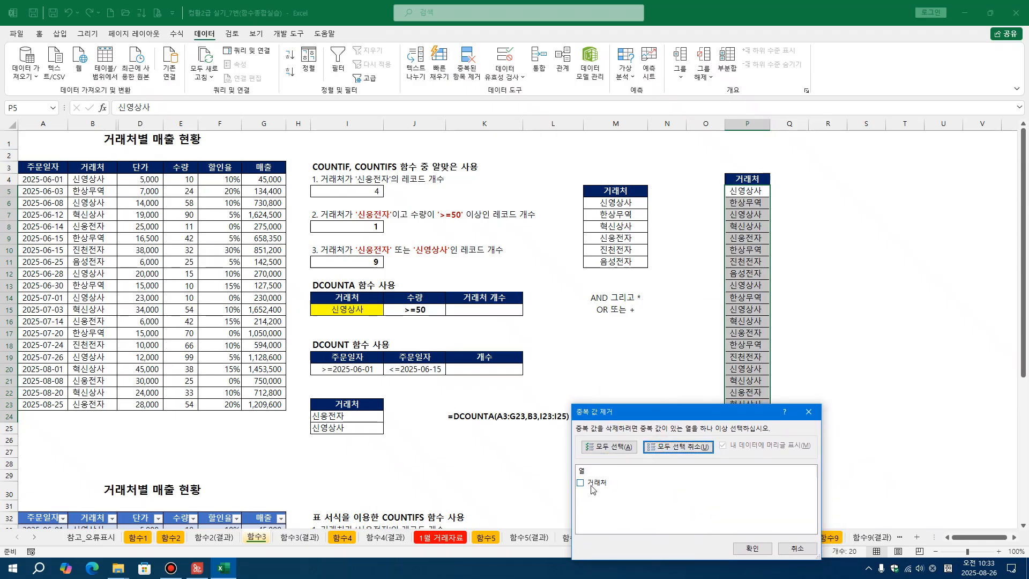
{"action": "left_click_drag", "start_coordinate": [631, 419], "coordinate": [499, 293]}
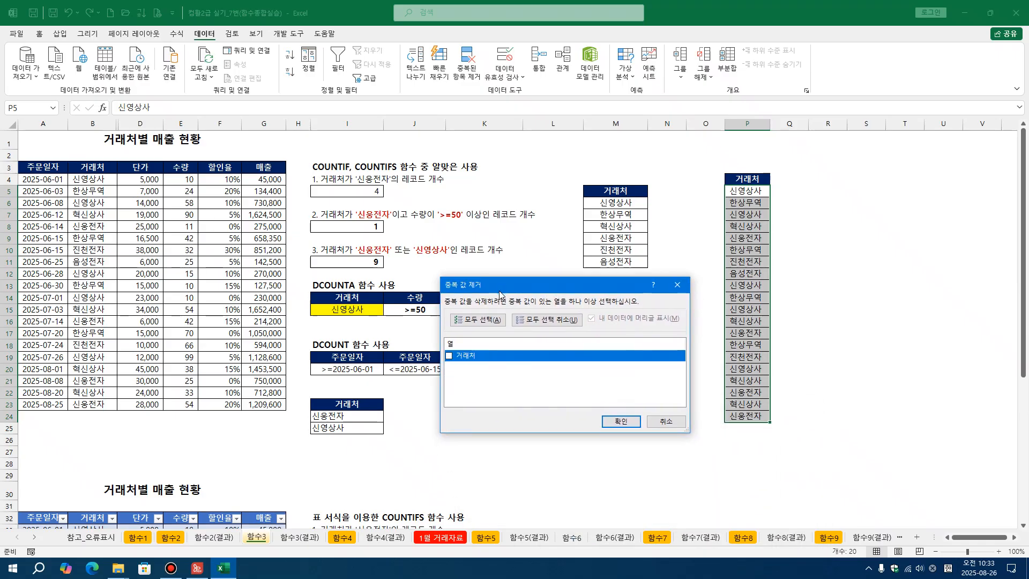
{"action": "left_click", "coordinate": [624, 421]}
{"action": "left_click", "coordinate": [728, 250]}
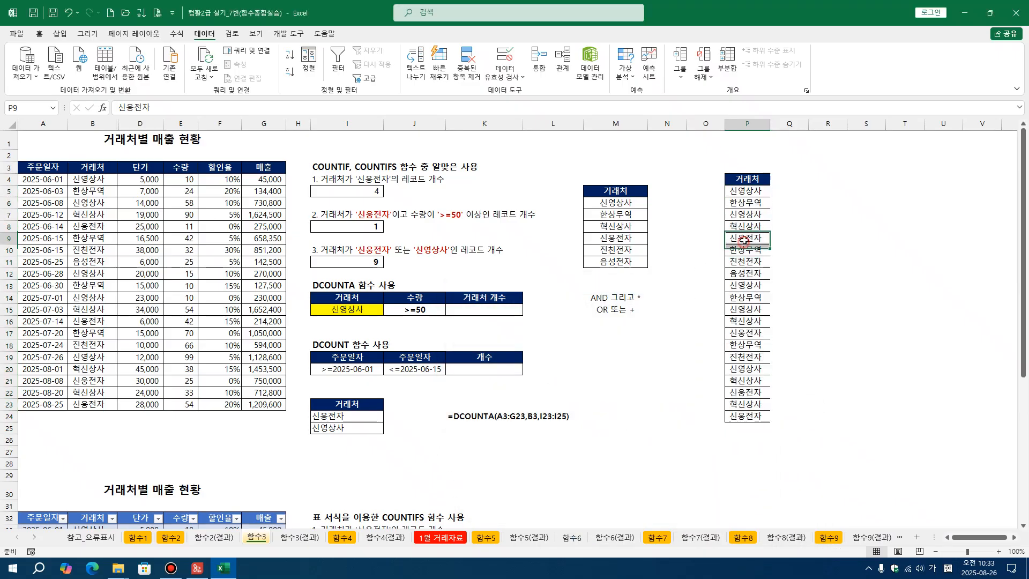
Step: Remove the duplicate values from P4:P24 by the 거래처 column, treating the first row as a header
{"action": "left_click", "coordinate": [750, 181]}
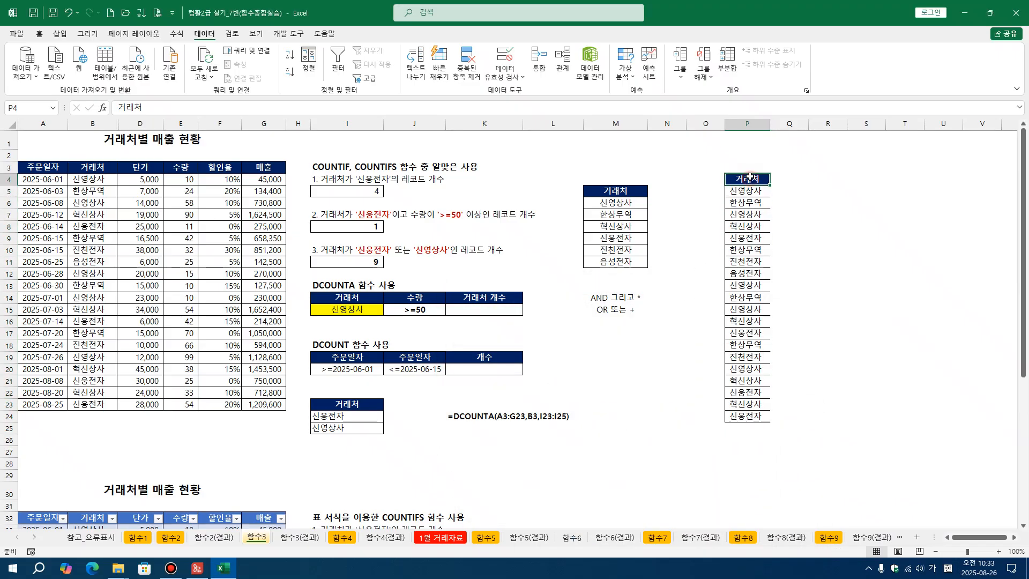
{"action": "left_click_drag", "start_coordinate": [750, 177], "coordinate": [749, 419]}
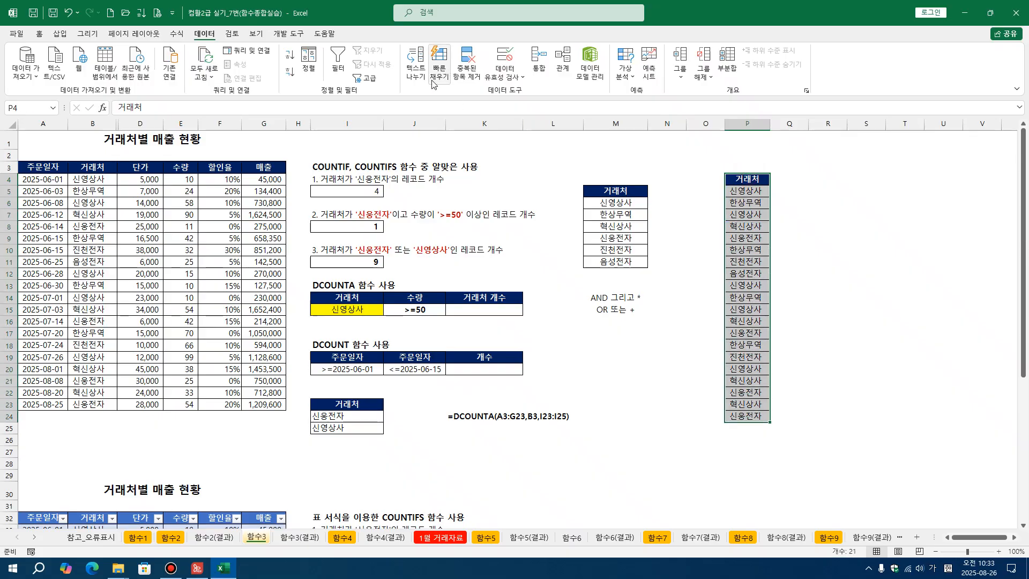
{"action": "left_click", "coordinate": [467, 67]}
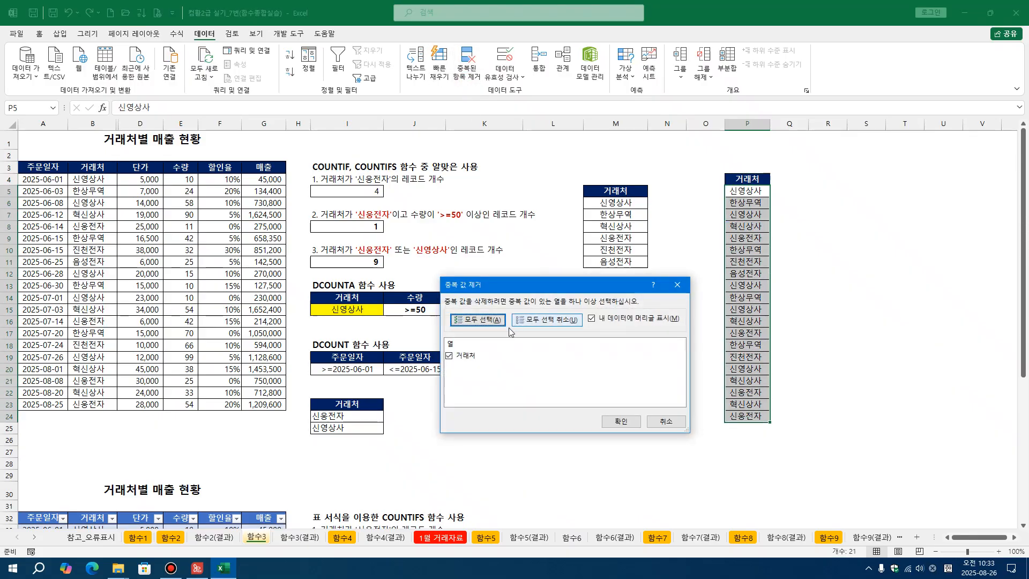
{"action": "left_click", "coordinate": [620, 422]}
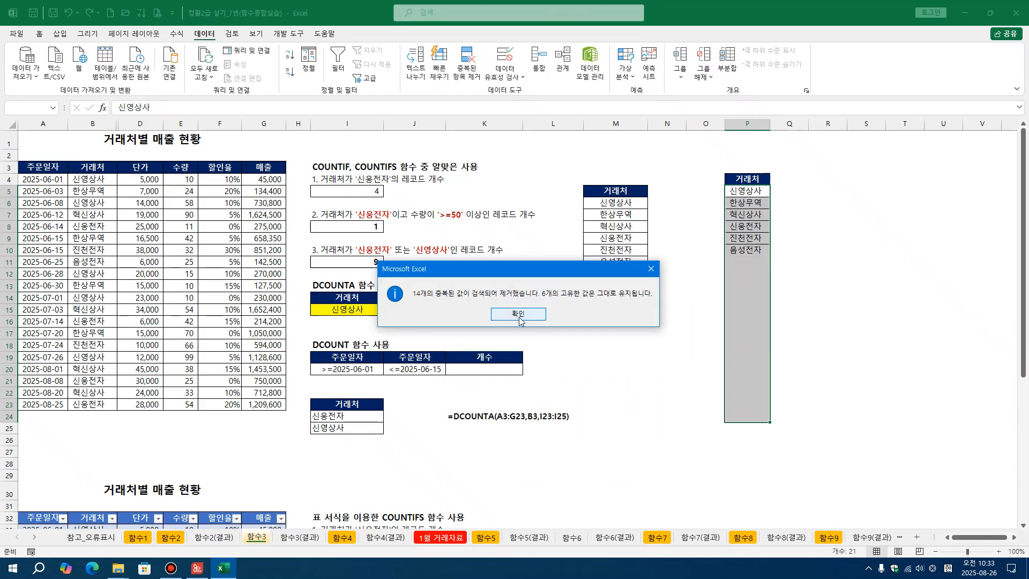
{"action": "left_click", "coordinate": [519, 315]}
{"action": "left_click", "coordinate": [750, 275]}
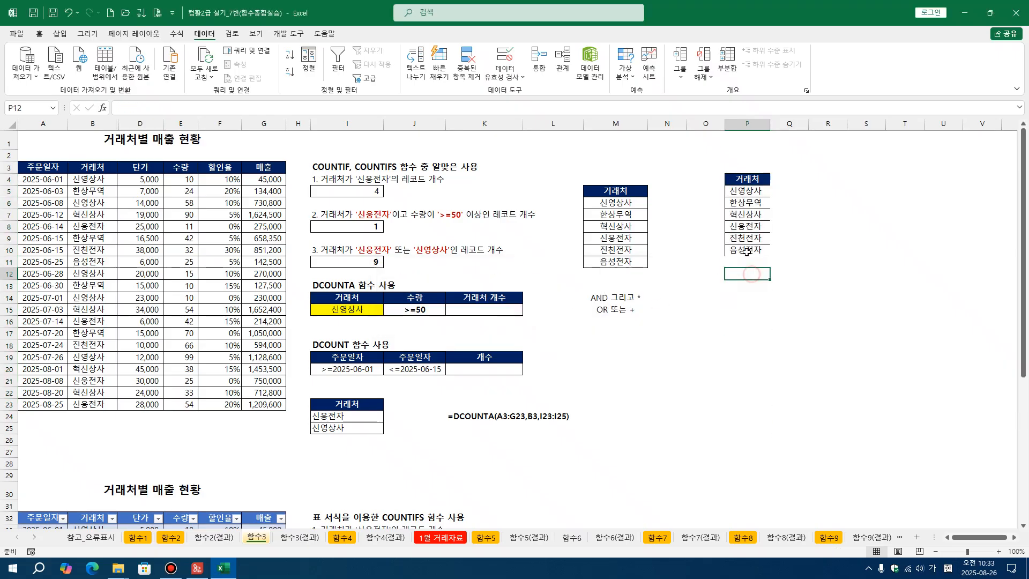
Step: Apply all borders to the 거래처 list in P4:P10
{"action": "left_click_drag", "start_coordinate": [752, 192], "coordinate": [752, 252]}
{"action": "left_click_drag", "start_coordinate": [750, 180], "coordinate": [752, 251]}
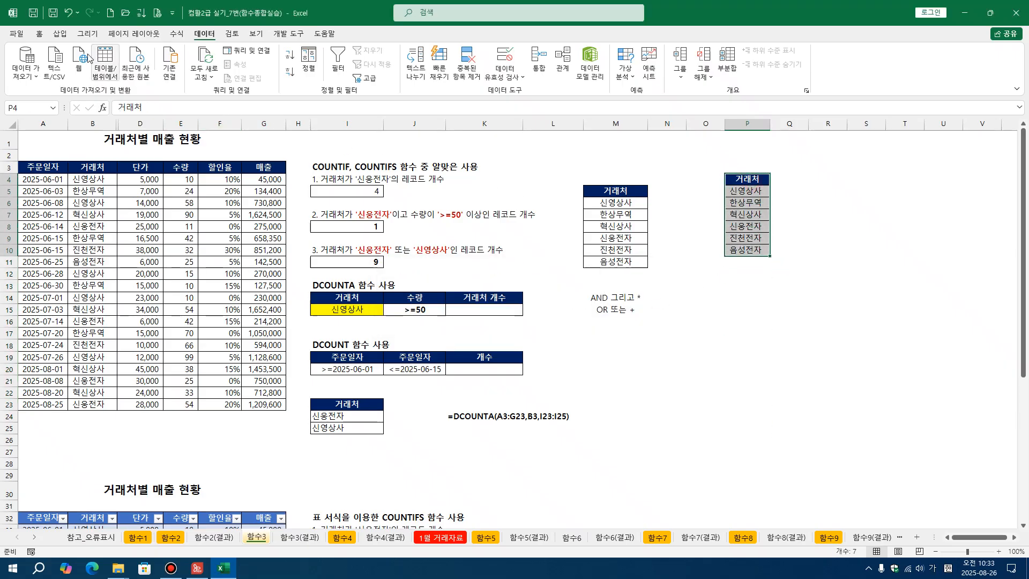
{"action": "left_click", "coordinate": [47, 34]}
{"action": "left_click", "coordinate": [161, 71]}
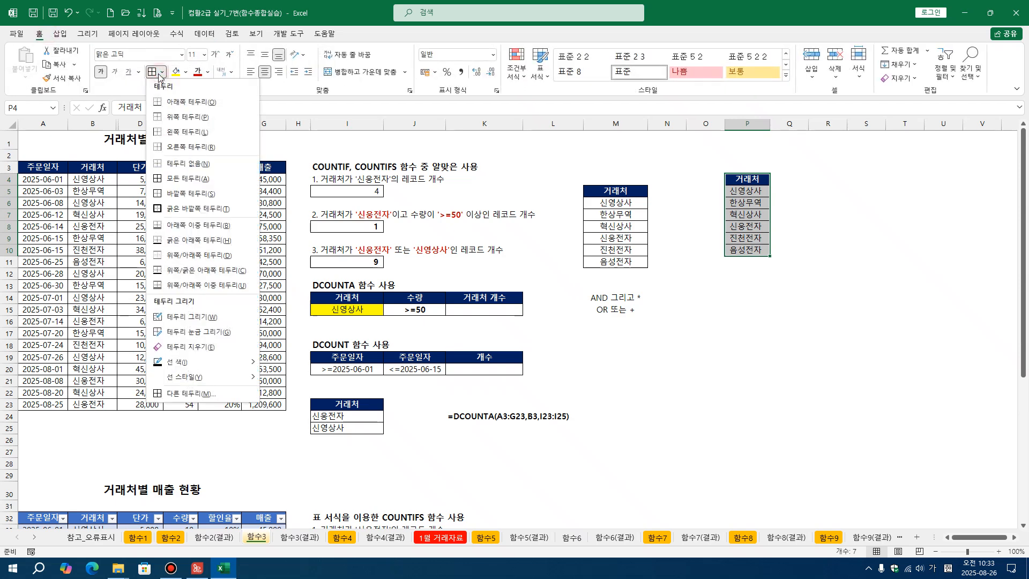
{"action": "left_click", "coordinate": [180, 178]}
{"action": "left_click", "coordinate": [788, 333]}
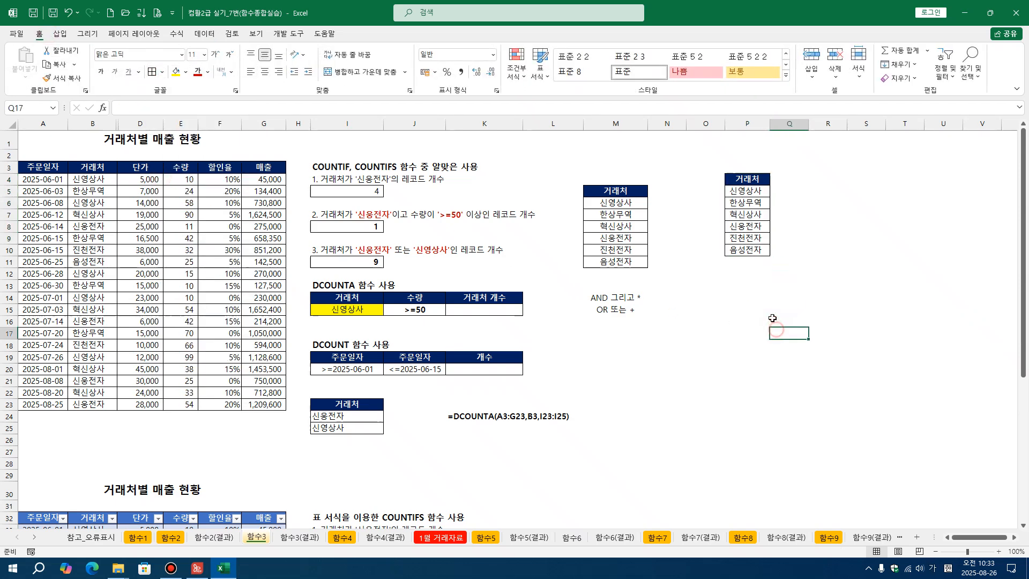
{"action": "left_click", "coordinate": [740, 261]}
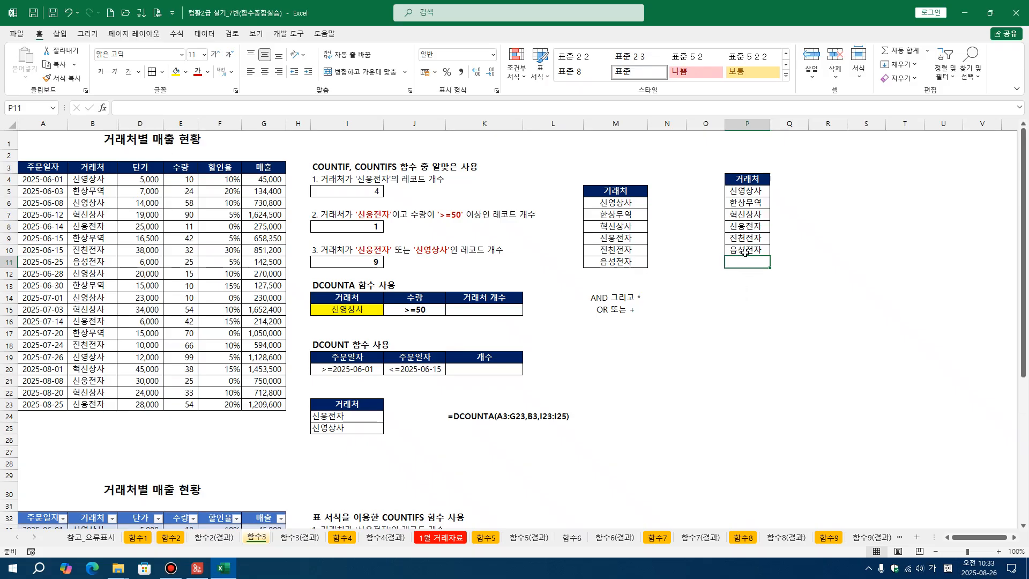
{"action": "left_click", "coordinate": [749, 276]}
{"action": "left_click", "coordinate": [750, 283]}
{"action": "left_click", "coordinate": [750, 277]}
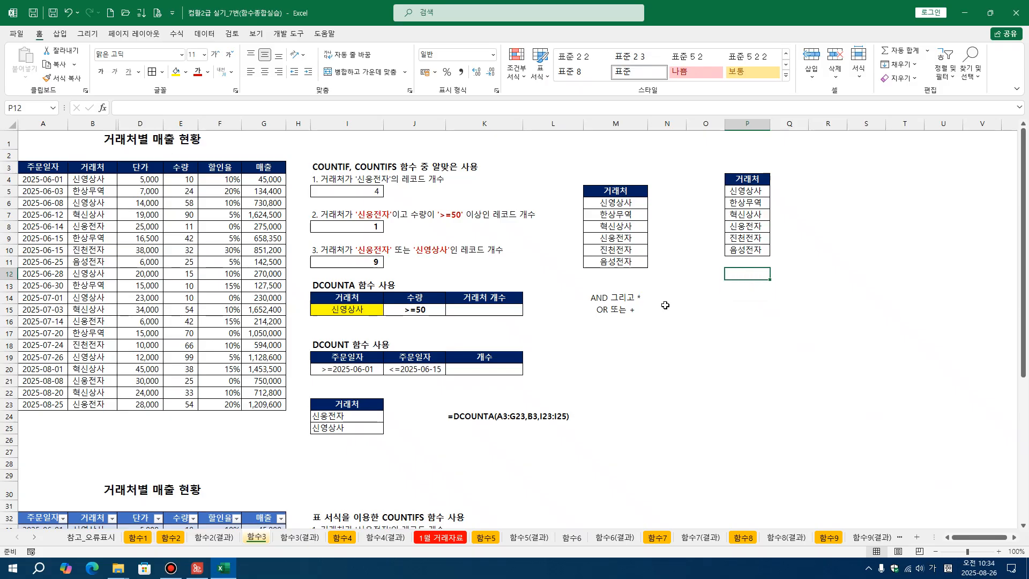
{"action": "left_click", "coordinate": [750, 261]}
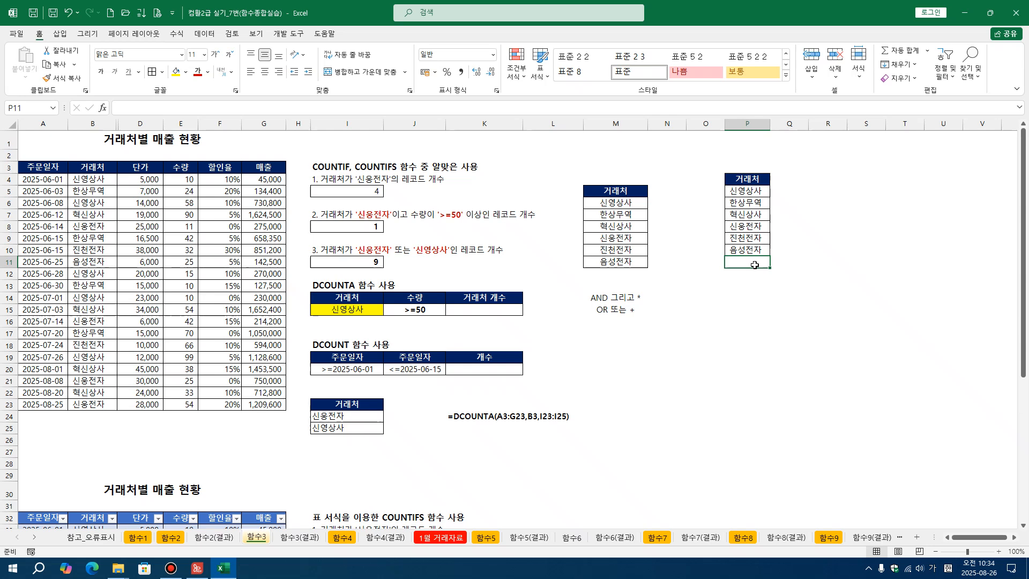
{"action": "left_click", "coordinate": [684, 198]}
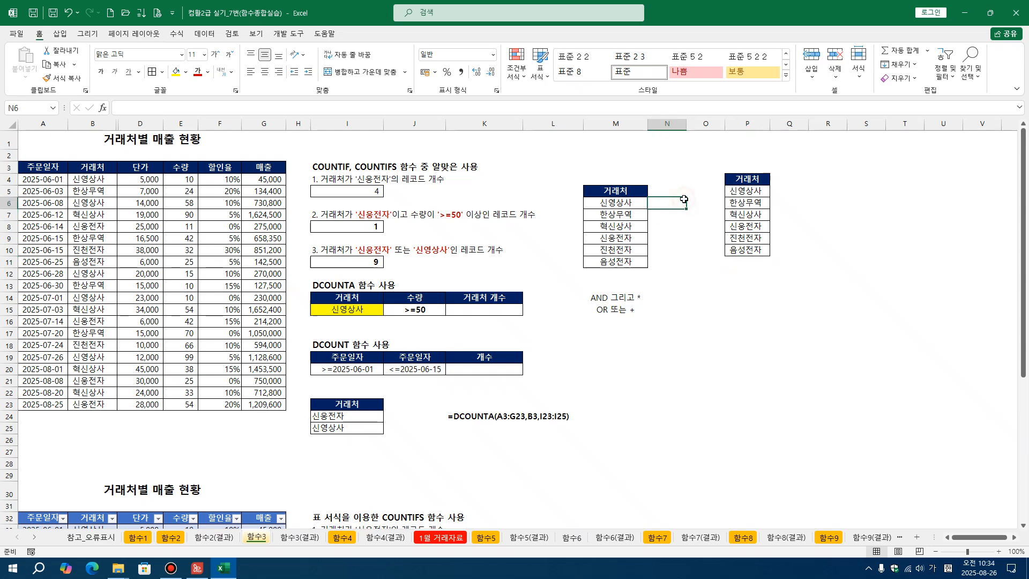
Step: Try to enter the note "vba" in cell P15, and clear the cell
{"action": "left_click", "coordinate": [744, 305]}
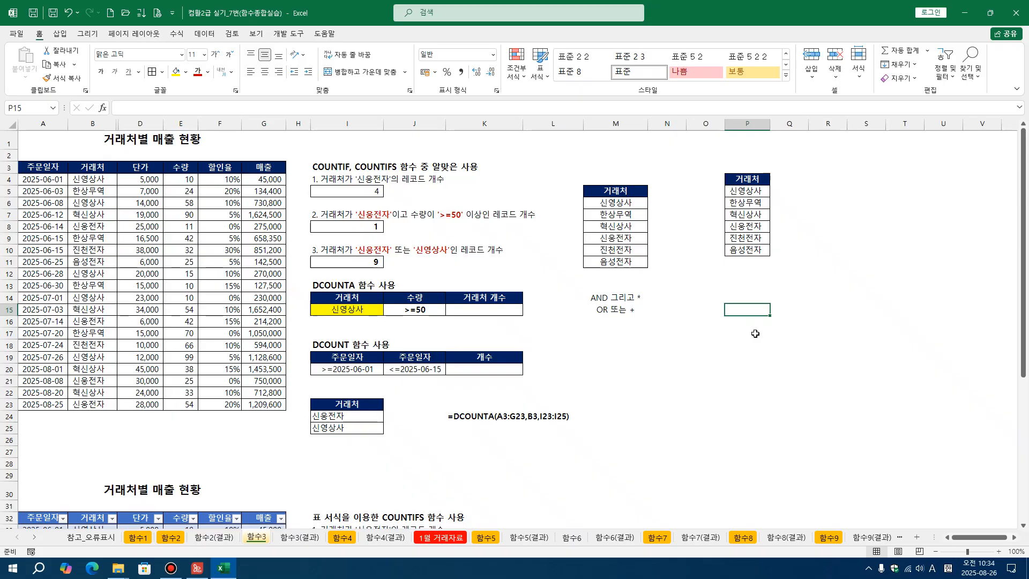
{"action": "type", "text": "vba"}
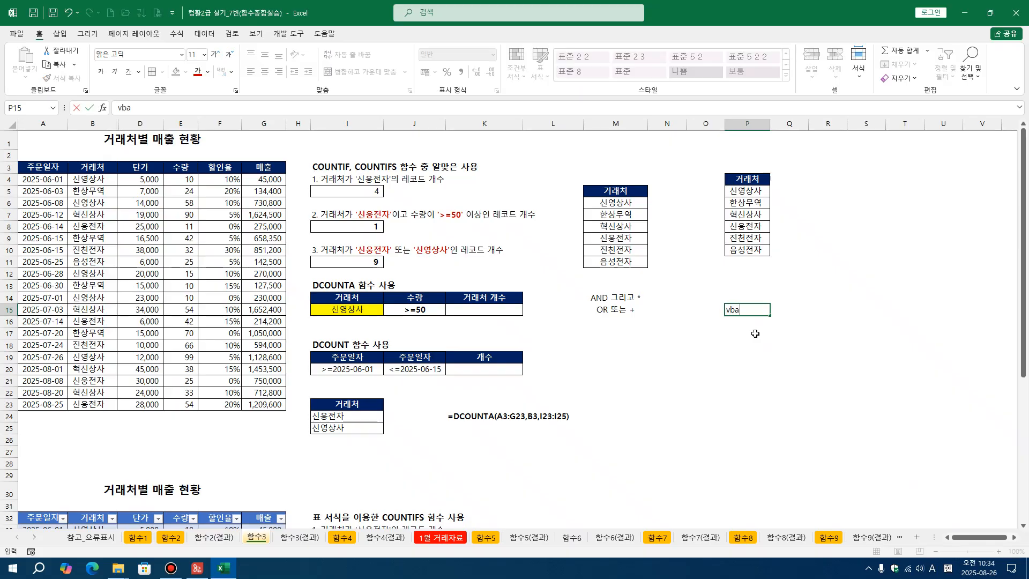
{"action": "key", "text": "Return"}
{"action": "left_click", "coordinate": [768, 312]}
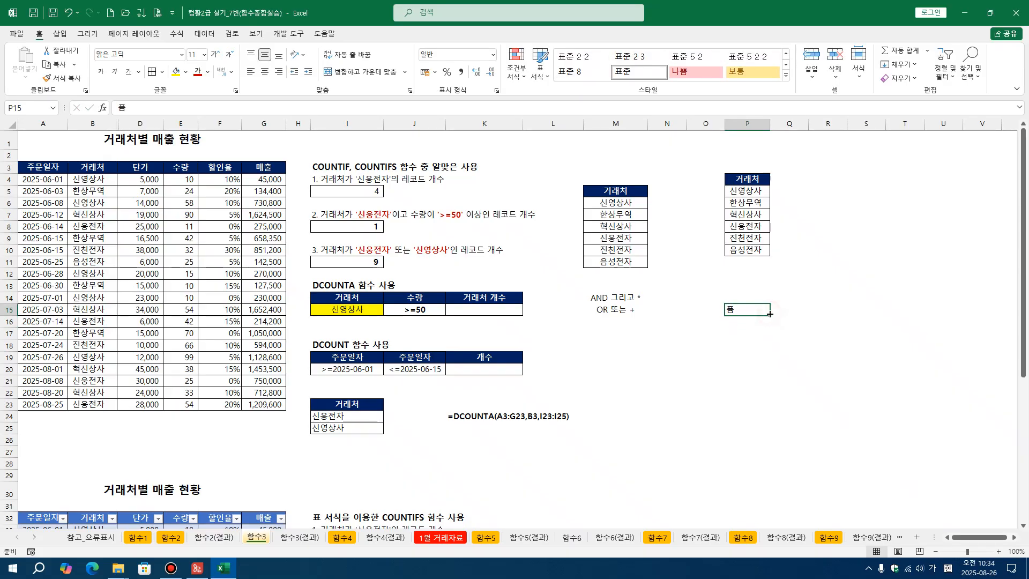
{"action": "key", "text": "Delete"}
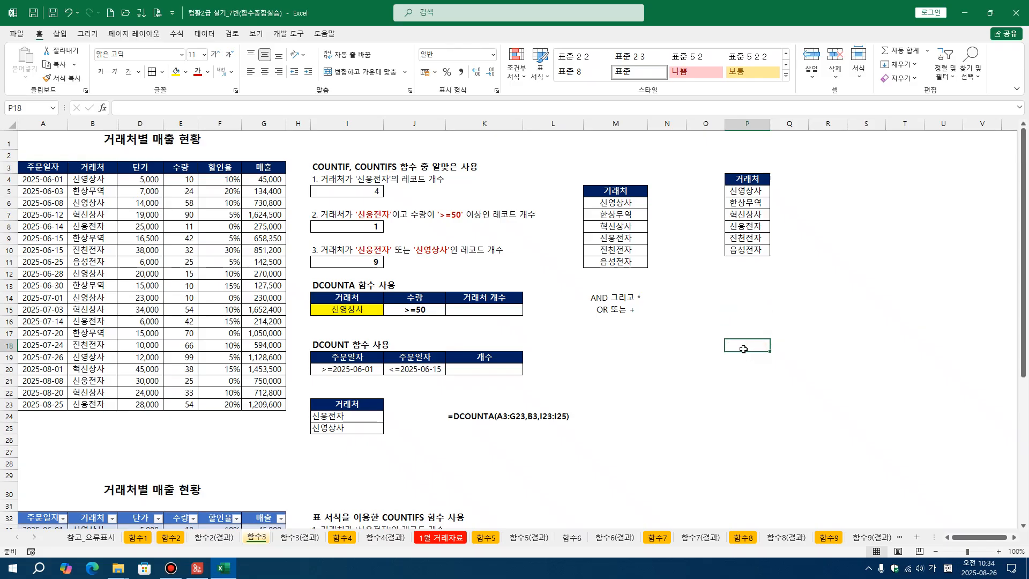
Step: Delete column P with the practice copy of the 거래처 list
{"action": "left_click", "coordinate": [738, 128]}
{"action": "right_click", "coordinate": [738, 128]}
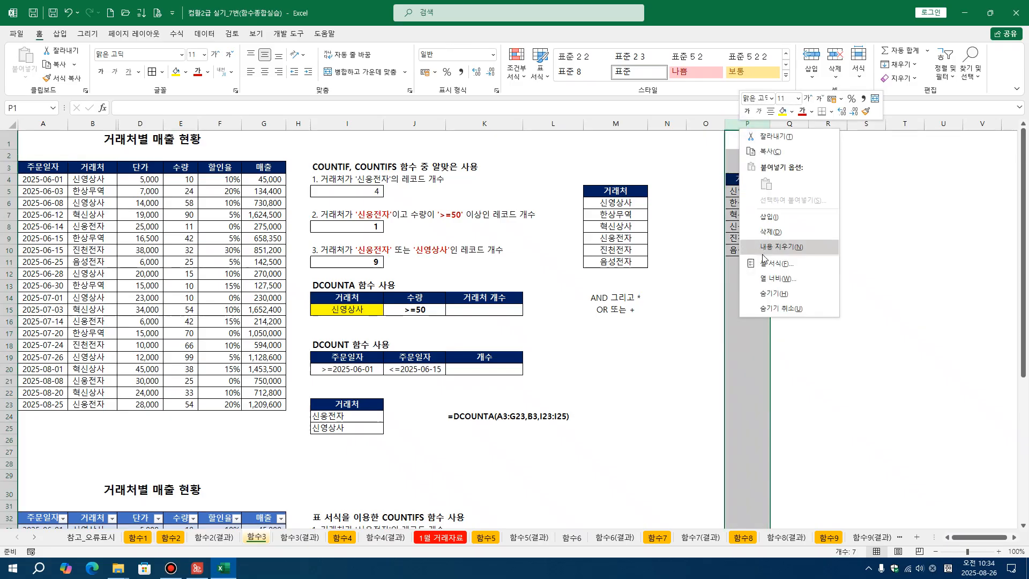
{"action": "left_click", "coordinate": [772, 234]}
{"action": "left_click", "coordinate": [736, 316]}
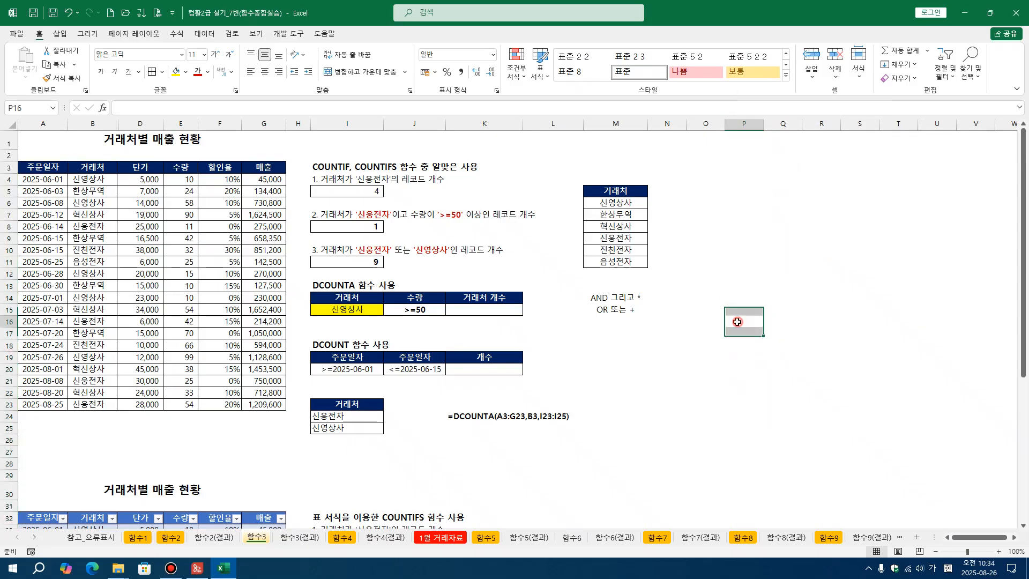
{"action": "left_click", "coordinate": [691, 438]}
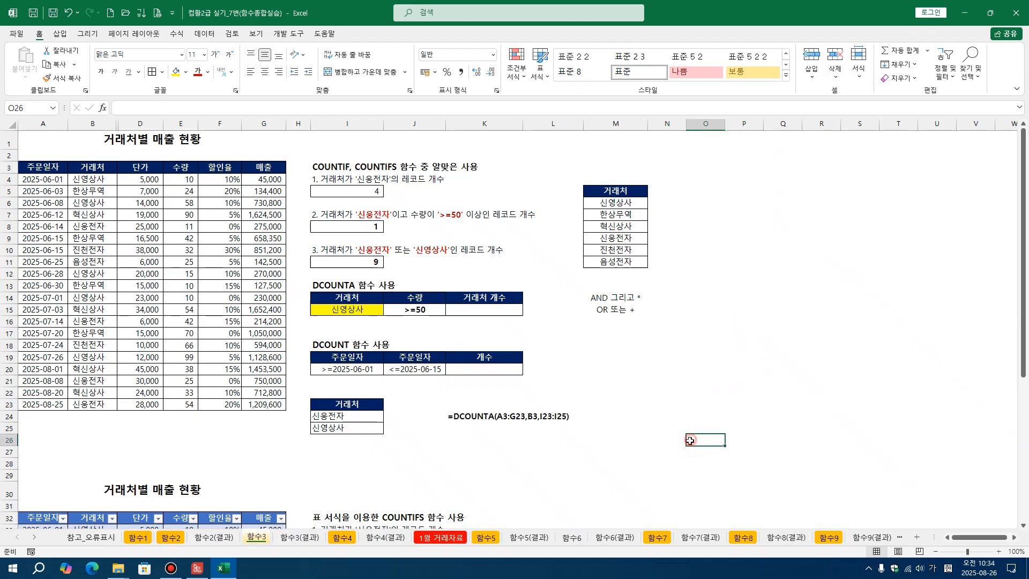
{"action": "left_click", "coordinate": [611, 429]}
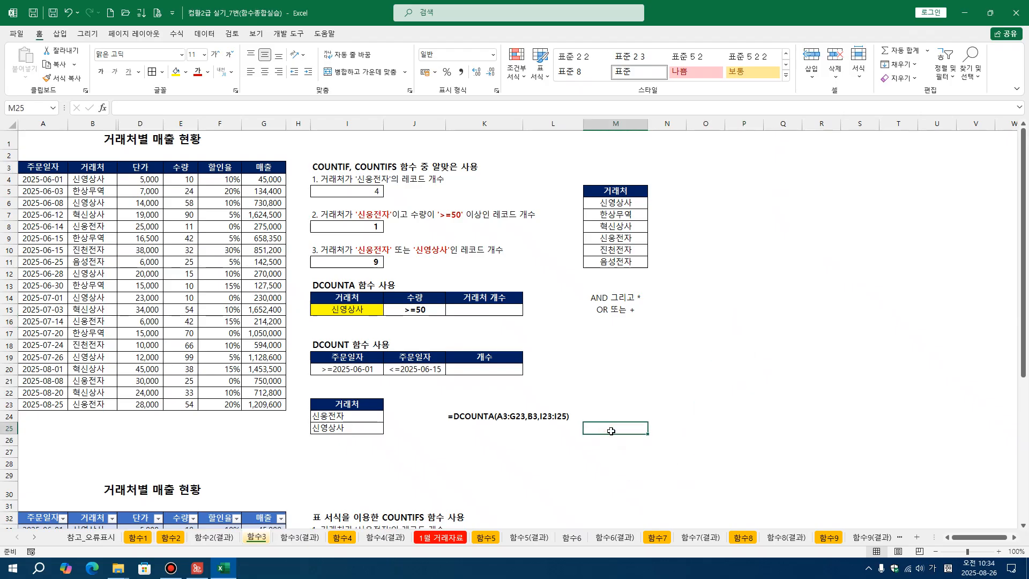
Step: Choose 혁신상사 from the drop-down list of I15 as the 거래처 condition for DCOUNTA
{"action": "left_click", "coordinate": [359, 315]}
{"action": "left_click", "coordinate": [388, 310]}
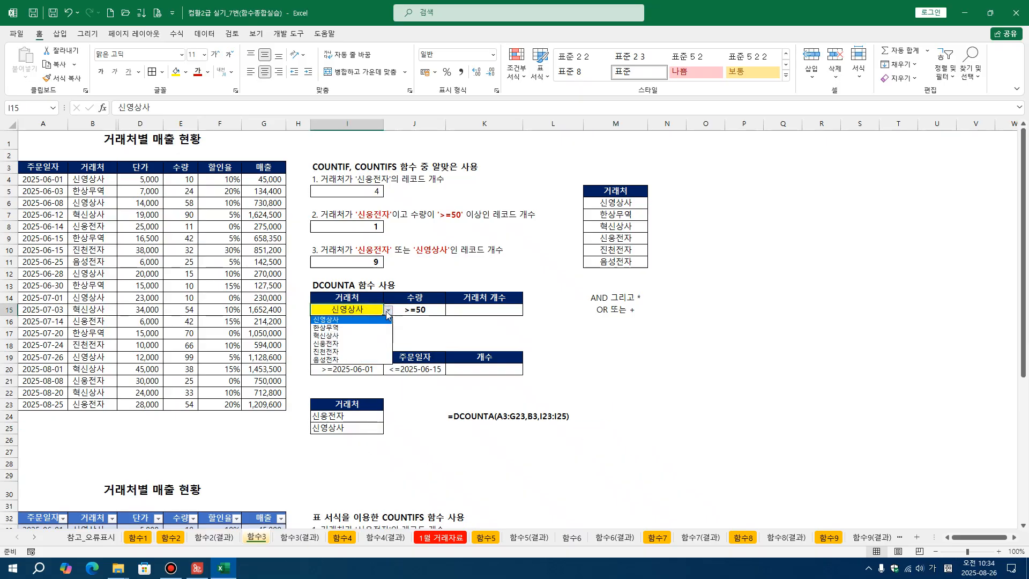
{"action": "left_click", "coordinate": [348, 336]}
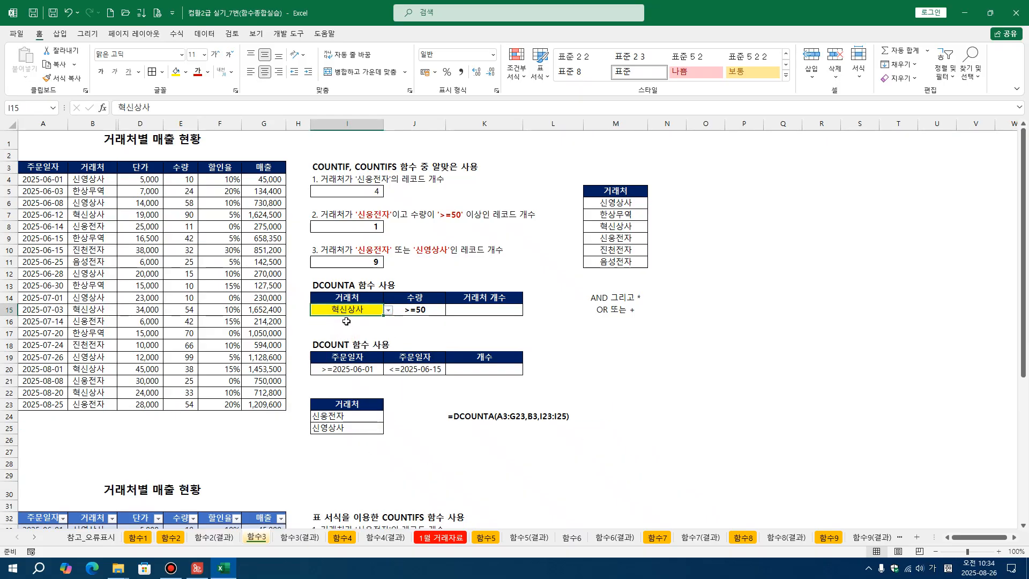
{"action": "left_click", "coordinate": [479, 310]}
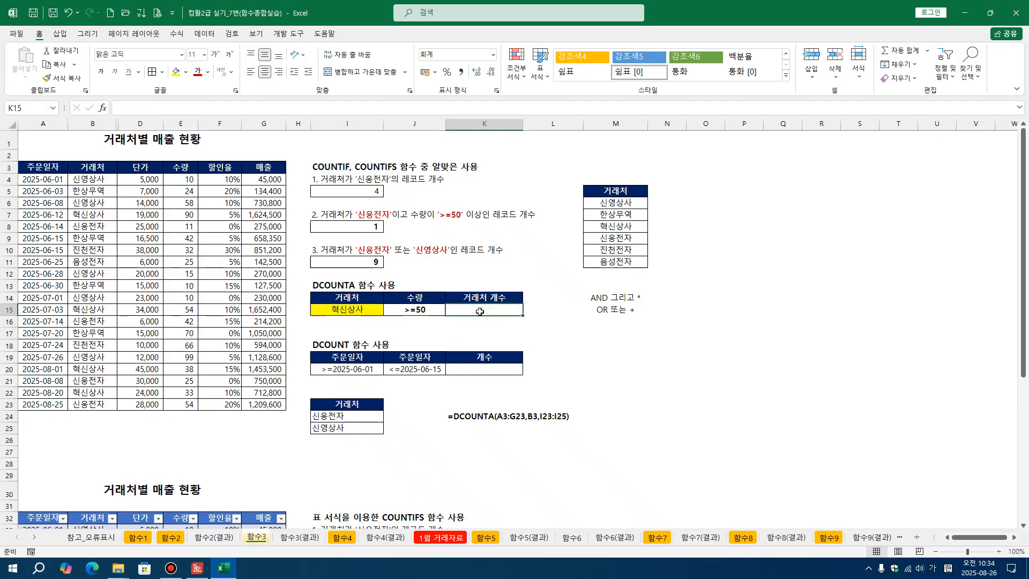
{"action": "left_click", "coordinate": [356, 309]}
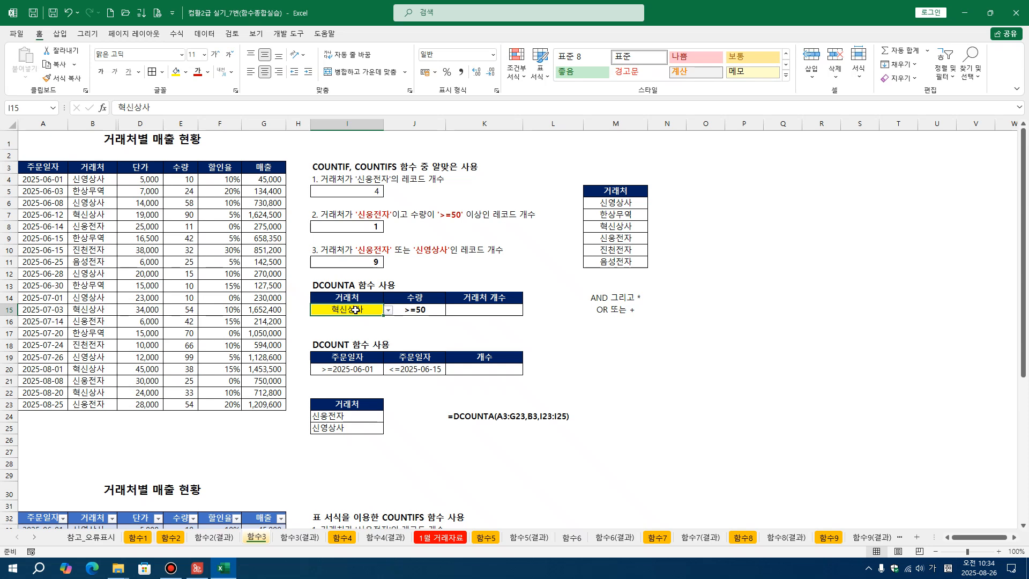
{"action": "left_click", "coordinate": [415, 309]}
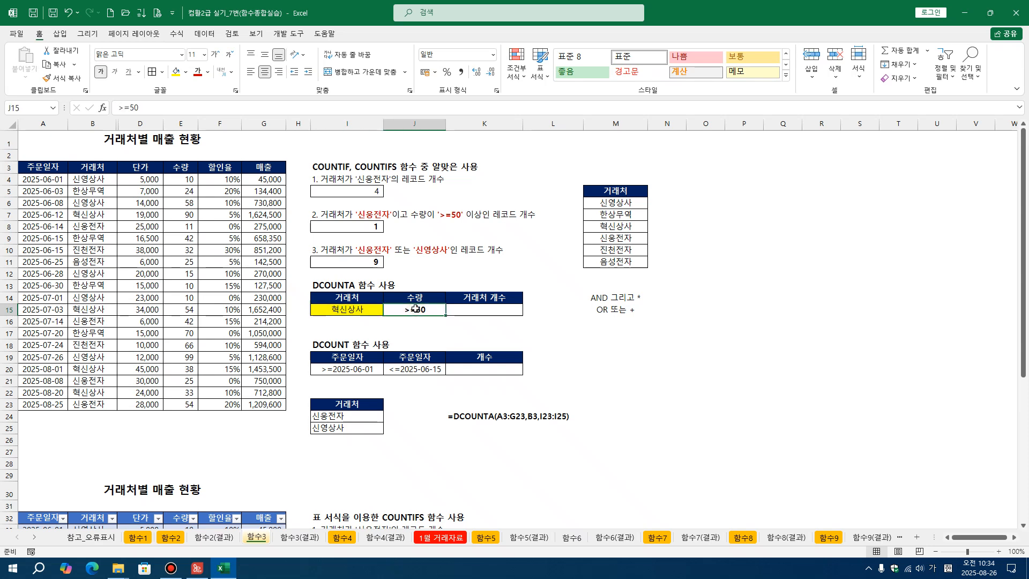
{"action": "left_click", "coordinate": [466, 311]}
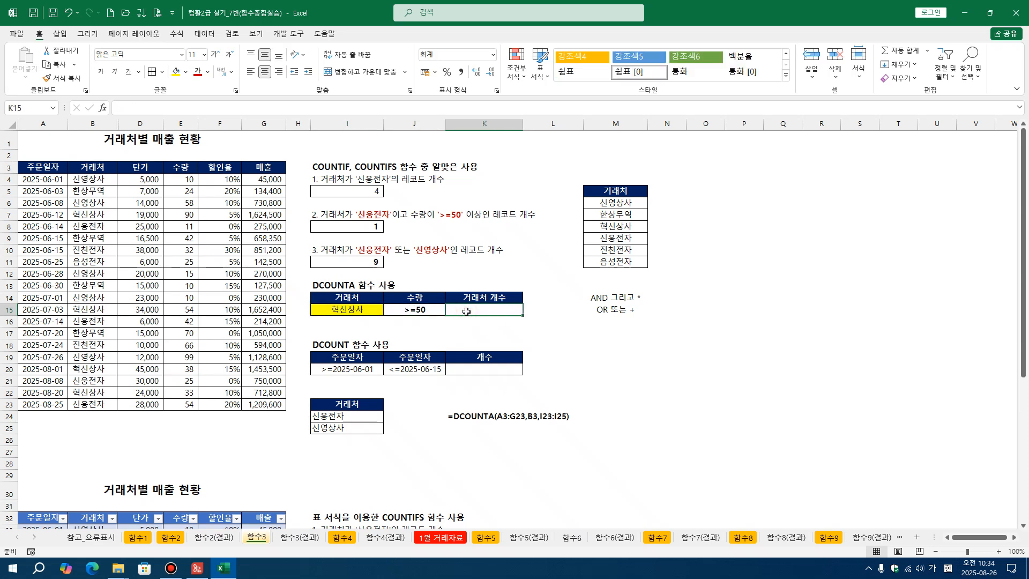
Step: Try the COUNTIFS formula in I8 with "혁신상사" as the 거래처 criterion, and undo the change
{"action": "left_click", "coordinate": [343, 219]}
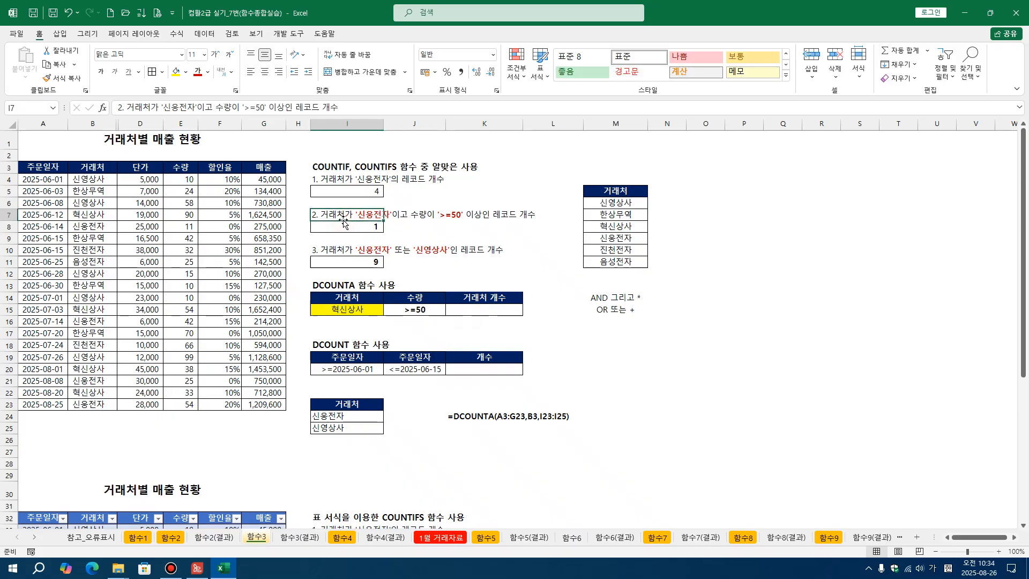
{"action": "left_click", "coordinate": [346, 227]}
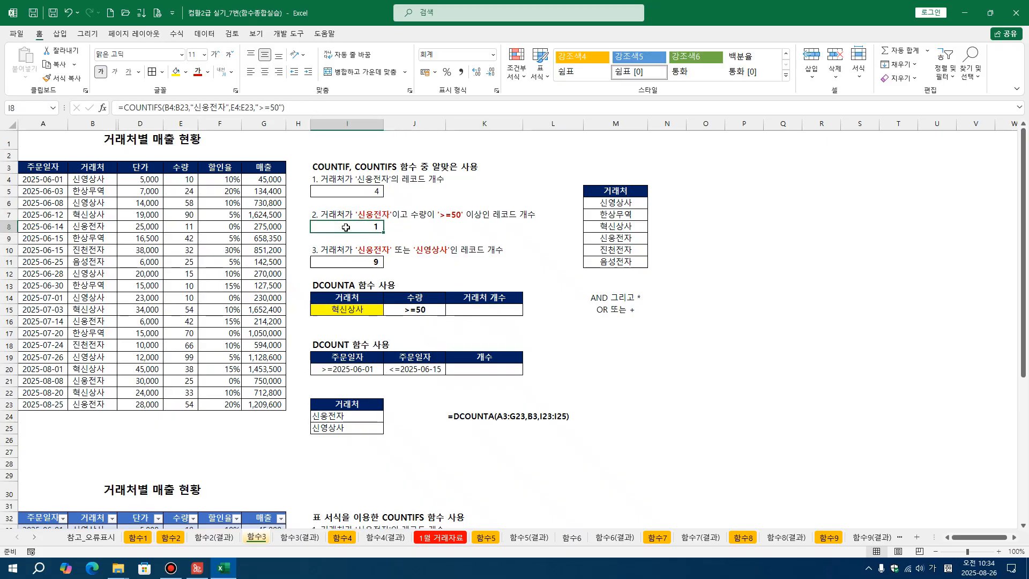
{"action": "double_click", "coordinate": [346, 227]}
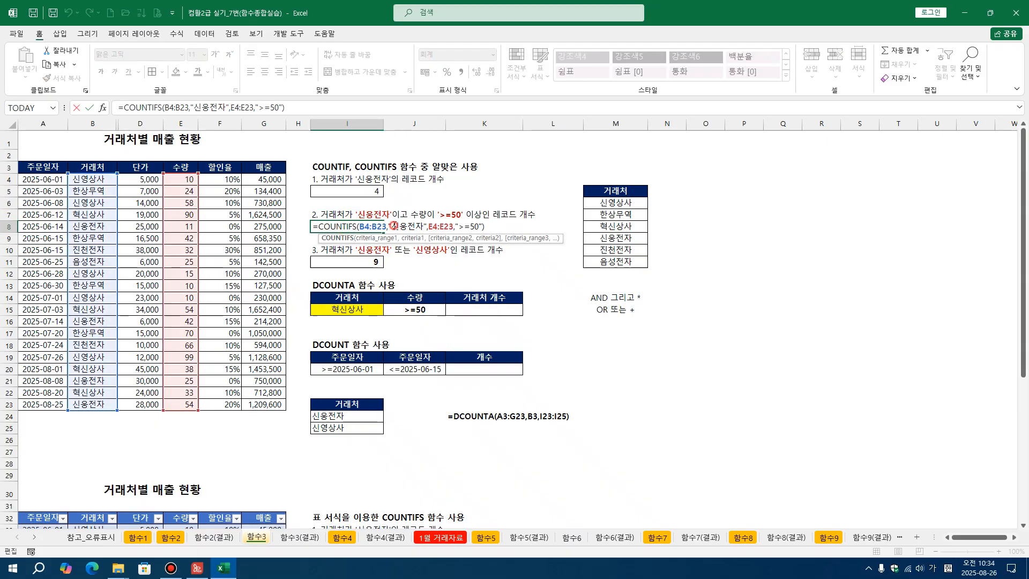
{"action": "left_click", "coordinate": [393, 226]}
{"action": "key", "text": "Delete"}
{"action": "key", "text": "Delete"}
{"action": "key", "text": "Delete"}
{"action": "key", "text": "Delete"}
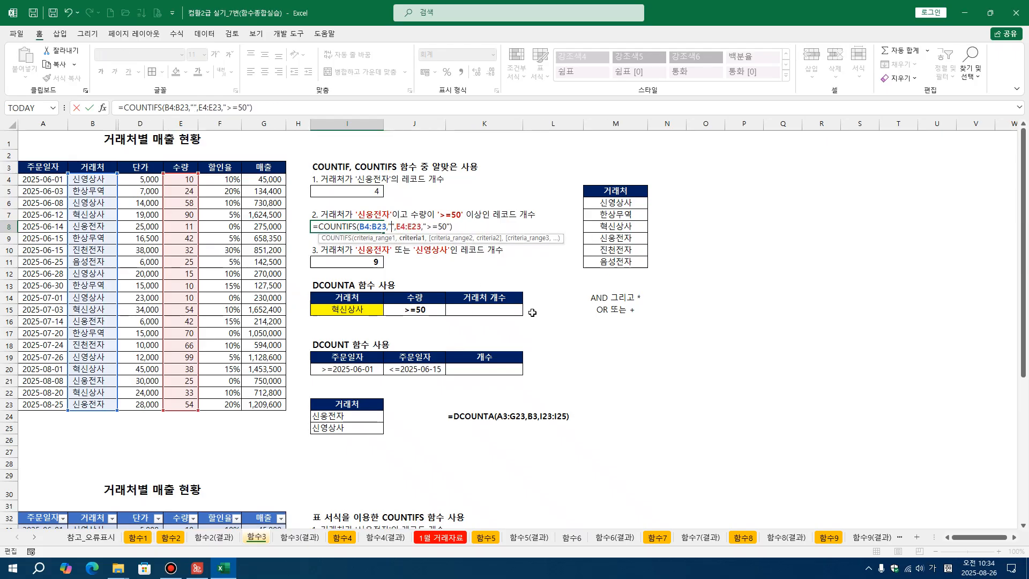
{"action": "type", "text": "ㅎ"}
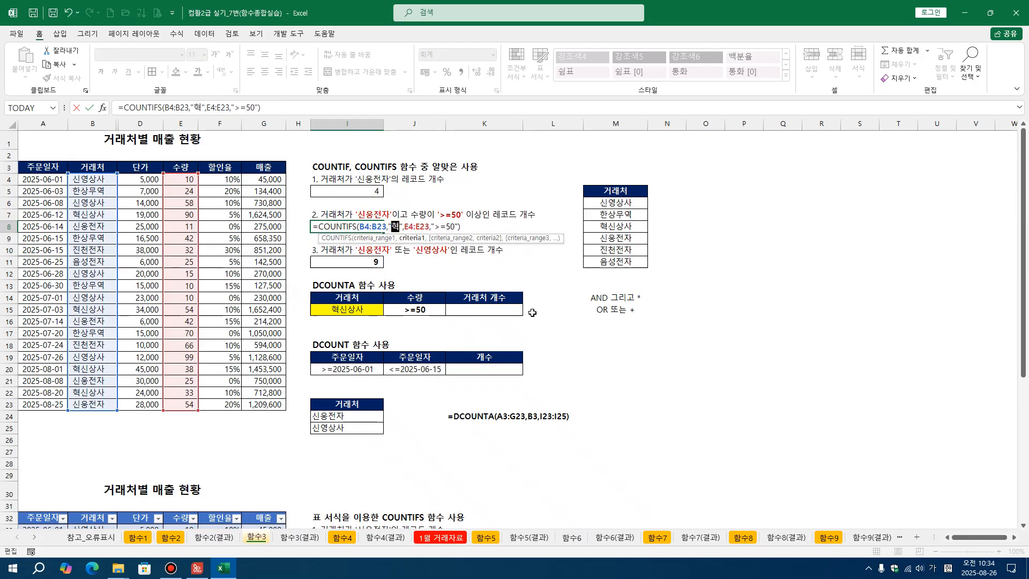
{"action": "type", "text": "신상사"}
{"action": "key", "text": "Return"}
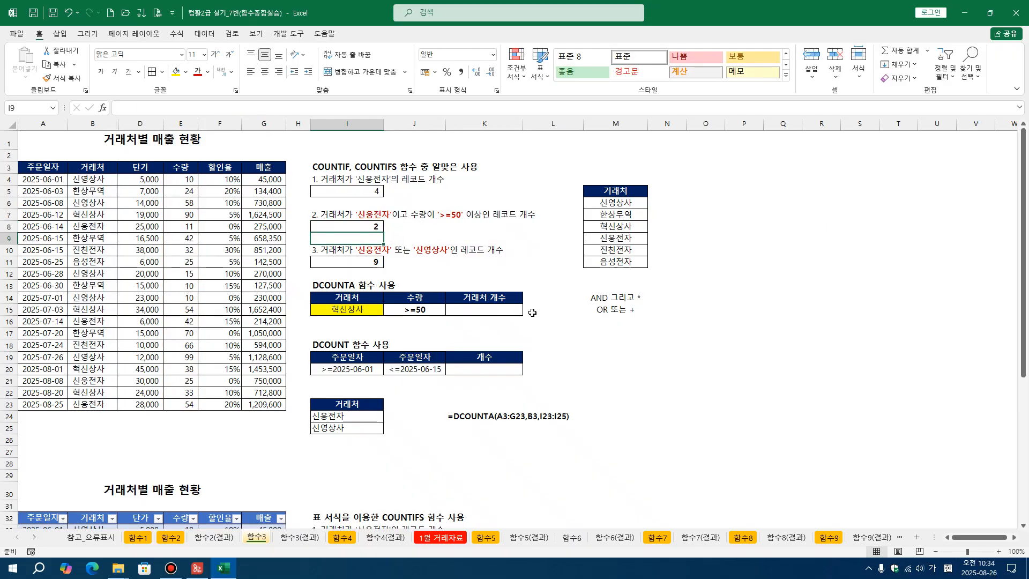
{"action": "left_click", "coordinate": [71, 13]}
{"action": "left_click", "coordinate": [450, 333]}
Step: Enter =DCOUNTA(A3:G23,B3,I14:J15) in K15 to count orders matching the 거래처 and 수량 conditions, and make the cell bold
{"action": "left_click", "coordinate": [353, 310]}
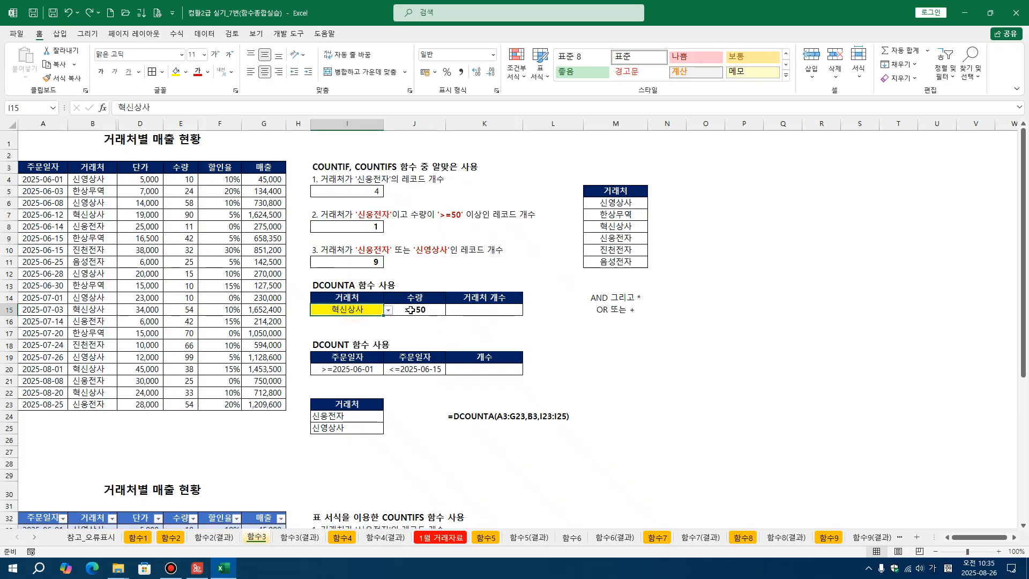
{"action": "left_click", "coordinate": [412, 310]}
{"action": "left_click", "coordinate": [499, 311]}
{"action": "left_click", "coordinate": [351, 309]}
{"action": "left_click", "coordinate": [494, 307]}
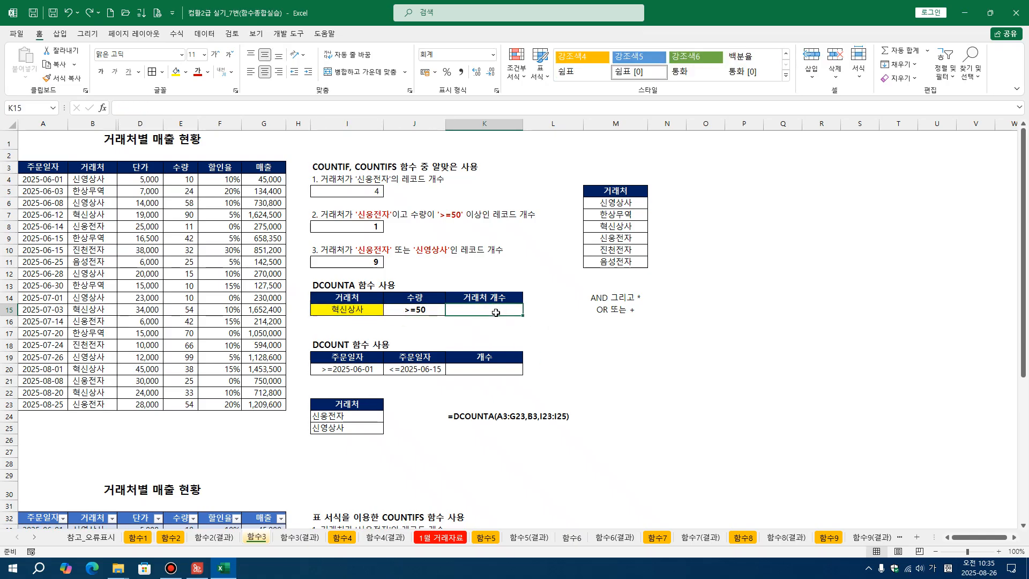
{"action": "type", "text": "="}
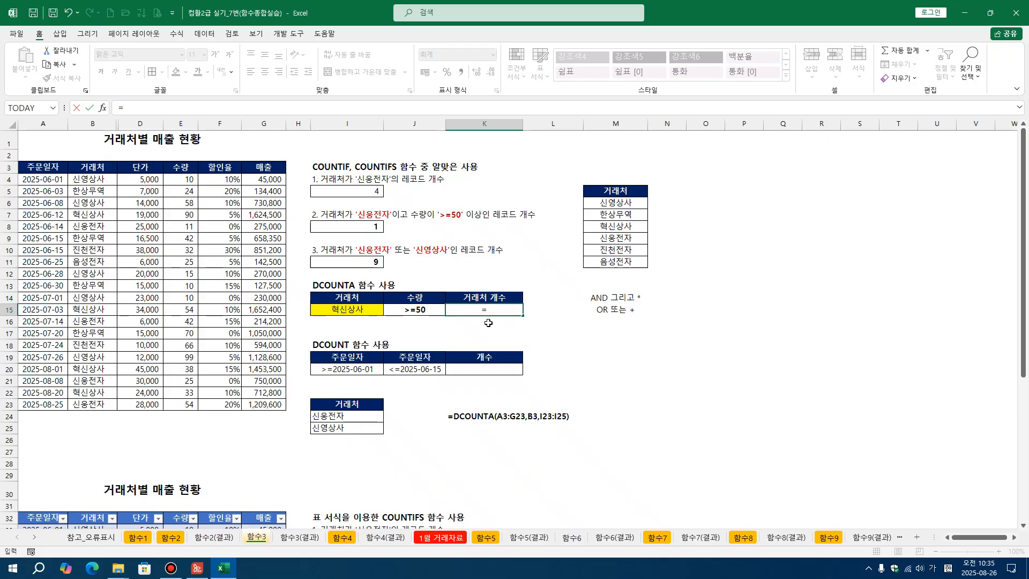
{"action": "type", "text": "DC"}
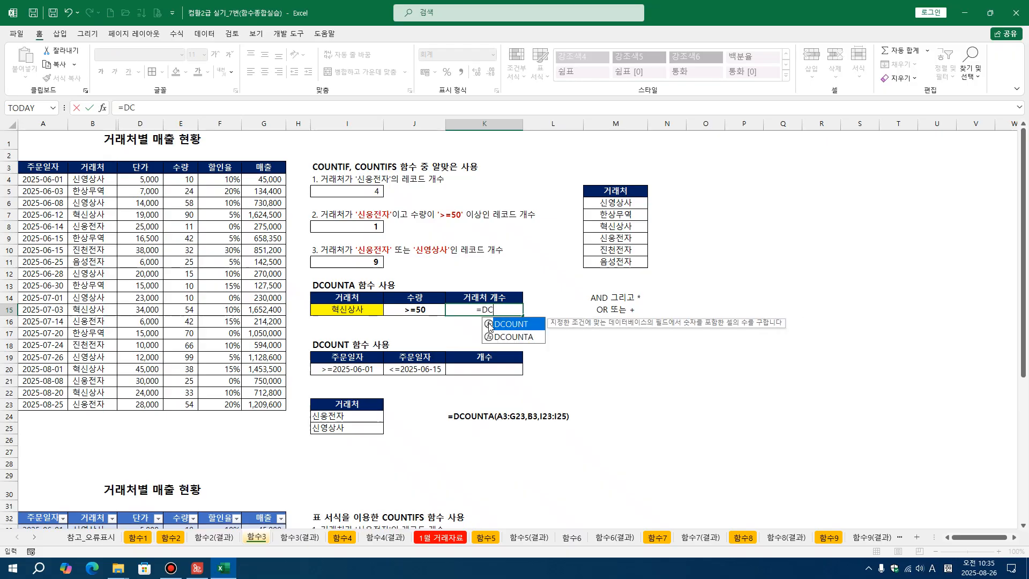
{"action": "double_click", "coordinate": [499, 337]}
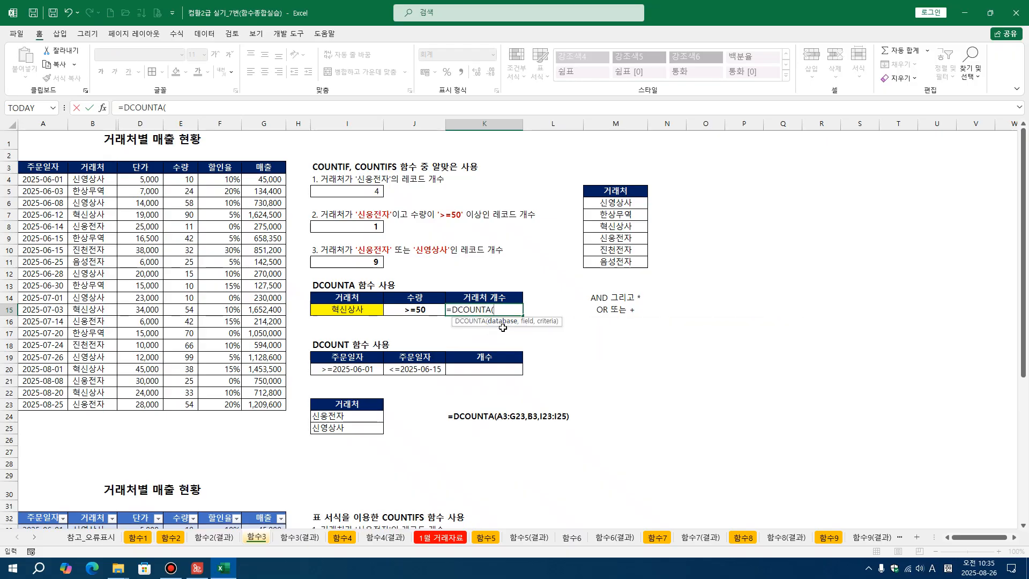
{"action": "left_click_drag", "start_coordinate": [49, 171], "coordinate": [264, 408]}
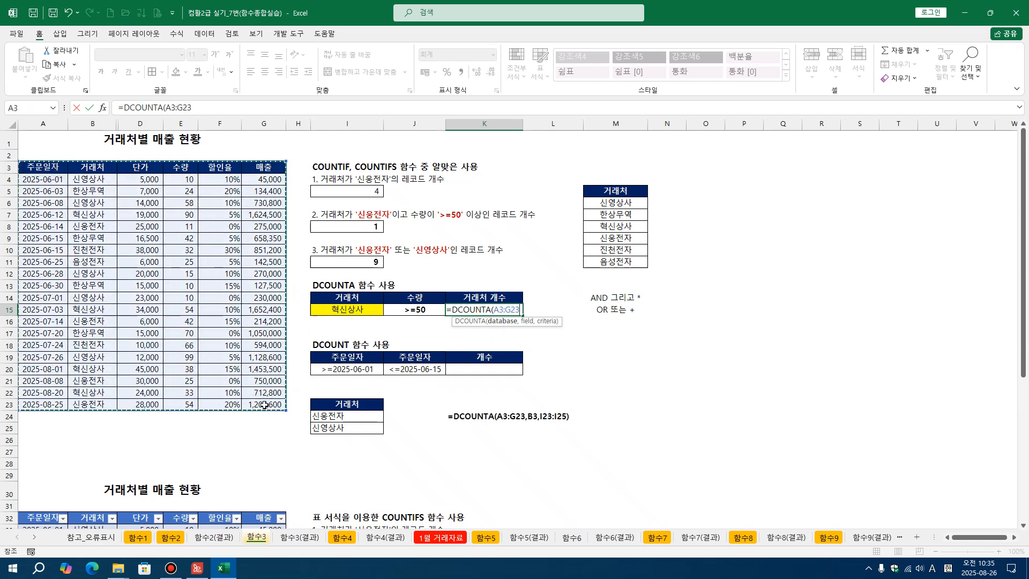
{"action": "type", "text": ","}
{"action": "left_click", "coordinate": [108, 168]}
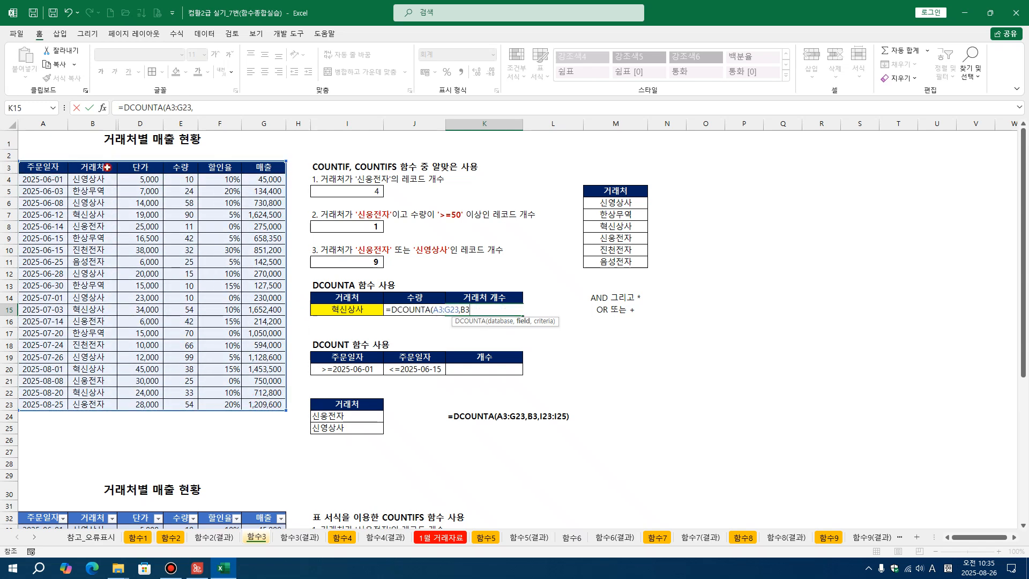
{"action": "type", "text": ","}
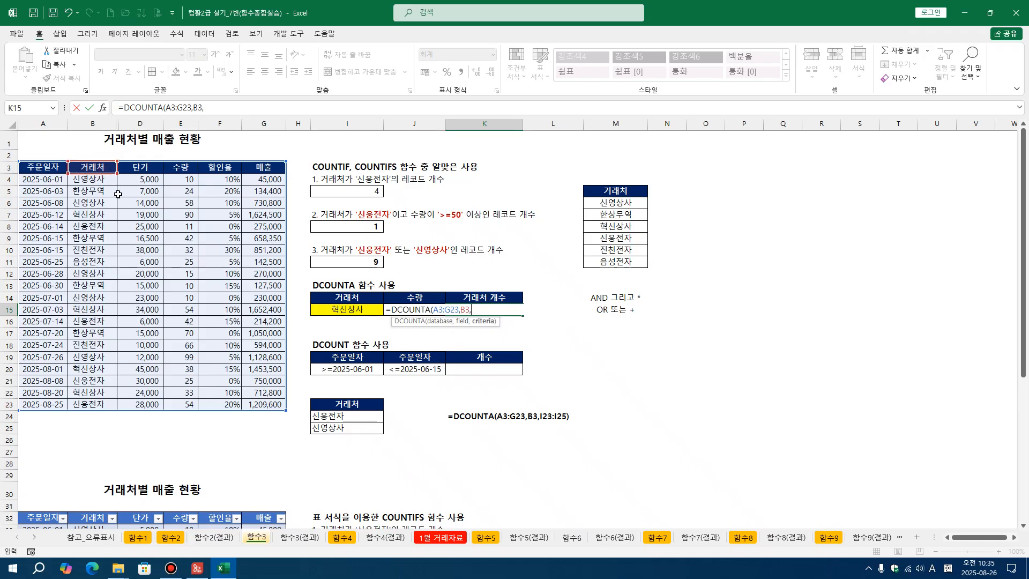
{"action": "left_click_drag", "start_coordinate": [350, 298], "coordinate": [410, 326]}
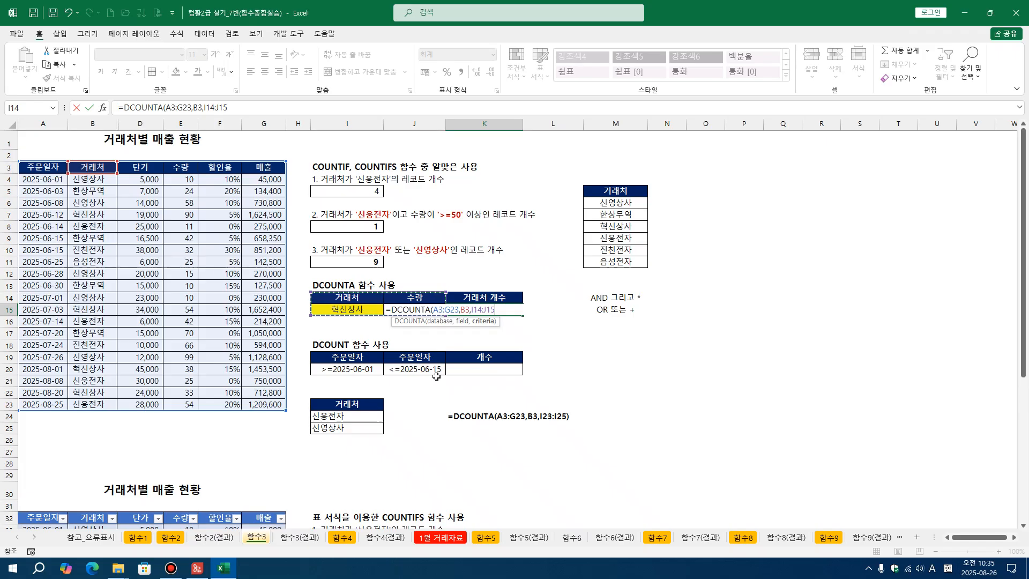
{"action": "type", "text": ")"}
{"action": "key", "text": "Return"}
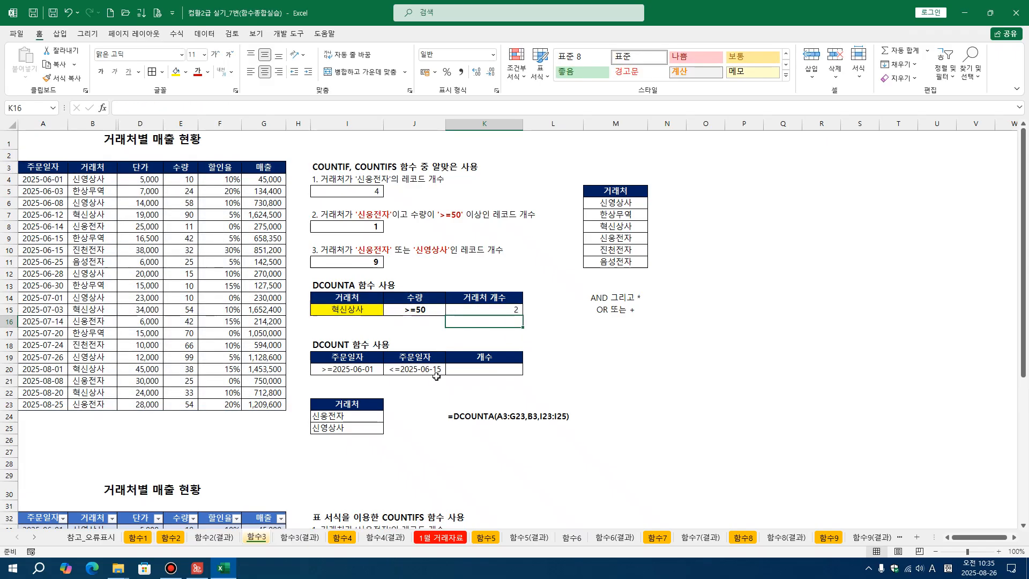
{"action": "left_click", "coordinate": [499, 311]}
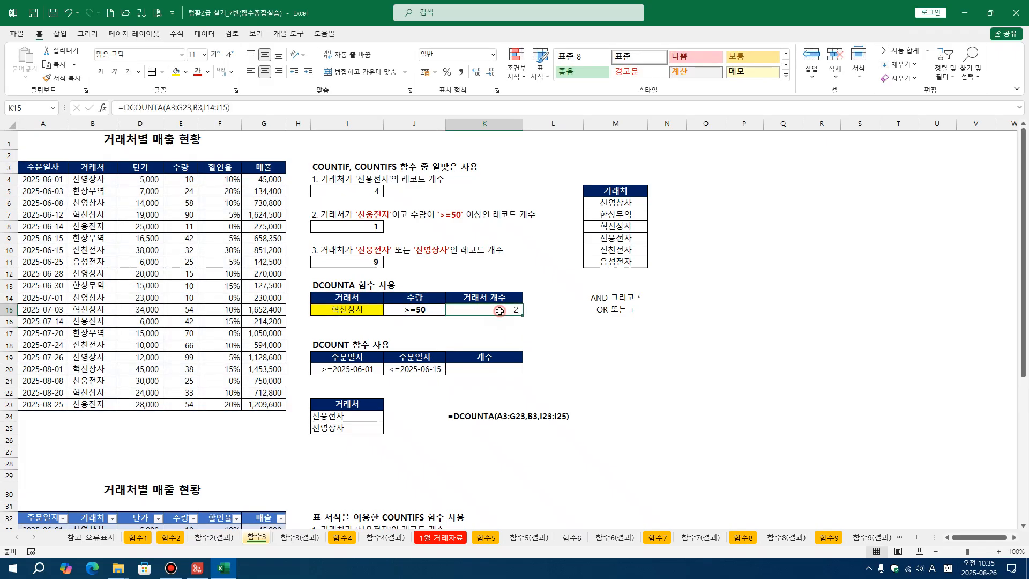
{"action": "left_click", "coordinate": [101, 71]}
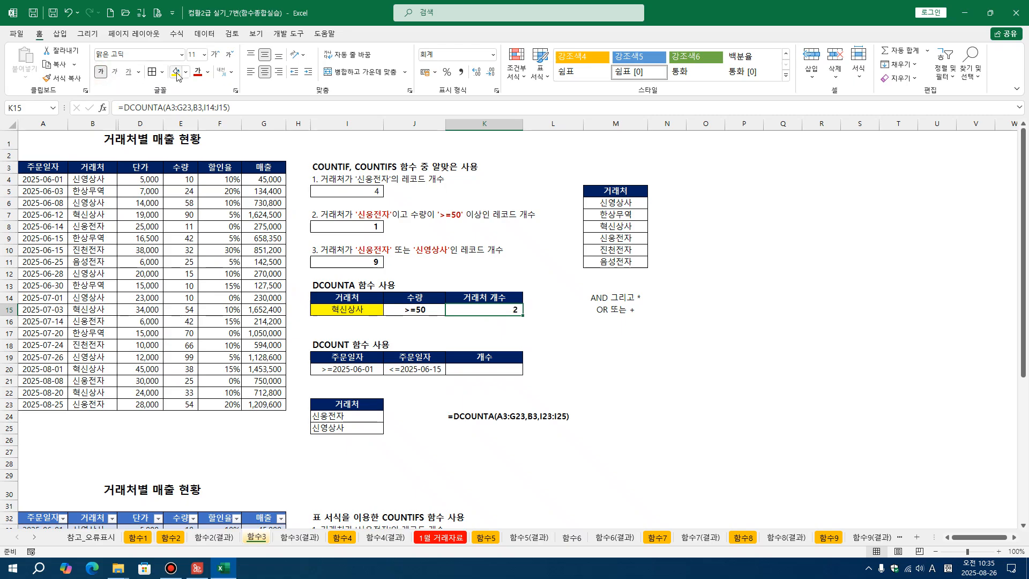
Step: Choose 신웅전자 as the 거래처 condition in I15 and compare the DCOUNTA result in K15 with the COUNTIFS result in I8
{"action": "left_click", "coordinate": [346, 309]}
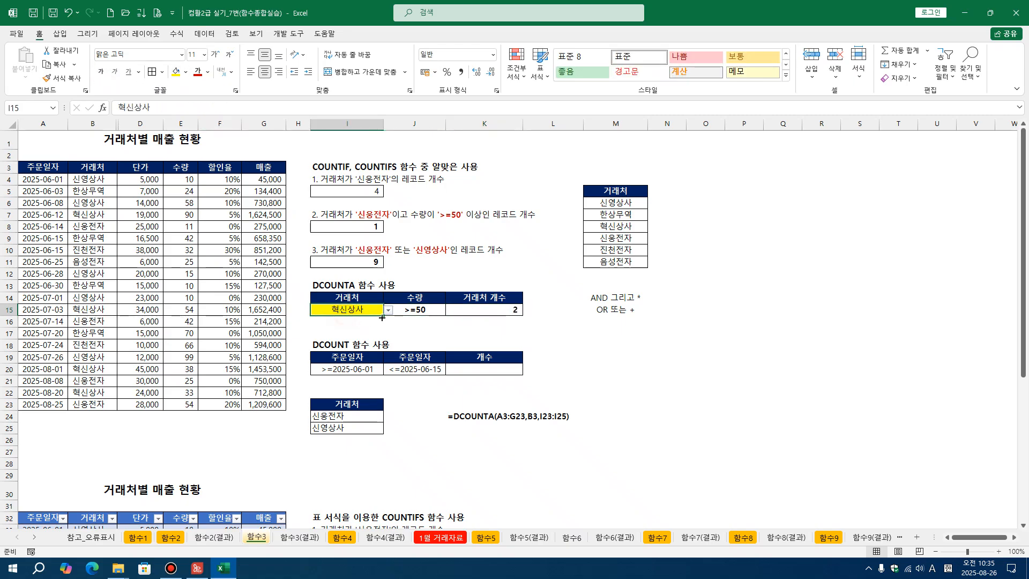
{"action": "left_click", "coordinate": [388, 311]}
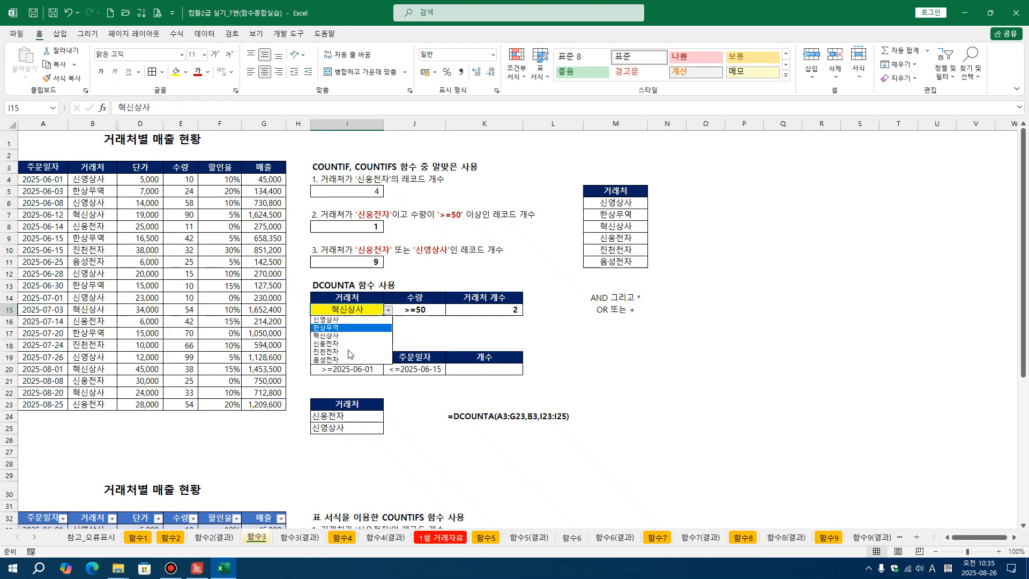
{"action": "left_click", "coordinate": [329, 343]}
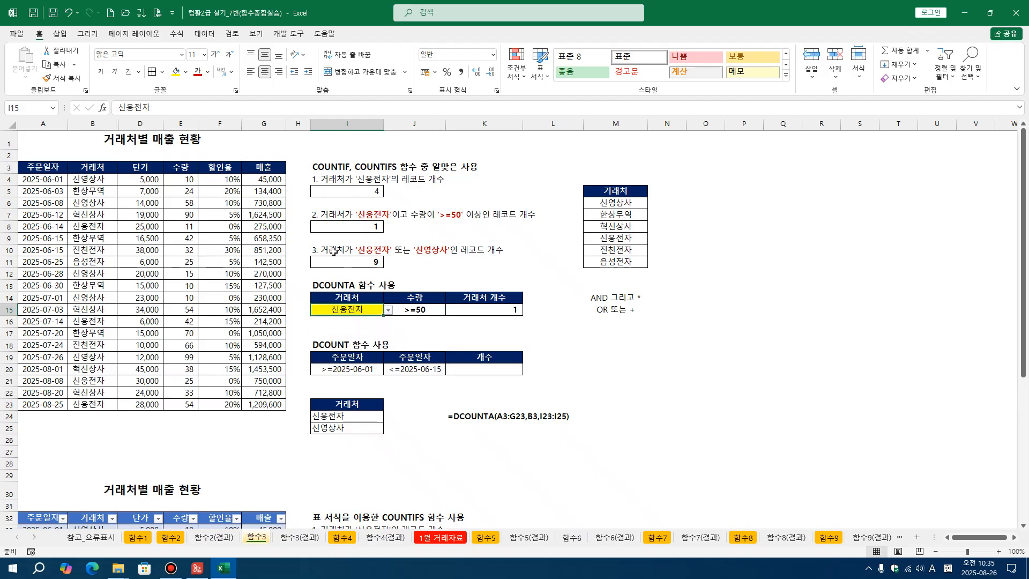
{"action": "left_click", "coordinate": [359, 223]}
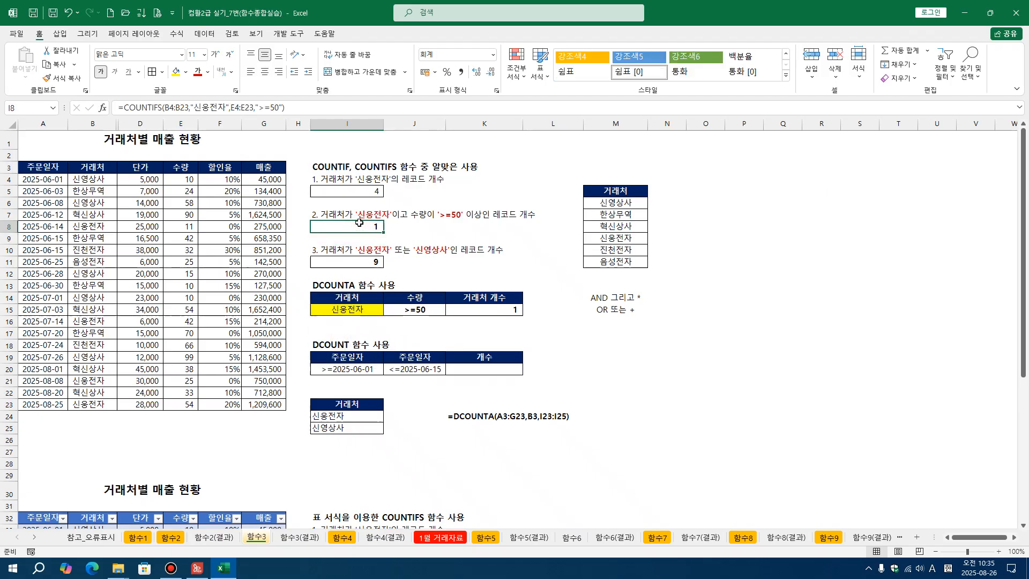
{"action": "left_click", "coordinate": [418, 315]}
{"action": "left_click", "coordinate": [493, 309]}
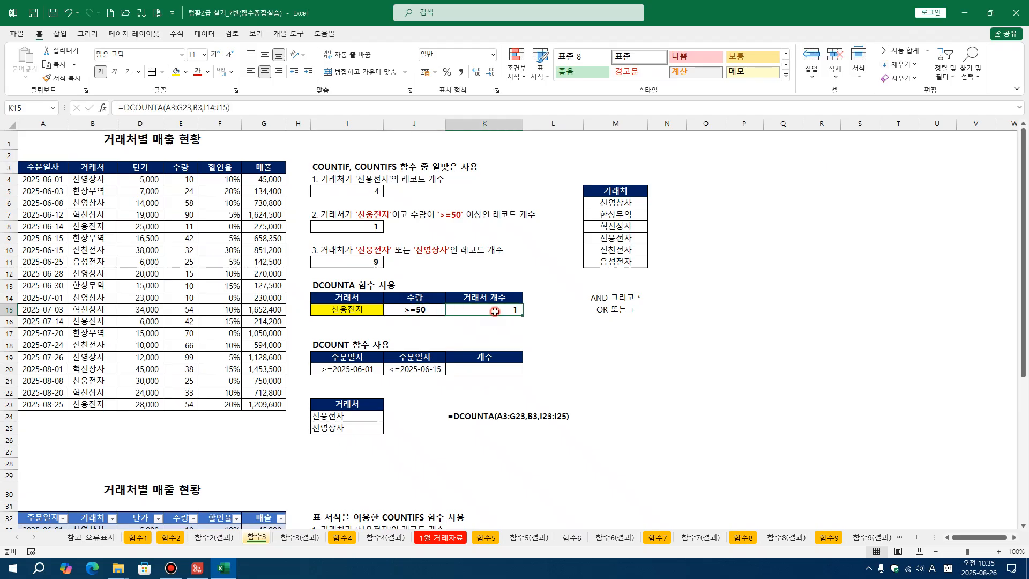
Step: Test the DCOUNTA formula by choosing 신영상사, 한상무역, 진천전자 and 음성전자 in I15, and check the 음성전자 order's 수량 in the sales table
{"action": "left_click", "coordinate": [381, 311]}
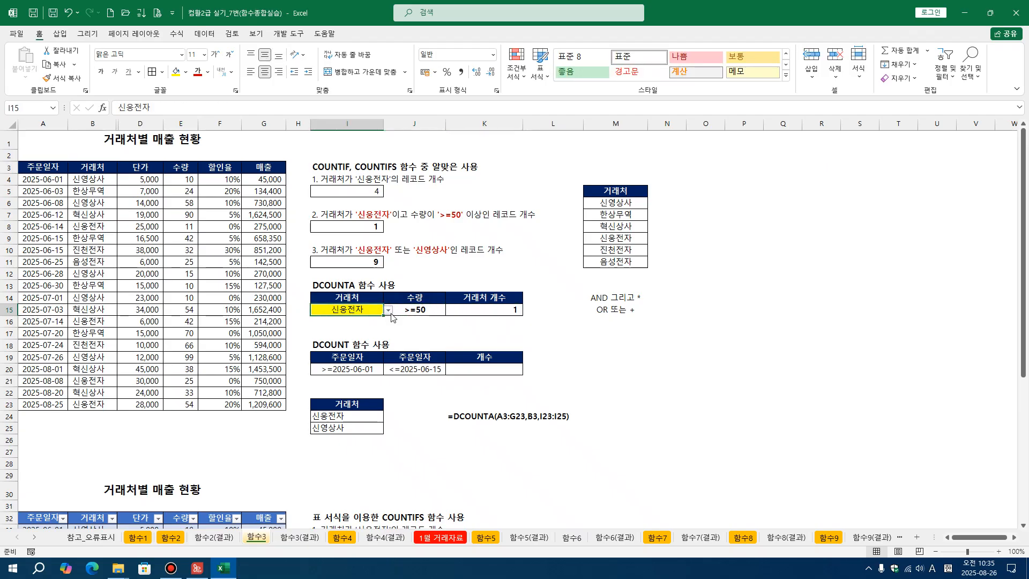
{"action": "left_click", "coordinate": [388, 310]}
{"action": "left_click", "coordinate": [381, 319]}
{"action": "left_click", "coordinate": [388, 311]}
{"action": "left_click", "coordinate": [371, 325]}
{"action": "left_click", "coordinate": [387, 310]}
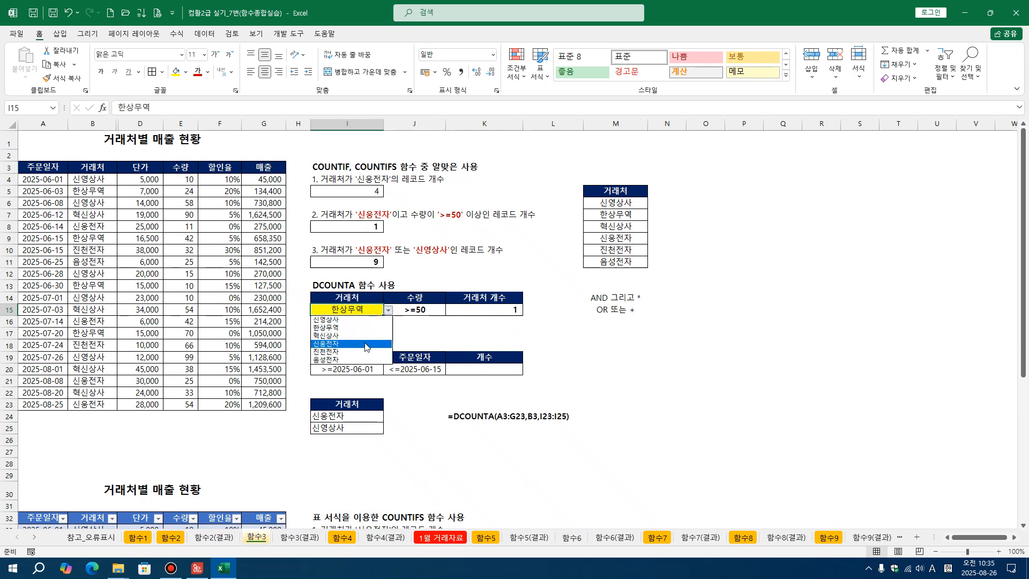
{"action": "left_click", "coordinate": [364, 354]}
{"action": "left_click", "coordinate": [388, 310]}
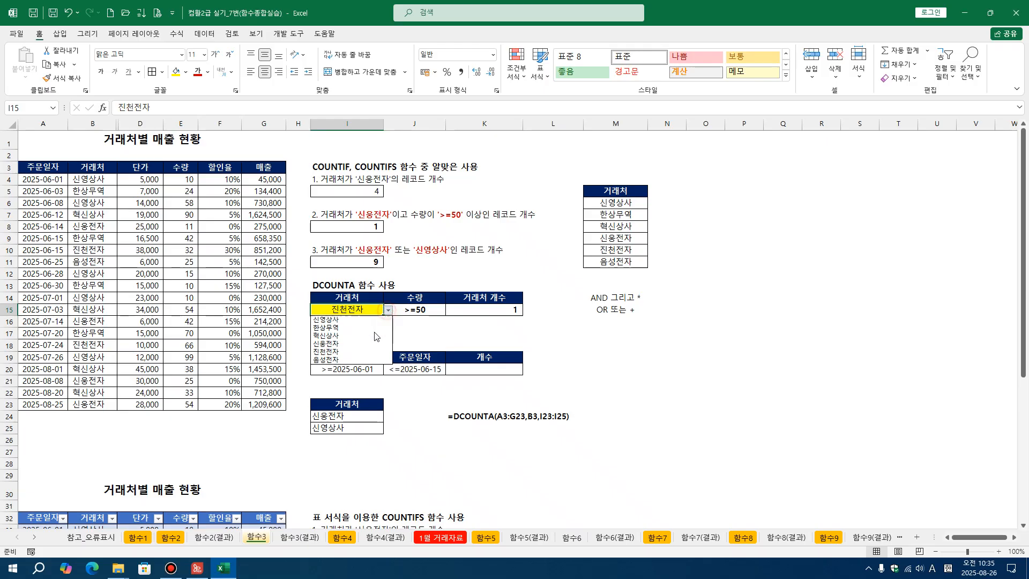
{"action": "left_click", "coordinate": [363, 358]}
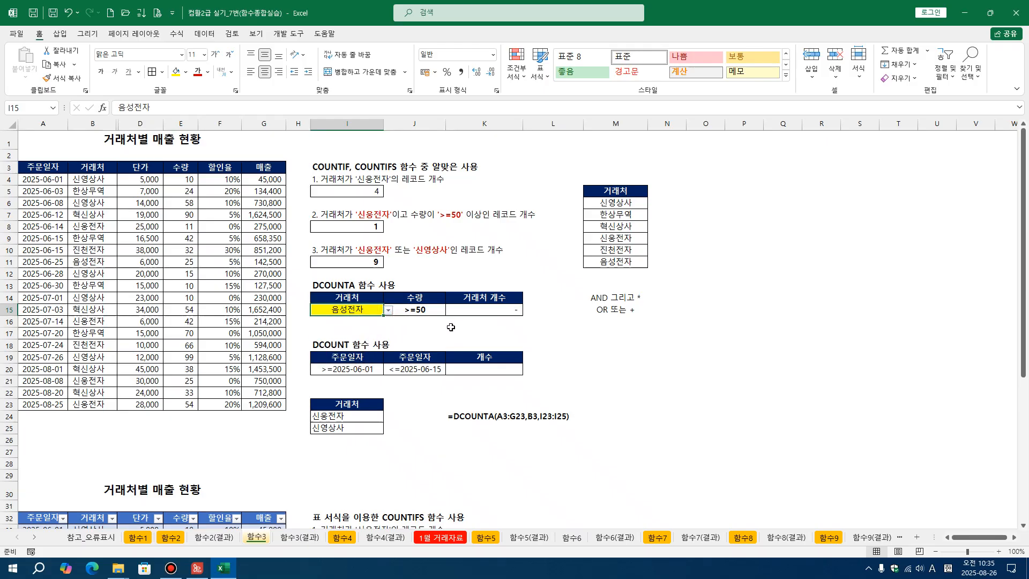
{"action": "left_click", "coordinate": [434, 332]}
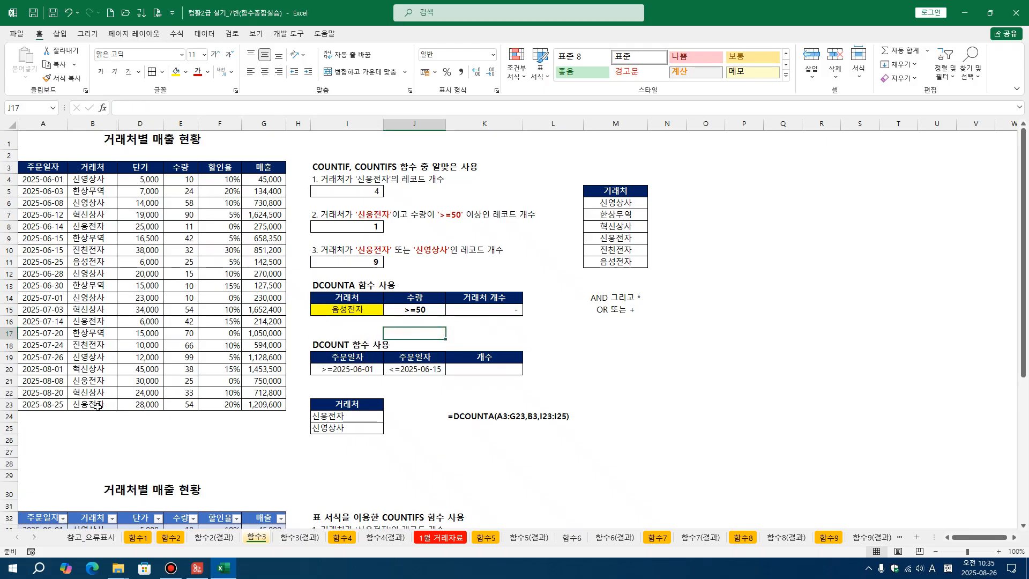
{"action": "left_click", "coordinate": [86, 262]}
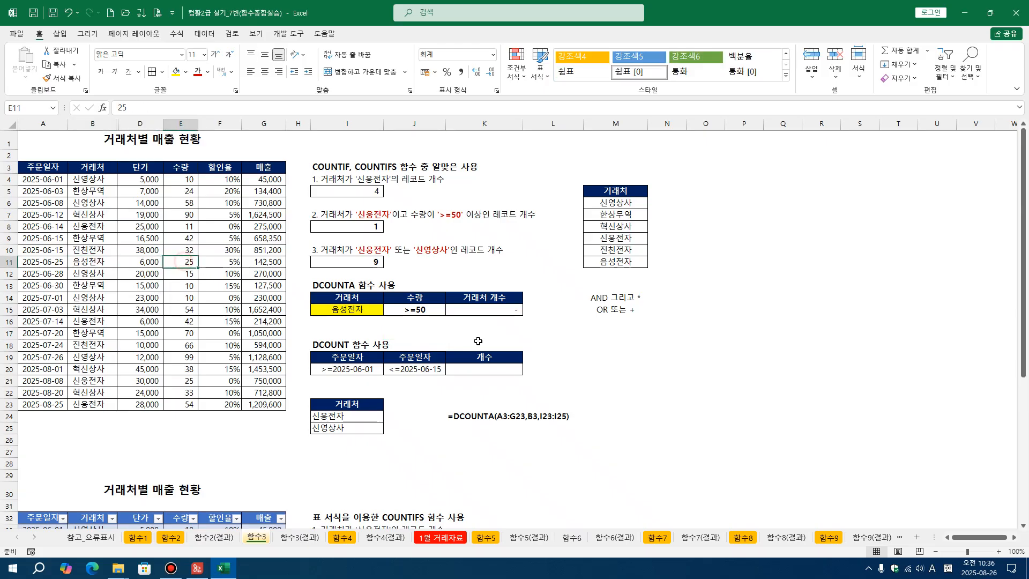
{"action": "left_click", "coordinate": [533, 334]}
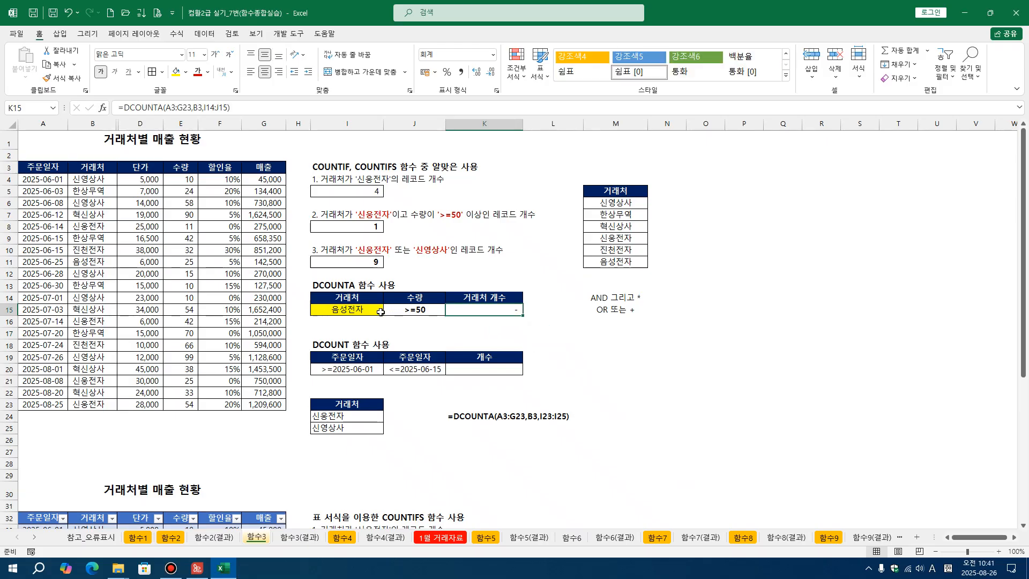
Step: Choose 신웅전자 from the drop-down list of I15 as the 거래처 condition
{"action": "left_click", "coordinate": [380, 310]}
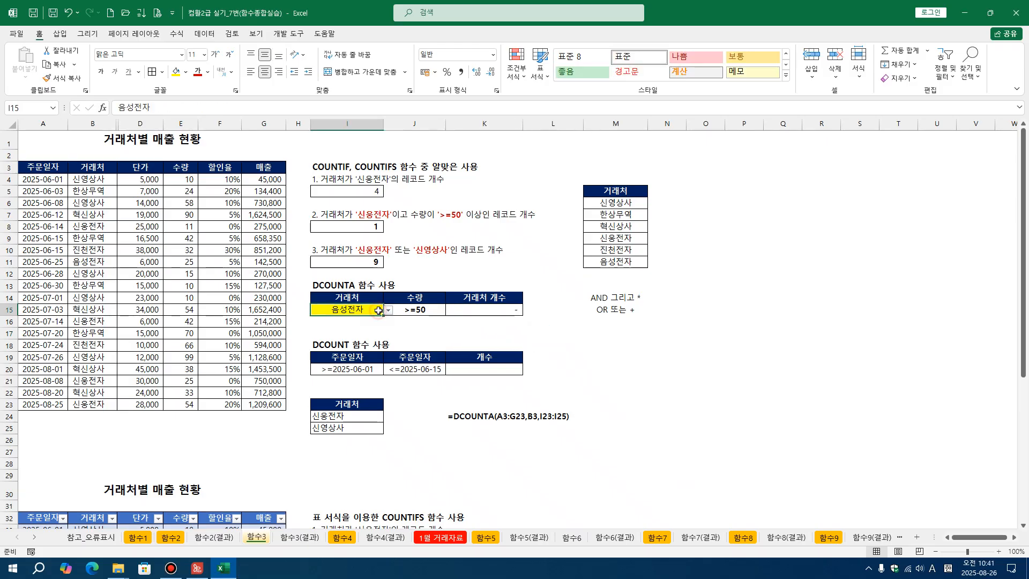
{"action": "left_click", "coordinate": [388, 310]}
{"action": "left_click", "coordinate": [358, 345]}
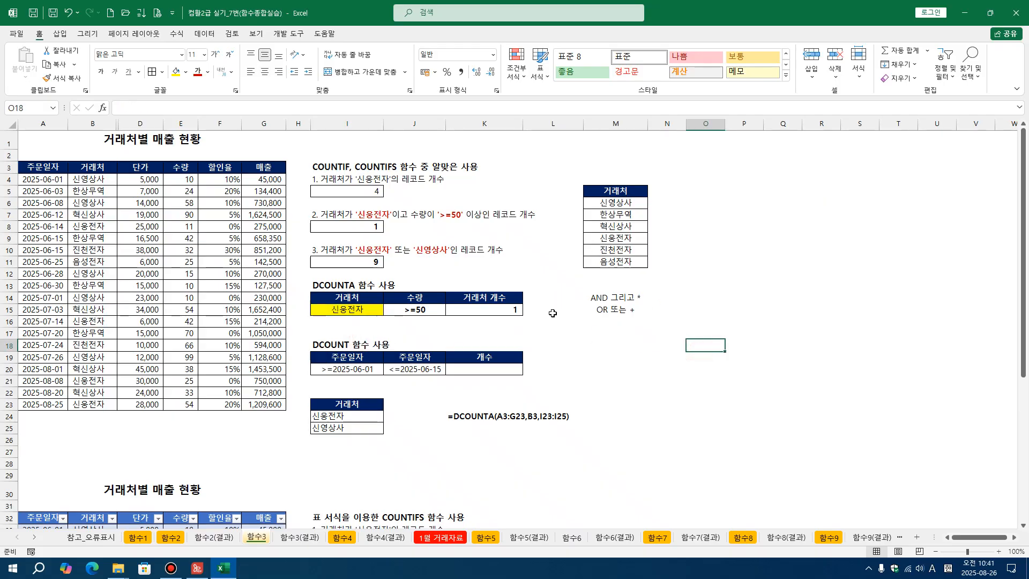
{"action": "left_click", "coordinate": [558, 330]}
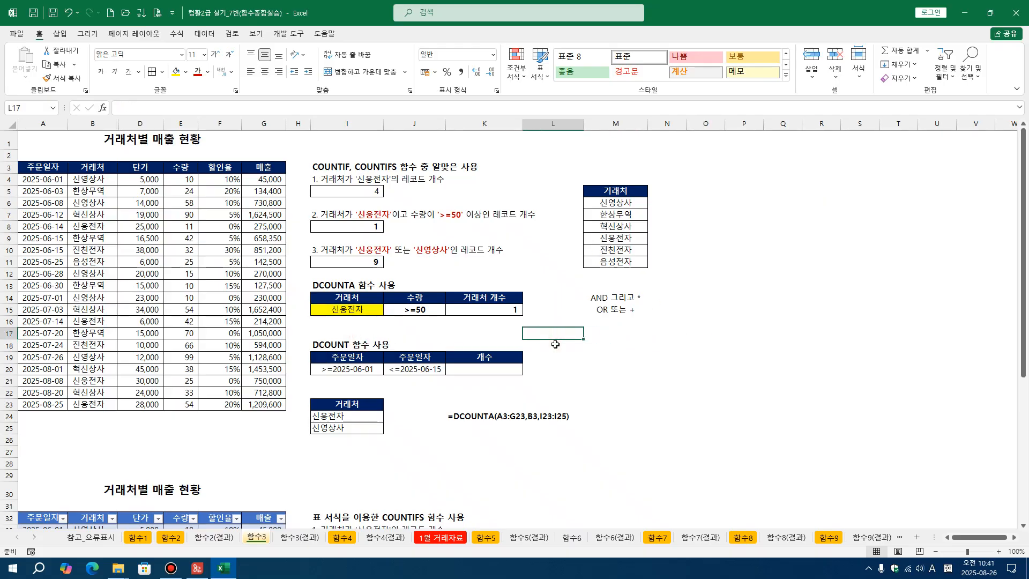
Step: Examine the DCOUNT question's 주문일자 conditions in I20:J20, the order dates in A4:A23 and the sales table headers usable as the count field
{"action": "left_click", "coordinate": [379, 383]}
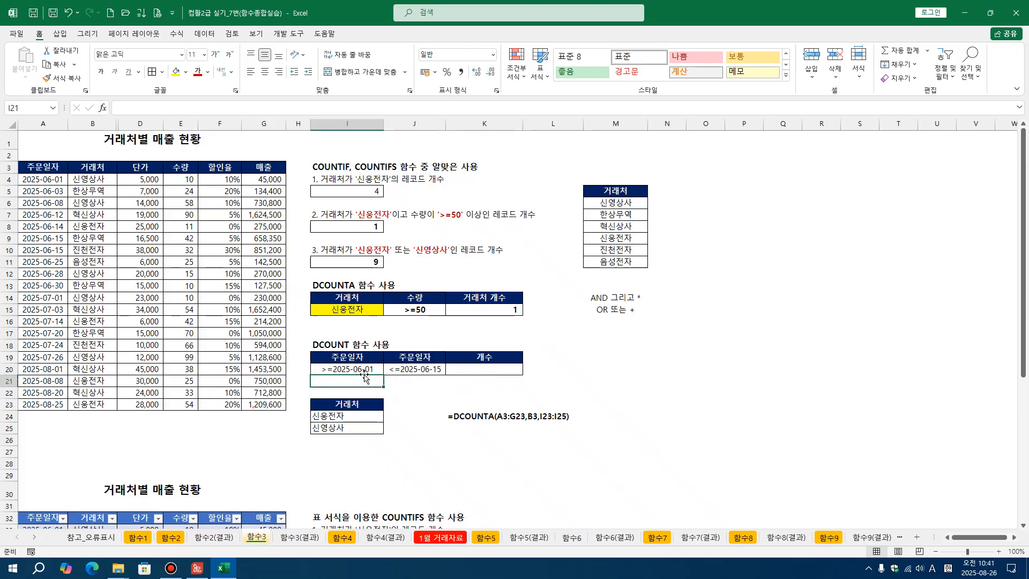
{"action": "left_click", "coordinate": [339, 348]}
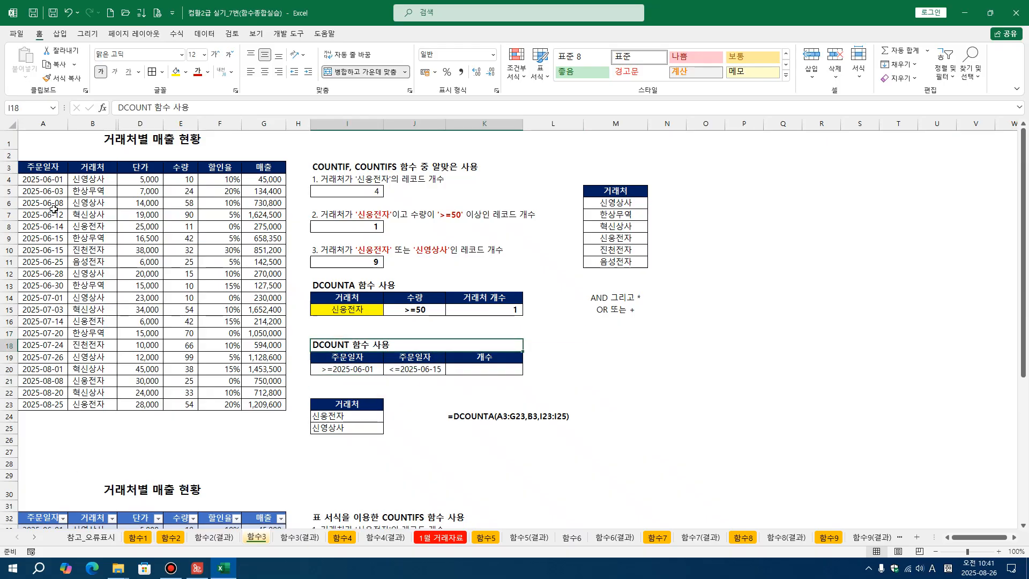
{"action": "left_click_drag", "start_coordinate": [47, 180], "coordinate": [51, 408]}
{"action": "left_click", "coordinate": [458, 389]}
{"action": "left_click", "coordinate": [356, 368]}
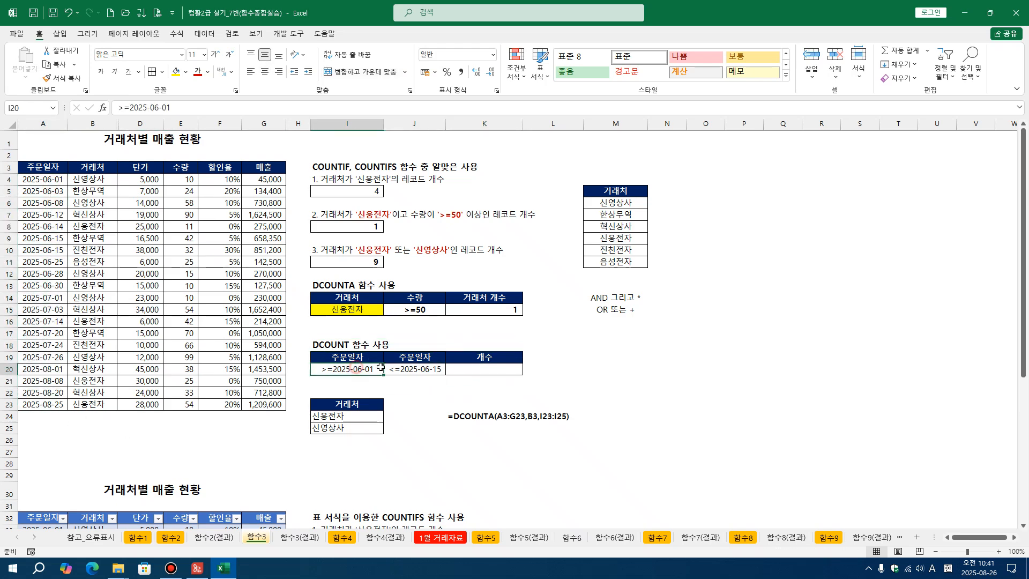
{"action": "left_click", "coordinate": [411, 370]}
{"action": "left_click", "coordinate": [475, 369]}
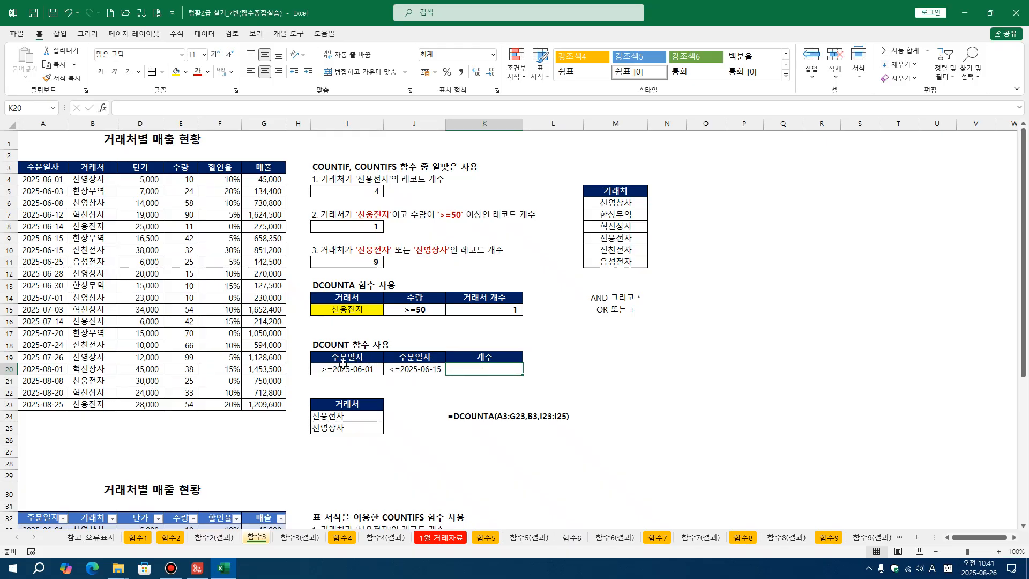
{"action": "left_click", "coordinate": [36, 166]}
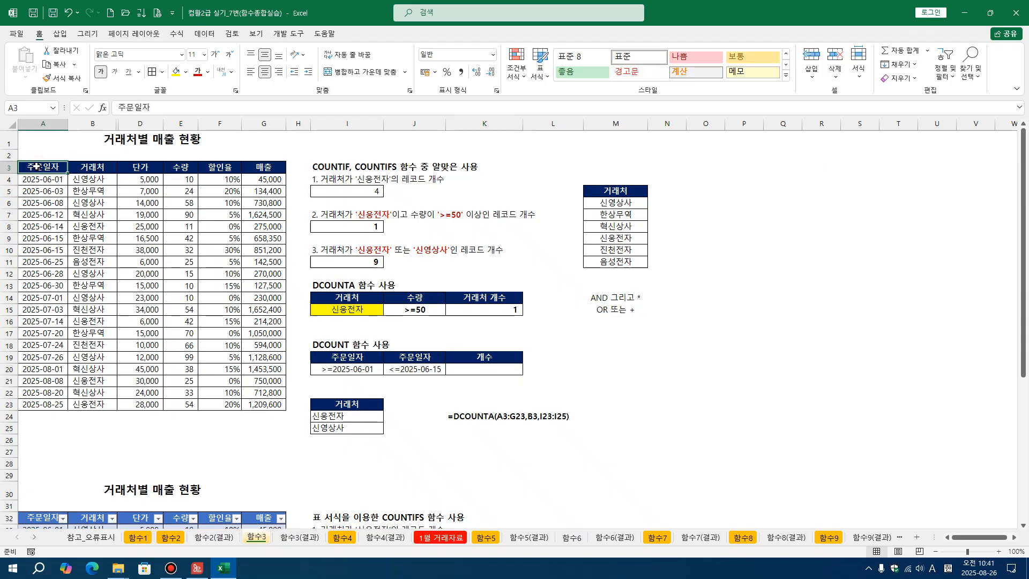
{"action": "left_click", "coordinate": [126, 165]}
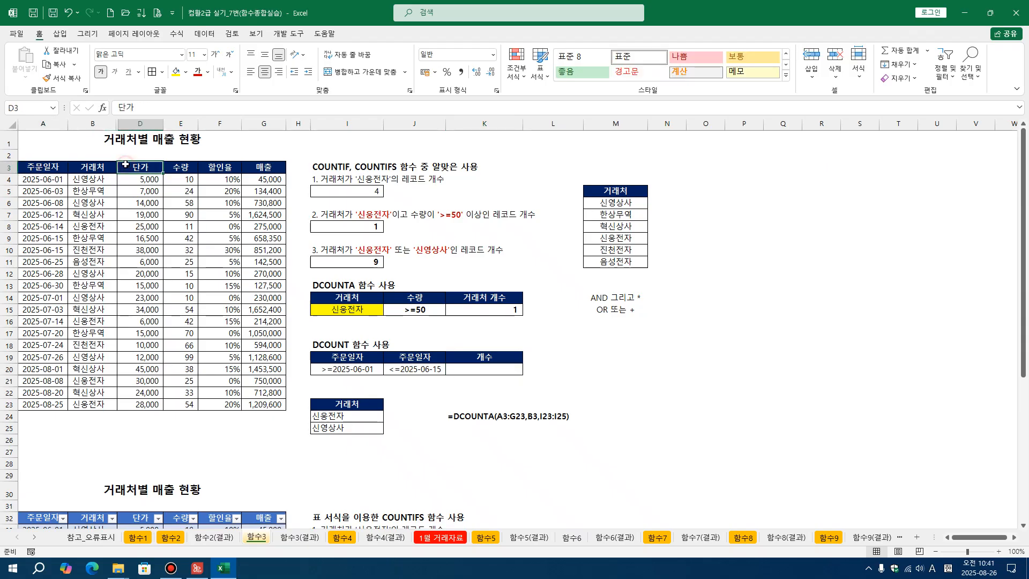
{"action": "left_click", "coordinate": [177, 167]}
{"action": "left_click", "coordinate": [217, 166]}
{"action": "left_click", "coordinate": [251, 168]}
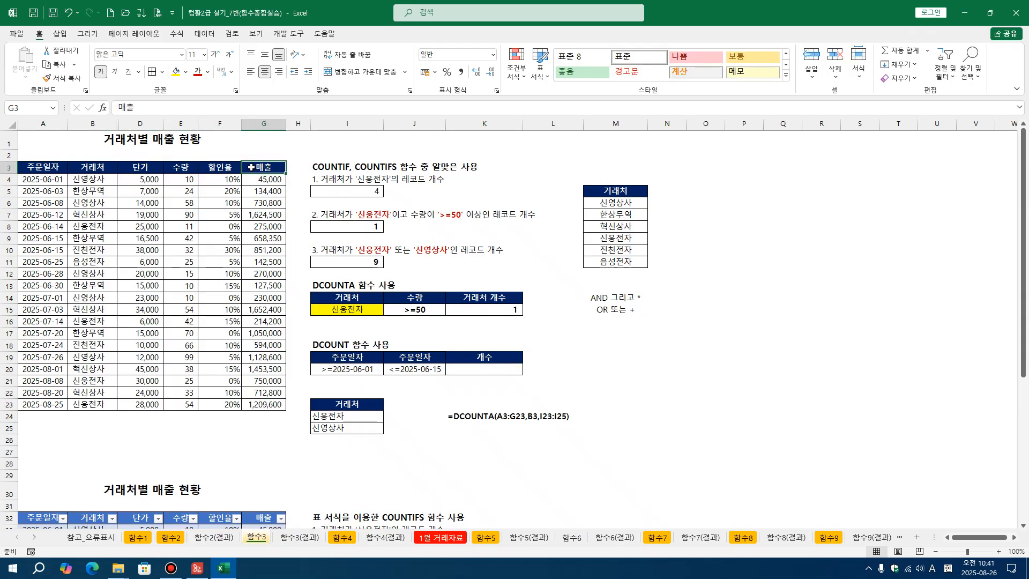
{"action": "left_click", "coordinate": [94, 167]}
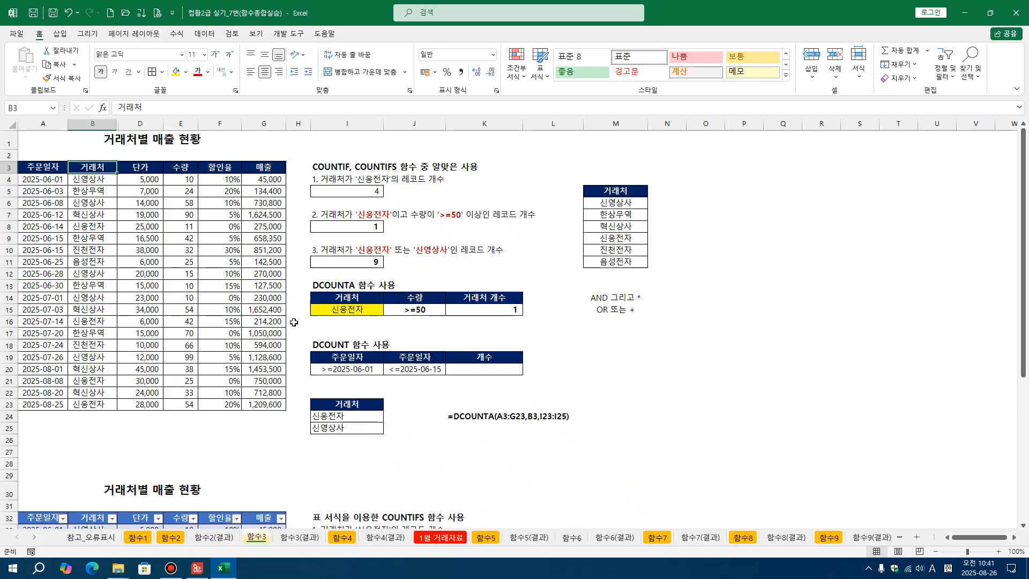
Step: Append the note "조건을 만족하는 숫자개수" to the "DCOUNT 함수 사용" heading in I18
{"action": "left_click", "coordinate": [338, 346]}
{"action": "double_click", "coordinate": [346, 347]}
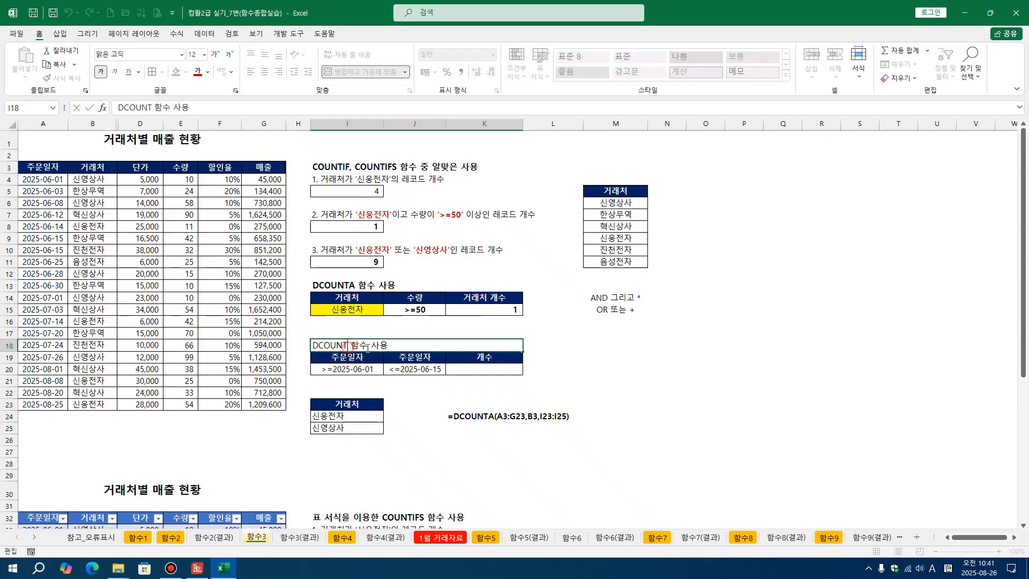
{"action": "type", "text": "=WHR"}
{"action": "key", "text": "BackSpace"}
{"action": "key", "text": "BackSpace"}
{"action": "key", "text": "BackSpace"}
{"action": "type", "text": "조건을 ㅁ"}
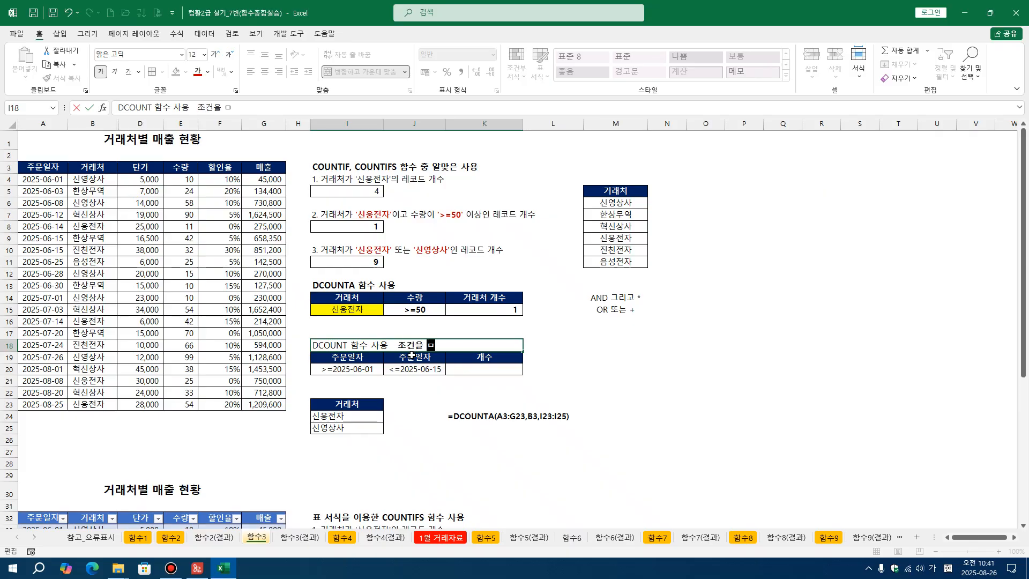
{"action": "type", "text": "족하는 숫"}
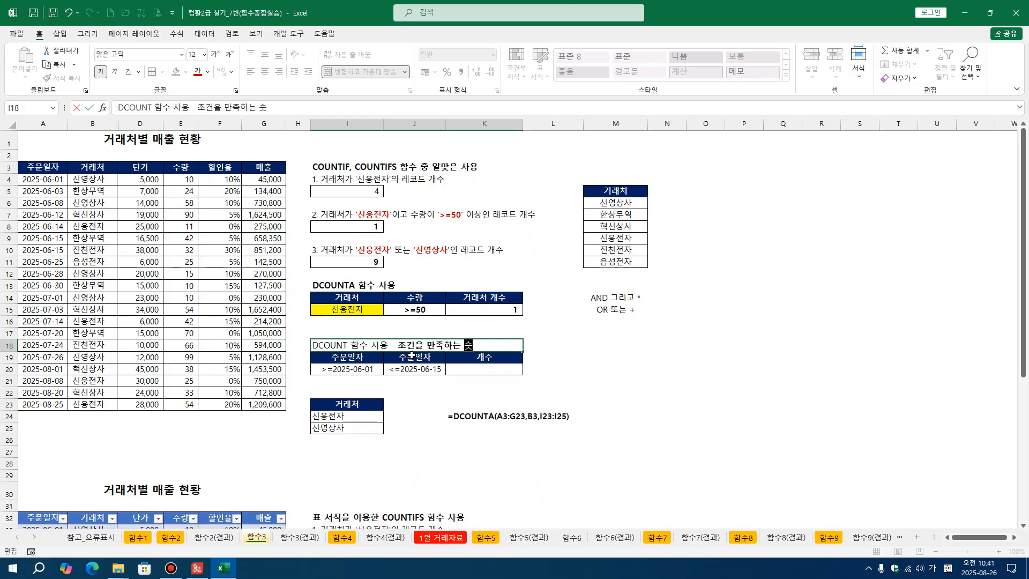
{"action": "type", "text": "자개수"}
{"action": "left_click", "coordinate": [572, 358]}
{"action": "left_click", "coordinate": [361, 347]}
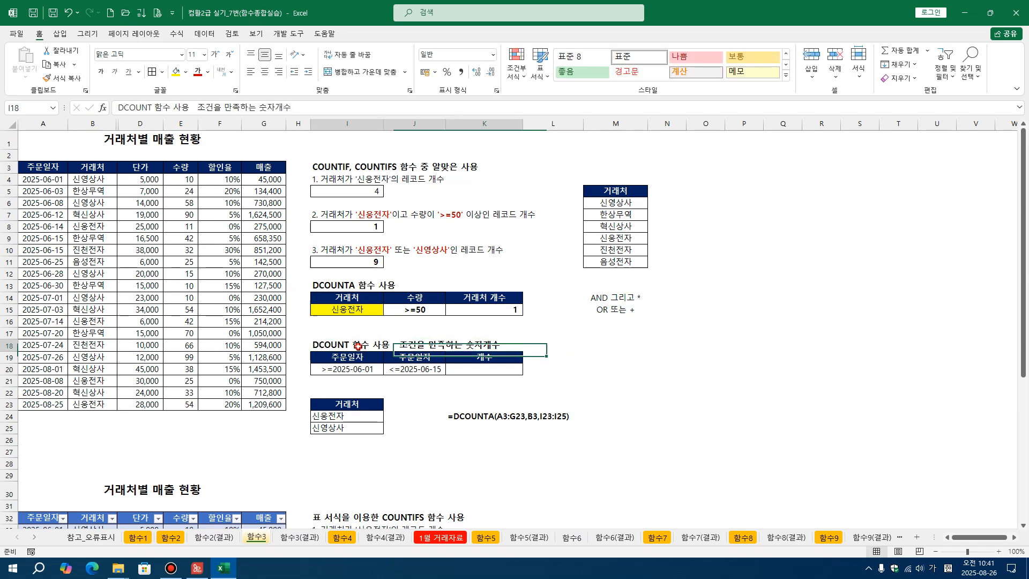
Step: Examine the 거래처 header in B3, the two 주문일자 condition headers in I19:J19 and the date conditions in I20:J20
{"action": "left_click", "coordinate": [102, 171]}
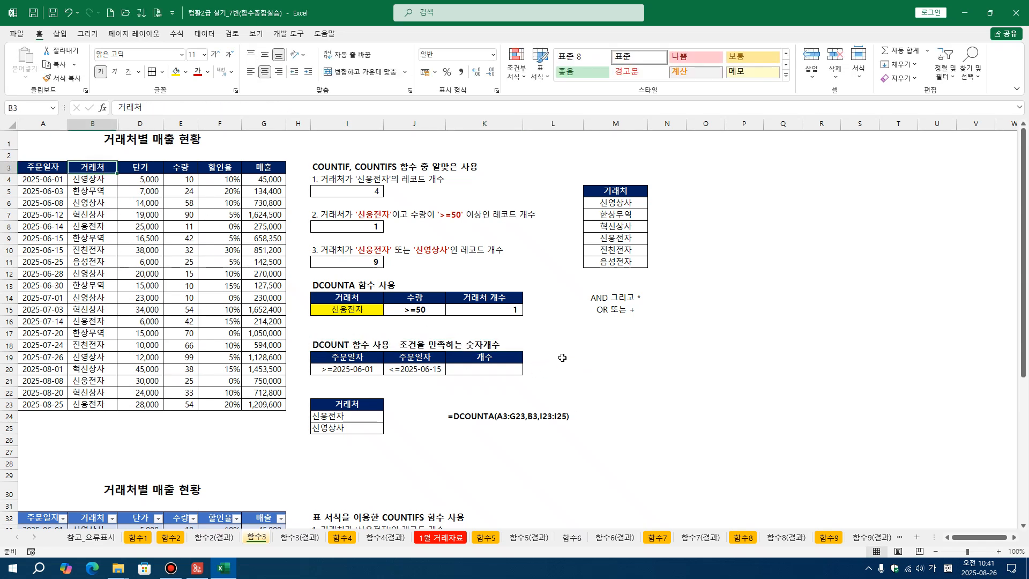
{"action": "left_click", "coordinate": [338, 357]}
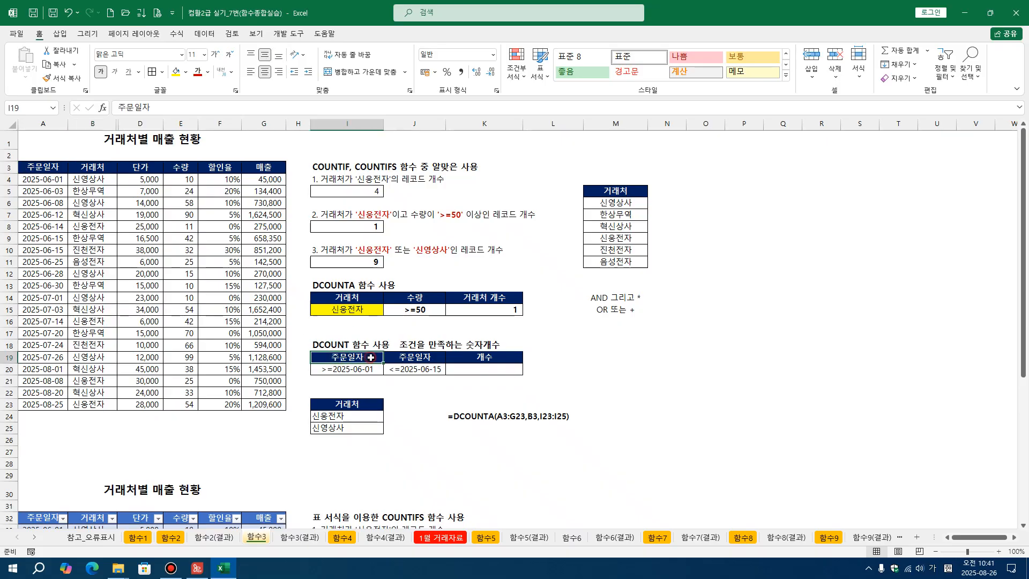
{"action": "left_click", "coordinate": [404, 358]}
{"action": "left_click", "coordinate": [365, 361]}
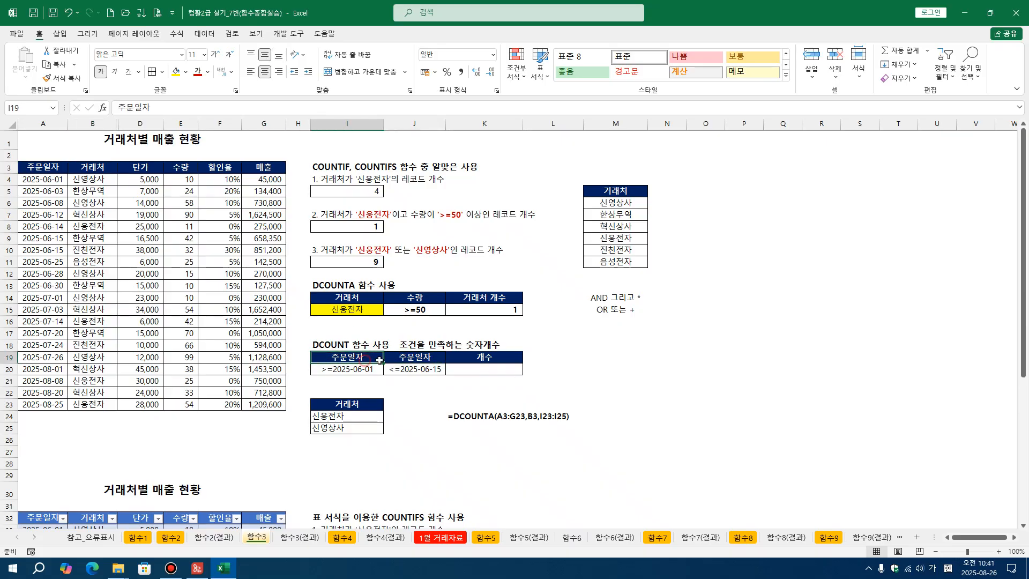
{"action": "left_click", "coordinate": [349, 371]}
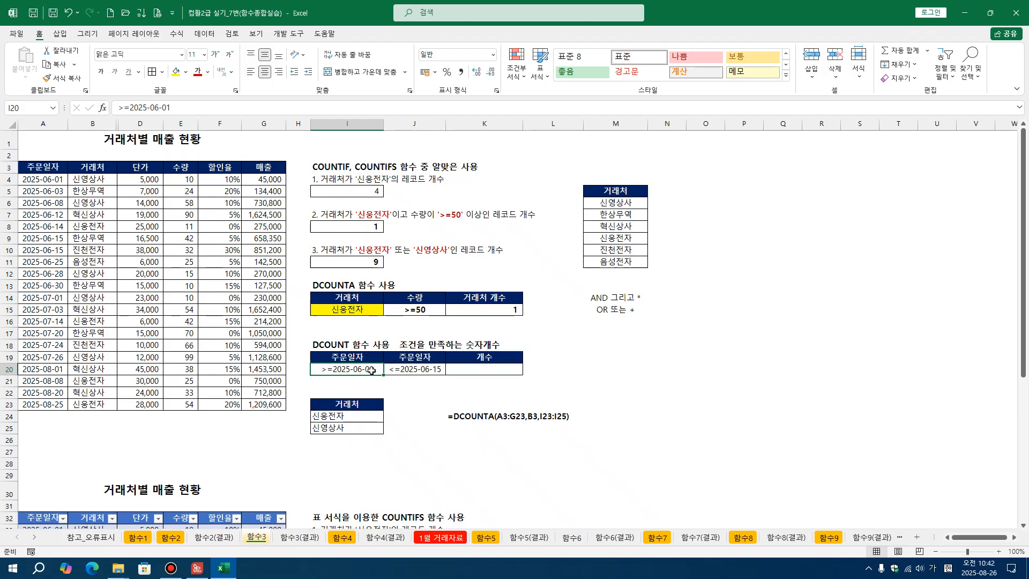
{"action": "left_click", "coordinate": [421, 369]}
{"action": "left_click", "coordinate": [478, 368]}
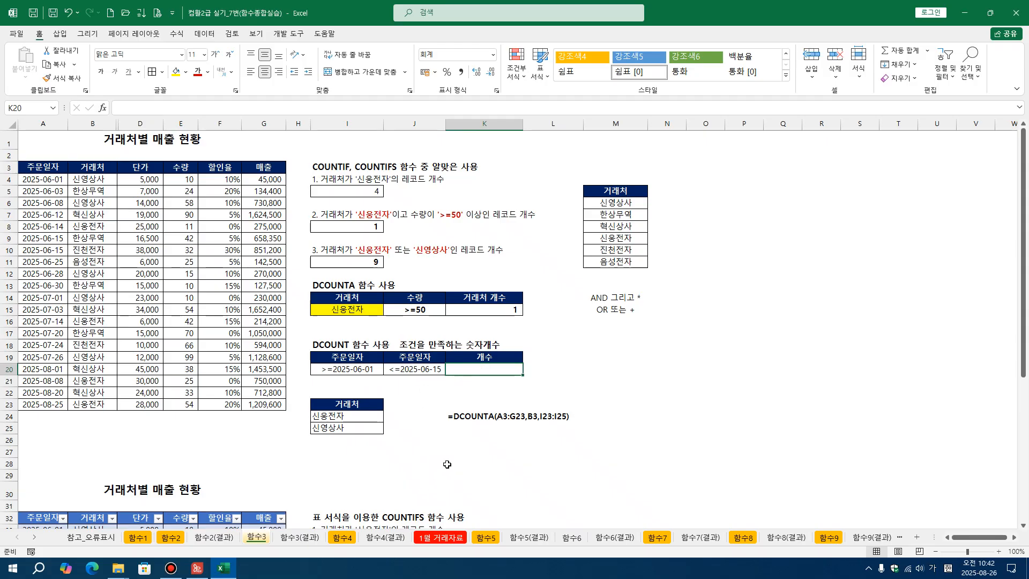
{"action": "left_click", "coordinate": [346, 370]}
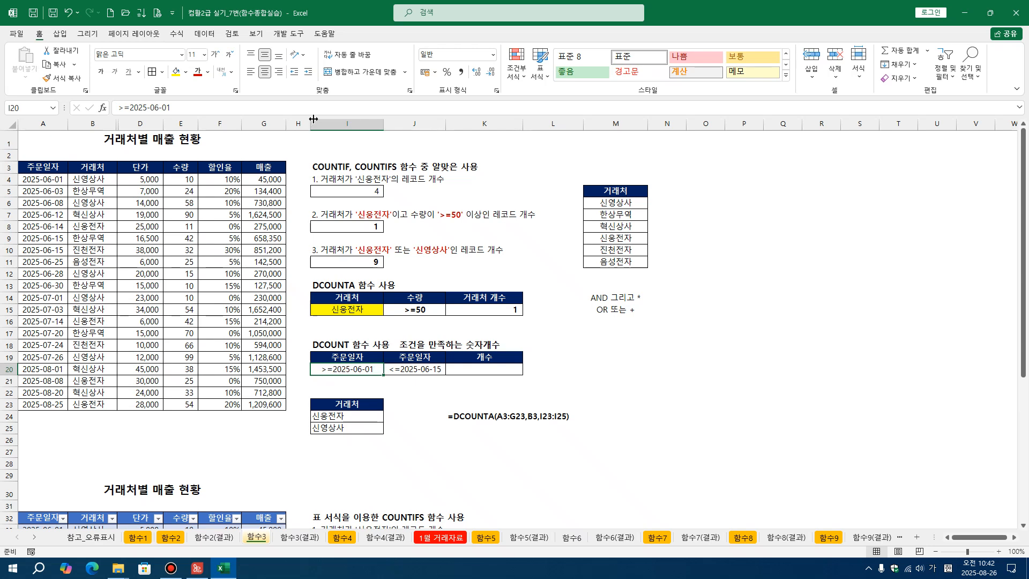
Step: Try out a spin button form control drawn in L20 beside the DCOUNT question
{"action": "left_click", "coordinate": [288, 34]}
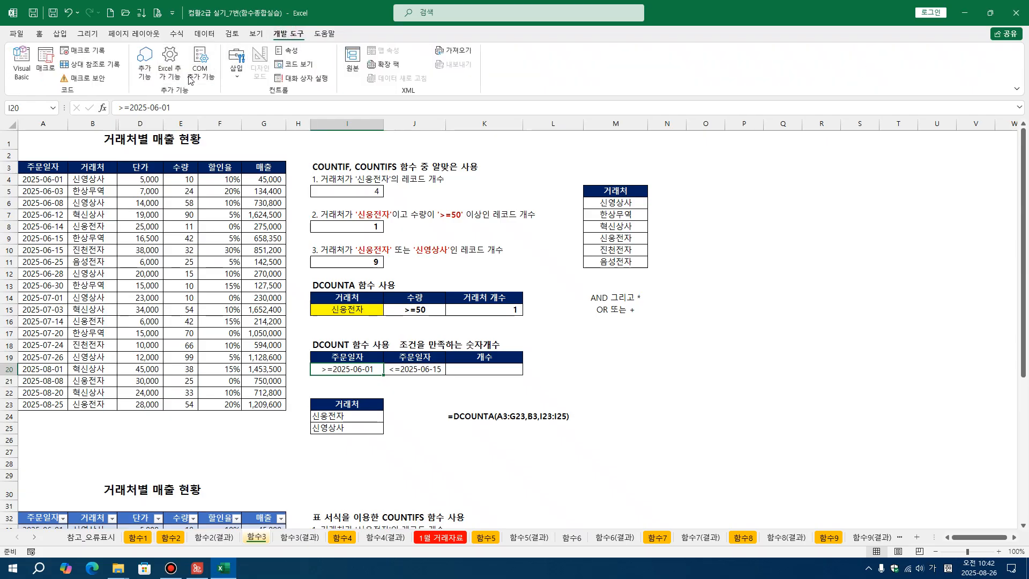
{"action": "left_click", "coordinate": [240, 72]}
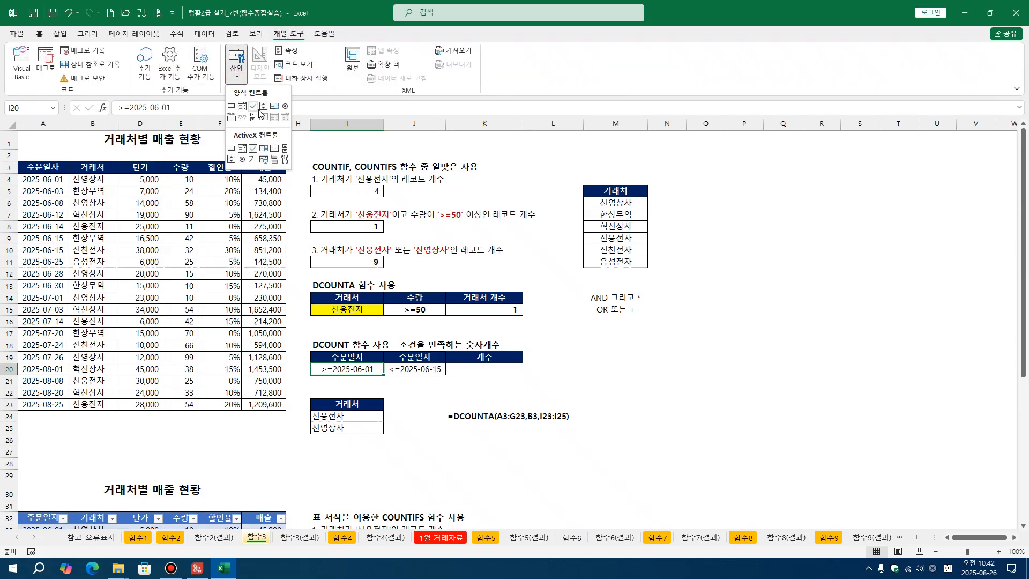
{"action": "left_click", "coordinate": [262, 110]}
{"action": "left_click_drag", "start_coordinate": [561, 363], "coordinate": [577, 380]}
{"action": "left_click", "coordinate": [601, 391]}
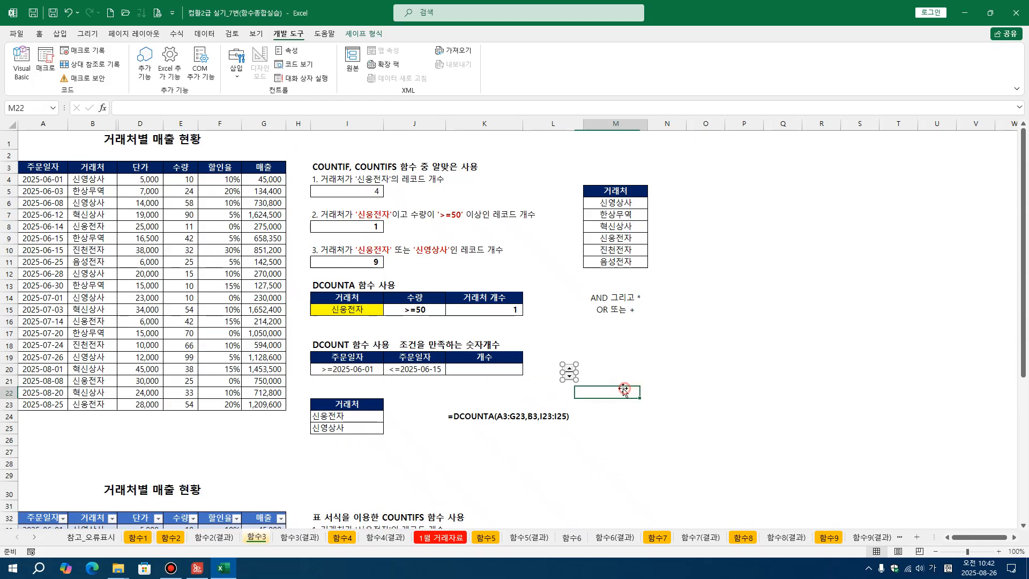
{"action": "left_click", "coordinate": [568, 368]}
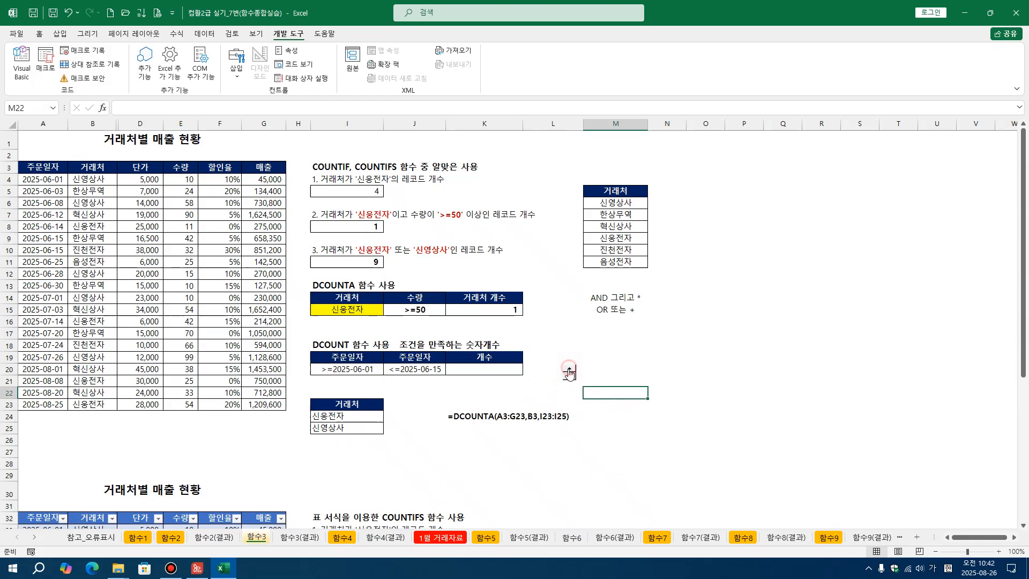
{"action": "left_click", "coordinate": [566, 379]}
Step: Cut the spin button beside the DCOUNT question out of the sheet
{"action": "right_click", "coordinate": [570, 370]}
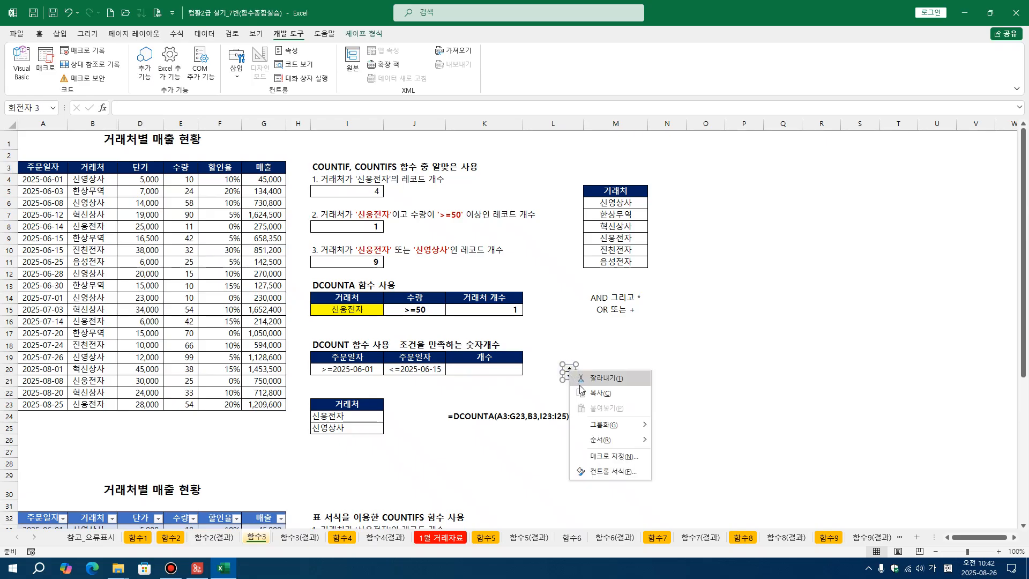
{"action": "mouse_move", "coordinate": [611, 448]}
{"action": "left_click", "coordinate": [605, 378]}
{"action": "left_click", "coordinate": [600, 370]}
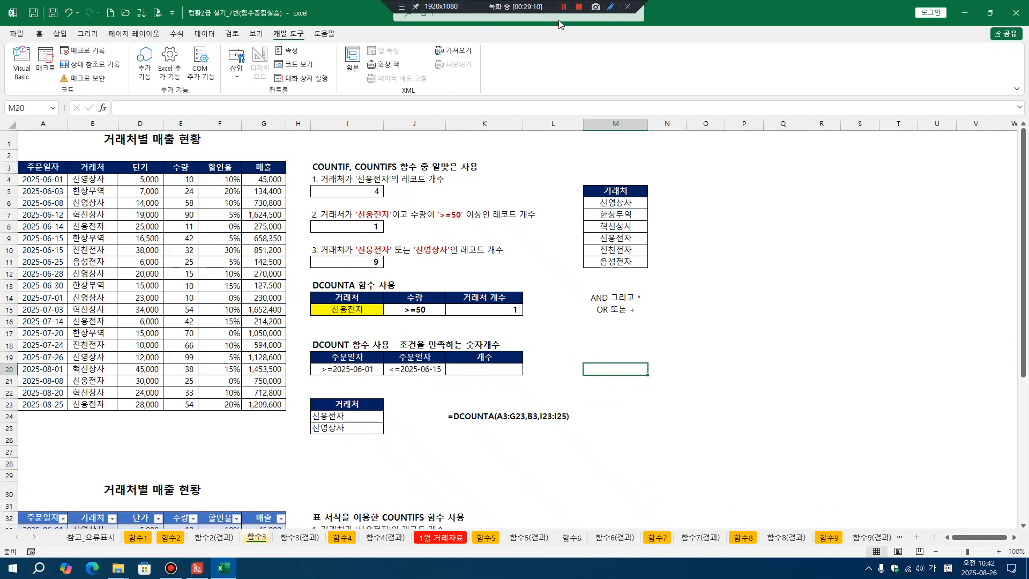
Step: Review the start and end date conditions in I20:J20 and their repeated 주문일자 headers in I19:J19
{"action": "left_click", "coordinate": [418, 368]}
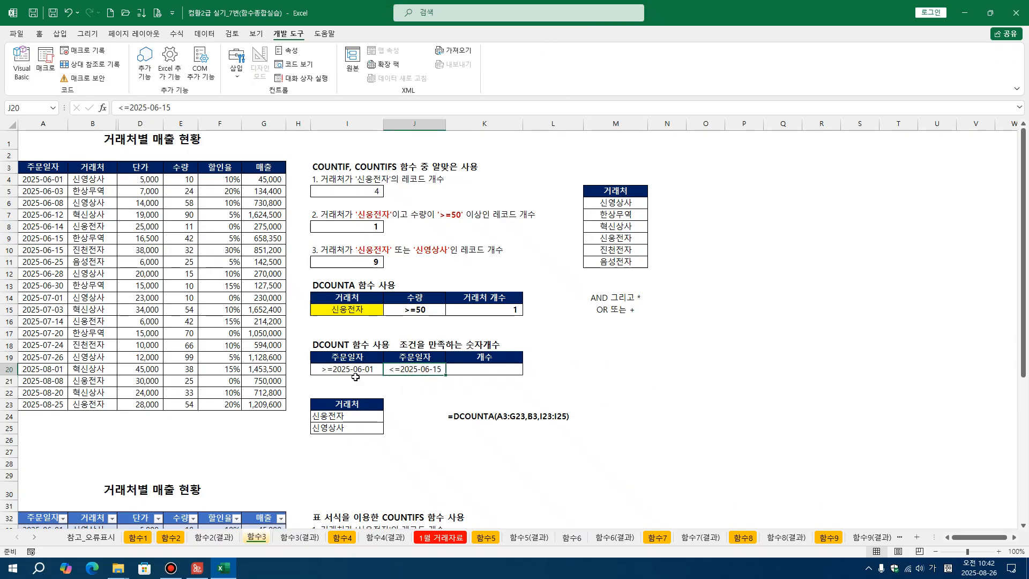
{"action": "key", "text": "Left"}
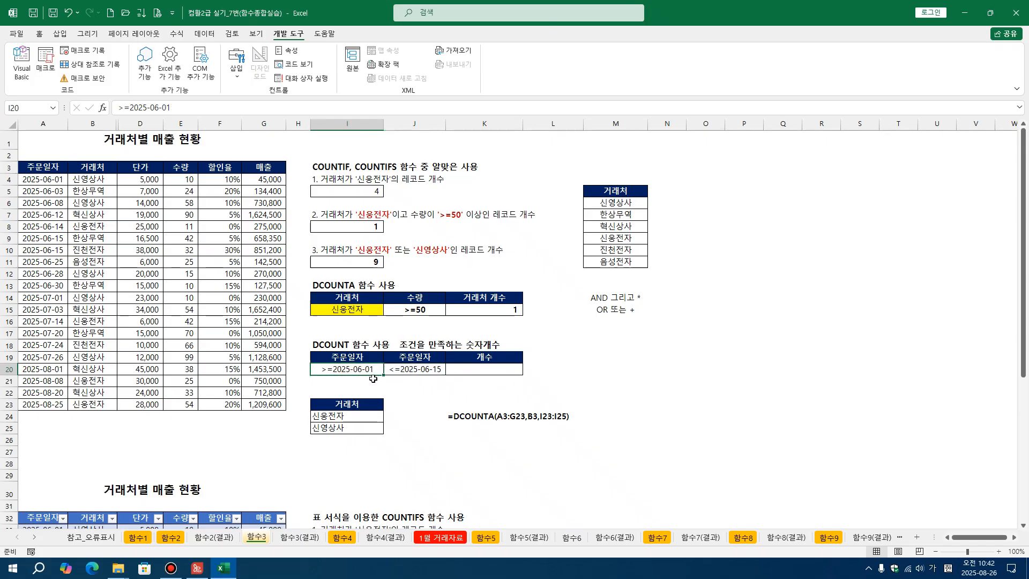
{"action": "left_click", "coordinate": [410, 370]}
{"action": "left_click", "coordinate": [474, 370]}
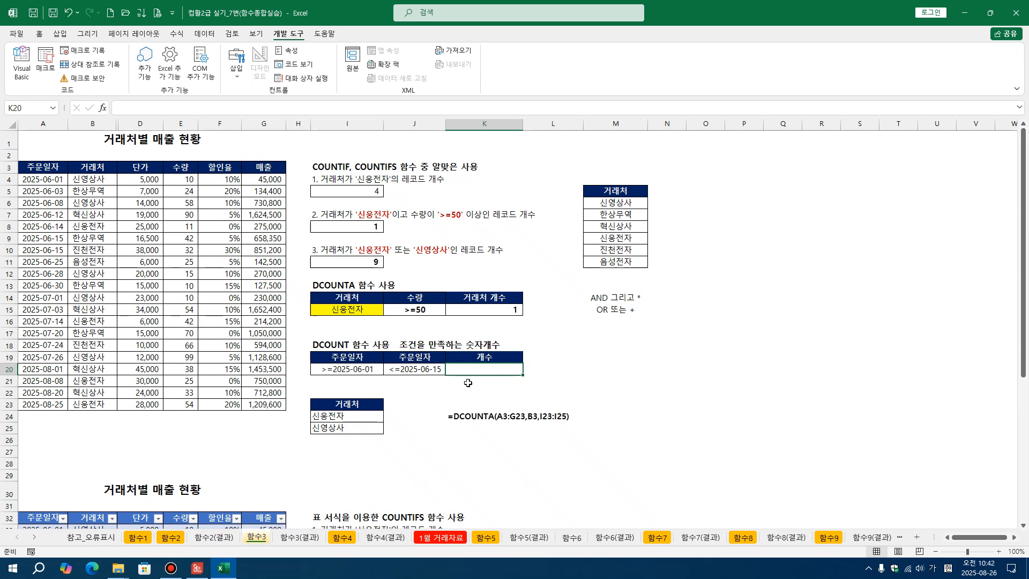
{"action": "left_click", "coordinate": [359, 359]}
{"action": "left_click_drag", "start_coordinate": [359, 358], "coordinate": [394, 358]}
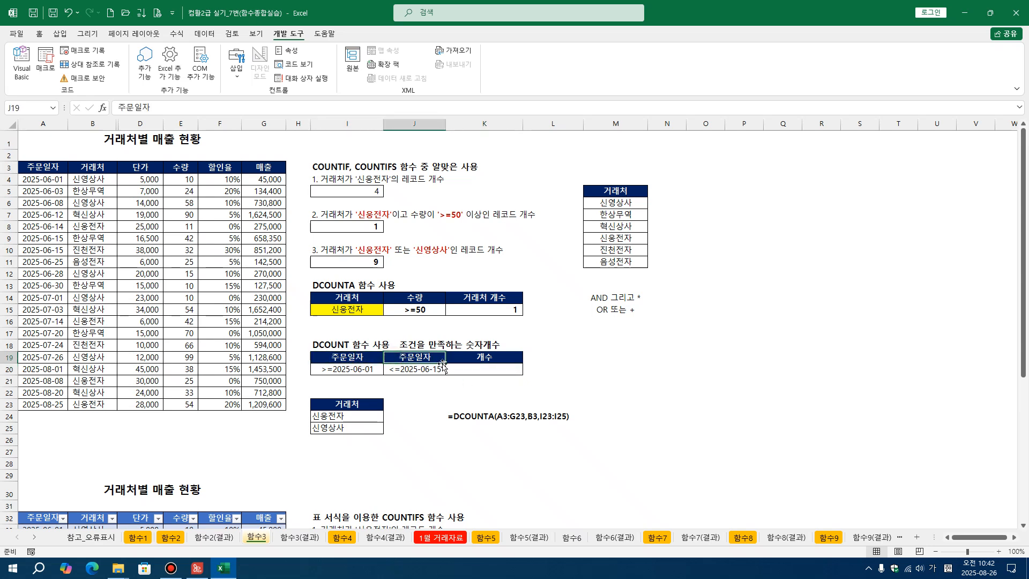
Step: Enter =DCOUNT(A3:G23,G3,I19:J20) in K20 to count the 매출 values of orders within the date conditions
{"action": "left_click", "coordinate": [478, 370]}
{"action": "type", "text": "=ㅊ"}
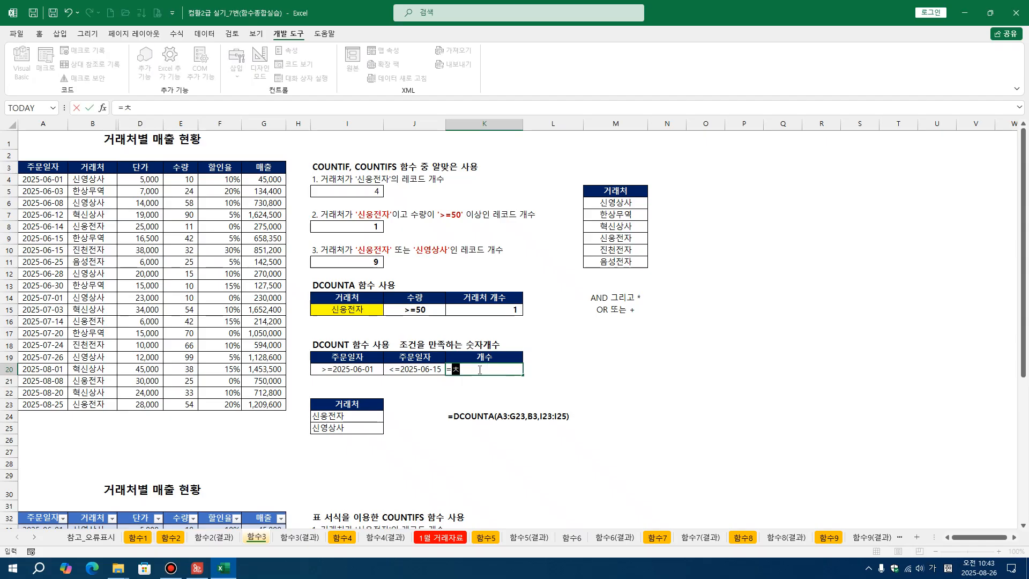
{"action": "key", "text": "BackSpace"}
{"action": "key", "text": "Hangul"}
{"action": "type", "text": "DCOU"}
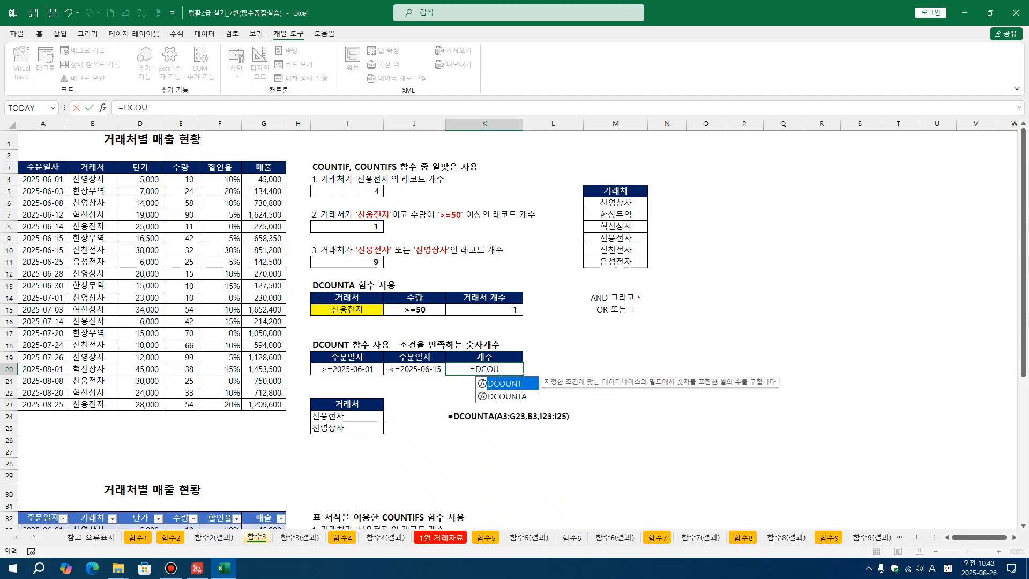
{"action": "key", "text": "Tab"}
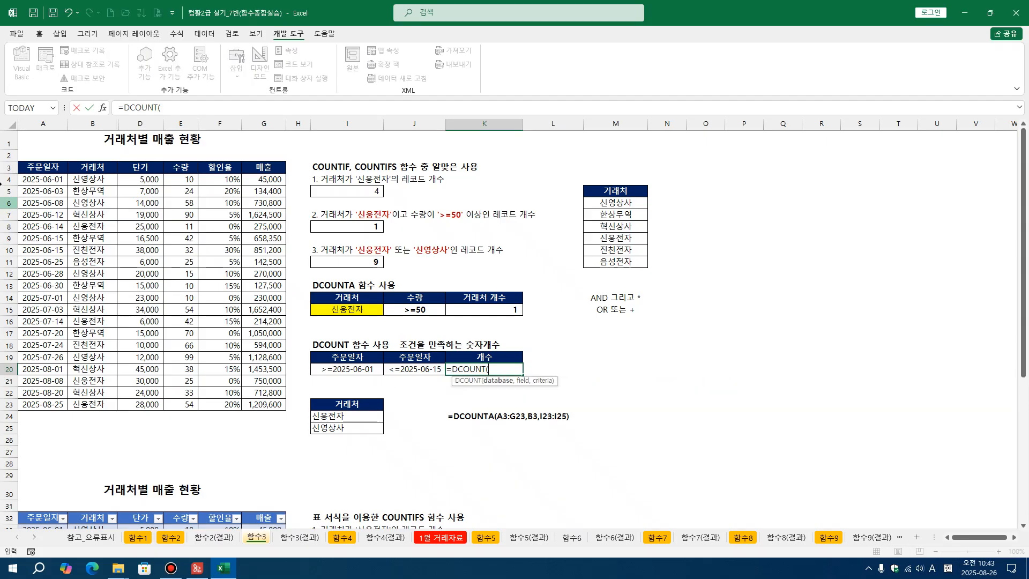
{"action": "left_click_drag", "start_coordinate": [31, 168], "coordinate": [260, 417]}
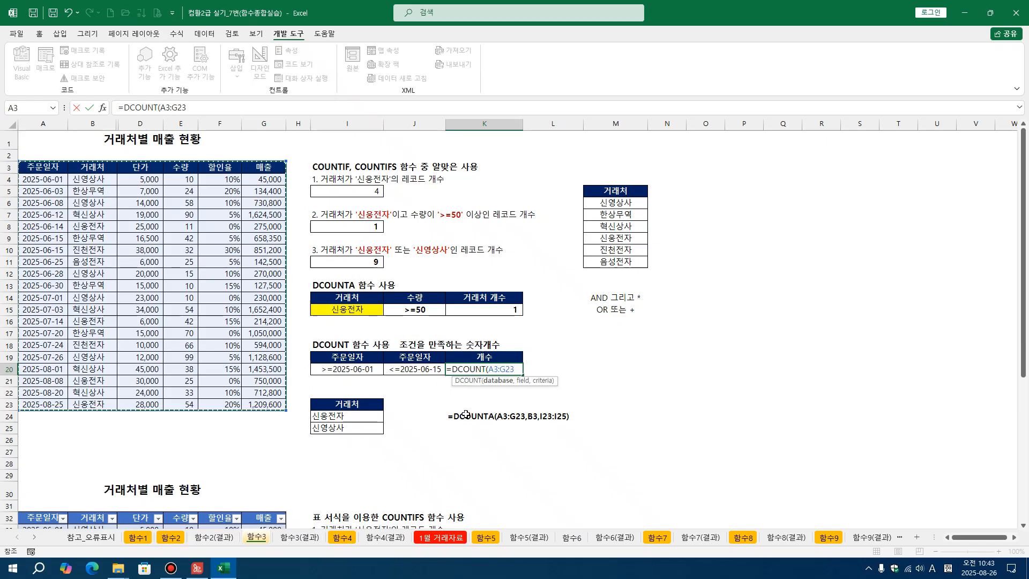
{"action": "type", "text": ","}
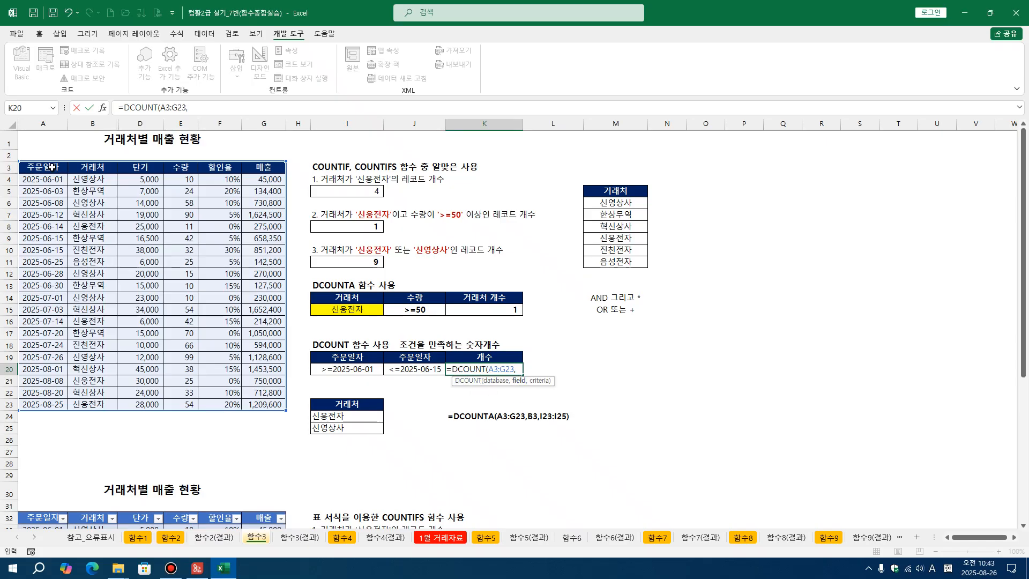
{"action": "left_click", "coordinate": [266, 171]}
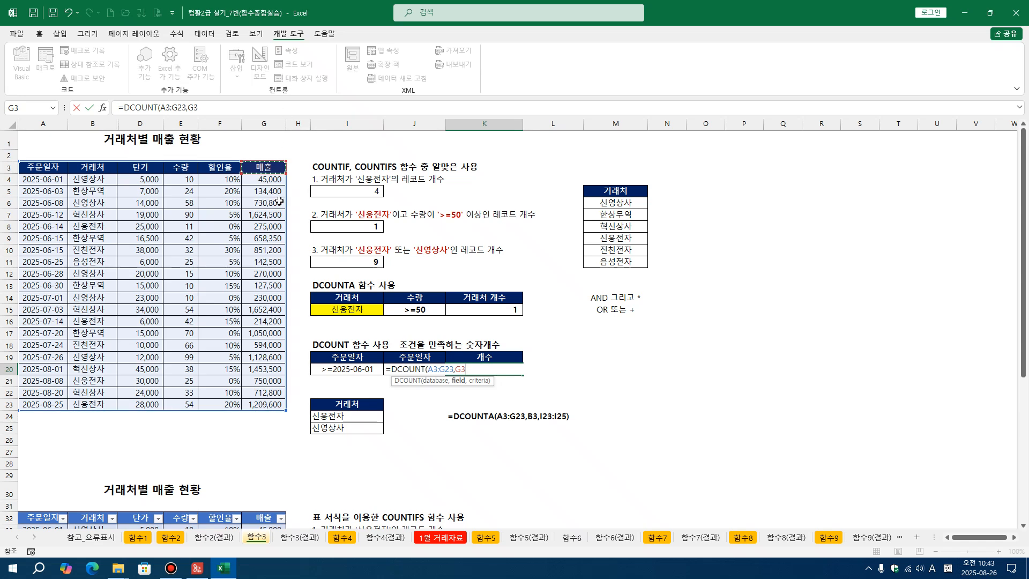
{"action": "type", "text": ","}
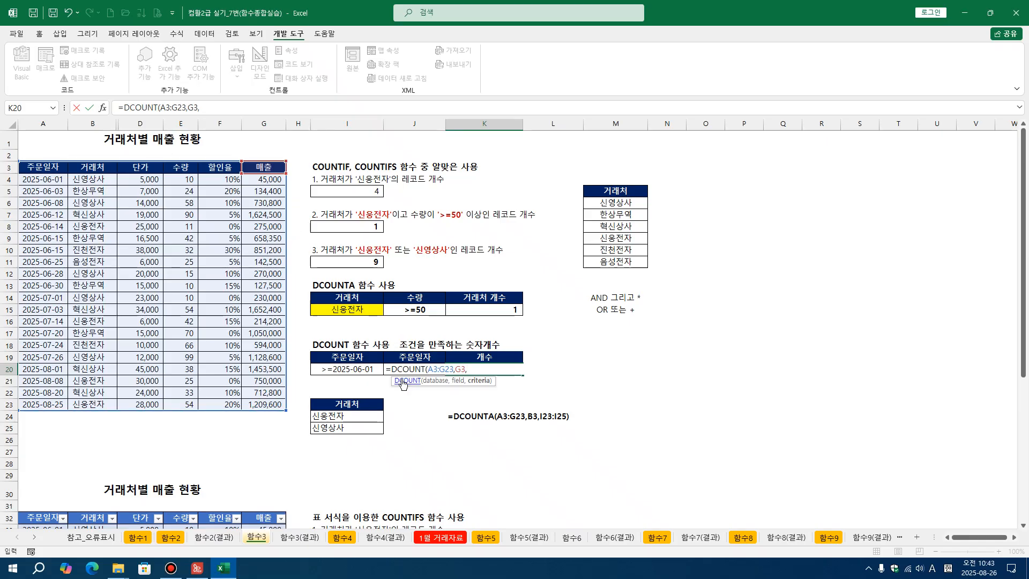
{"action": "left_click_drag", "start_coordinate": [348, 357], "coordinate": [417, 370]}
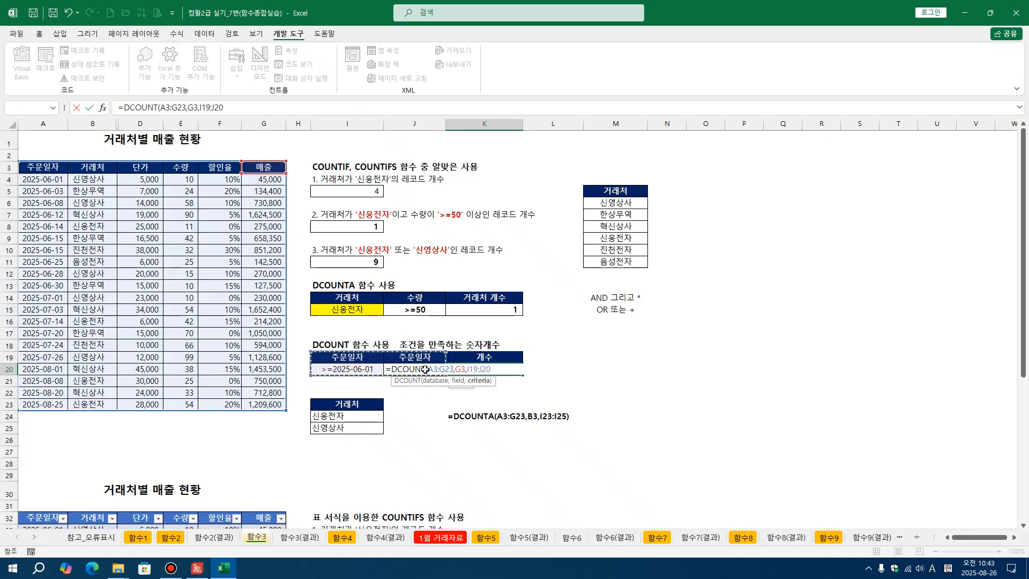
{"action": "type", "text": ")"}
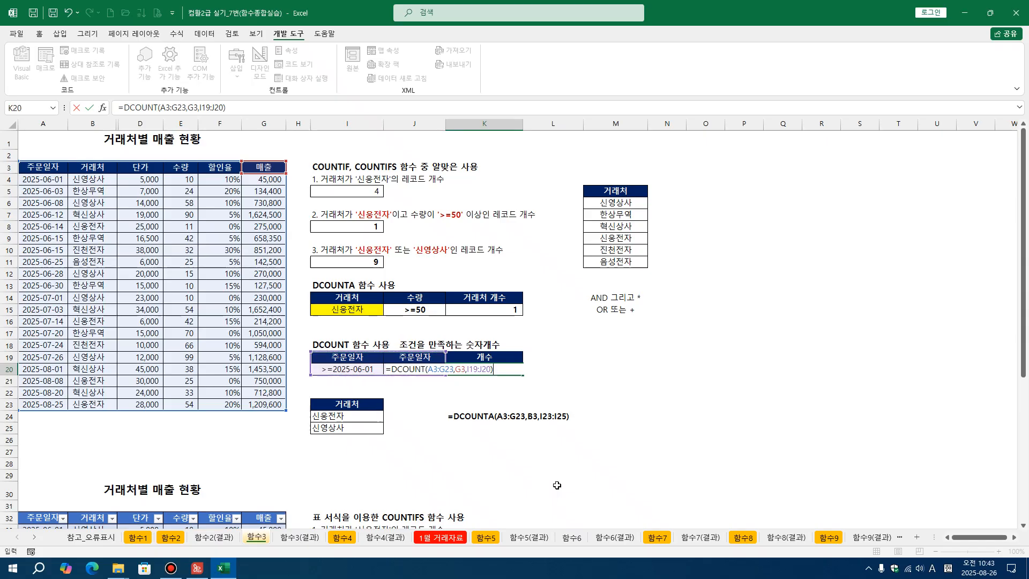
{"action": "key", "text": "Return"}
{"action": "left_click", "coordinate": [508, 370]}
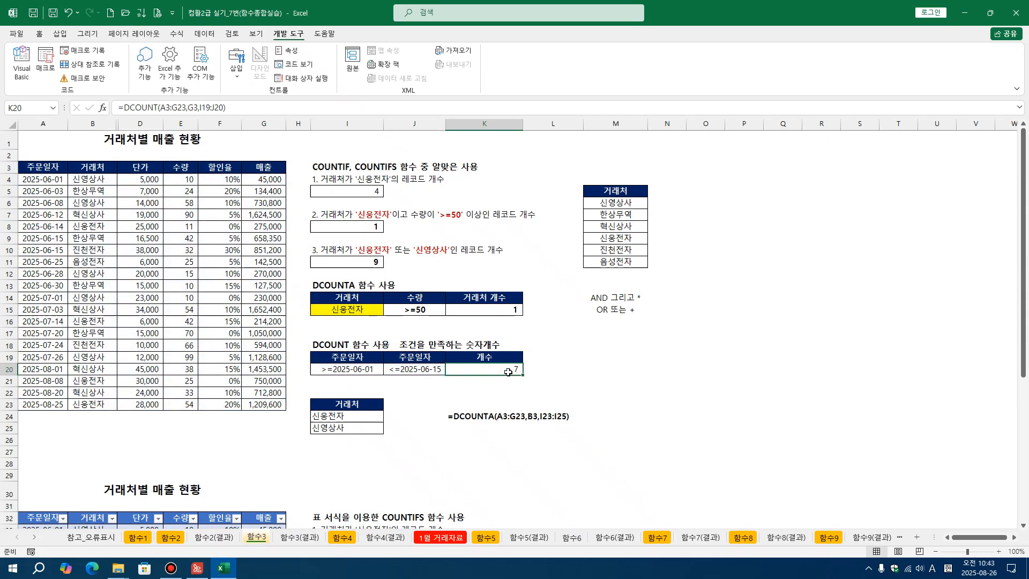
Step: Change the start date condition in I20 to >=2025-06-10 to test the DCOUNT formula
{"action": "double_click", "coordinate": [376, 369]}
{"action": "key", "text": "BackSpace"}
{"action": "key", "text": "BackSpace"}
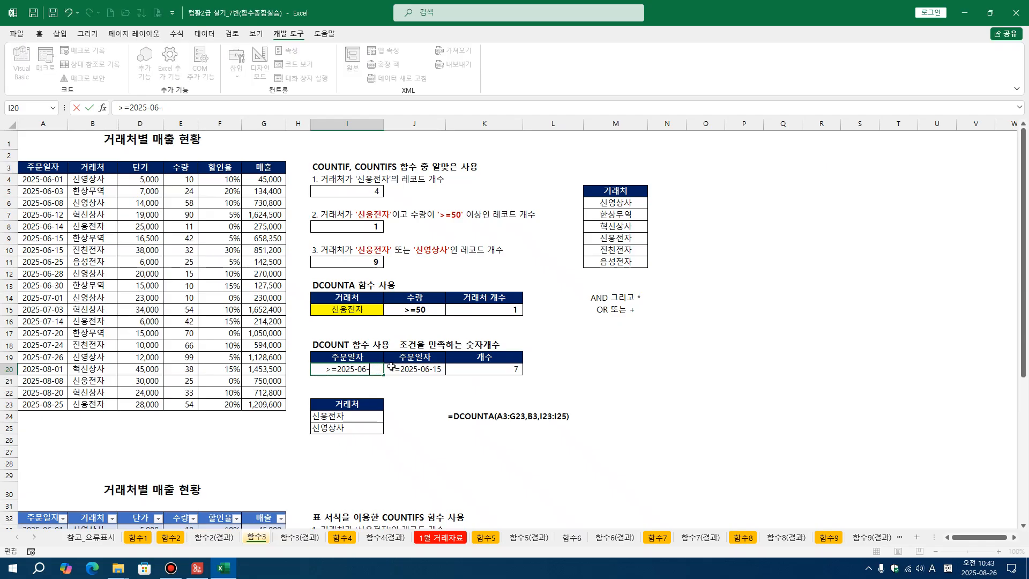
{"action": "type", "text": "10"}
{"action": "key", "text": "Return"}
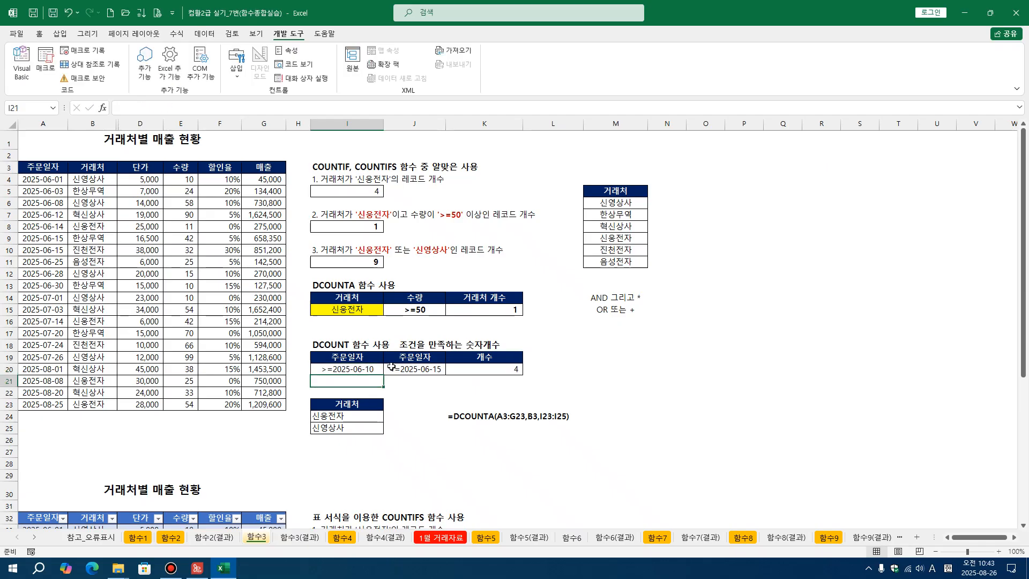
Step: Change the end date condition in J20 to <=2025-06-25 to test the DCOUNT formula
{"action": "left_click", "coordinate": [421, 371]}
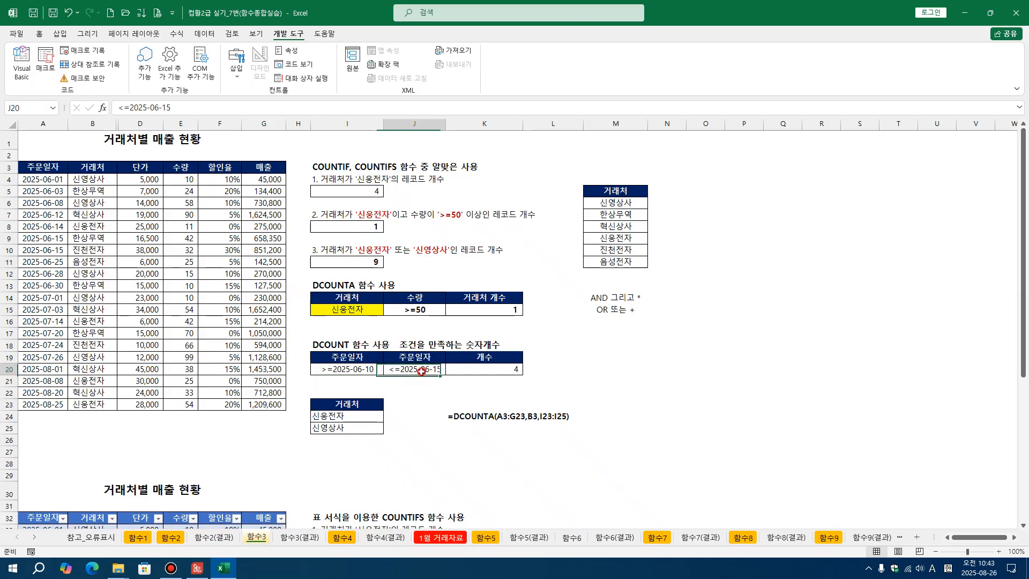
{"action": "double_click", "coordinate": [421, 370]}
{"action": "left_click_drag", "start_coordinate": [427, 371], "coordinate": [441, 371]}
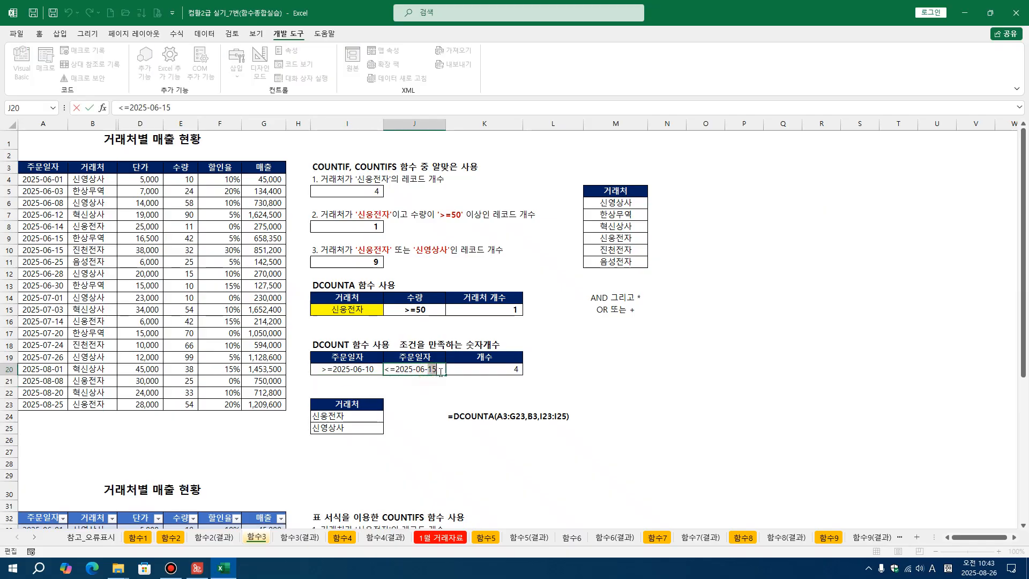
{"action": "type", "text": "25"}
{"action": "key", "text": "Return"}
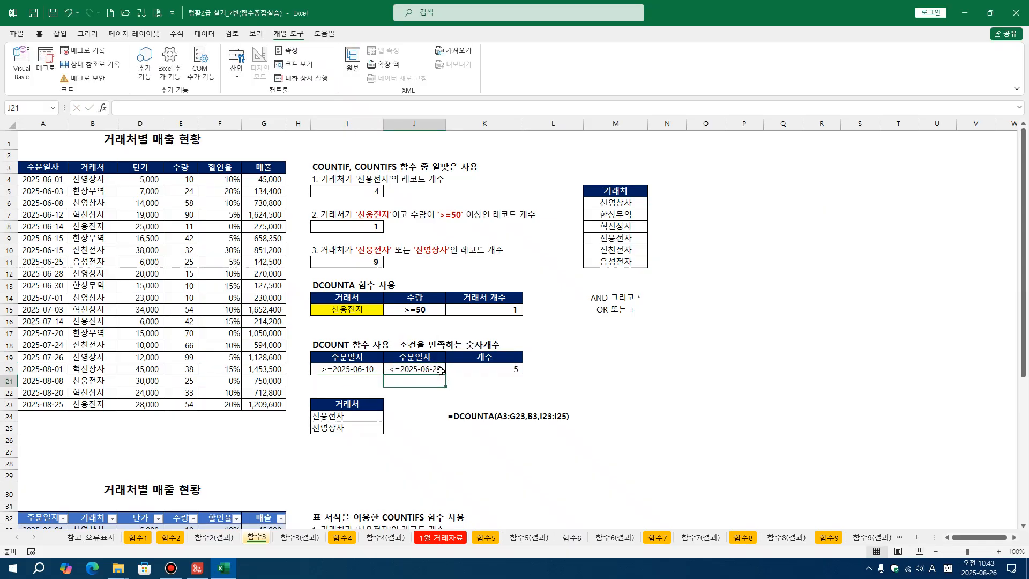
Step: Recheck the revised 주문일자 start and end conditions in I20:J20 of the DCOUNT exercise
{"action": "left_click", "coordinate": [353, 369]}
{"action": "left_click", "coordinate": [420, 368]}
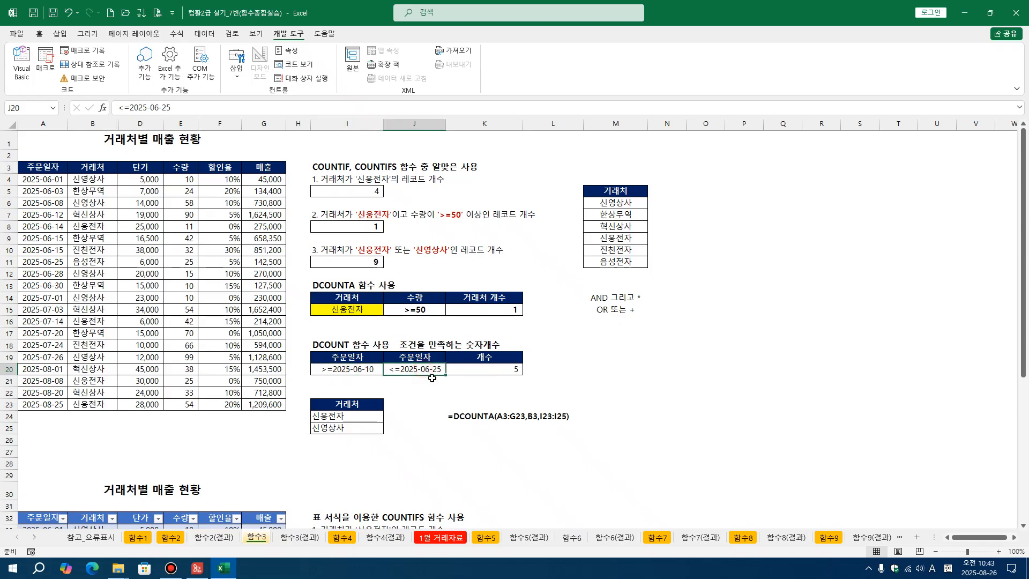
{"action": "left_click", "coordinate": [444, 384]}
{"action": "left_click", "coordinate": [427, 389]}
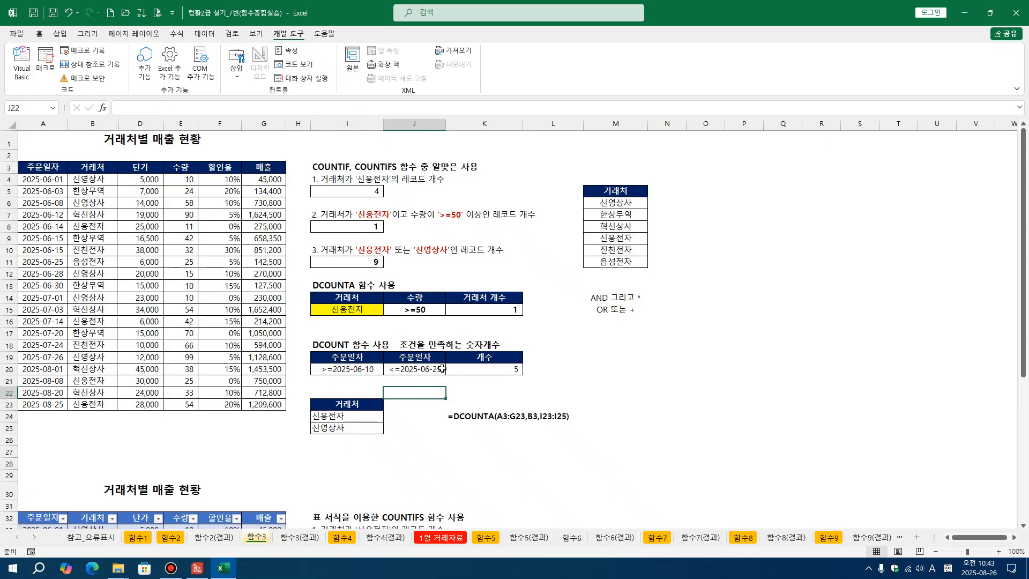
{"action": "left_click", "coordinate": [369, 383]}
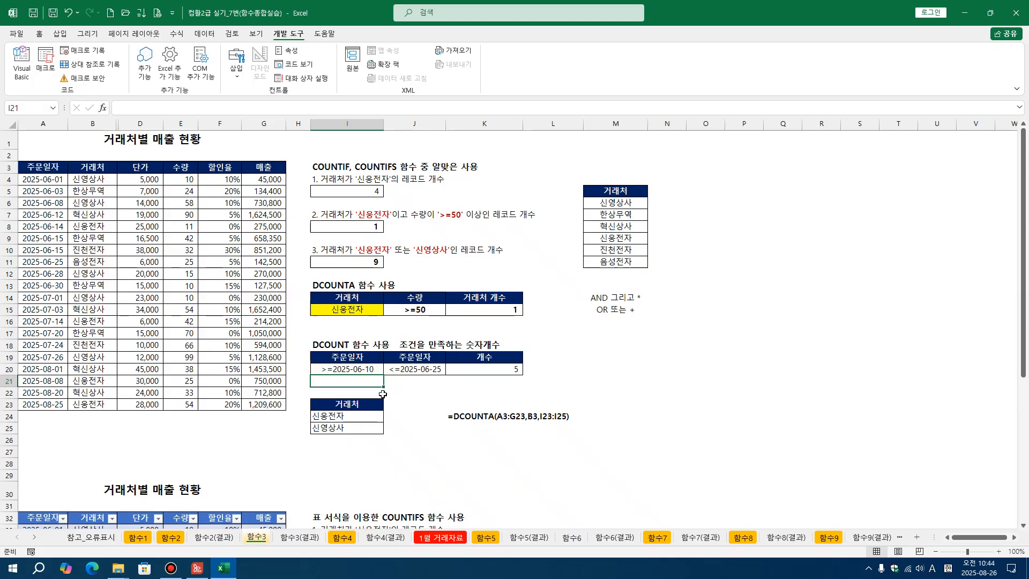
{"action": "left_click", "coordinate": [400, 424]}
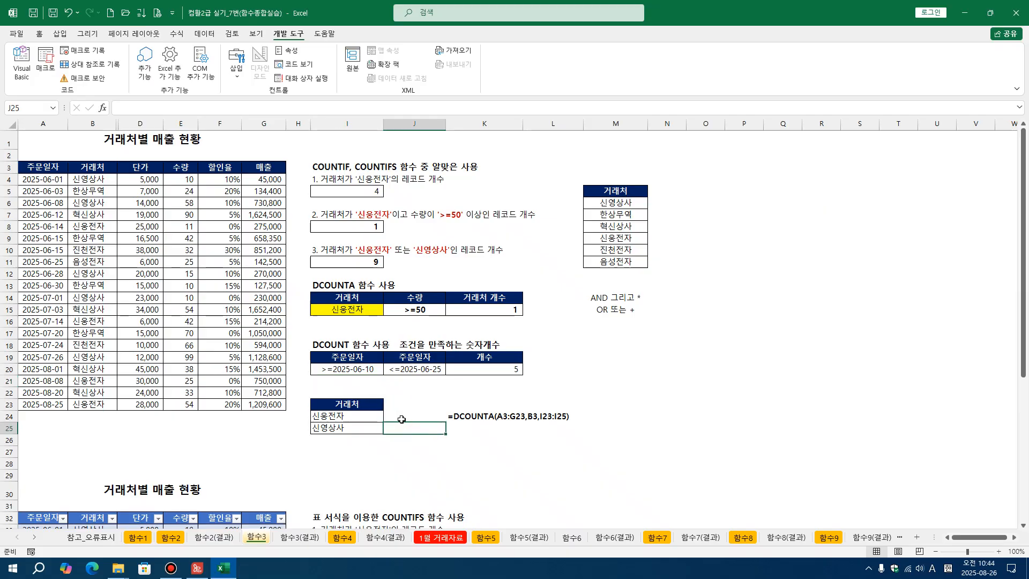
{"action": "left_click", "coordinate": [495, 449]}
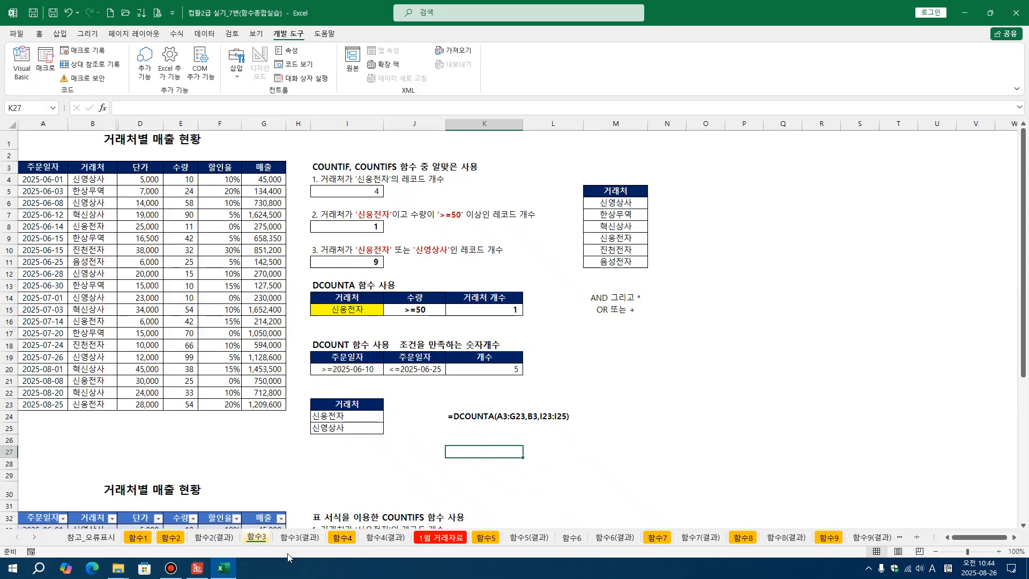
Step: Look over the table-based COUNTIFS section and preview the 함수4 sheet's SUMIF and DSUM exercises before returning to 함수3
{"action": "left_click", "coordinate": [287, 476]}
{"action": "scroll", "coordinate": [284, 478], "scroll_direction": "down", "scroll_amount": 2}
{"action": "left_click", "coordinate": [241, 489]}
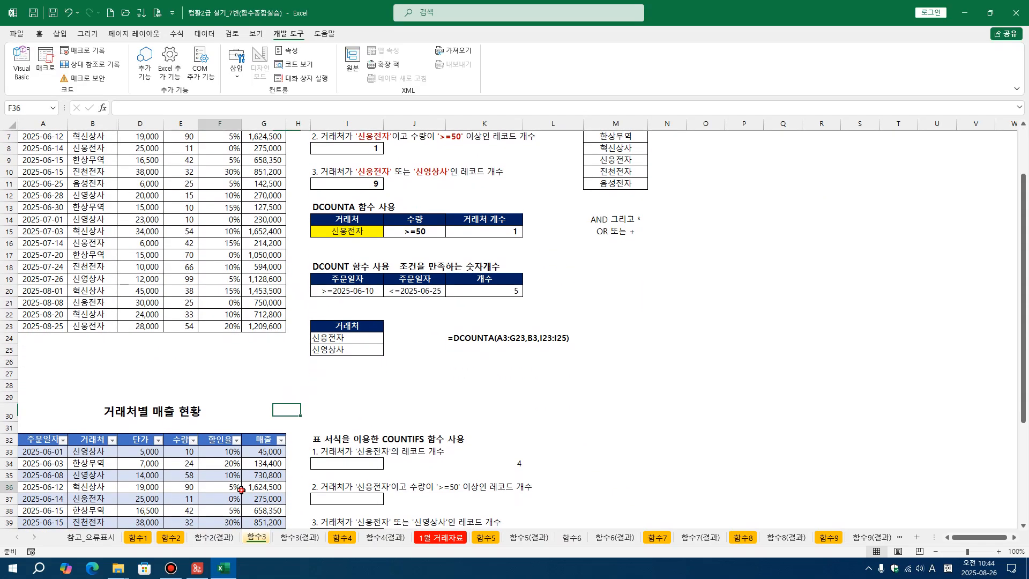
{"action": "left_click", "coordinate": [342, 537]}
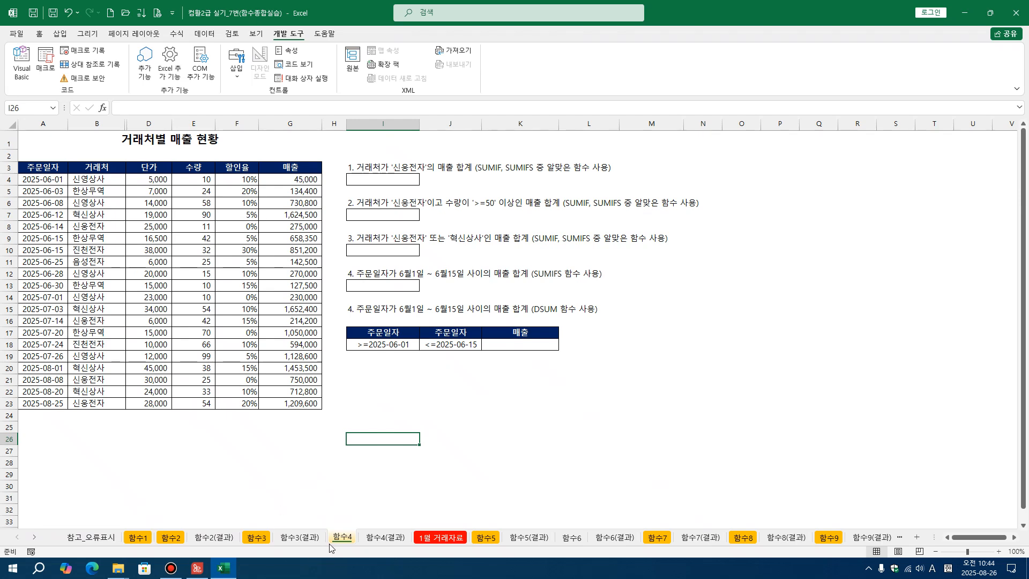
{"action": "left_click", "coordinate": [256, 537]}
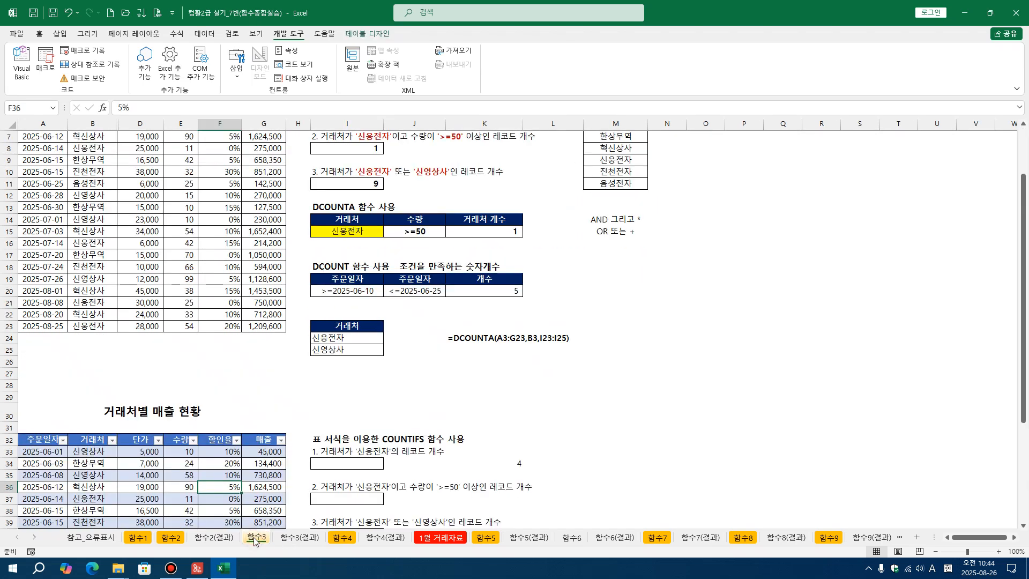
{"action": "left_click", "coordinate": [550, 399]}
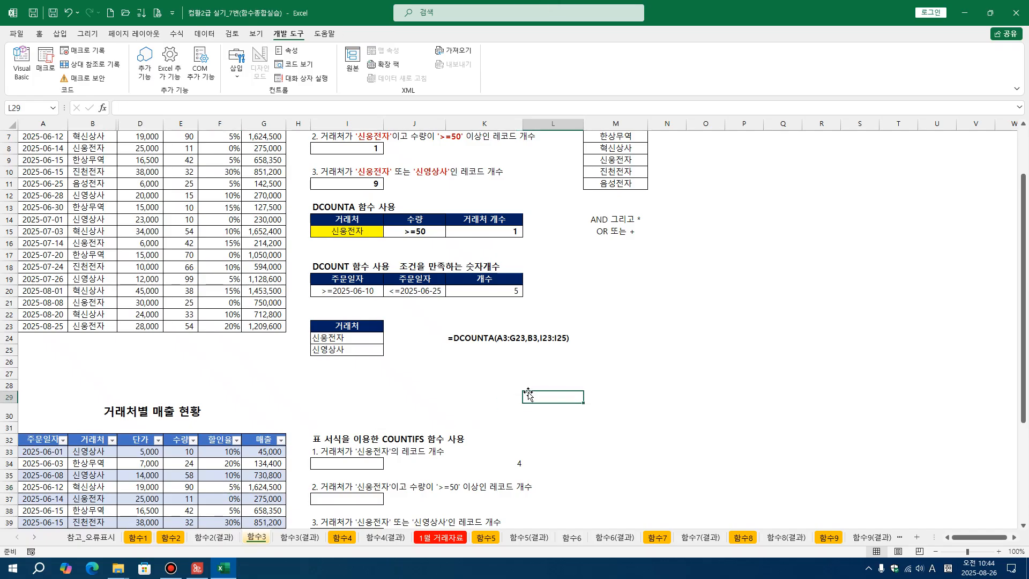